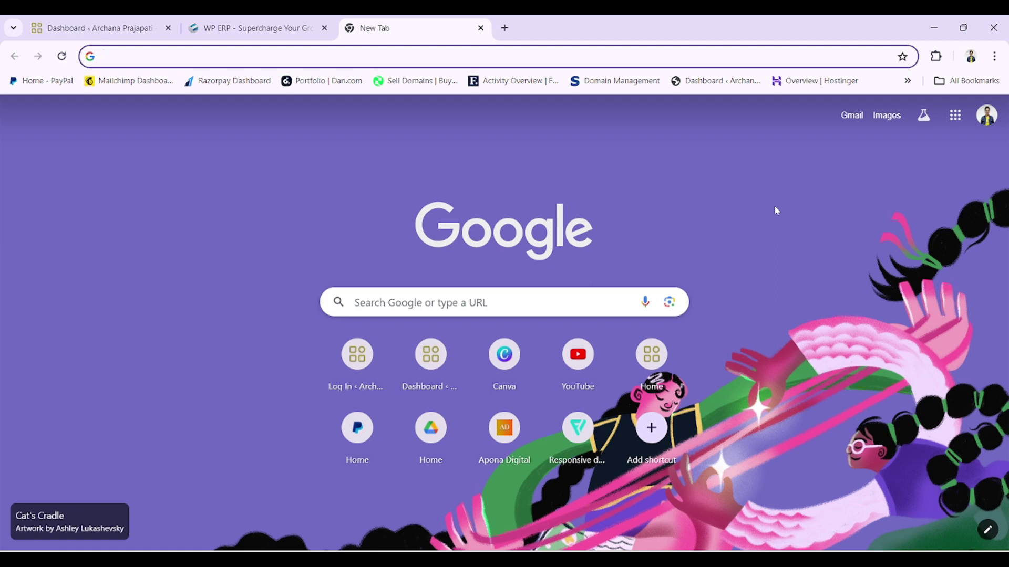
Check the WordPress dashboard, then review the WP ERP homepage's introduction, usage statistics, featured brands and modules overview
{"action": "left_click", "coordinate": [87, 21]}
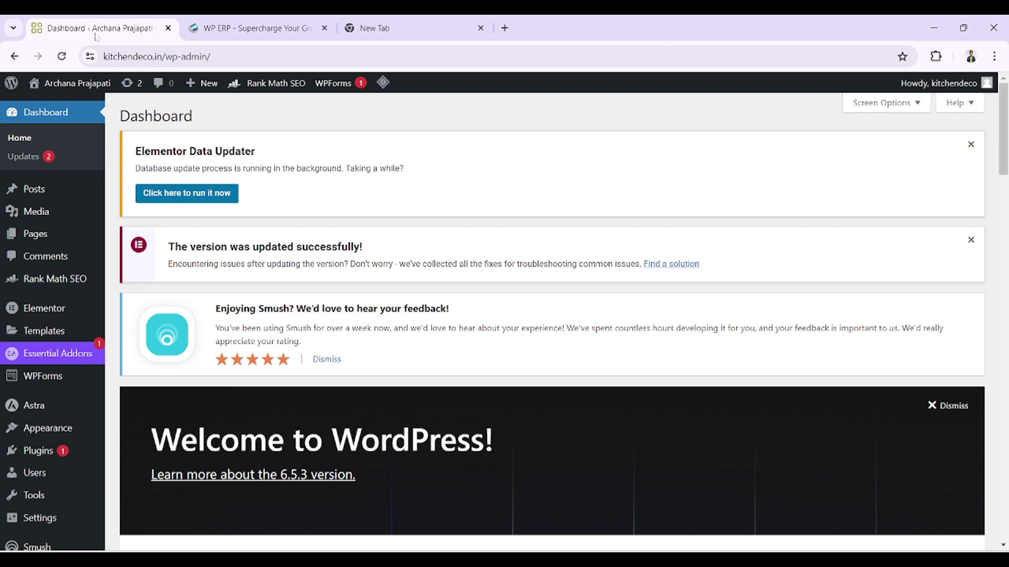
{"action": "left_click", "coordinate": [242, 19]}
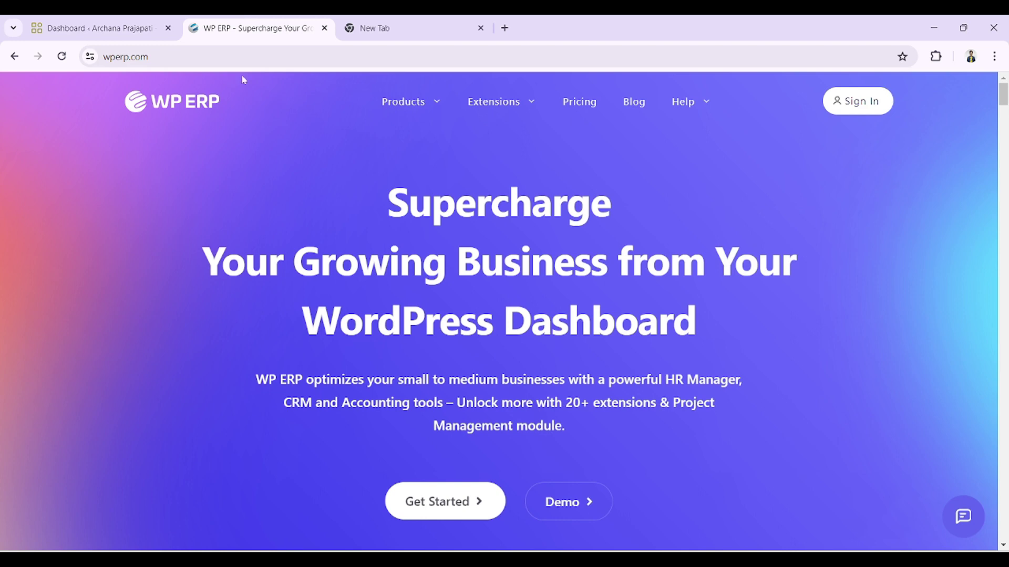
{"action": "scroll", "coordinate": [318, 201], "scroll_direction": "down", "scroll_amount": 5}
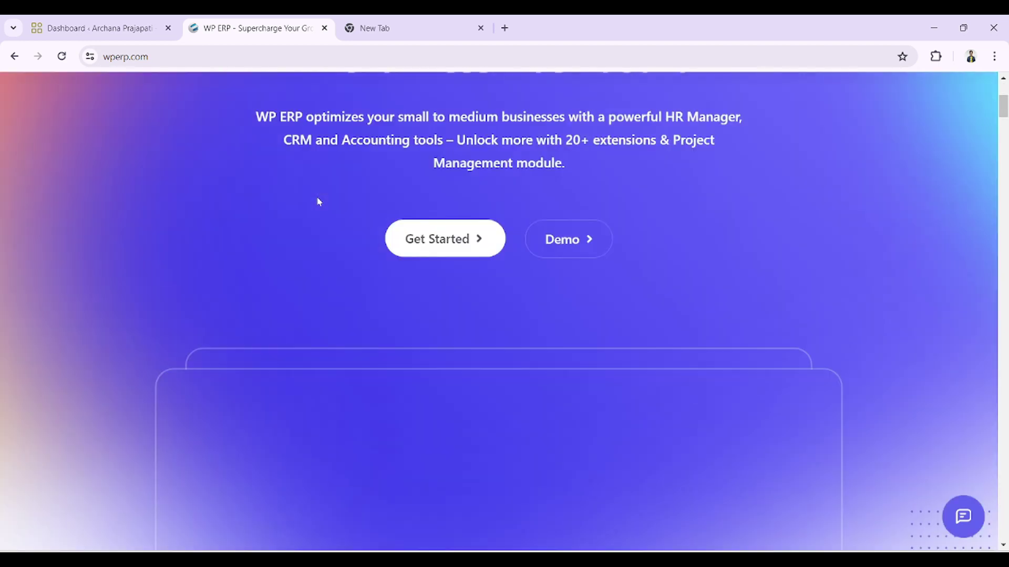
{"action": "scroll", "coordinate": [317, 207], "scroll_direction": "down", "scroll_amount": 10}
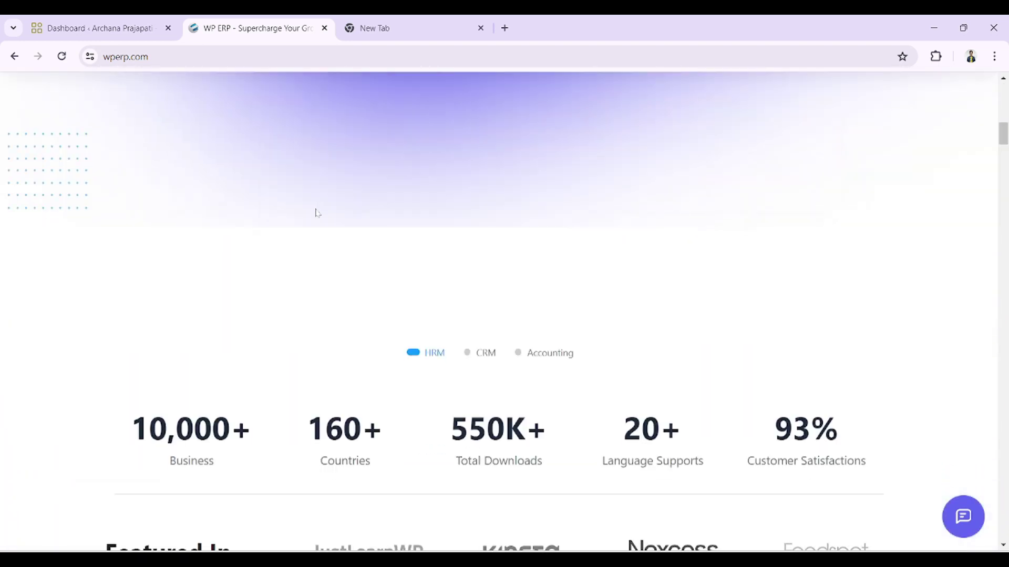
{"action": "scroll", "coordinate": [317, 213], "scroll_direction": "down", "scroll_amount": 3}
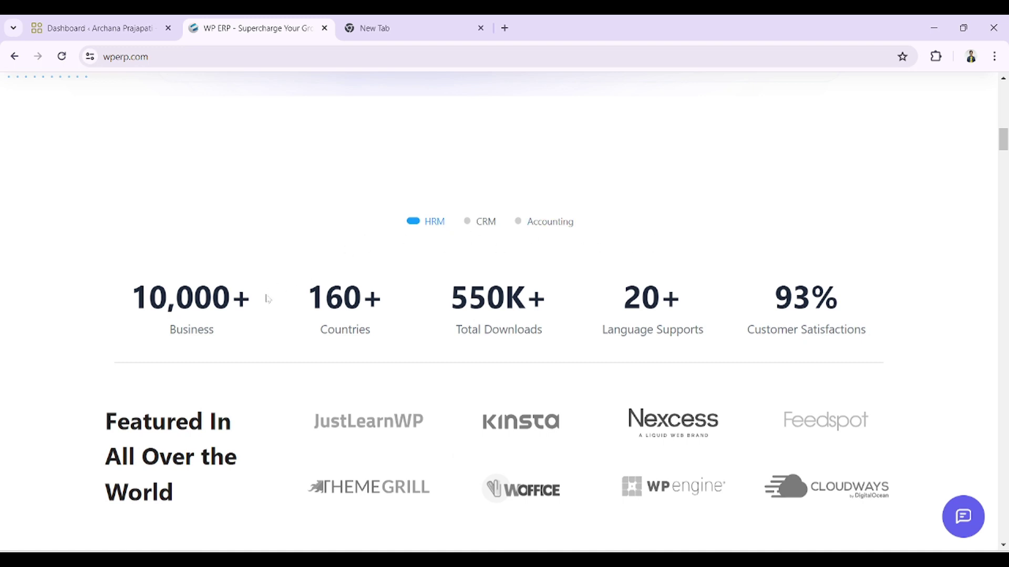
{"action": "scroll", "coordinate": [261, 296], "scroll_direction": "down", "scroll_amount": 3}
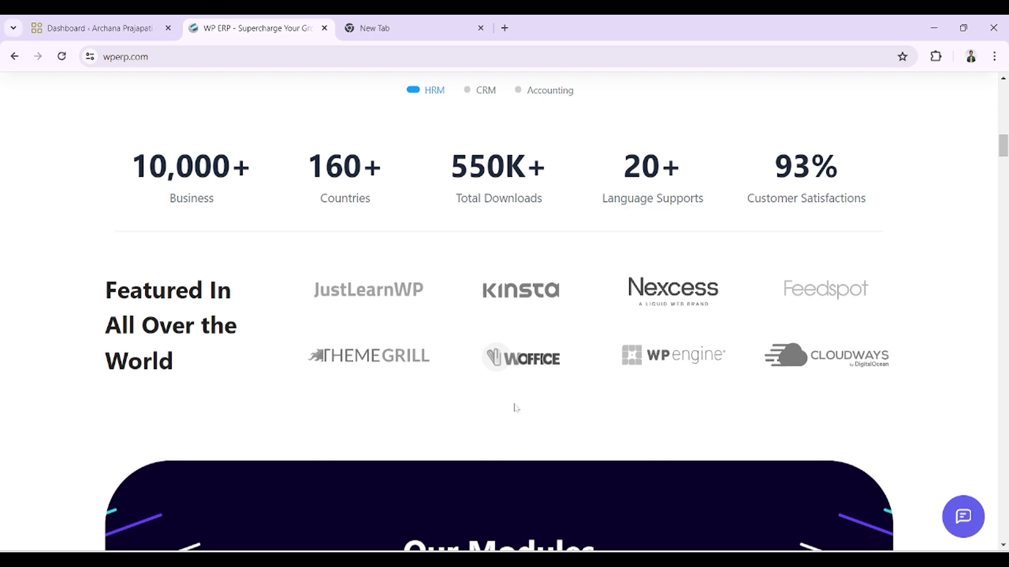
{"action": "scroll", "coordinate": [338, 403], "scroll_direction": "down", "scroll_amount": 1}
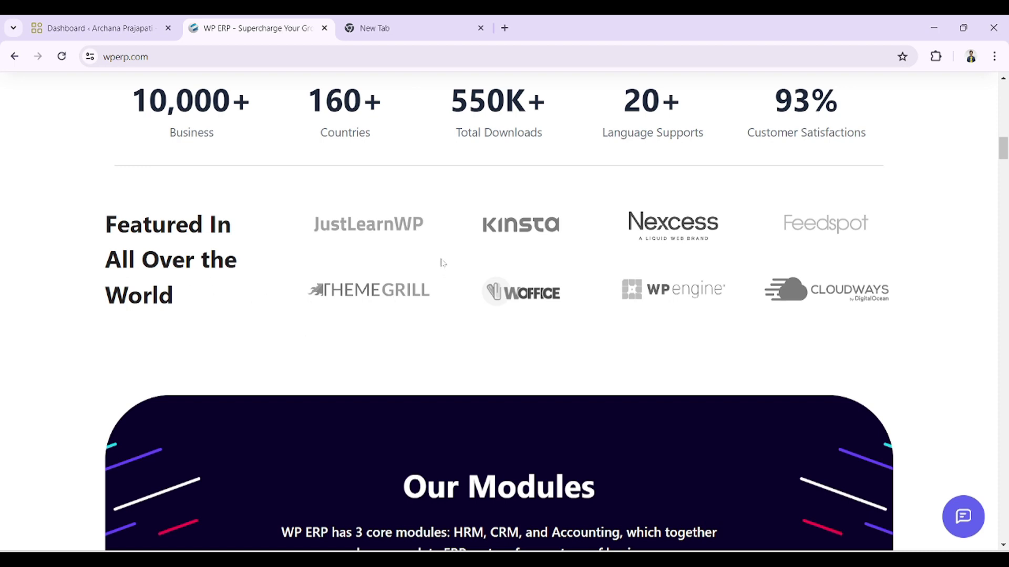
{"action": "scroll", "coordinate": [618, 302], "scroll_direction": "down", "scroll_amount": 15}
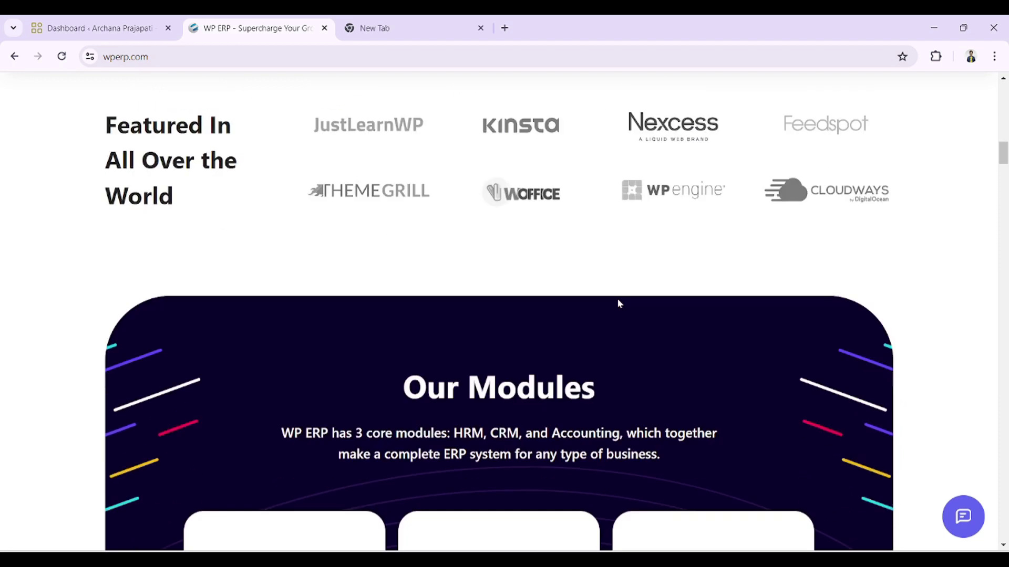
{"action": "scroll", "coordinate": [618, 303], "scroll_direction": "down", "scroll_amount": 2}
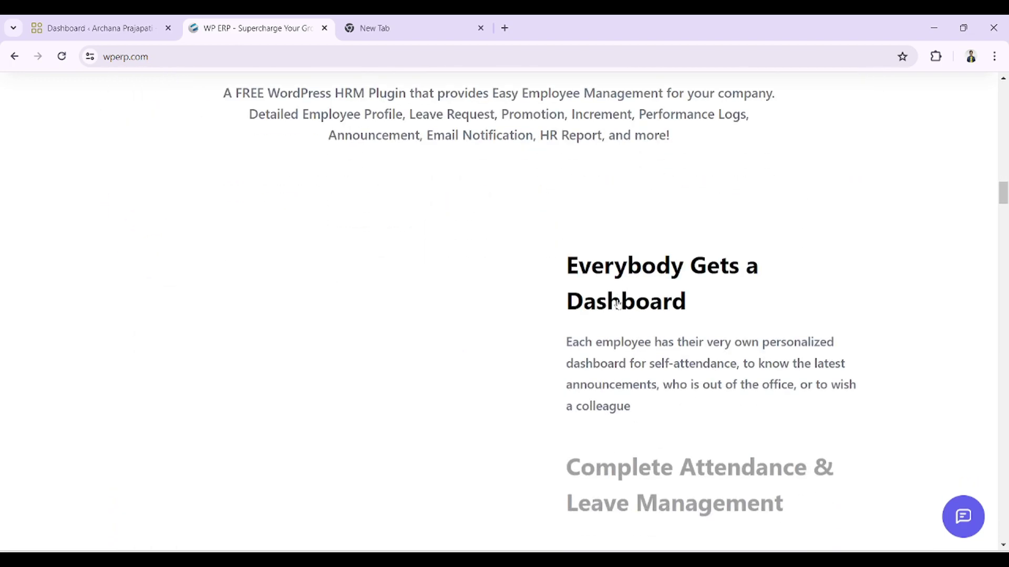
Examine the HR Manager section of the WP ERP homepage, covering dashboards, attendance, workforce reports, hiring and payroll
{"action": "scroll", "coordinate": [618, 303], "scroll_direction": "up", "scroll_amount": 4}
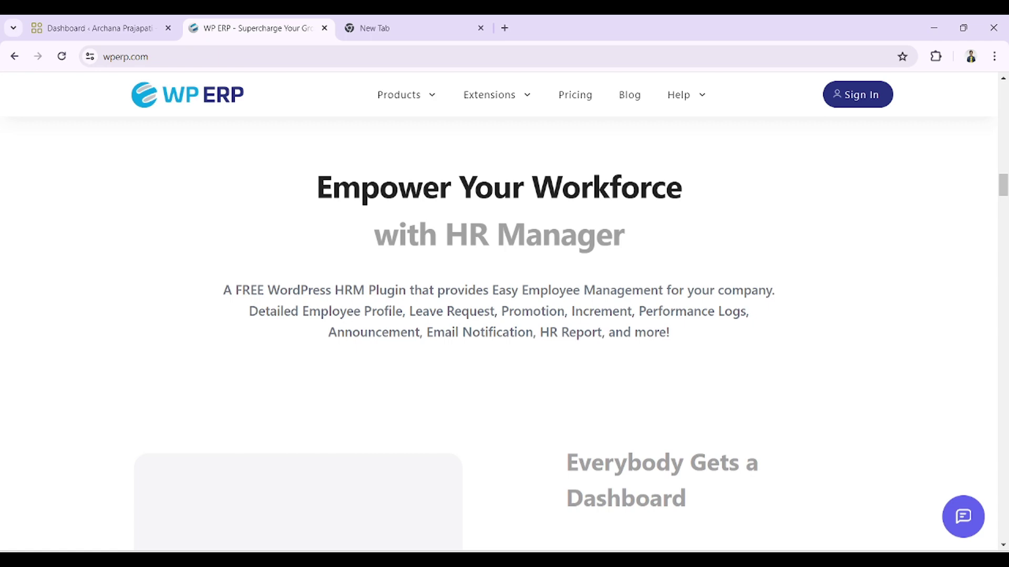
{"action": "scroll", "coordinate": [500, 287], "scroll_direction": "down", "scroll_amount": 5}
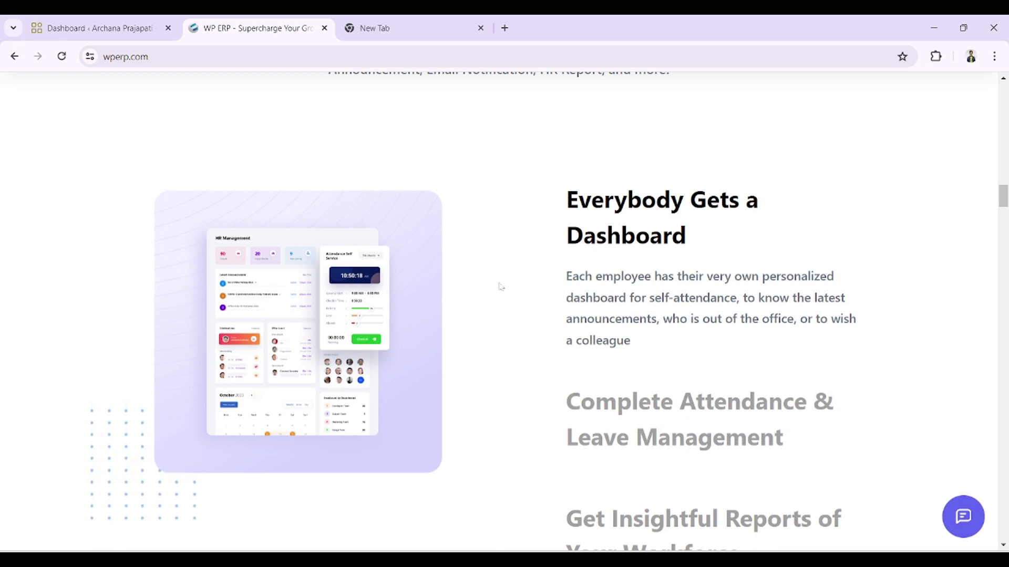
{"action": "scroll", "coordinate": [518, 331], "scroll_direction": "down", "scroll_amount": 5}
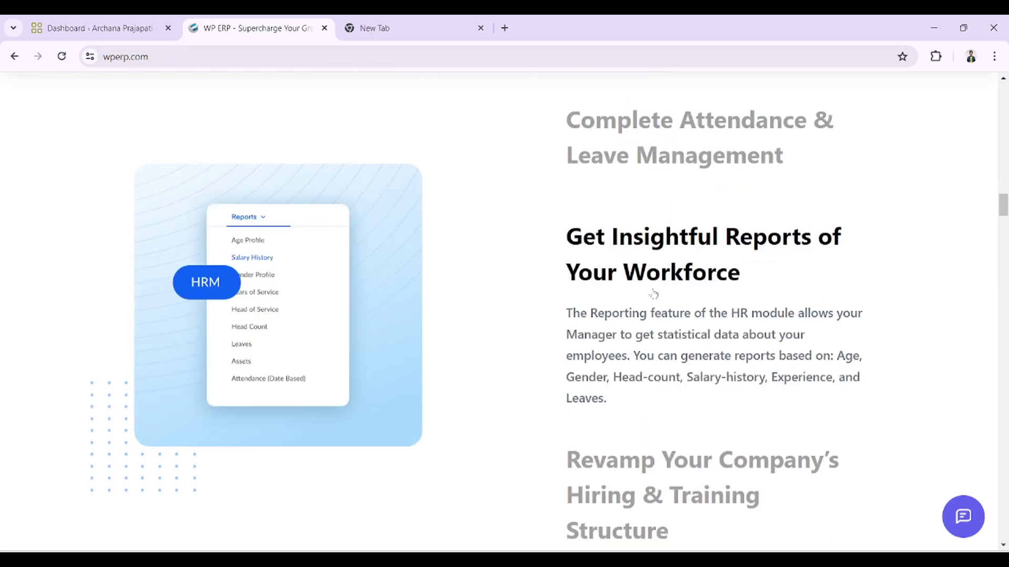
{"action": "scroll", "coordinate": [653, 293], "scroll_direction": "down", "scroll_amount": 3}
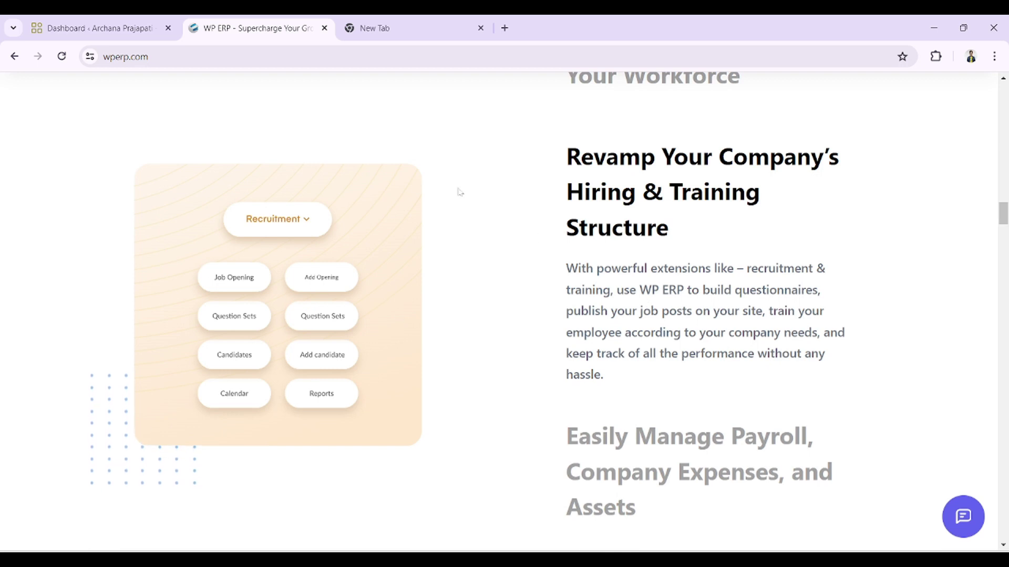
{"action": "scroll", "coordinate": [646, 322], "scroll_direction": "down", "scroll_amount": 6}
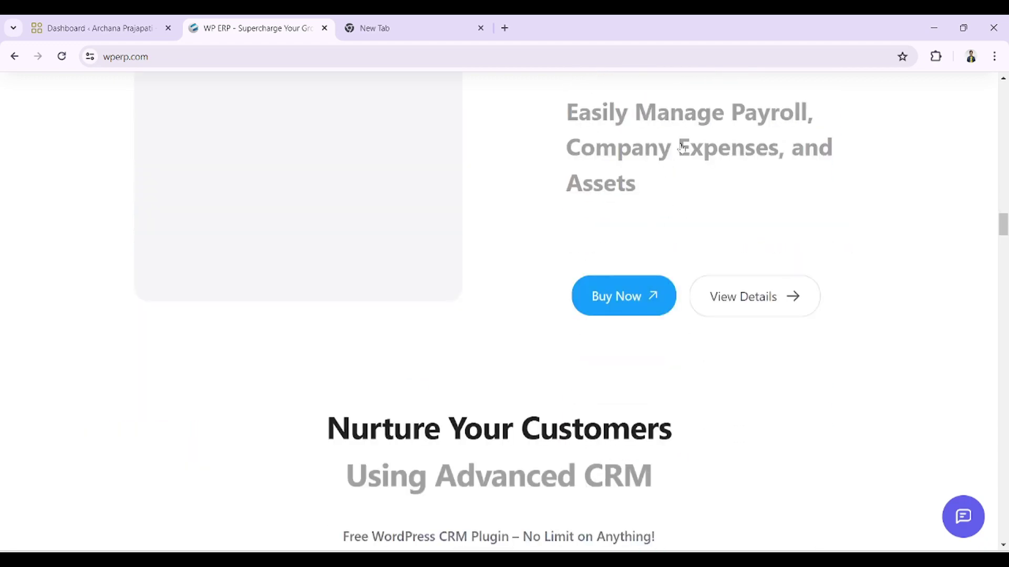
Examine the CRM section, covering customer management, WooCommerce sync, workflow automation, support tools and contact management integrations
{"action": "scroll", "coordinate": [566, 294], "scroll_direction": "down", "scroll_amount": 3}
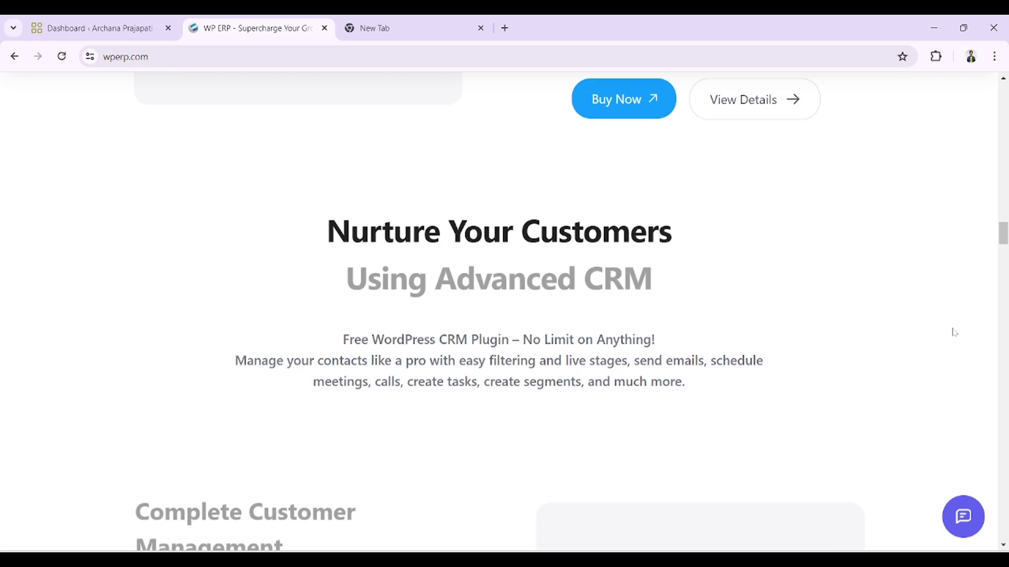
{"action": "scroll", "coordinate": [695, 337], "scroll_direction": "down", "scroll_amount": 2}
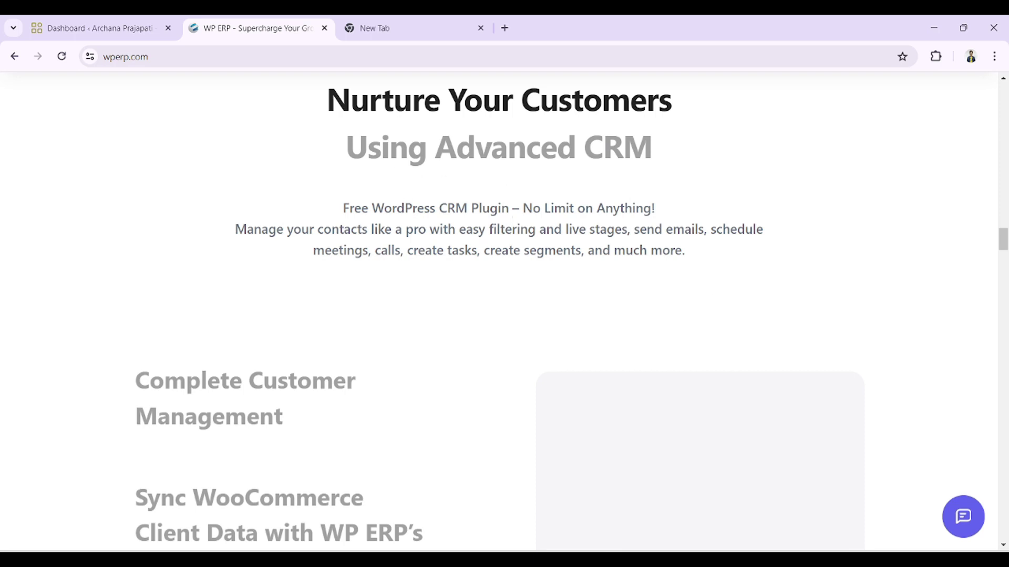
{"action": "scroll", "coordinate": [484, 225], "scroll_direction": "down", "scroll_amount": 1}
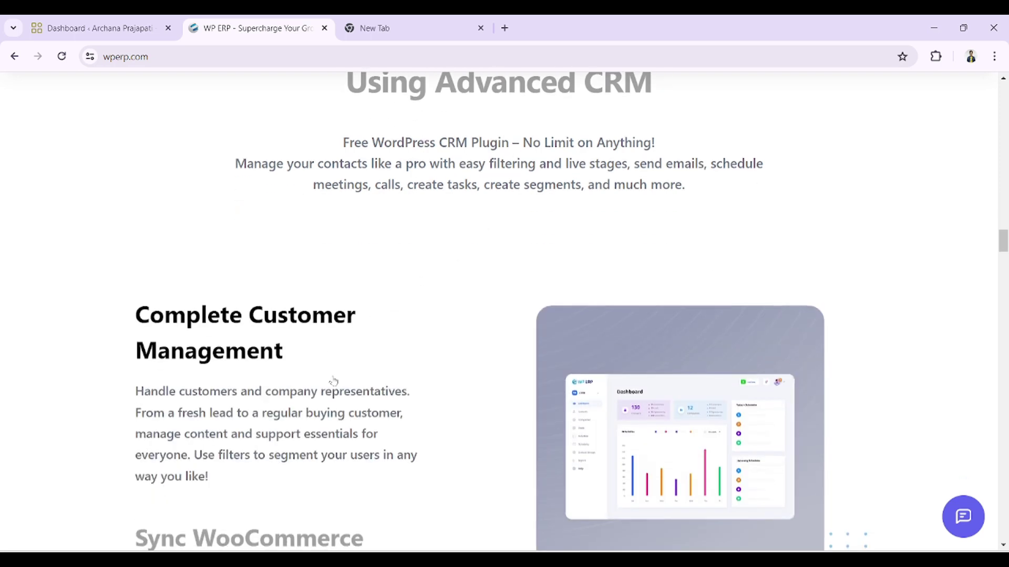
{"action": "scroll", "coordinate": [412, 383], "scroll_direction": "down", "scroll_amount": 5}
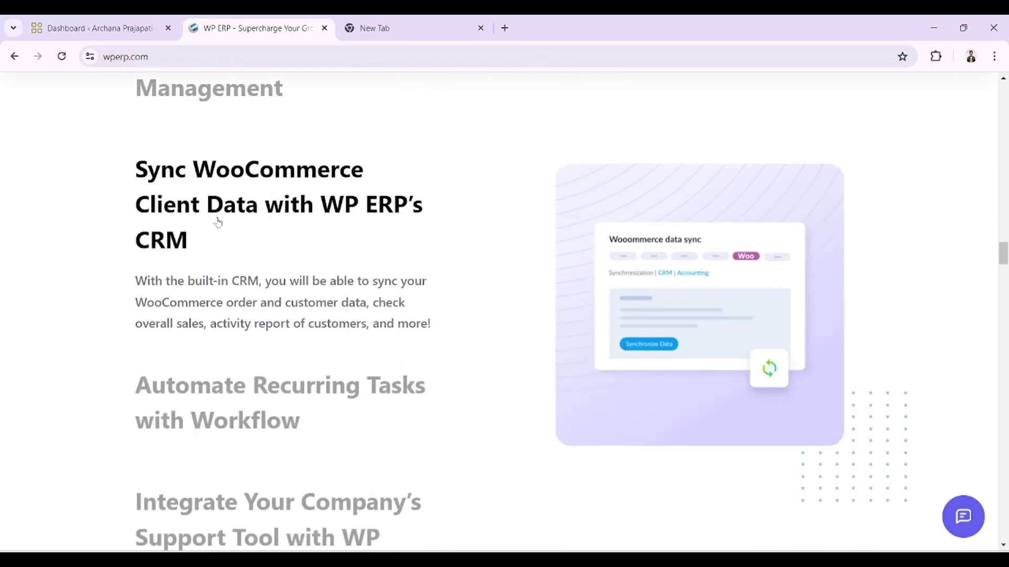
{"action": "scroll", "coordinate": [218, 223], "scroll_direction": "down", "scroll_amount": 1}
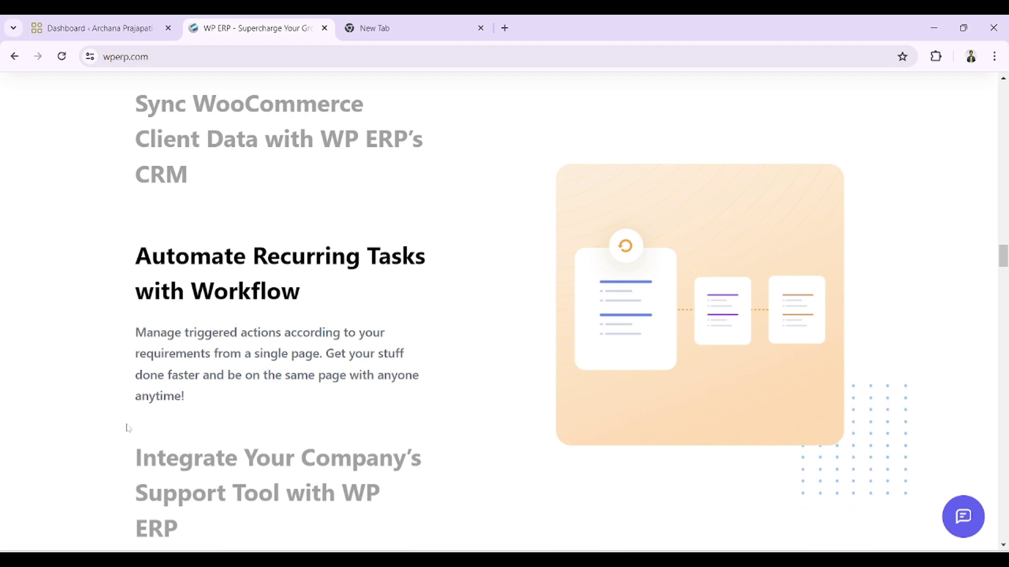
{"action": "scroll", "coordinate": [125, 435], "scroll_direction": "down", "scroll_amount": 4}
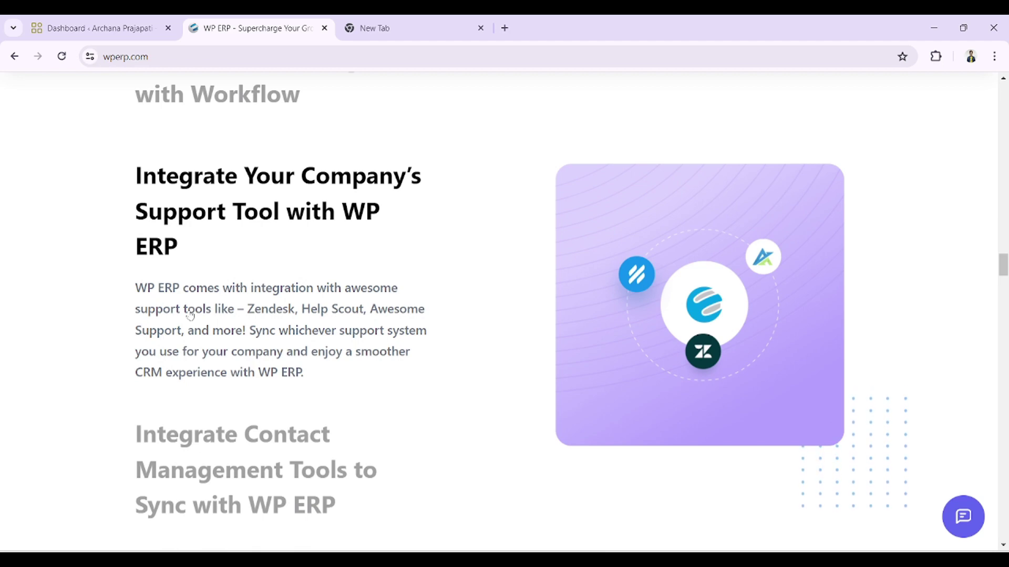
{"action": "scroll", "coordinate": [190, 316], "scroll_direction": "down", "scroll_amount": 4}
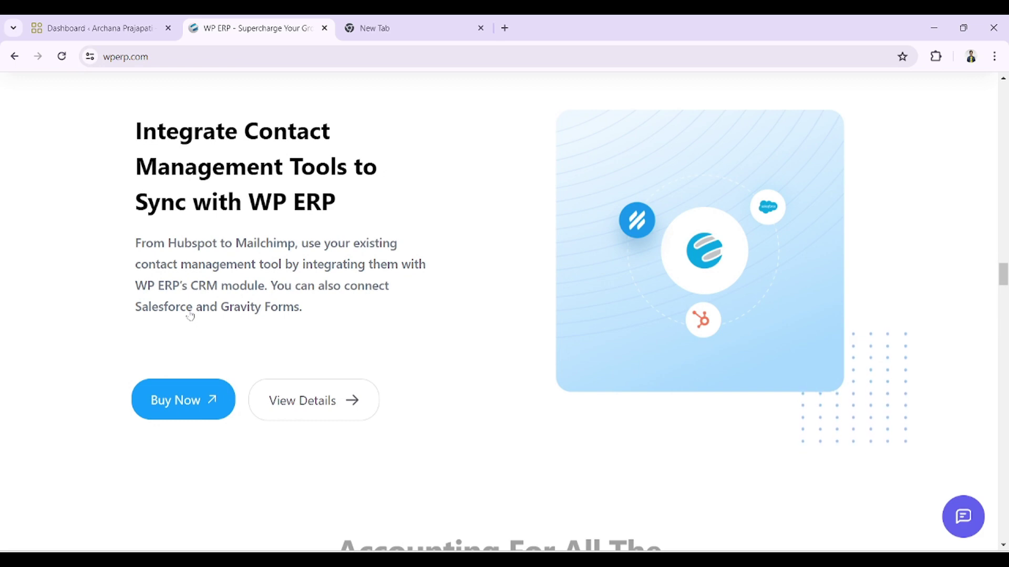
Examine the Accounting section, covering finance stats, invoices, reports, sales tax and the PayPal and Stripe payment gateways
{"action": "scroll", "coordinate": [190, 316], "scroll_direction": "down", "scroll_amount": 5}
{"action": "scroll", "coordinate": [189, 319], "scroll_direction": "down", "scroll_amount": 2}
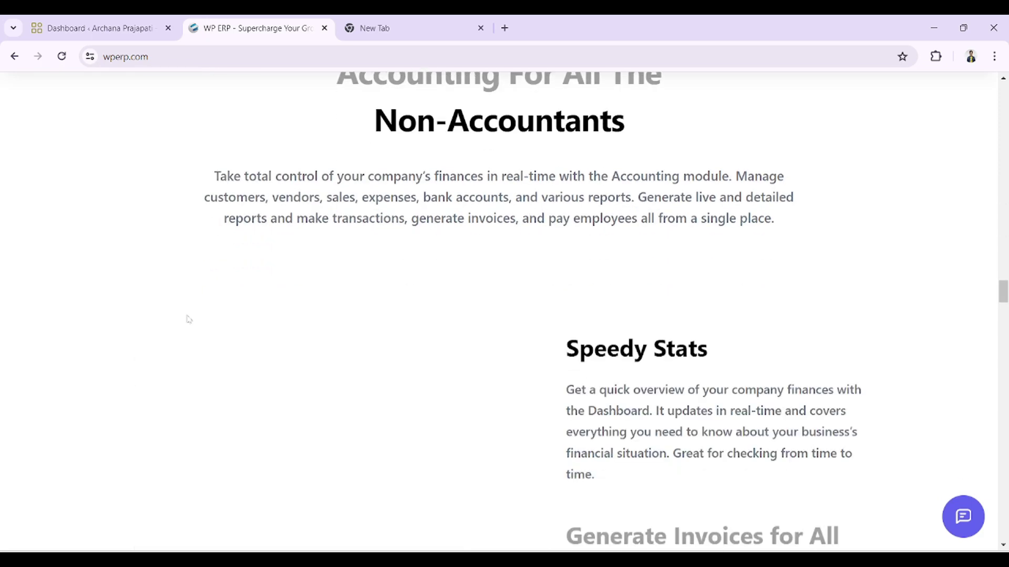
{"action": "scroll", "coordinate": [189, 319], "scroll_direction": "down", "scroll_amount": 3}
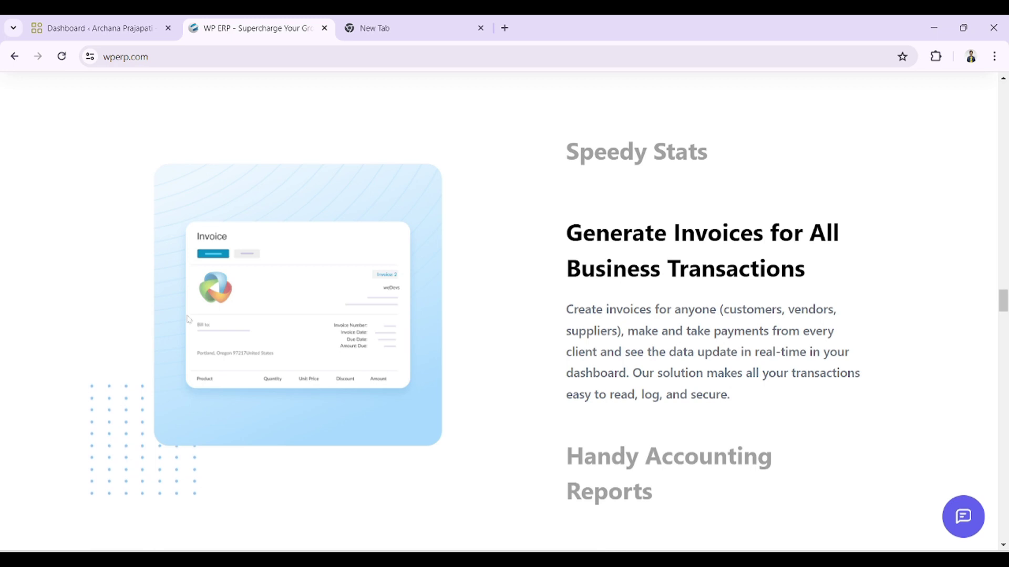
{"action": "scroll", "coordinate": [189, 318], "scroll_direction": "down", "scroll_amount": 5}
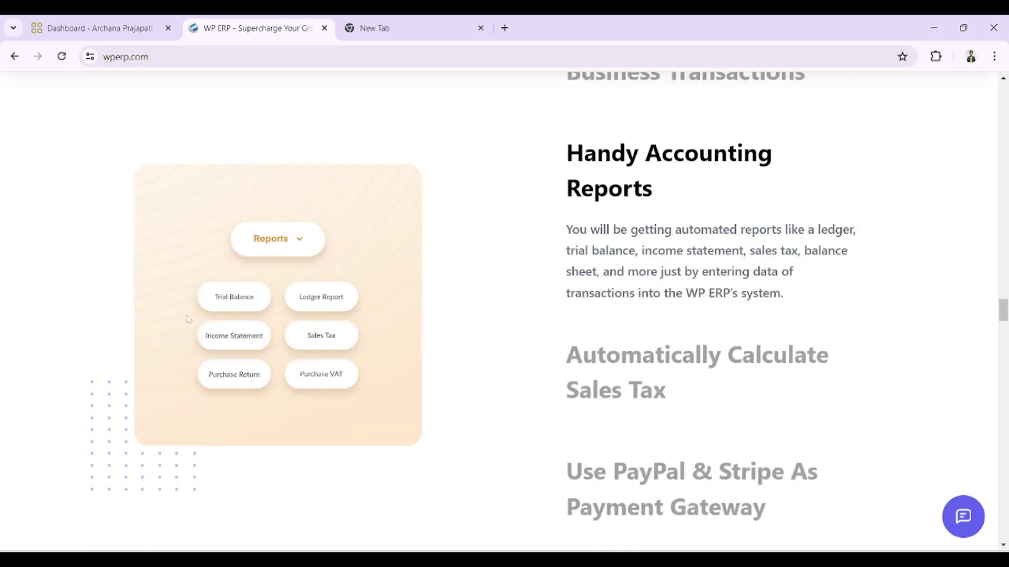
{"action": "scroll", "coordinate": [188, 319], "scroll_direction": "down", "scroll_amount": 4}
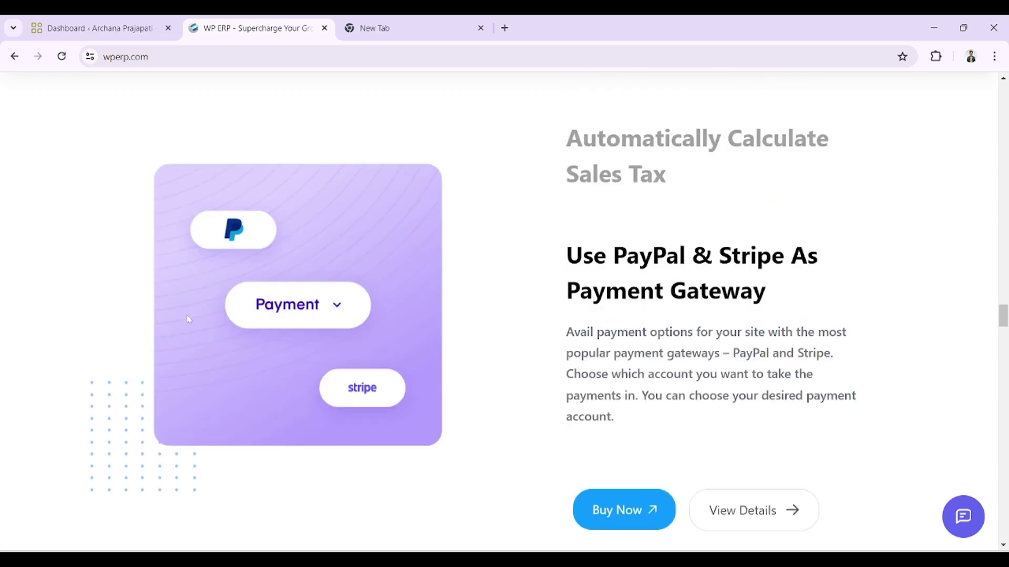
Examine the Integrated Project Management System section and the customer testimonial that follows it
{"action": "scroll", "coordinate": [188, 319], "scroll_direction": "down", "scroll_amount": 7}
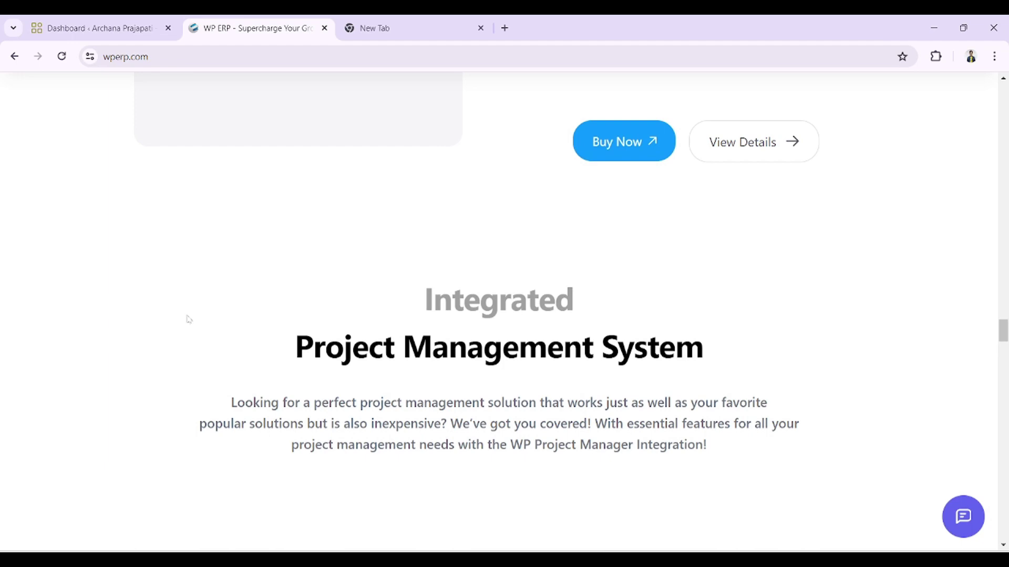
{"action": "scroll", "coordinate": [188, 319], "scroll_direction": "down", "scroll_amount": 13}
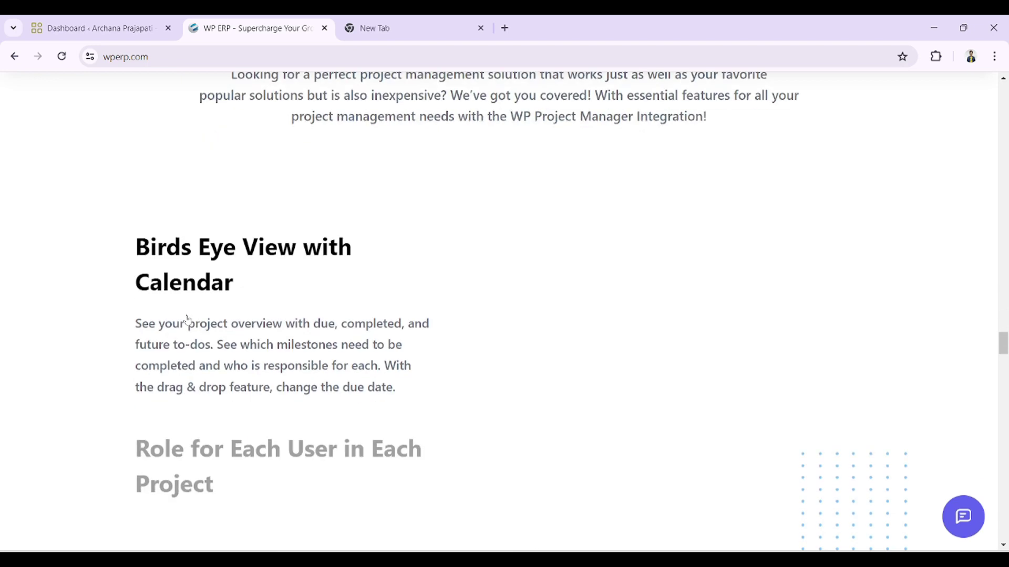
{"action": "scroll", "coordinate": [188, 319], "scroll_direction": "down", "scroll_amount": 6}
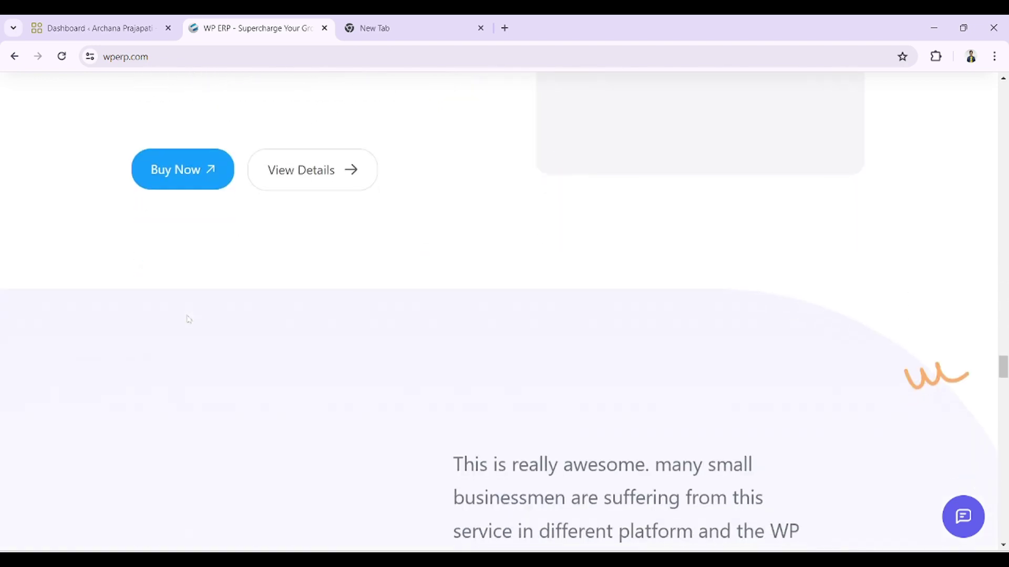
{"action": "scroll", "coordinate": [188, 319], "scroll_direction": "down", "scroll_amount": 6}
Look back over the accounting, CRM and HR feature sections, returning to the HR Manager introduction
{"action": "scroll", "coordinate": [188, 319], "scroll_direction": "up", "scroll_amount": 6}
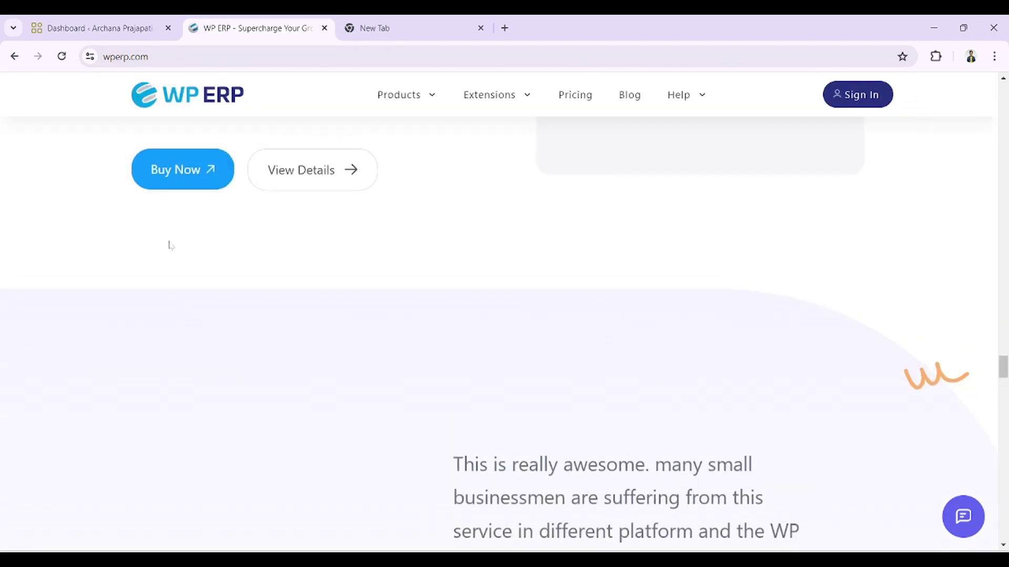
{"action": "scroll", "coordinate": [418, 271], "scroll_direction": "up", "scroll_amount": 5}
{"action": "scroll", "coordinate": [418, 271], "scroll_direction": "down", "scroll_amount": 10}
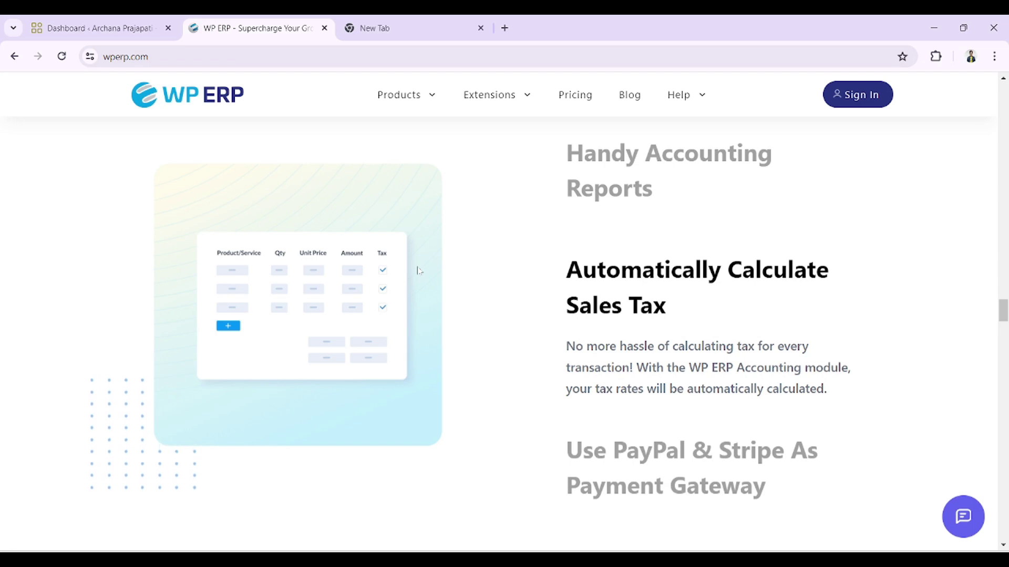
{"action": "scroll", "coordinate": [419, 270], "scroll_direction": "up", "scroll_amount": 10}
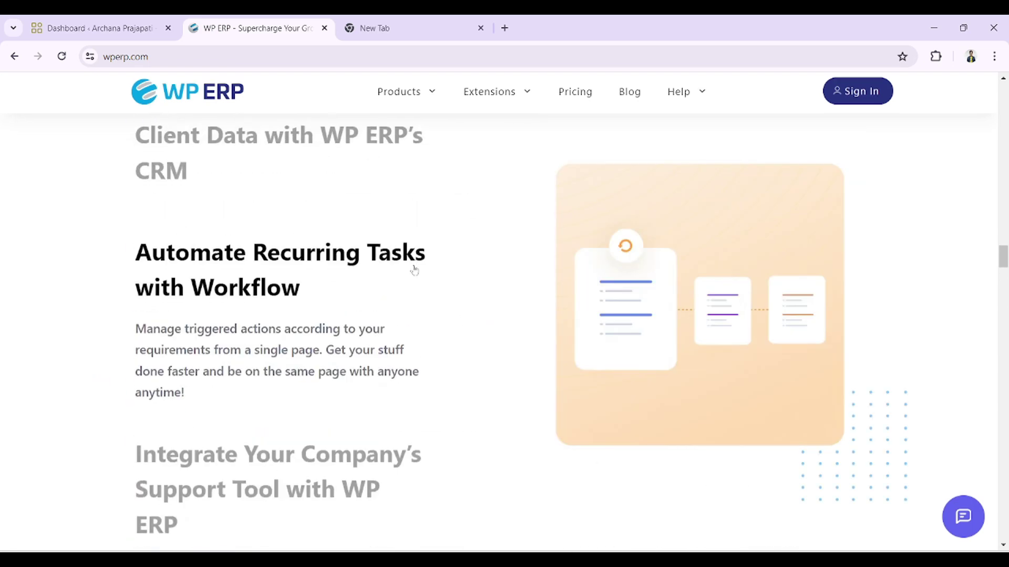
{"action": "scroll", "coordinate": [415, 271], "scroll_direction": "down", "scroll_amount": 5}
{"action": "scroll", "coordinate": [415, 271], "scroll_direction": "up", "scroll_amount": 15}
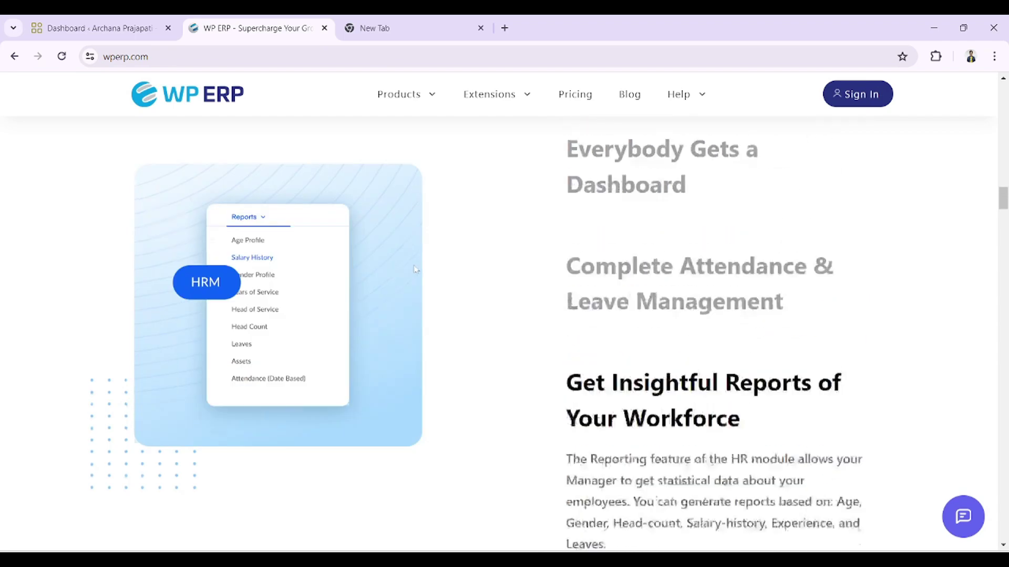
{"action": "scroll", "coordinate": [415, 269], "scroll_direction": "up", "scroll_amount": 2}
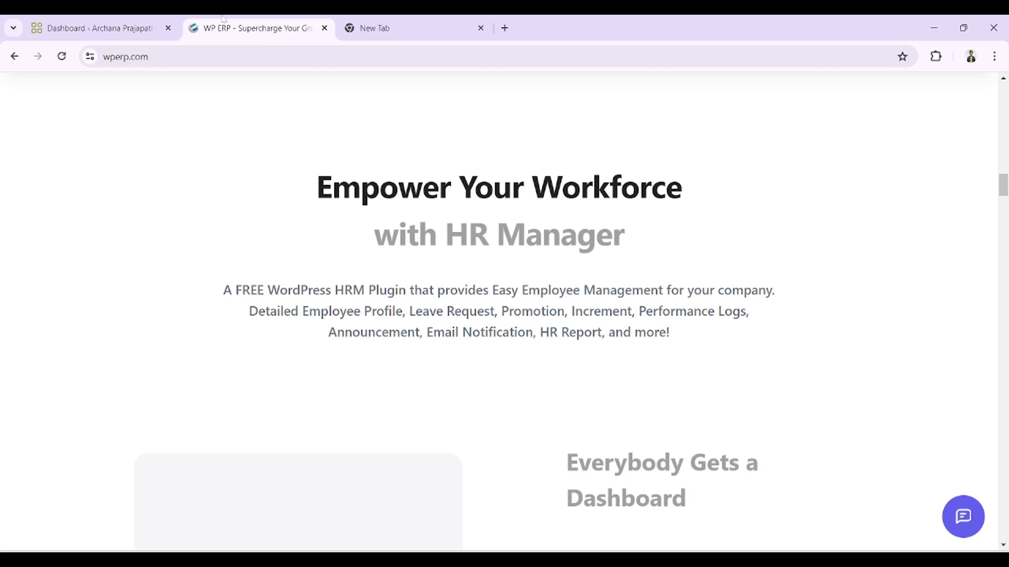
Switch to the WordPress dashboard, search the new plugins for "wp erp", and install and activate WP ERP
{"action": "left_click", "coordinate": [88, 20]}
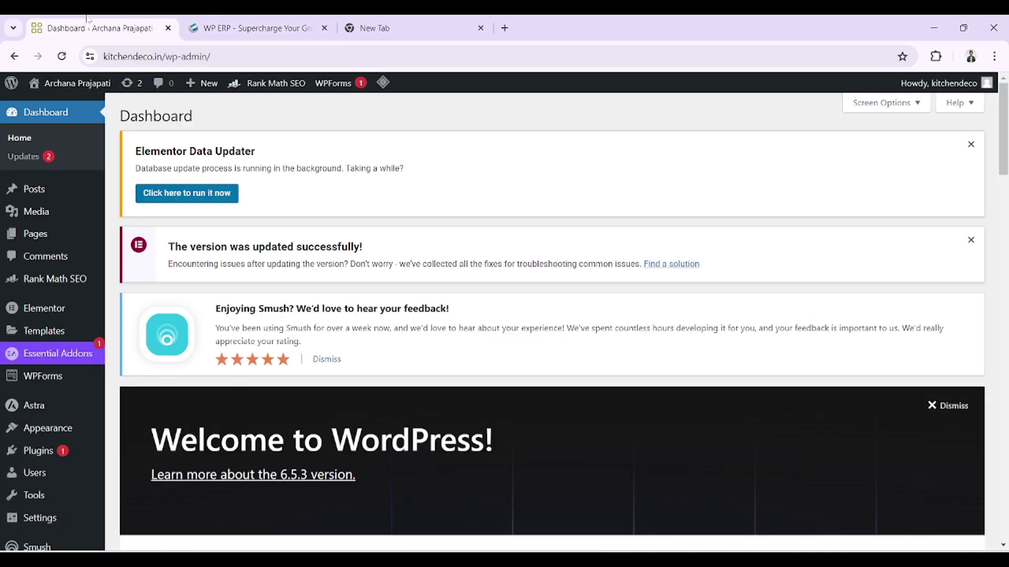
{"action": "left_click", "coordinate": [50, 452]}
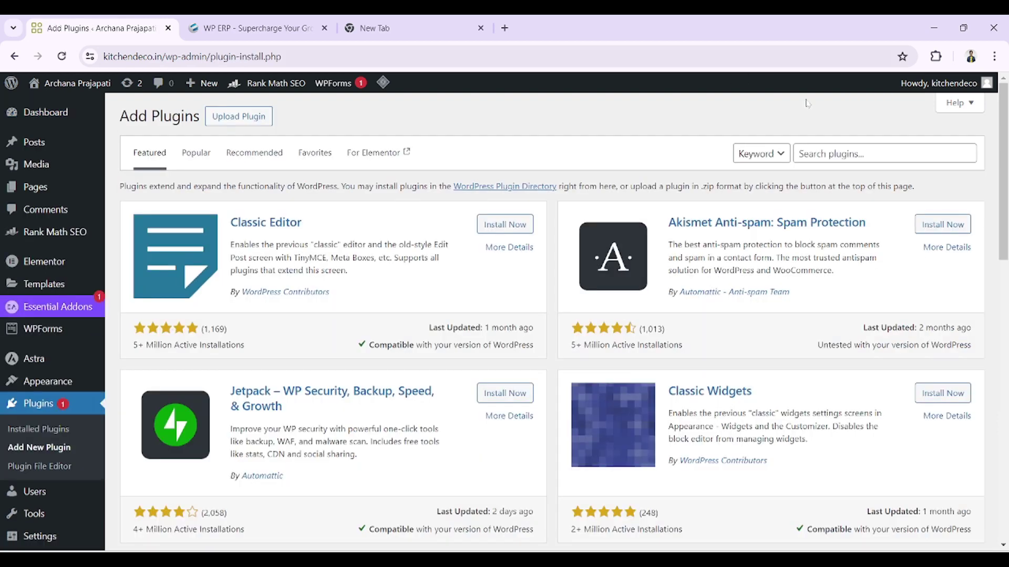
{"action": "left_click", "coordinate": [841, 154]}
{"action": "type", "text": "wp erp"}
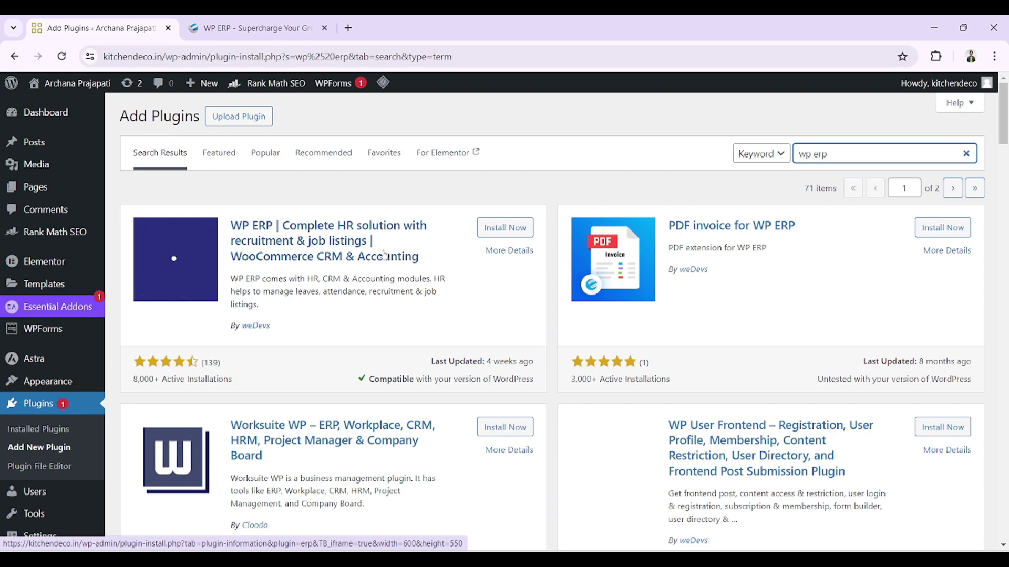
{"action": "left_click", "coordinate": [504, 231]}
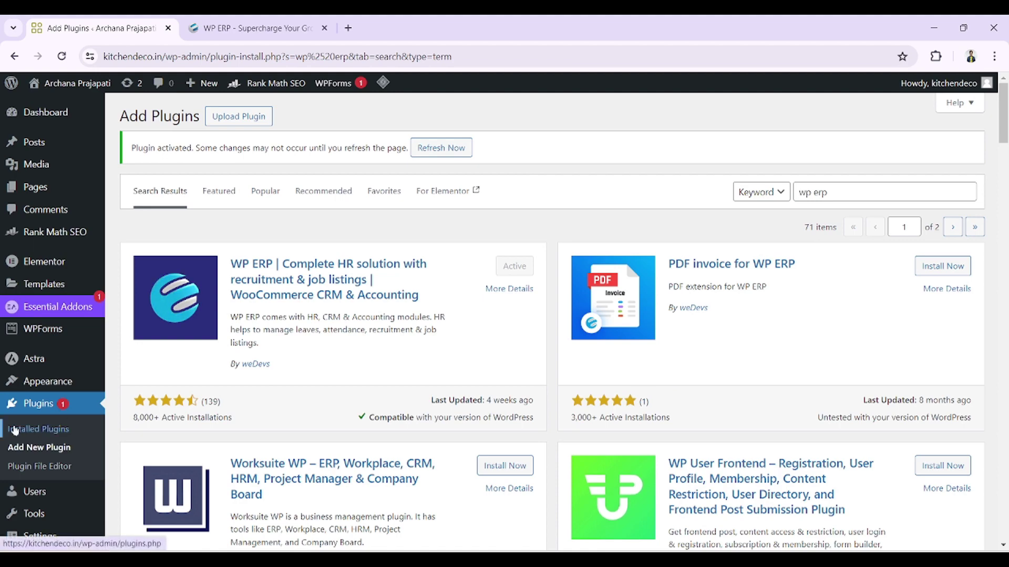
Reload the admin page to load the activated plugin and open the WP ERP settings
{"action": "scroll", "coordinate": [14, 430], "scroll_direction": "down", "scroll_amount": 5}
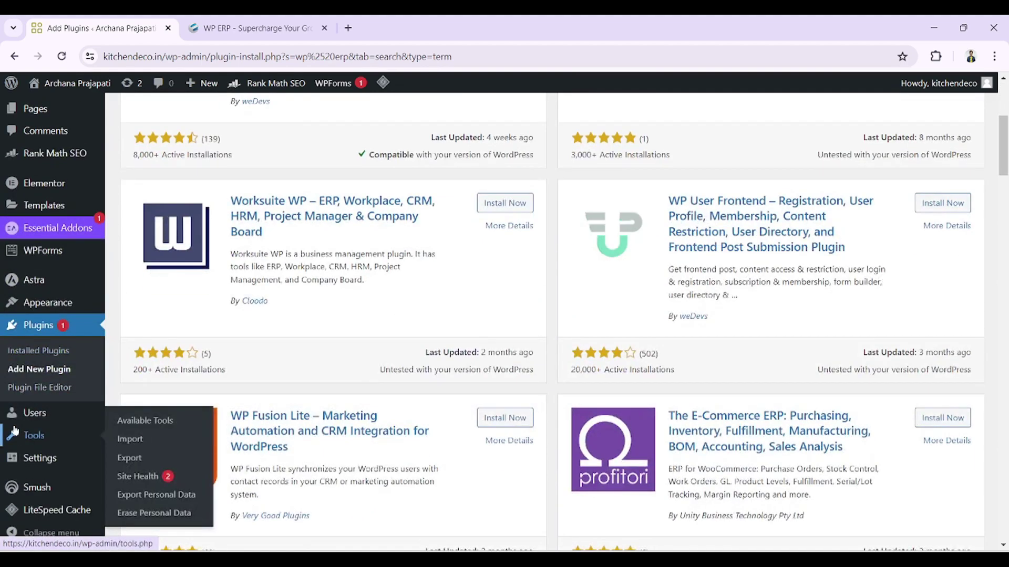
{"action": "left_click", "coordinate": [62, 56]}
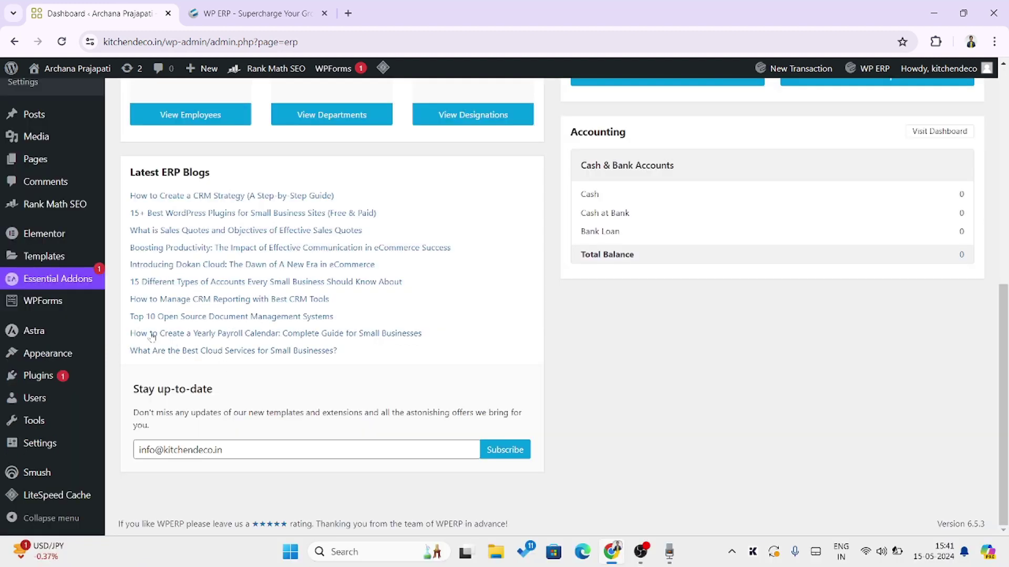
{"action": "scroll", "coordinate": [32, 246], "scroll_direction": "up", "scroll_amount": 3}
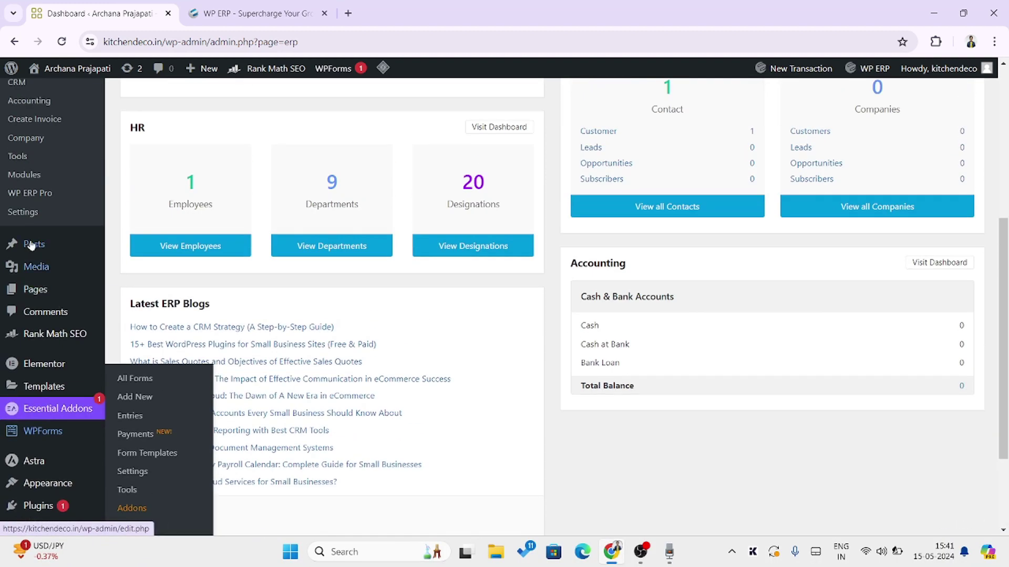
{"action": "left_click", "coordinate": [25, 220]}
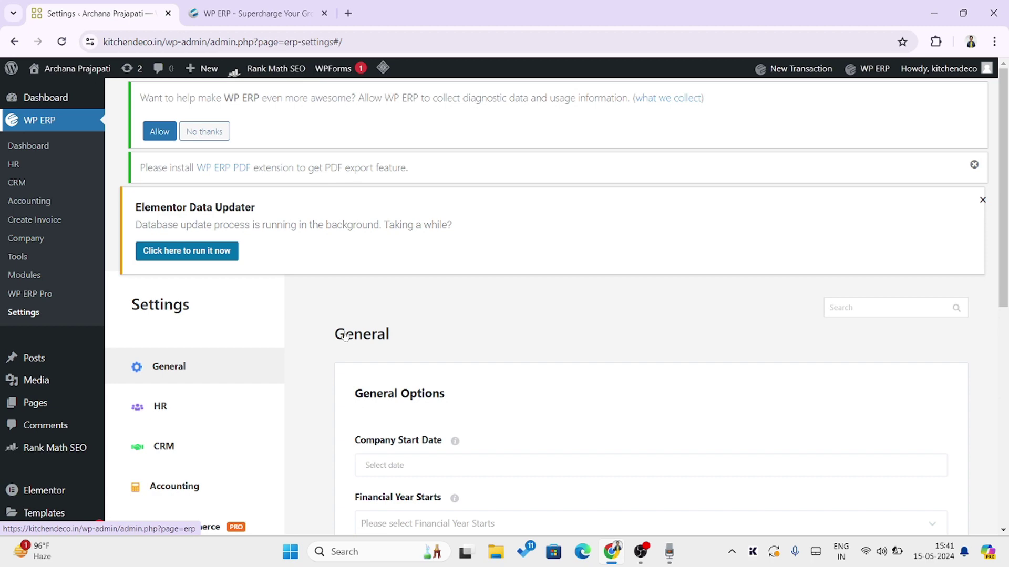
Set the Company Start Date in the General Options to 2022-10-05
{"action": "scroll", "coordinate": [368, 375], "scroll_direction": "down", "scroll_amount": 3}
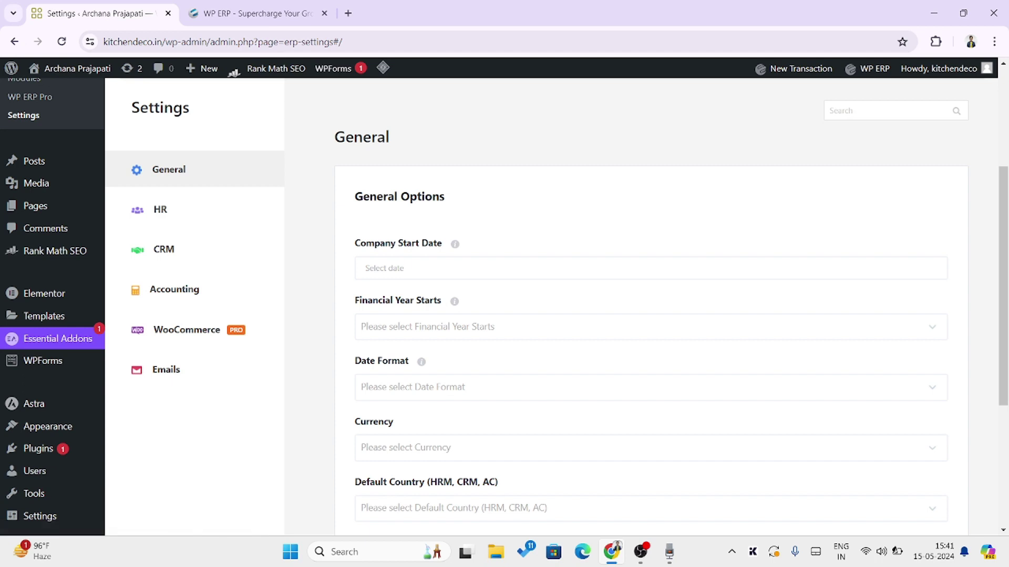
{"action": "left_click", "coordinate": [415, 269]}
{"action": "left_click", "coordinate": [407, 296]}
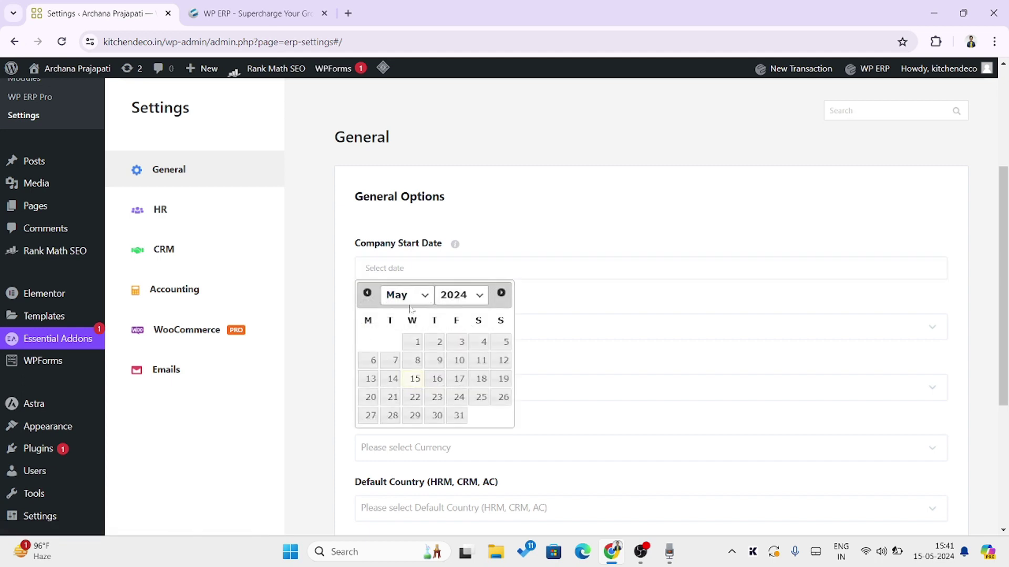
{"action": "left_click", "coordinate": [399, 420]}
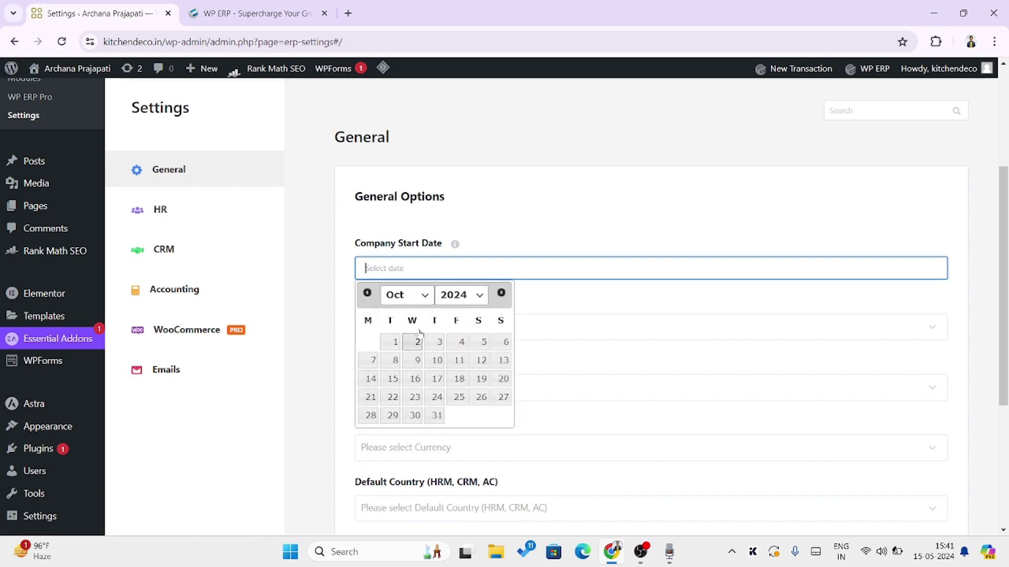
{"action": "left_click", "coordinate": [457, 295]}
{"action": "left_click", "coordinate": [456, 282]}
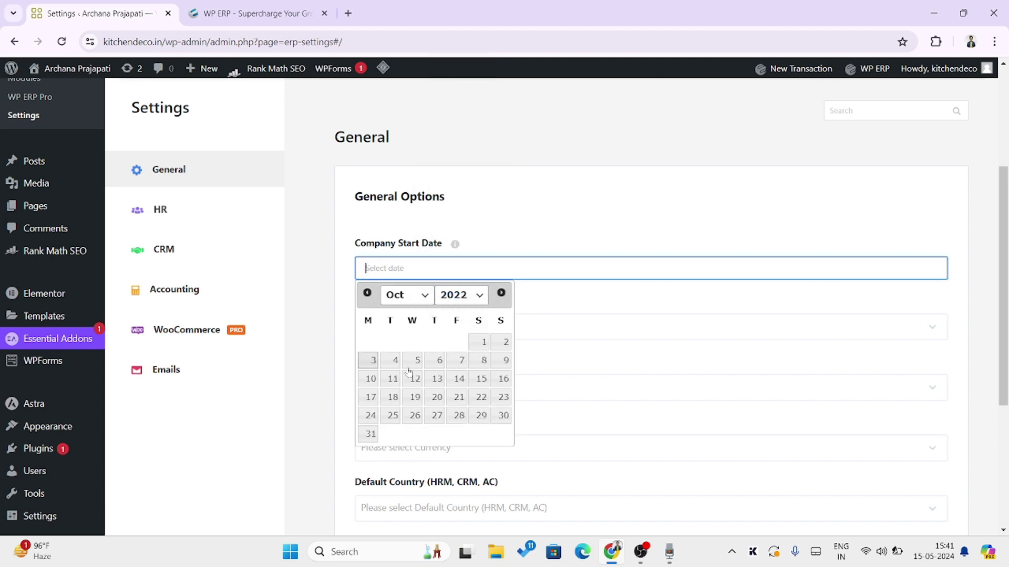
{"action": "left_click", "coordinate": [411, 367]}
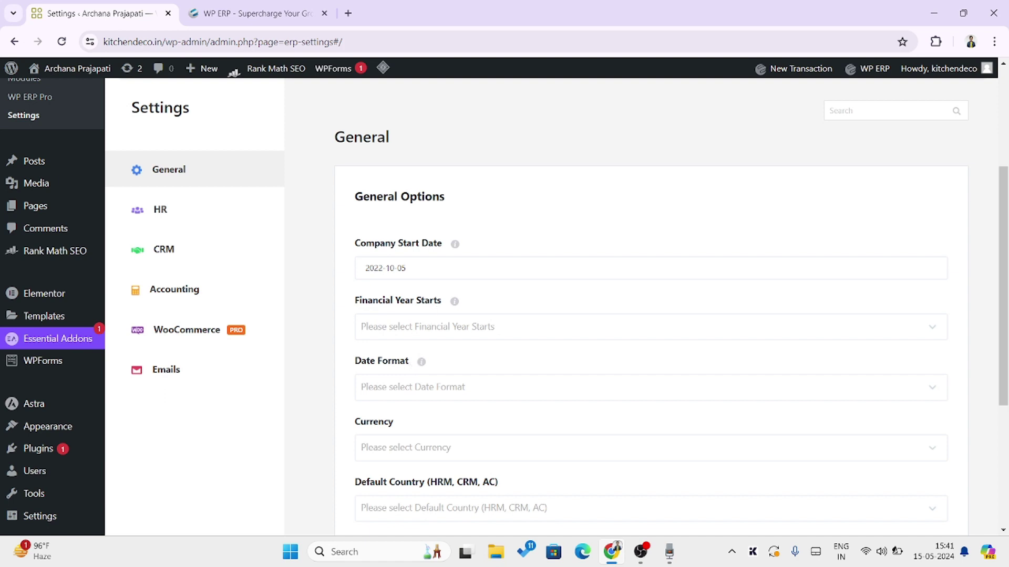
Set the financial year to start in January and the date format to dd-mm-yyyy
{"action": "left_click", "coordinate": [455, 327]}
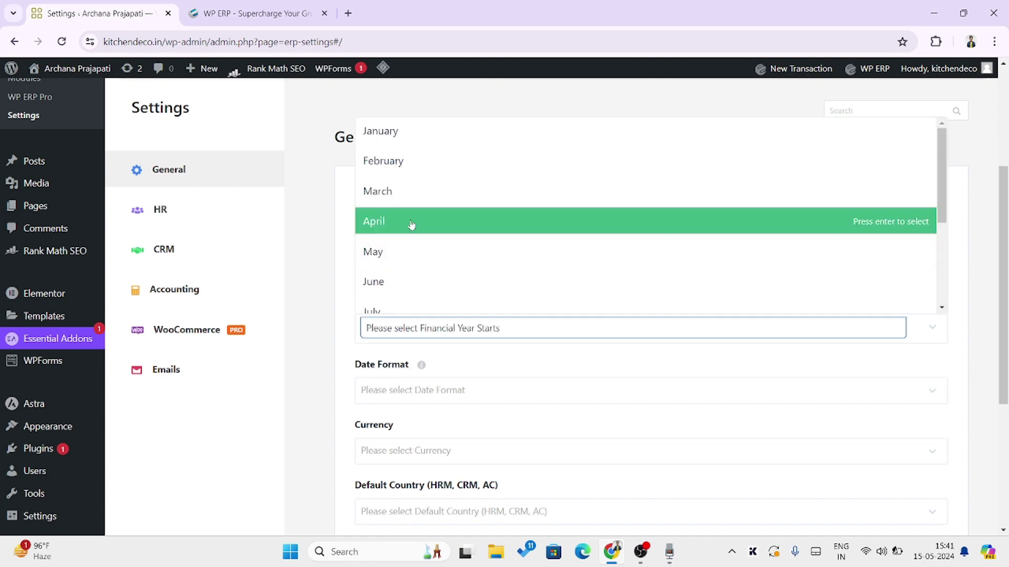
{"action": "left_click", "coordinate": [414, 137]}
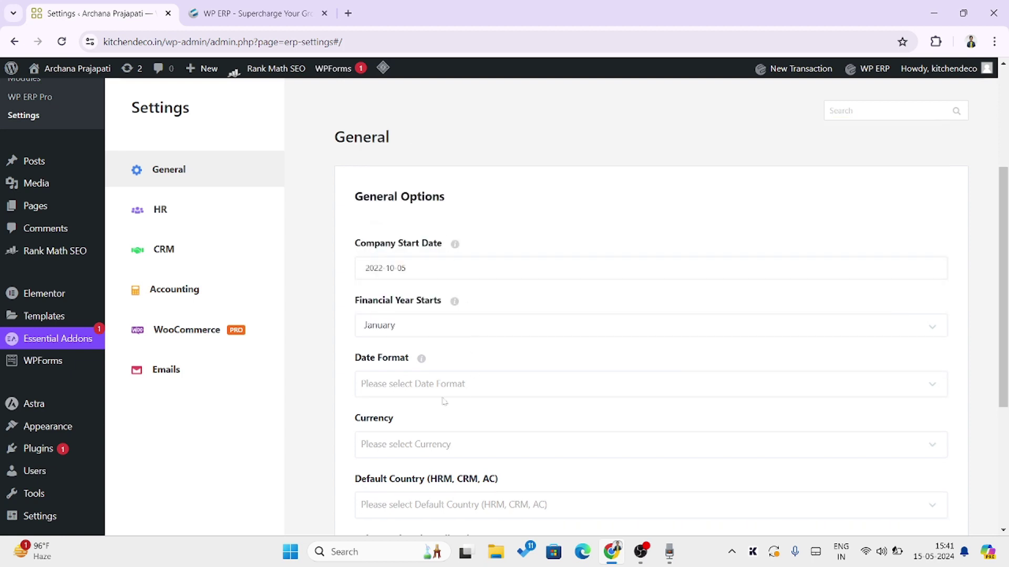
{"action": "left_click", "coordinate": [403, 389]}
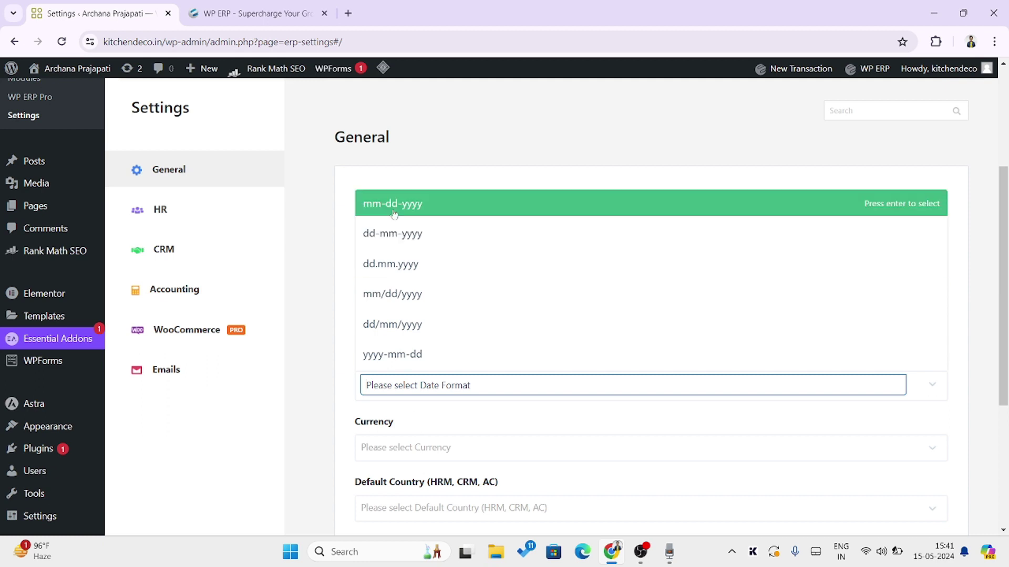
{"action": "left_click", "coordinate": [392, 236]}
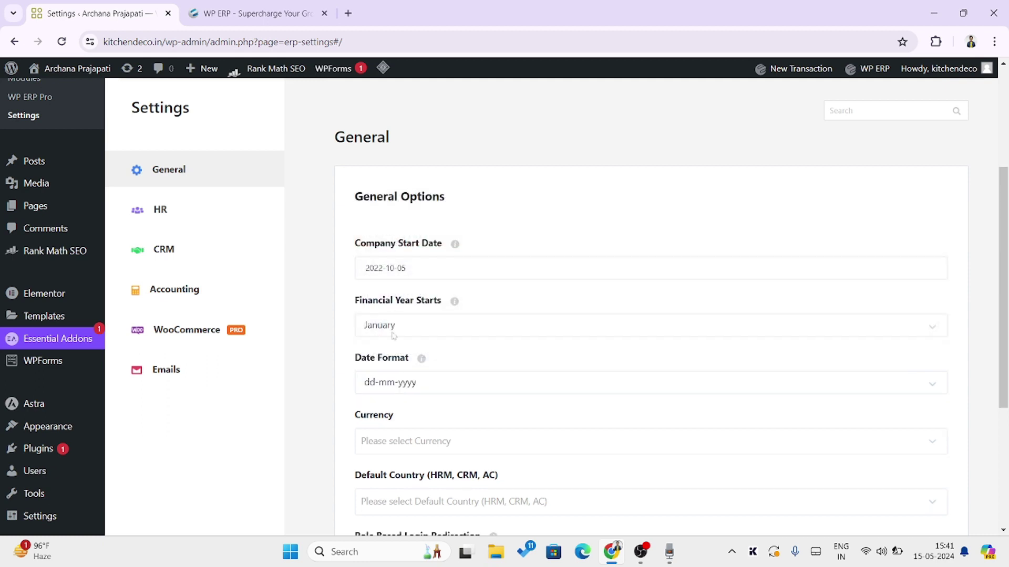
Choose INR (₹) as the currency in the General Options
{"action": "left_click", "coordinate": [441, 441]}
{"action": "scroll", "coordinate": [442, 310], "scroll_direction": "down", "scroll_amount": 5}
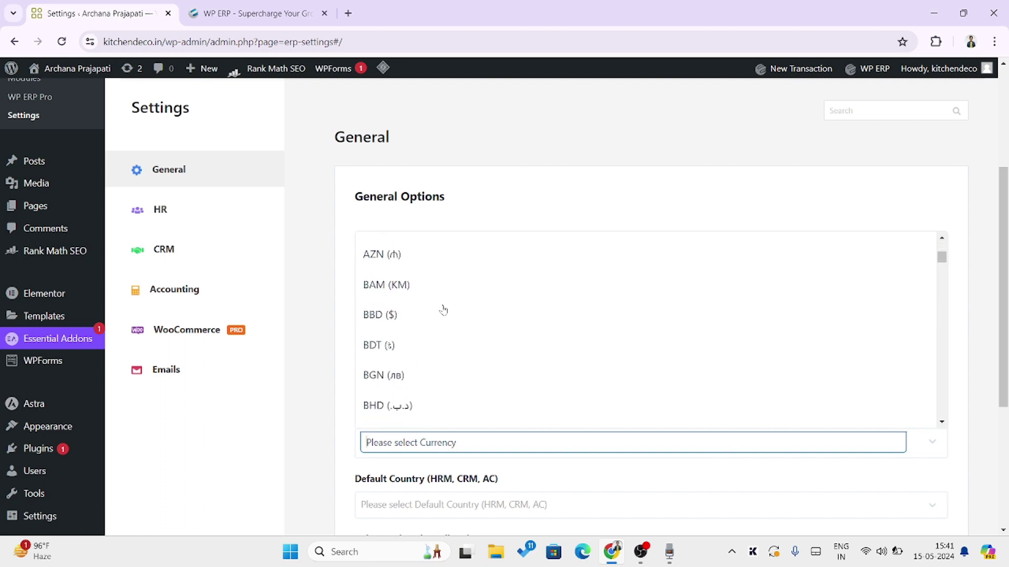
{"action": "scroll", "coordinate": [443, 310], "scroll_direction": "down", "scroll_amount": 8}
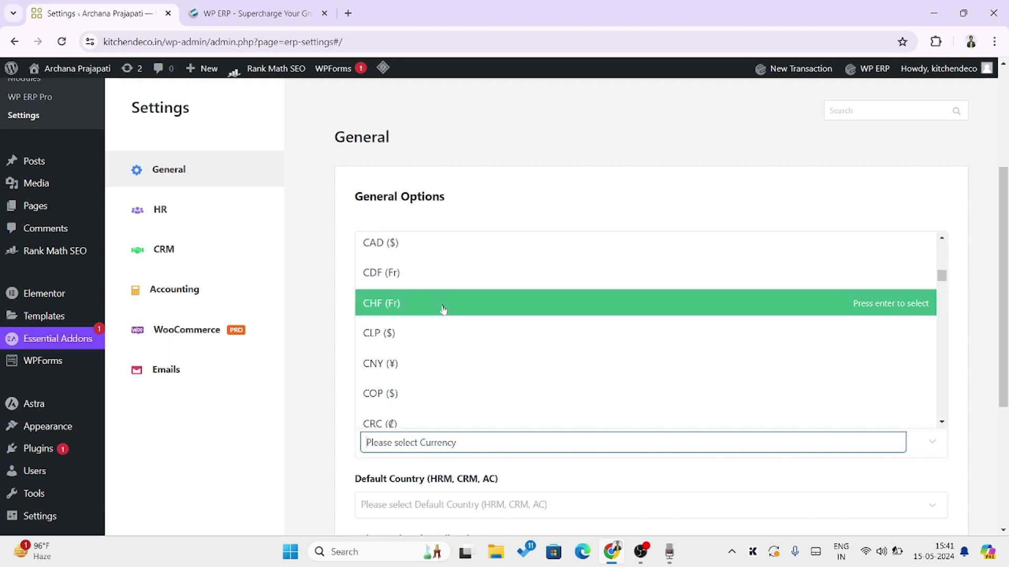
{"action": "scroll", "coordinate": [443, 310], "scroll_direction": "down", "scroll_amount": 10}
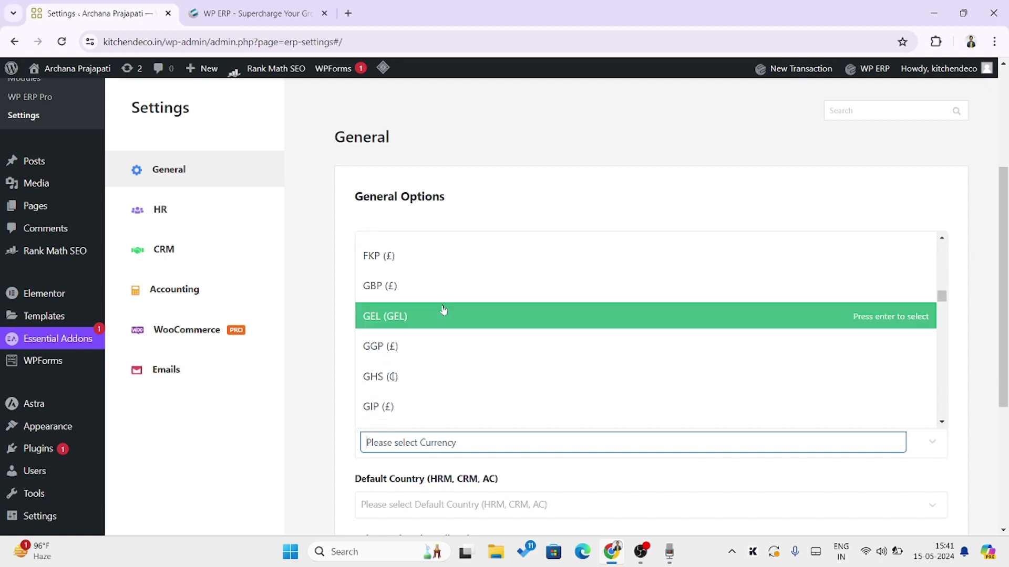
{"action": "scroll", "coordinate": [442, 310], "scroll_direction": "down", "scroll_amount": 5}
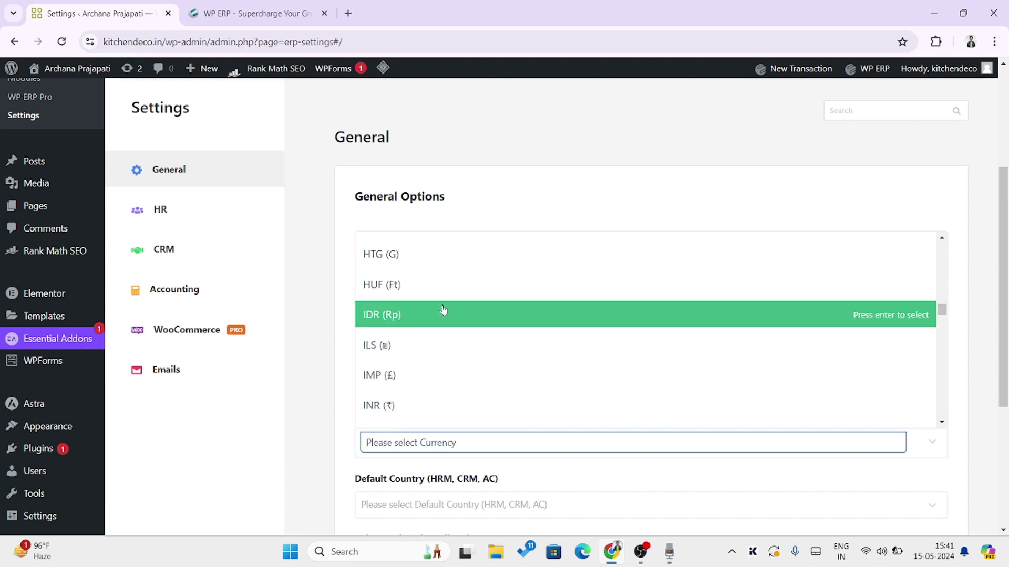
{"action": "scroll", "coordinate": [443, 310], "scroll_direction": "up", "scroll_amount": 2}
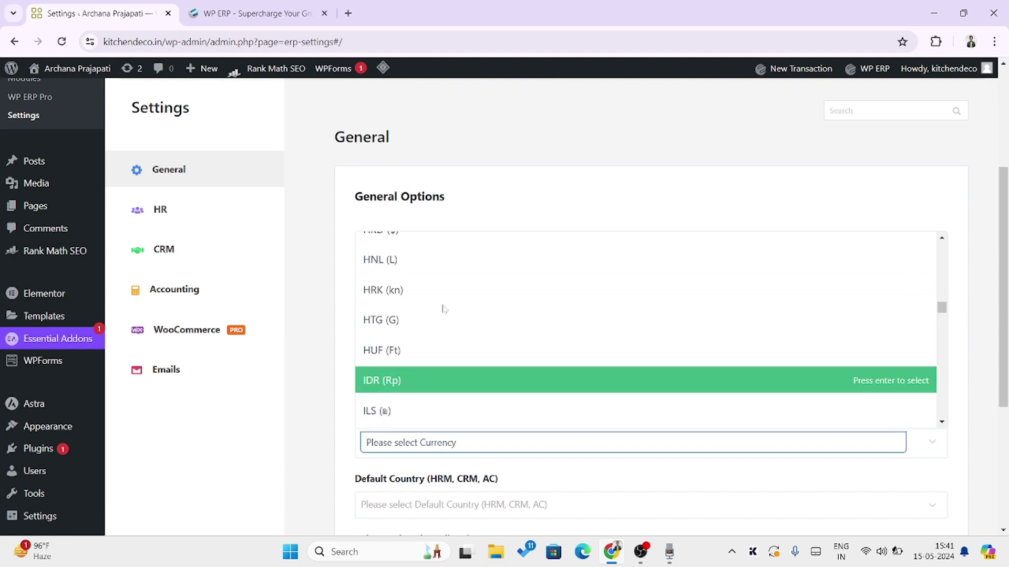
{"action": "scroll", "coordinate": [442, 307], "scroll_direction": "down", "scroll_amount": 4}
{"action": "left_click", "coordinate": [424, 345]}
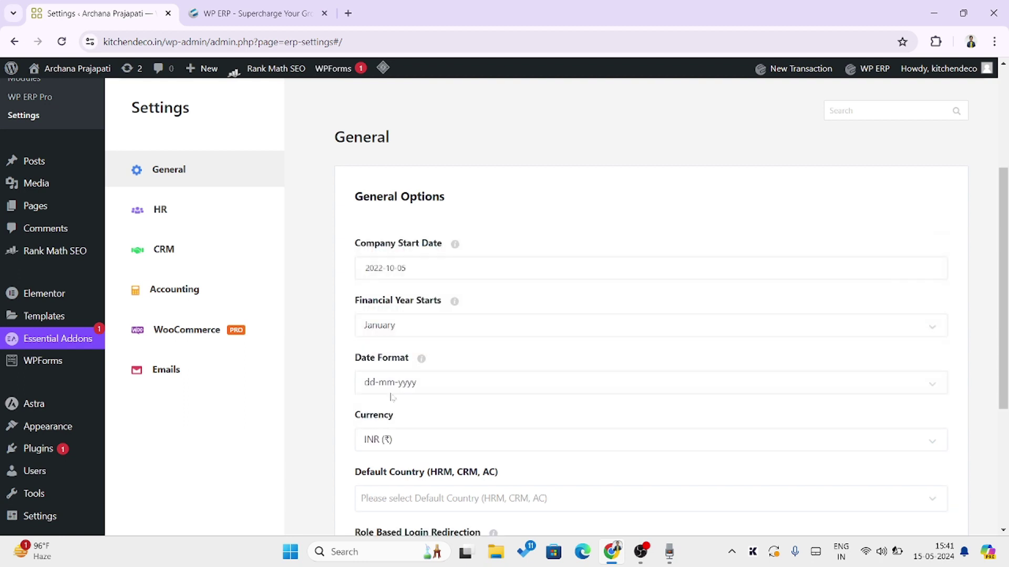
Choose India as the default country for HRM, CRM and AC
{"action": "scroll", "coordinate": [357, 410], "scroll_direction": "down", "scroll_amount": 1}
{"action": "scroll", "coordinate": [366, 391], "scroll_direction": "down", "scroll_amount": 1}
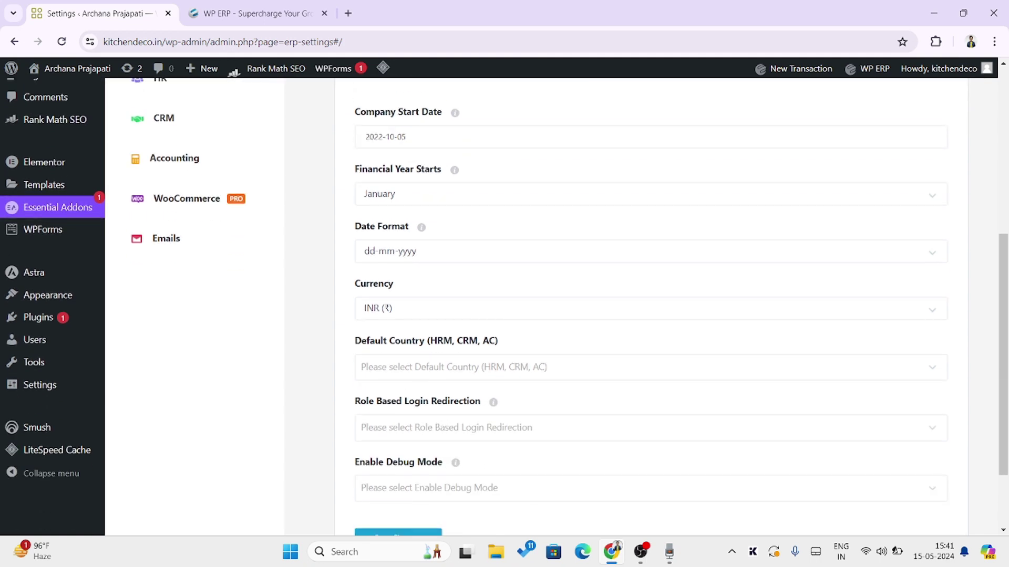
{"action": "scroll", "coordinate": [465, 376], "scroll_direction": "down", "scroll_amount": 1}
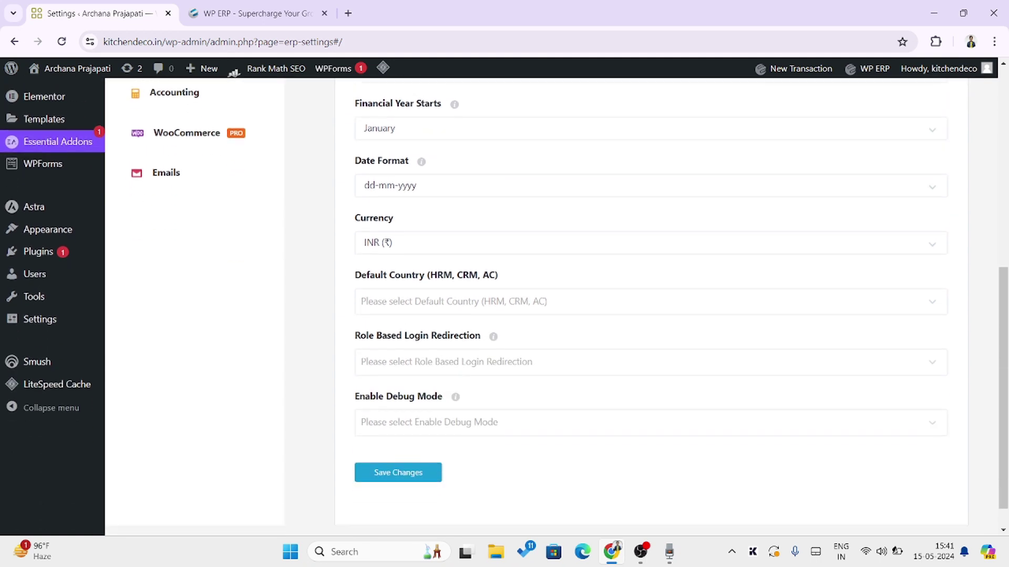
{"action": "left_click", "coordinate": [465, 302]}
{"action": "scroll", "coordinate": [463, 363], "scroll_direction": "down", "scroll_amount": 10}
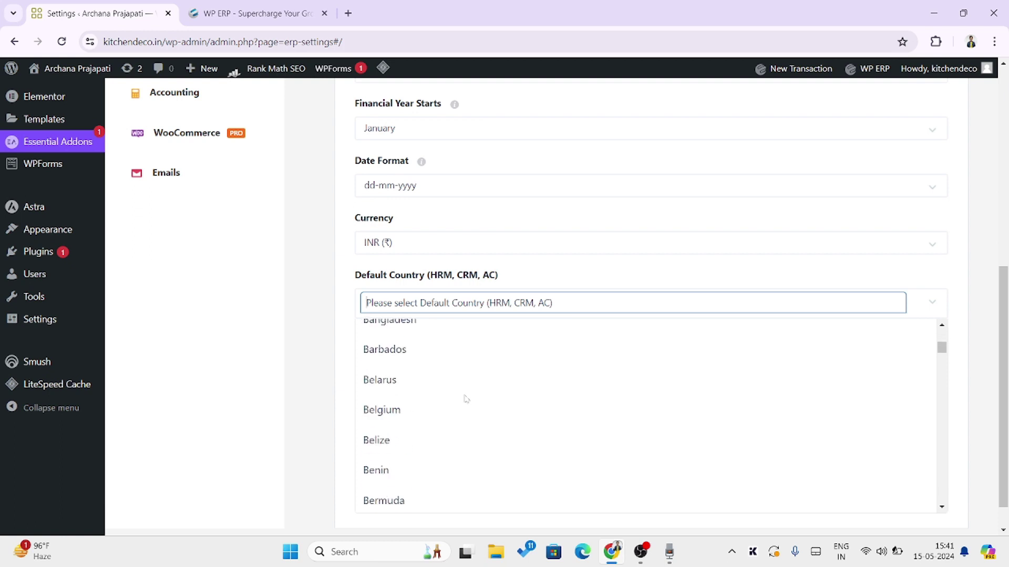
{"action": "scroll", "coordinate": [466, 399], "scroll_direction": "down", "scroll_amount": 18}
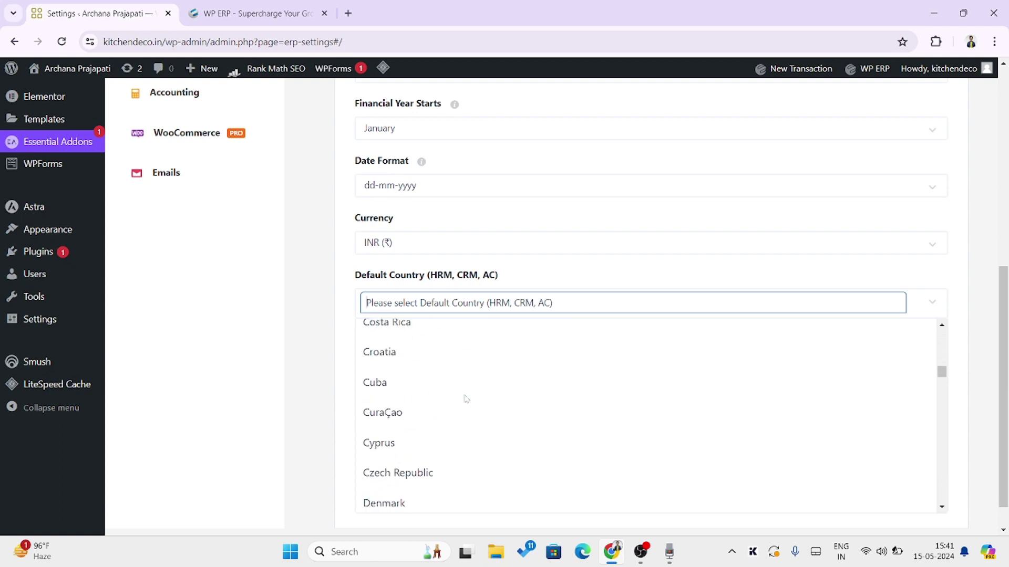
{"action": "scroll", "coordinate": [466, 394], "scroll_direction": "down", "scroll_amount": 4}
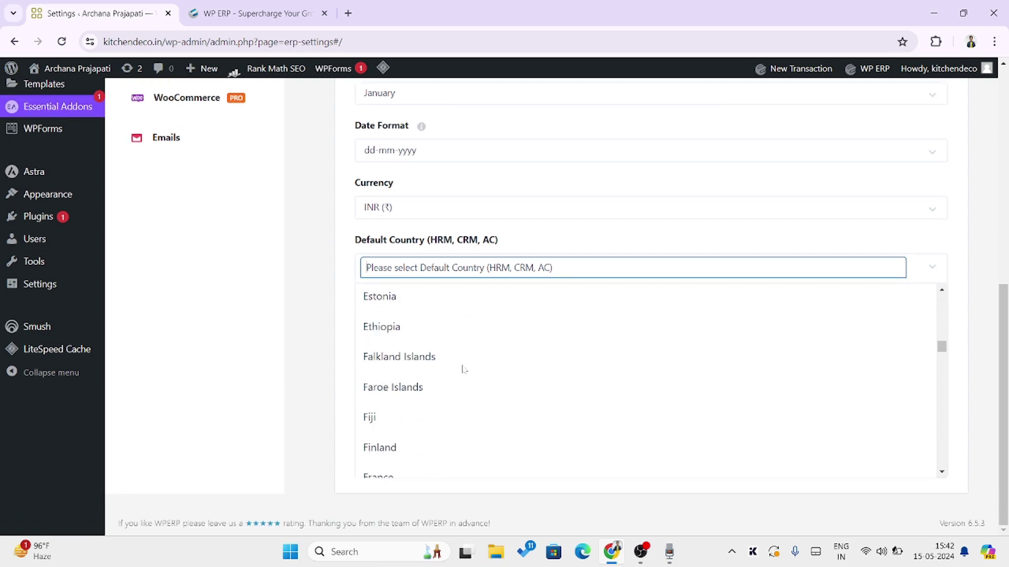
{"action": "scroll", "coordinate": [467, 386], "scroll_direction": "down", "scroll_amount": 3}
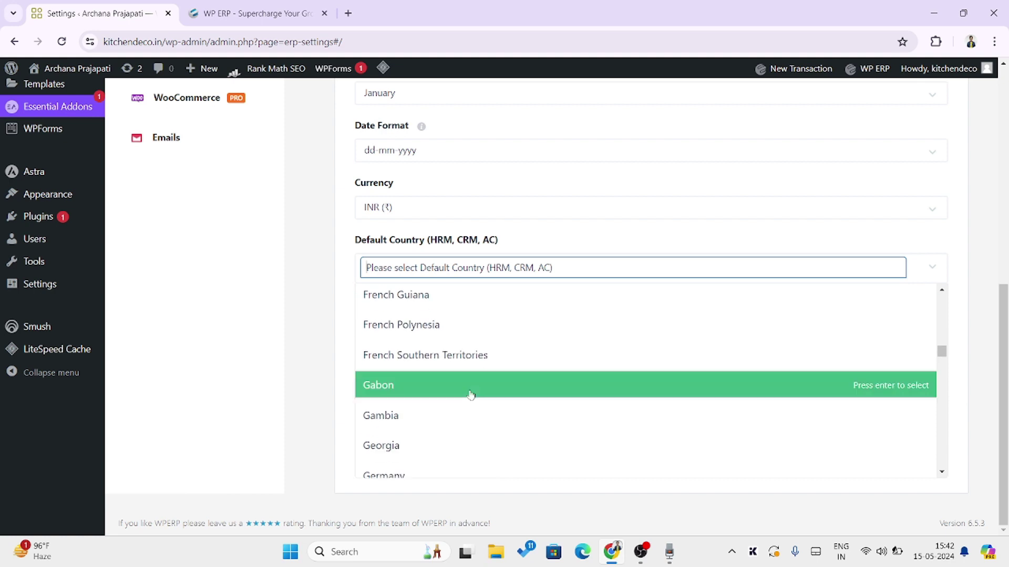
{"action": "scroll", "coordinate": [470, 394], "scroll_direction": "down", "scroll_amount": 6}
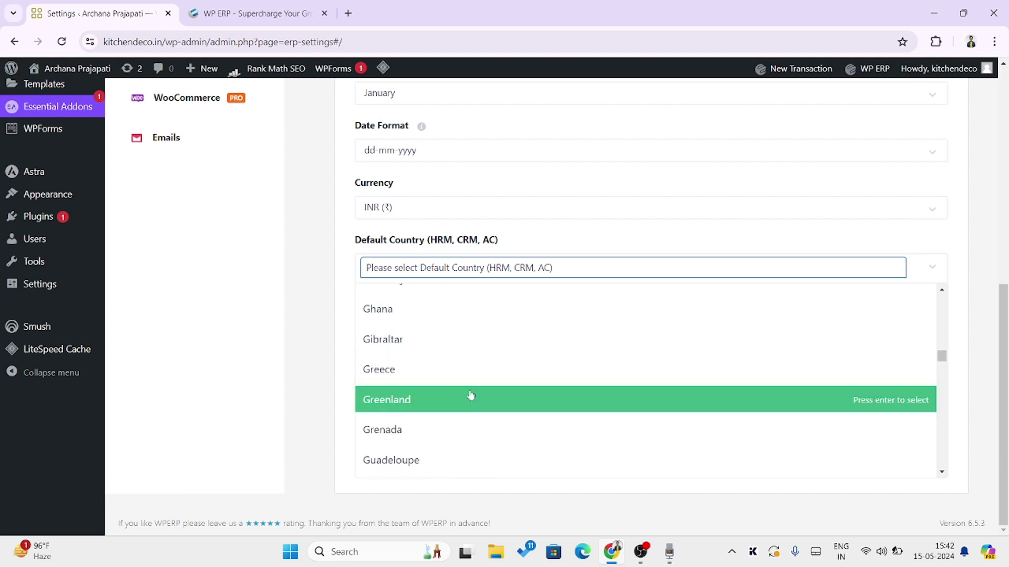
{"action": "scroll", "coordinate": [470, 394], "scroll_direction": "down", "scroll_amount": 7}
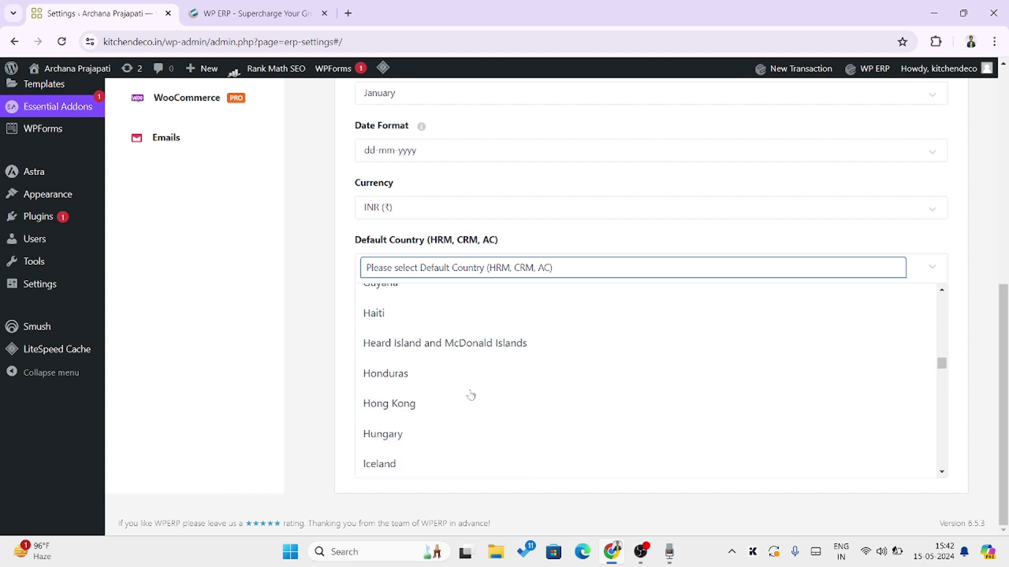
{"action": "left_click", "coordinate": [412, 306]}
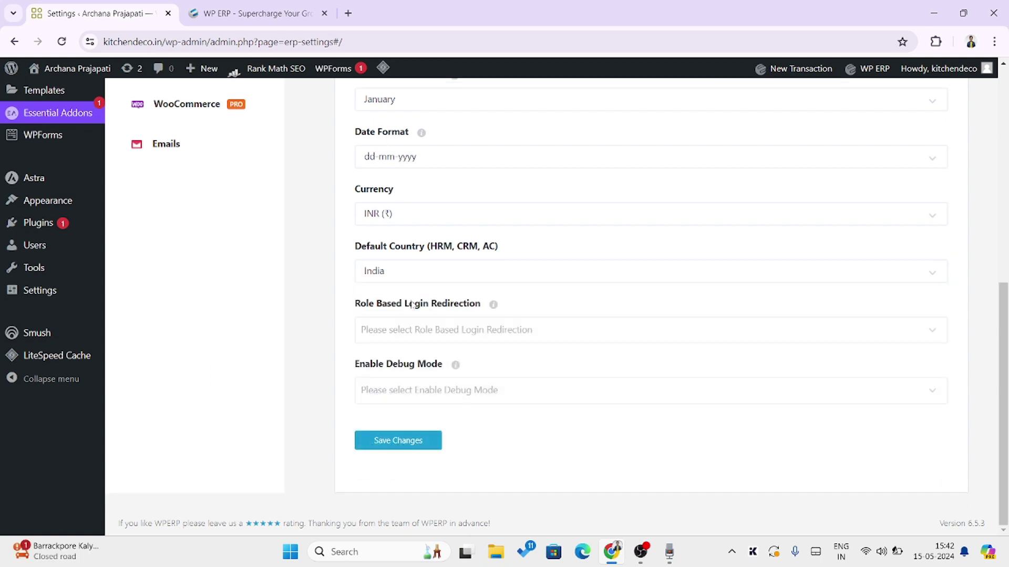
Set both Role Based Login Redirection and Enable Debug Mode to On
{"action": "left_click", "coordinate": [398, 330]}
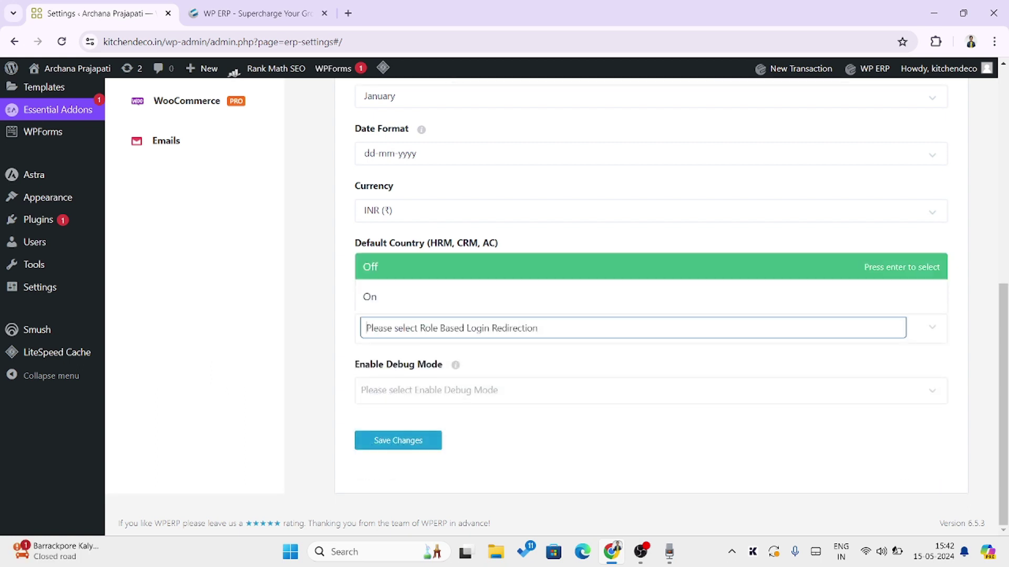
{"action": "left_click", "coordinate": [397, 295]}
{"action": "left_click", "coordinate": [397, 336]}
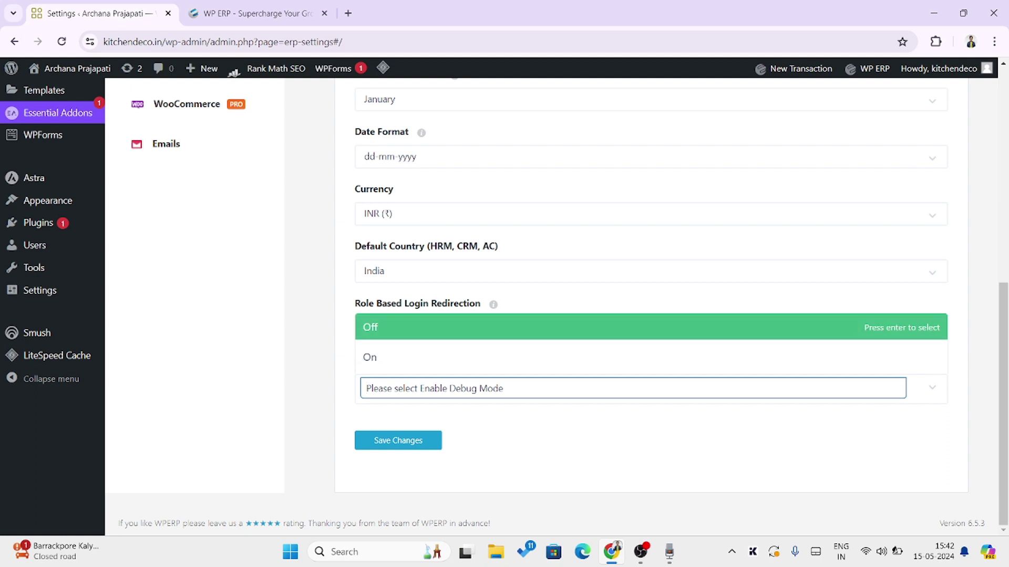
{"action": "left_click", "coordinate": [395, 367]}
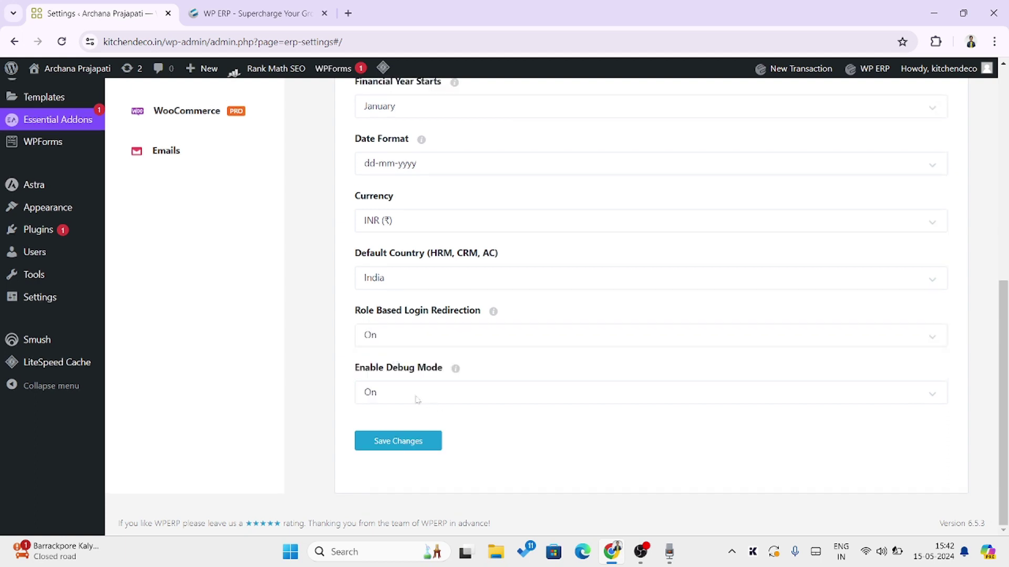
Save the General Options and open the HR Management work day settings
{"action": "left_click", "coordinate": [409, 451]}
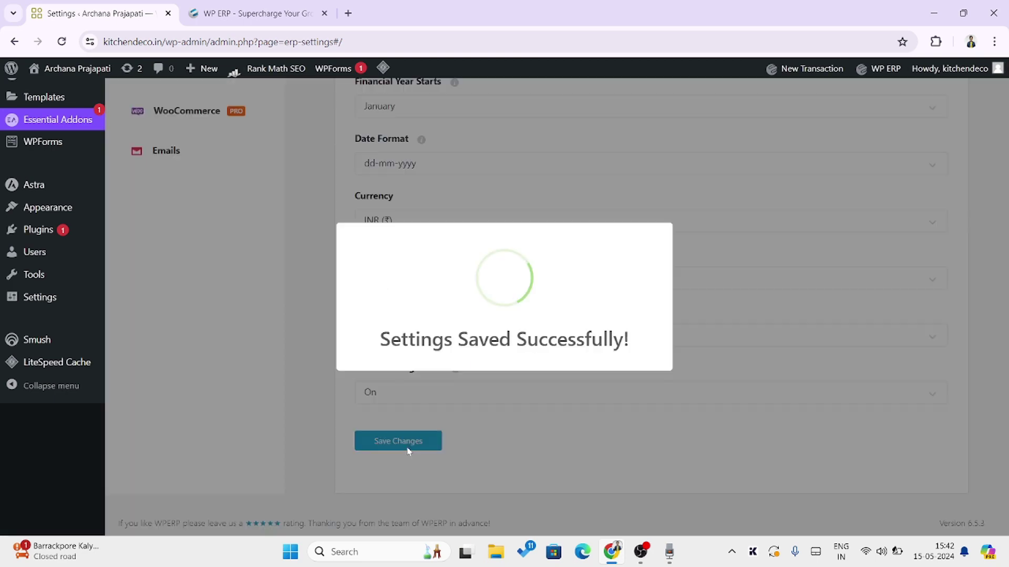
{"action": "scroll", "coordinate": [333, 337], "scroll_direction": "up", "scroll_amount": 6}
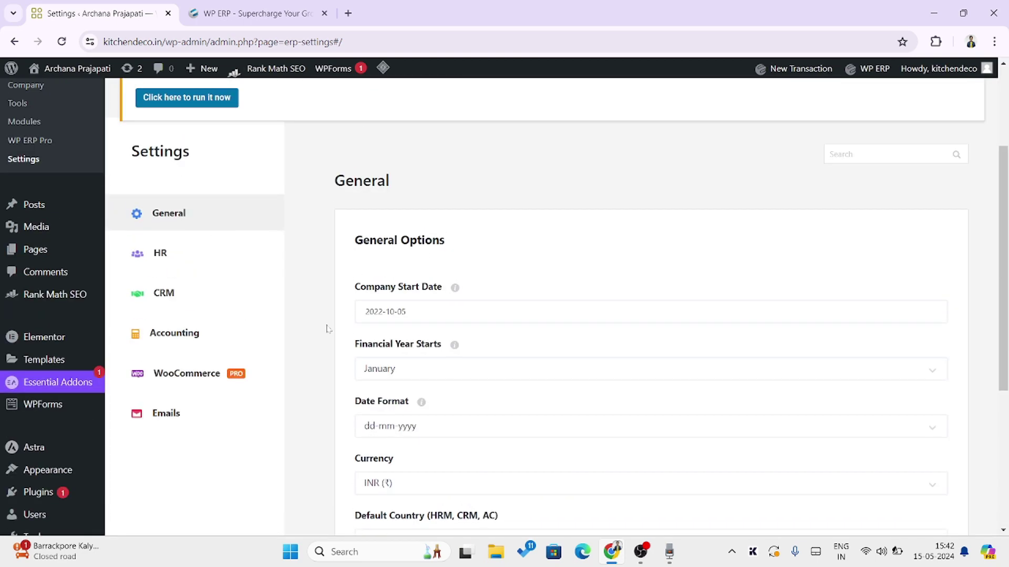
{"action": "left_click", "coordinate": [136, 320]}
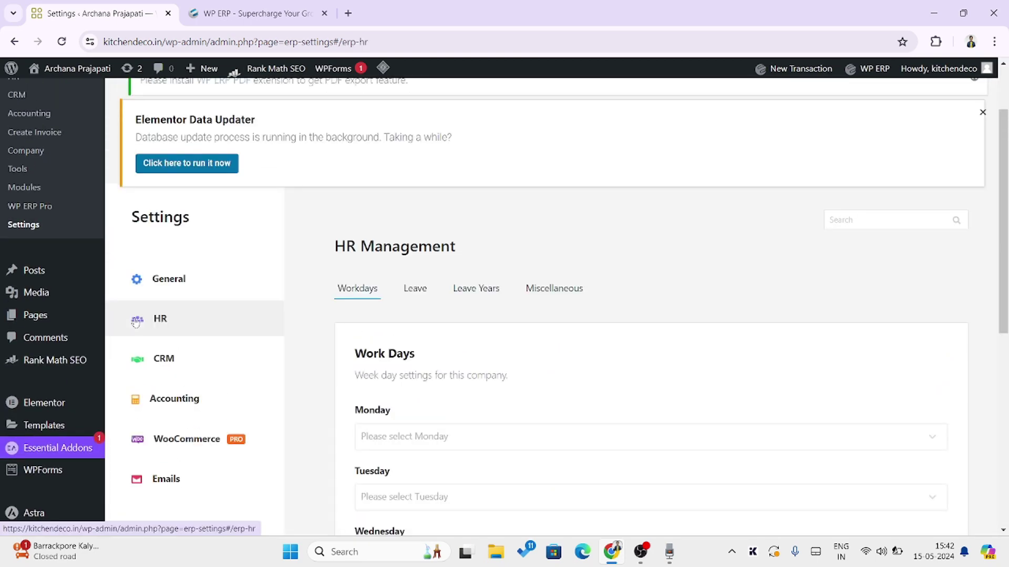
Set Monday to Full Day in the HR work days
{"action": "scroll", "coordinate": [391, 342], "scroll_direction": "down", "scroll_amount": 3}
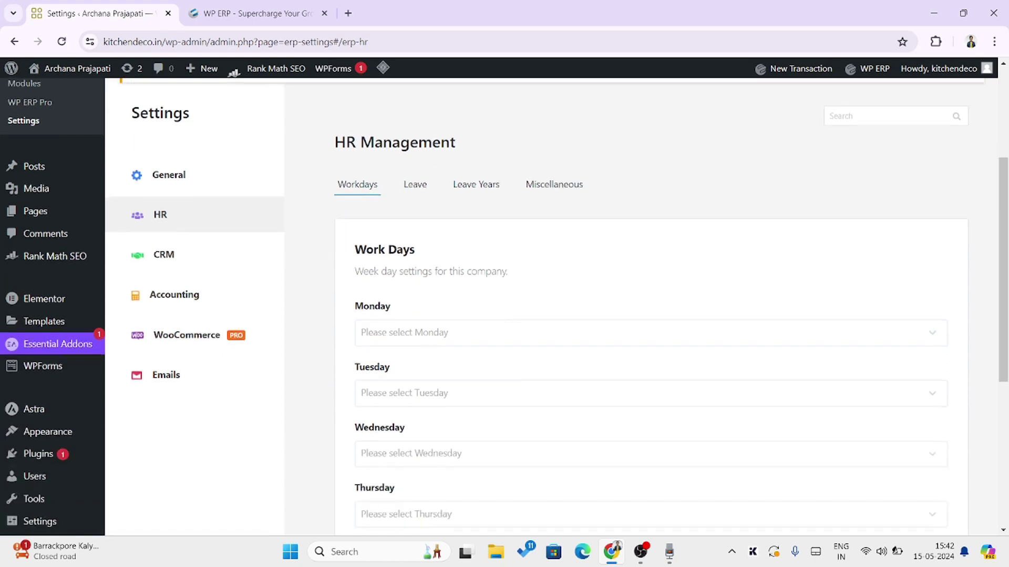
{"action": "left_click", "coordinate": [415, 302]}
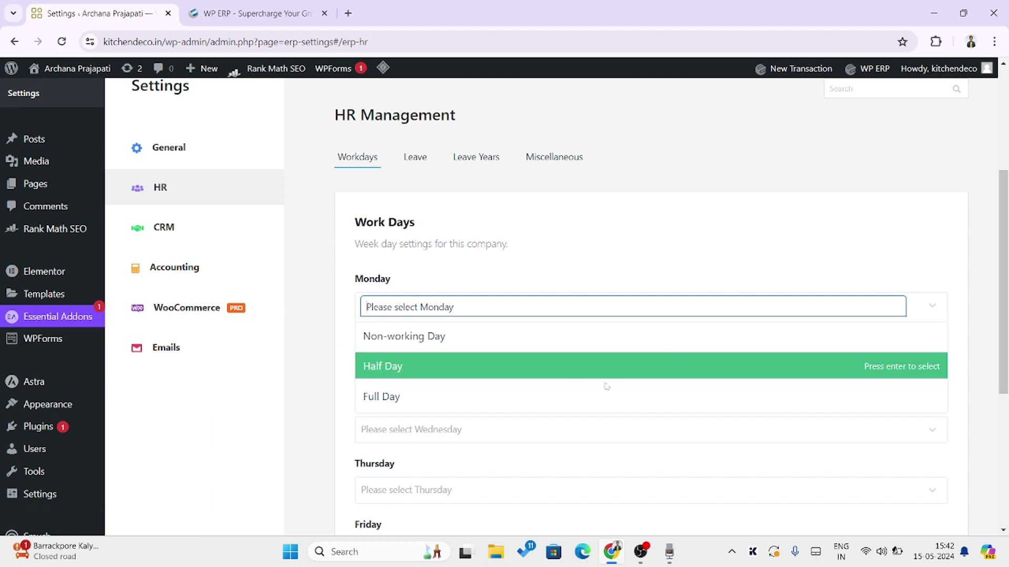
{"action": "left_click", "coordinate": [449, 341]}
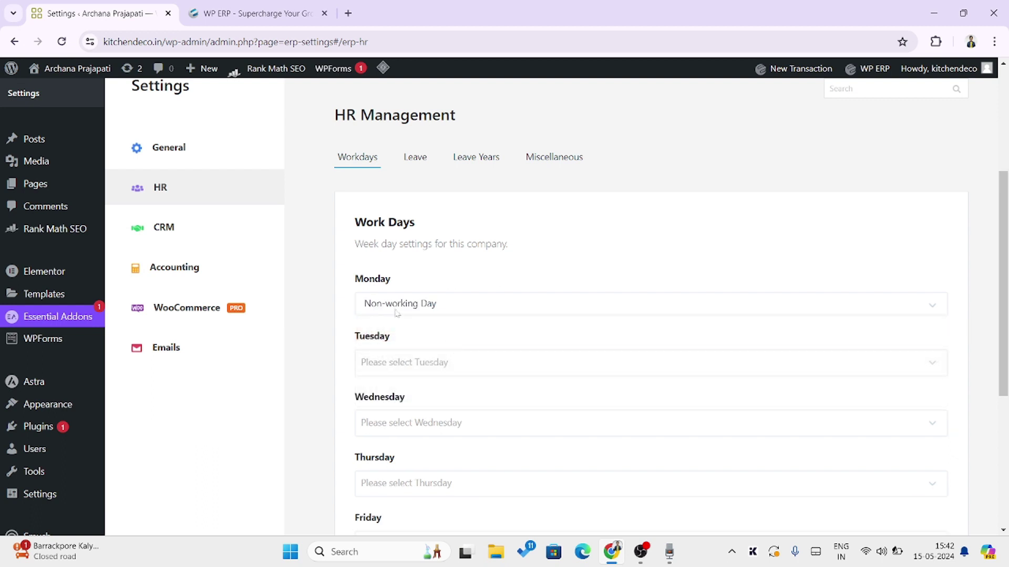
{"action": "left_click", "coordinate": [398, 314]}
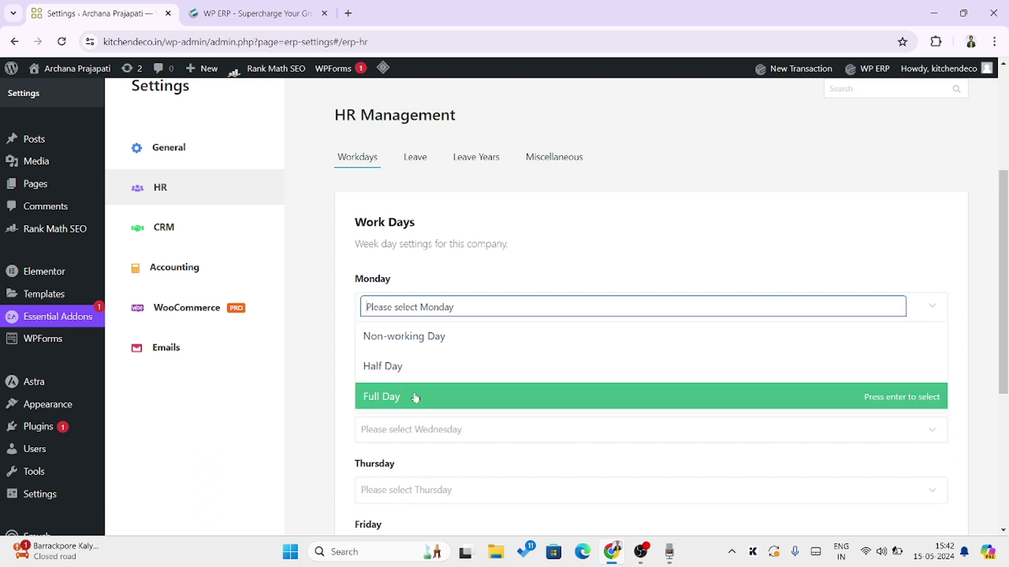
{"action": "left_click", "coordinate": [415, 398]}
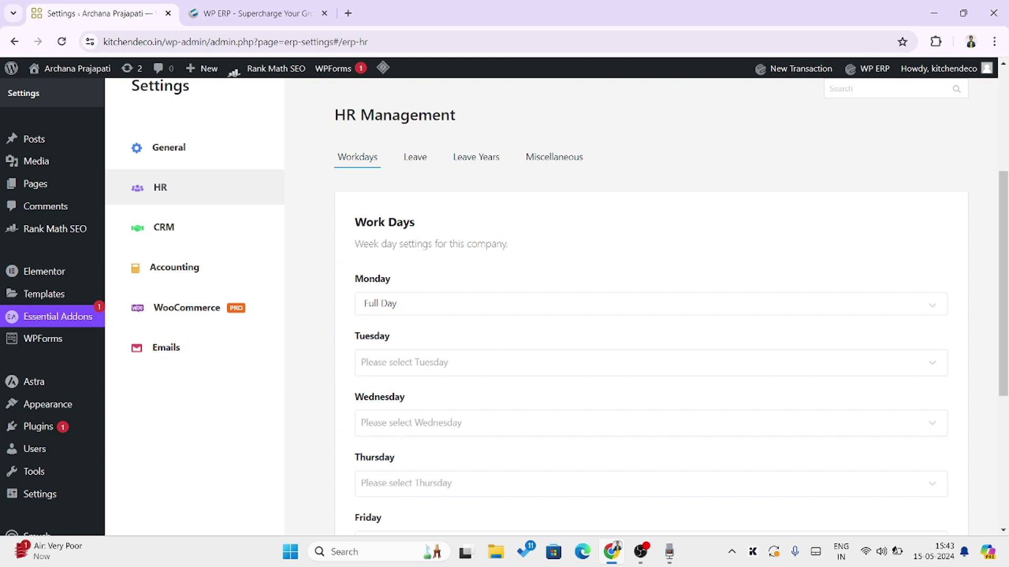
Set both Tuesday and Wednesday to Full Day in the work days
{"action": "left_click", "coordinate": [394, 363]}
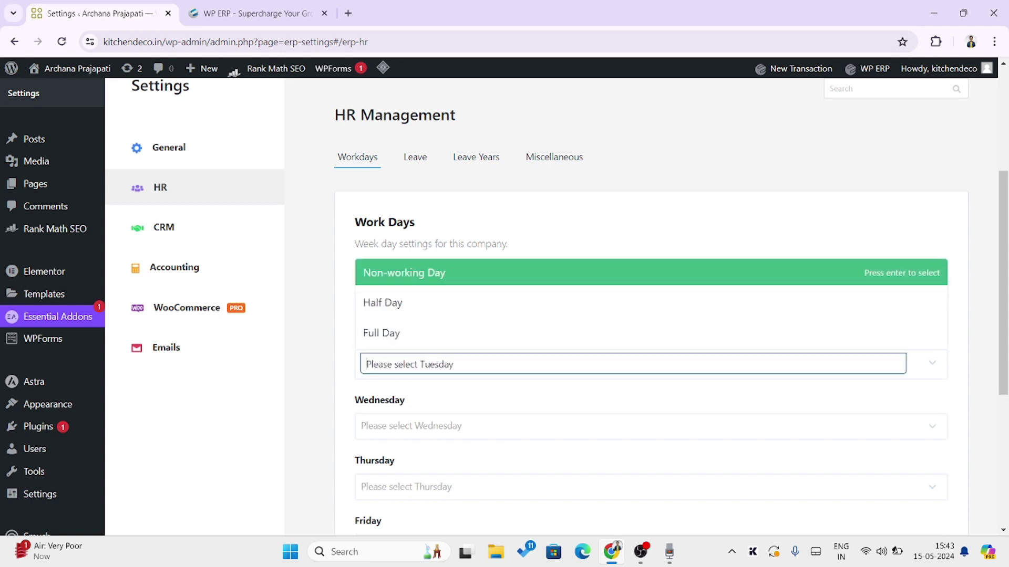
{"action": "left_click", "coordinate": [394, 332]}
{"action": "scroll", "coordinate": [395, 340], "scroll_direction": "down", "scroll_amount": 1}
{"action": "left_click", "coordinate": [395, 340]}
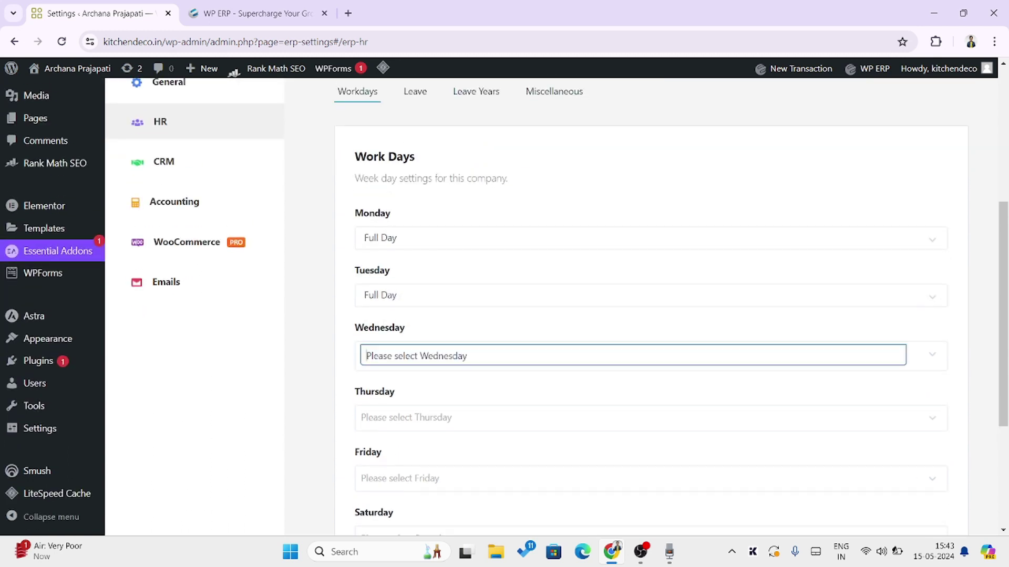
{"action": "left_click", "coordinate": [401, 330]}
Set both Thursday and Friday to Full Day in the work days
{"action": "scroll", "coordinate": [421, 263], "scroll_direction": "down", "scroll_amount": 3}
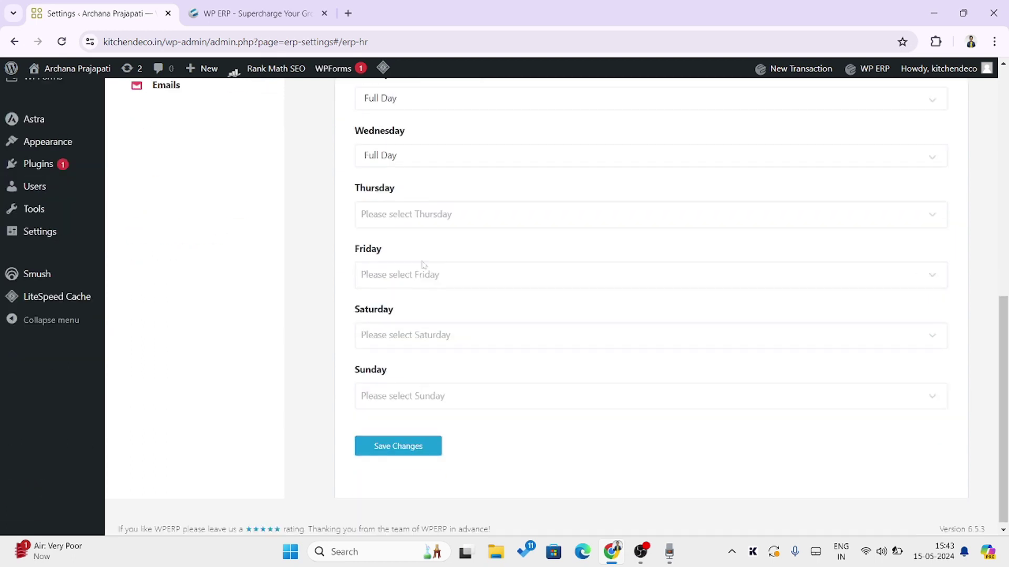
{"action": "left_click", "coordinate": [426, 223]}
{"action": "left_click", "coordinate": [430, 306]}
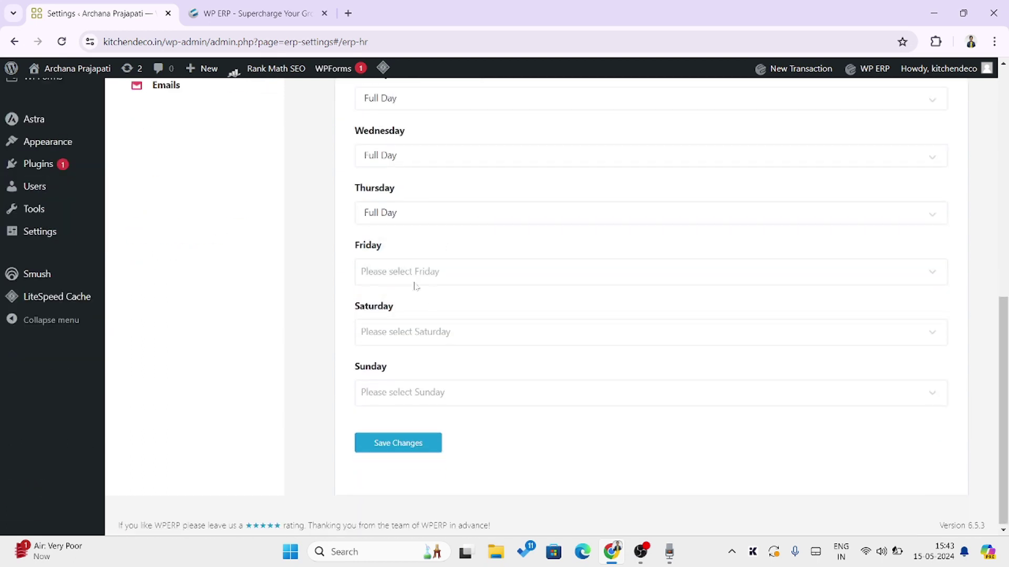
{"action": "left_click", "coordinate": [412, 277]}
{"action": "left_click", "coordinate": [414, 366]}
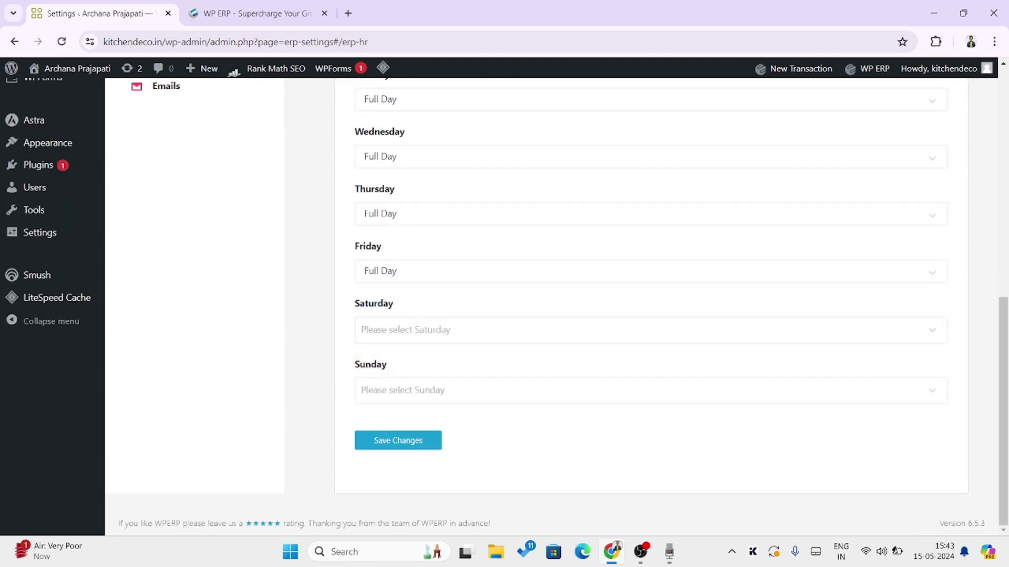
Set Saturday to Half Day and Sunday to Non-working Day, and save the work days
{"action": "left_click", "coordinate": [423, 330]}
{"action": "left_click", "coordinate": [413, 275]}
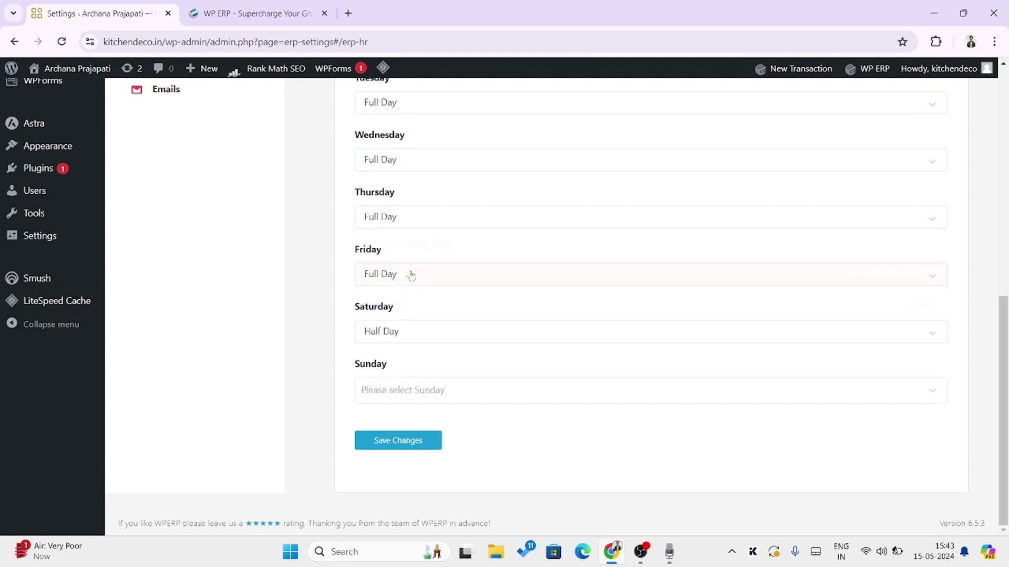
{"action": "left_click", "coordinate": [428, 392]}
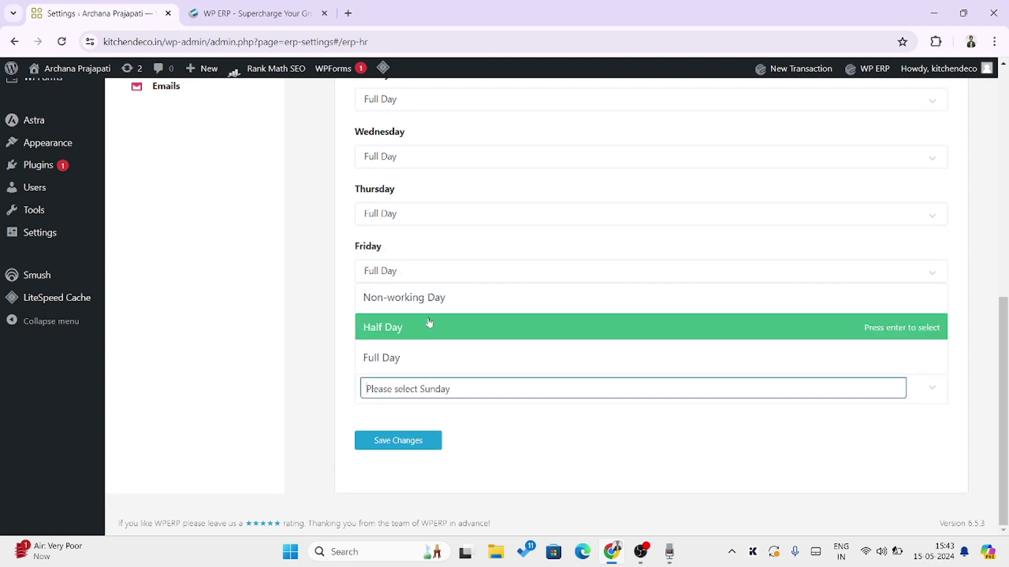
{"action": "left_click", "coordinate": [426, 298]}
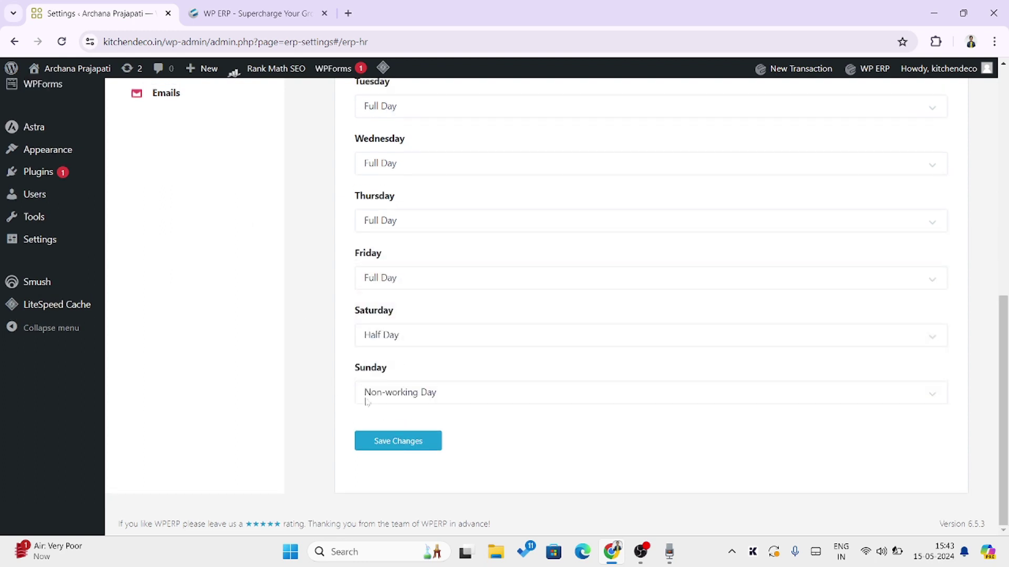
{"action": "left_click", "coordinate": [387, 446]}
Enable Extra Unpaid Leave in the HR leave settings and save the changes
{"action": "scroll", "coordinate": [347, 193], "scroll_direction": "up", "scroll_amount": 5}
{"action": "left_click", "coordinate": [424, 169]}
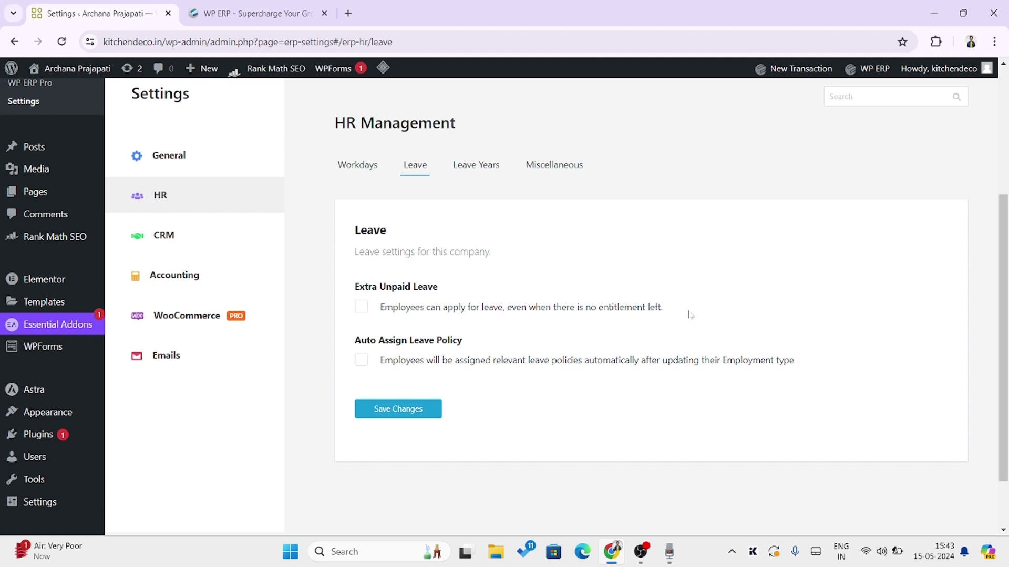
{"action": "double_click", "coordinate": [362, 308]}
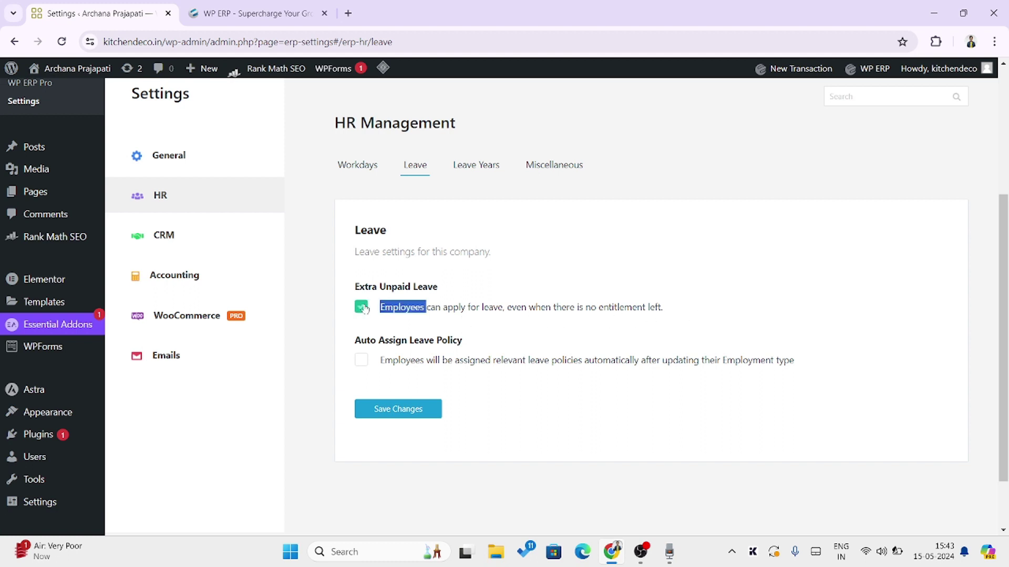
{"action": "left_click", "coordinate": [330, 345]}
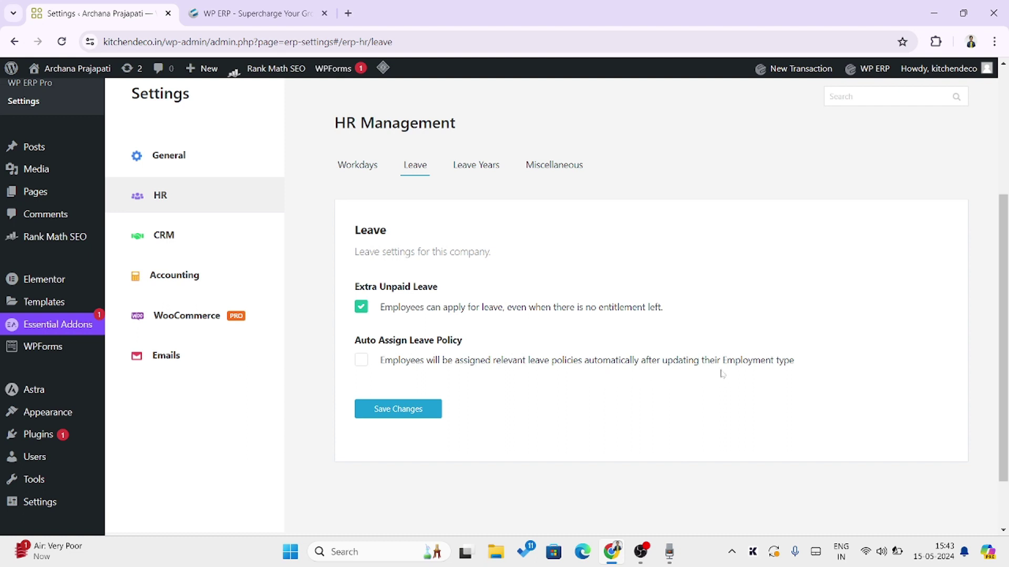
{"action": "left_click", "coordinate": [403, 408]}
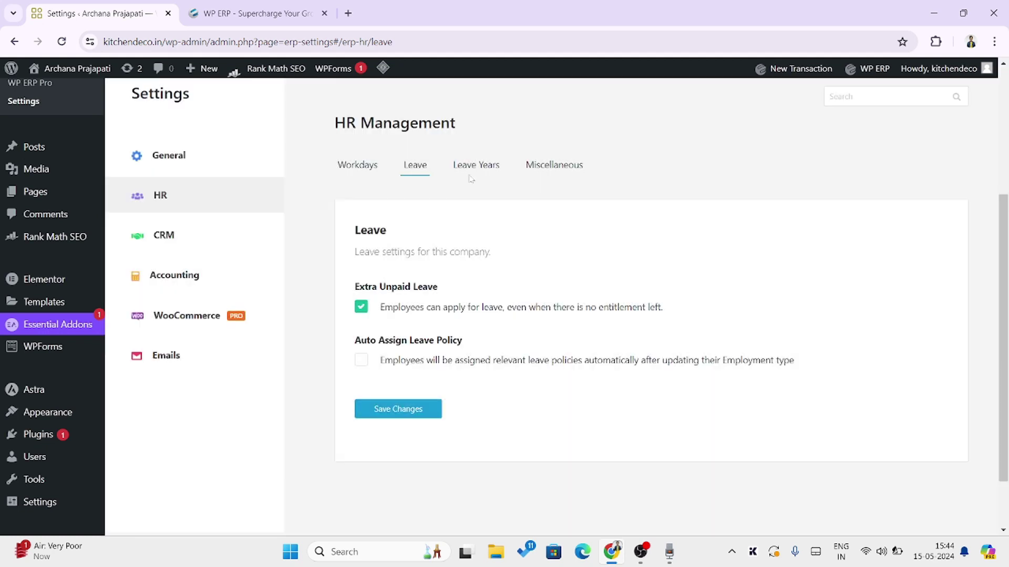
Review the Leave Years and Miscellaneous sections of the HR settings
{"action": "left_click", "coordinate": [464, 167]}
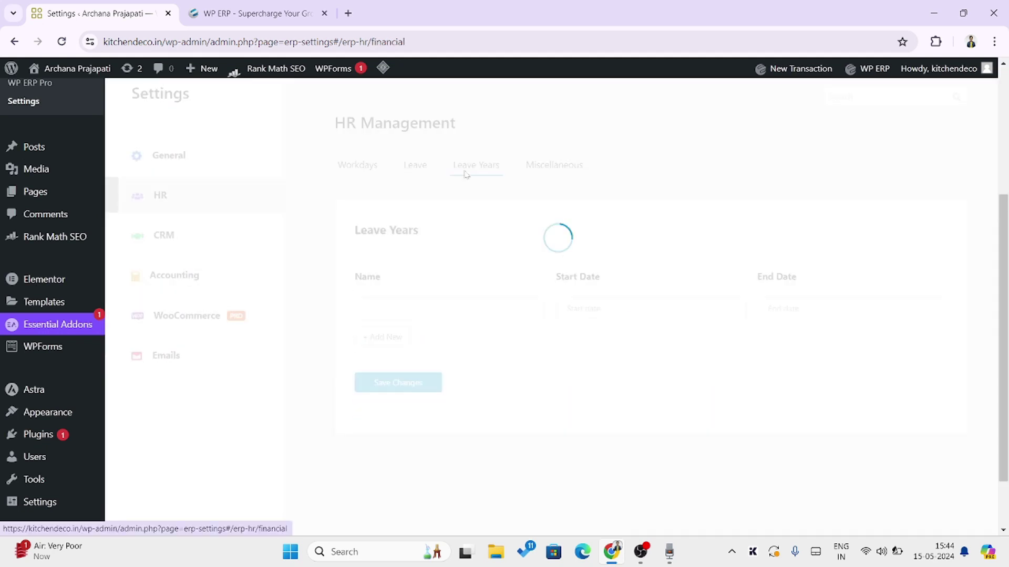
{"action": "left_click", "coordinate": [399, 309]}
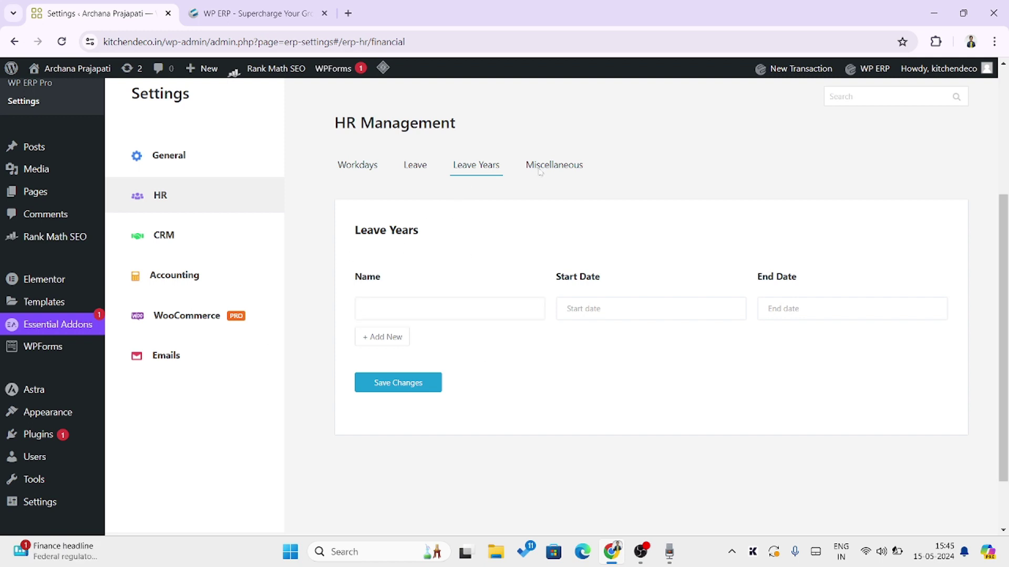
{"action": "left_click", "coordinate": [566, 165]}
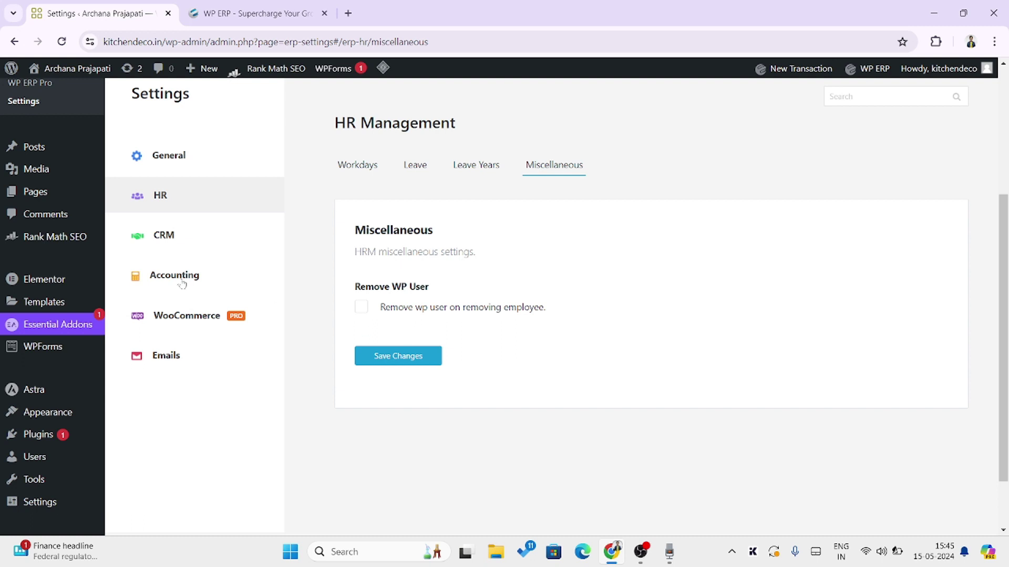
Set Auto Import to On in the CRM contact settings
{"action": "left_click", "coordinate": [179, 241]}
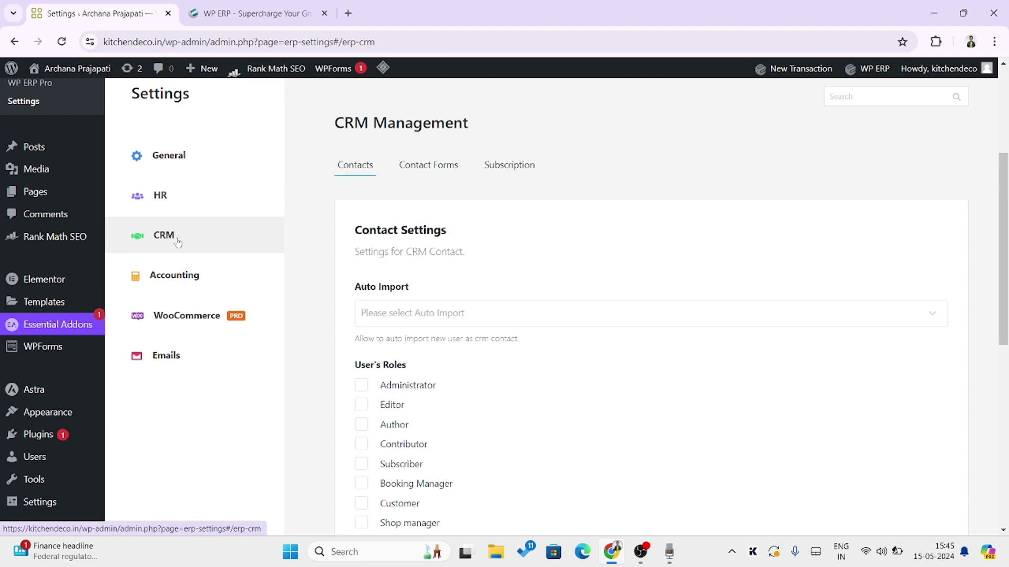
{"action": "left_click", "coordinate": [476, 314]}
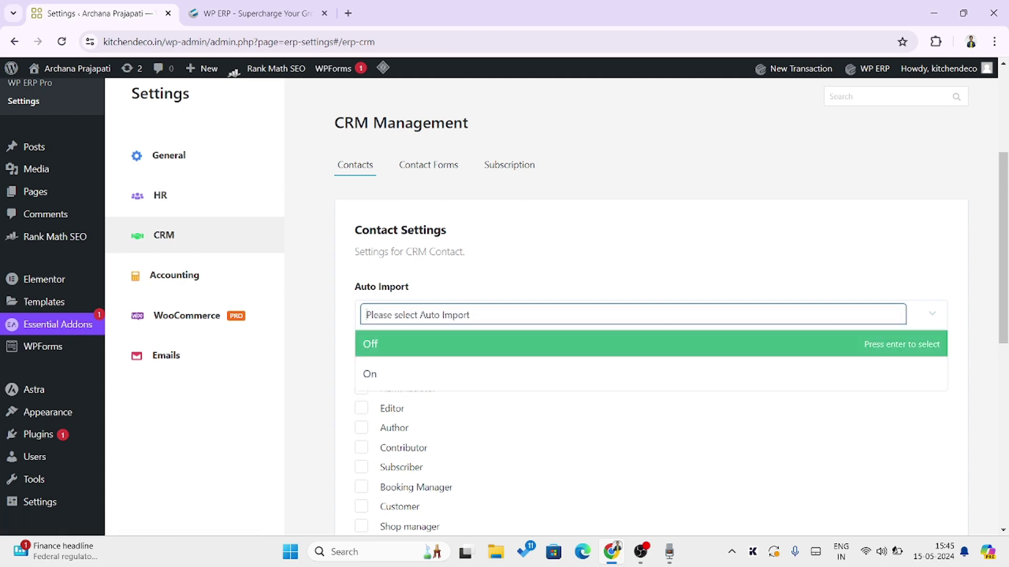
{"action": "left_click", "coordinate": [427, 373]}
Look through the user roles for auto import and choose the kitchendeco account as the Default Contact Owner
{"action": "scroll", "coordinate": [349, 342], "scroll_direction": "down", "scroll_amount": 3}
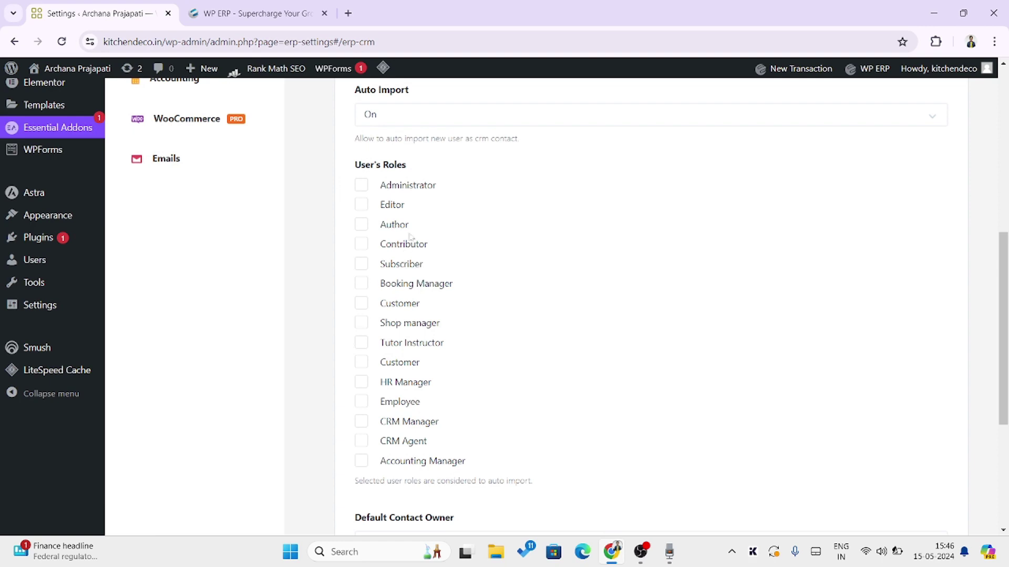
{"action": "scroll", "coordinate": [517, 323], "scroll_direction": "down", "scroll_amount": 3}
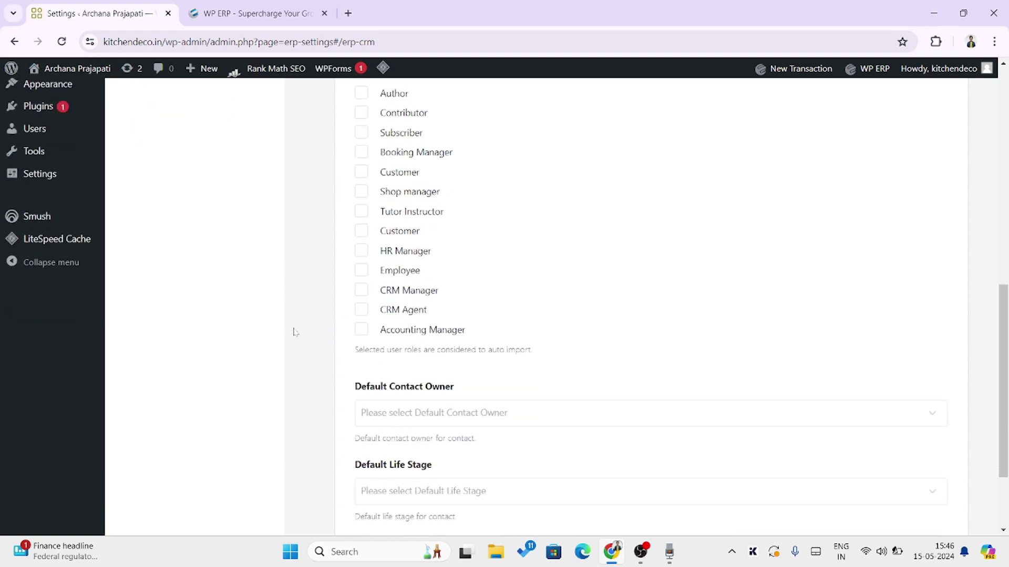
{"action": "scroll", "coordinate": [397, 284], "scroll_direction": "up", "scroll_amount": 2}
{"action": "scroll", "coordinate": [394, 326], "scroll_direction": "down", "scroll_amount": 4}
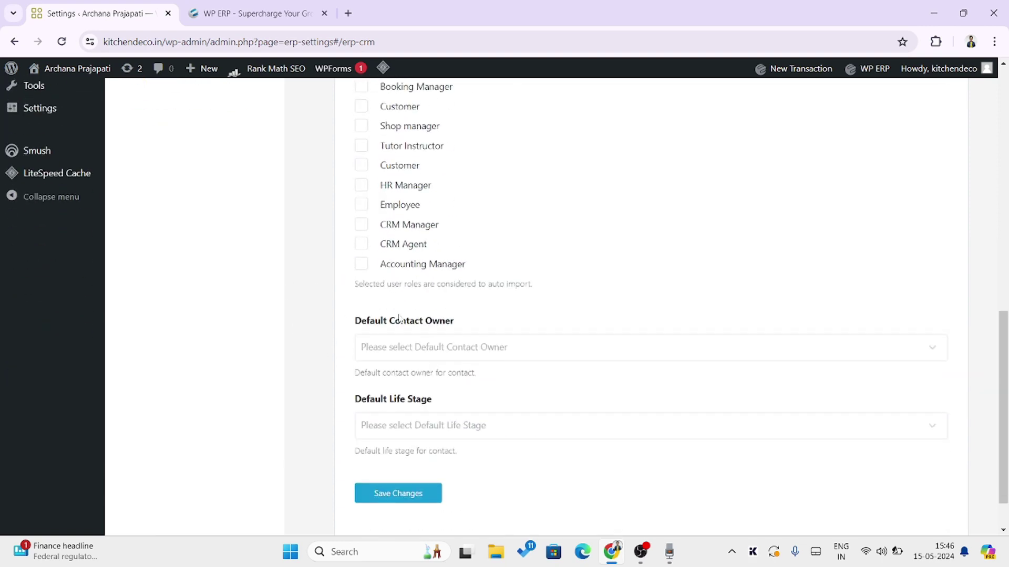
{"action": "left_click", "coordinate": [378, 347]}
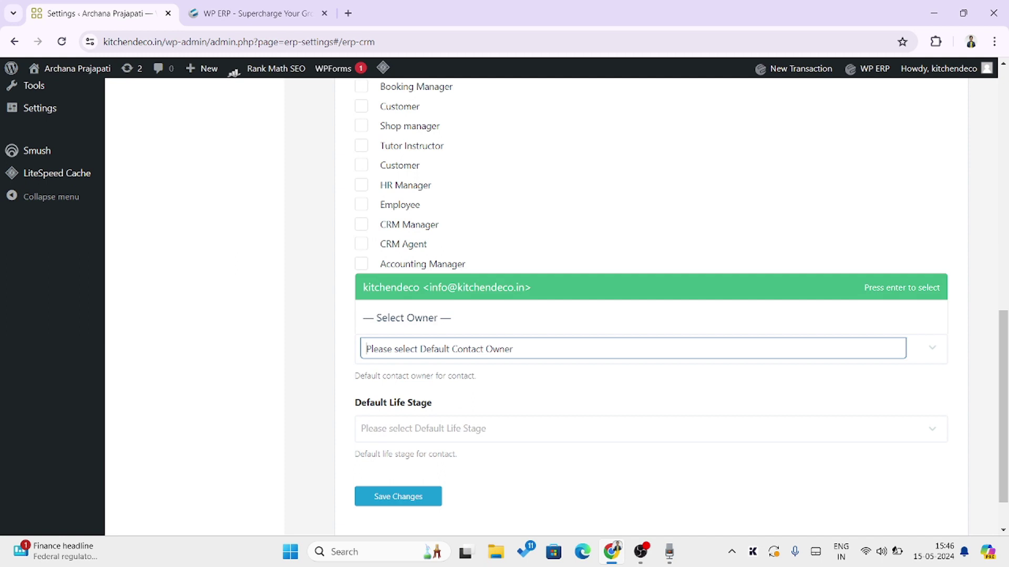
{"action": "left_click", "coordinate": [399, 289]}
Set the Default Life Stage to Customer and save the CRM contact settings
{"action": "scroll", "coordinate": [436, 346], "scroll_direction": "down", "scroll_amount": 1}
{"action": "left_click", "coordinate": [436, 374]}
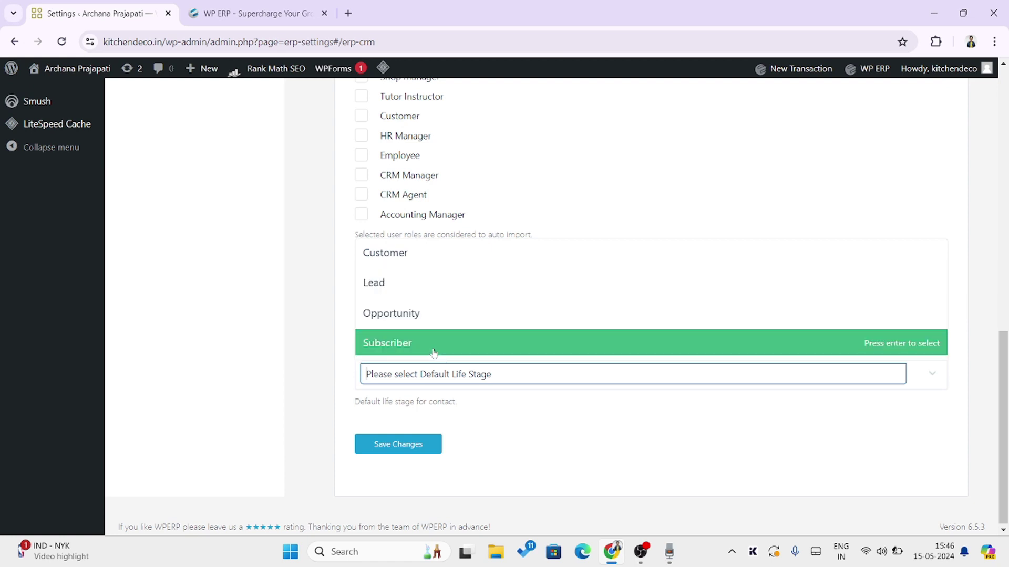
{"action": "left_click", "coordinate": [337, 369]}
{"action": "left_click", "coordinate": [394, 373]}
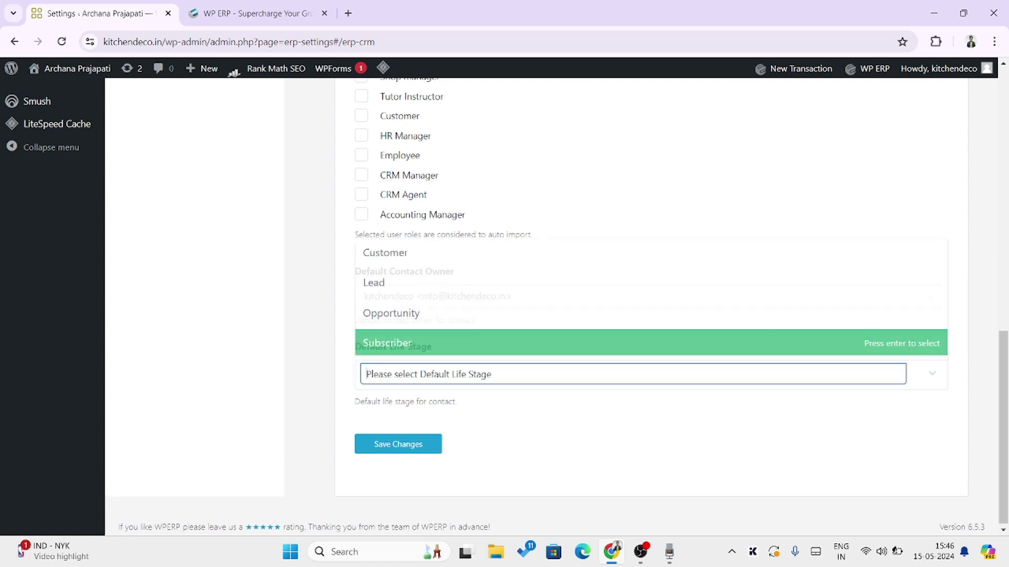
{"action": "left_click", "coordinate": [407, 252]}
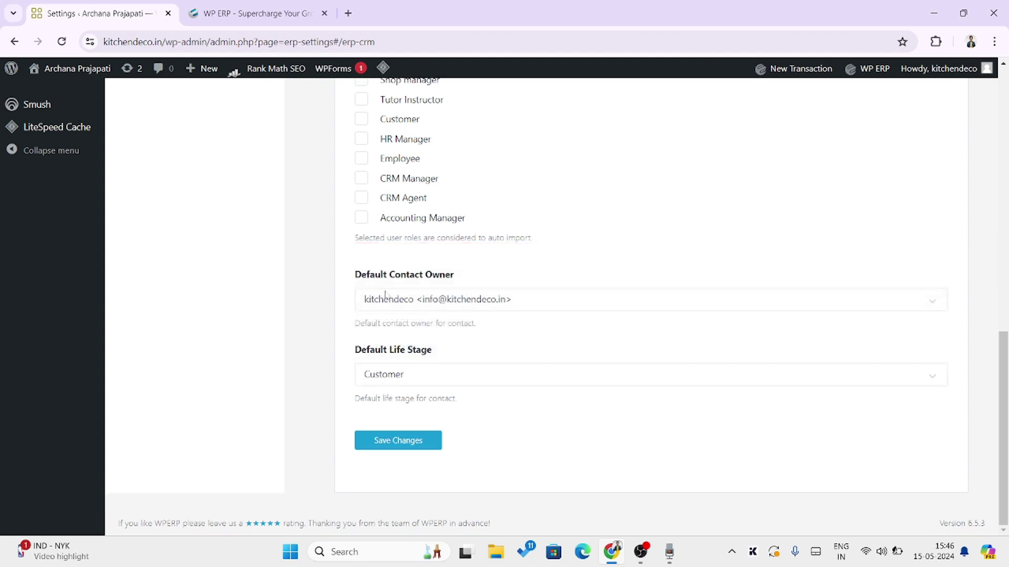
{"action": "left_click", "coordinate": [397, 442]}
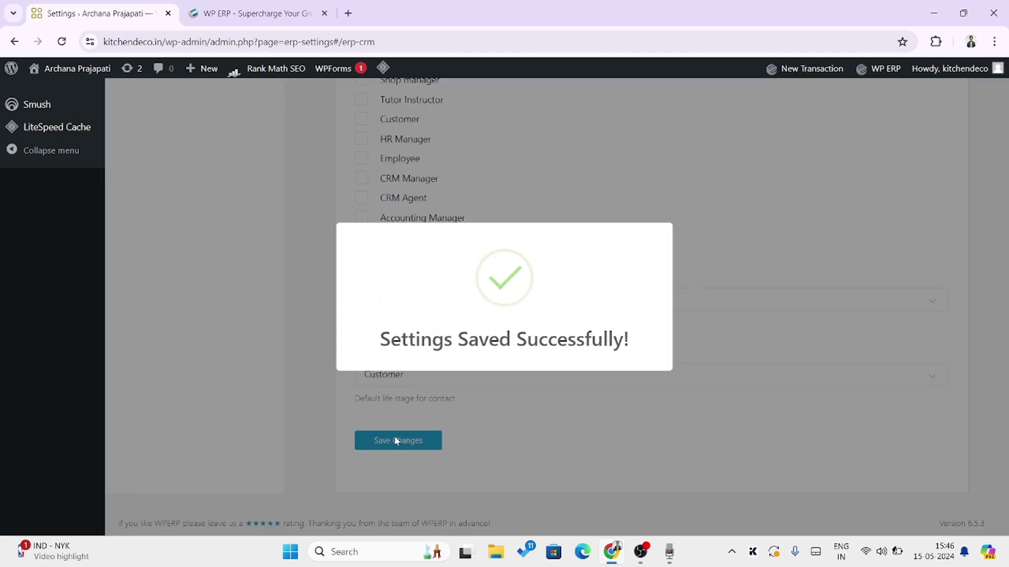
Open the Contact Forms integration section of the CRM settings
{"action": "scroll", "coordinate": [368, 415], "scroll_direction": "up", "scroll_amount": 8}
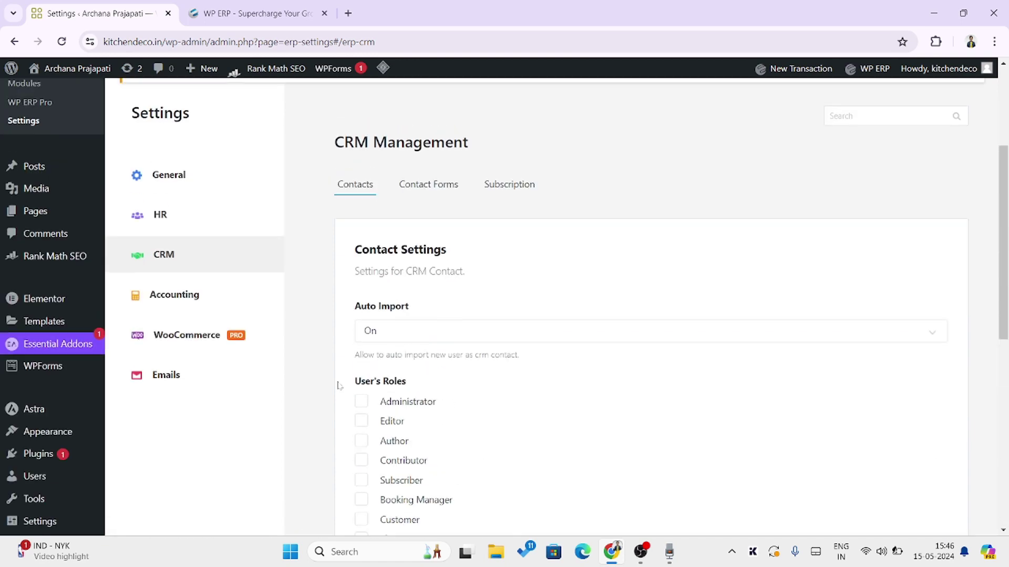
{"action": "left_click", "coordinate": [426, 189]}
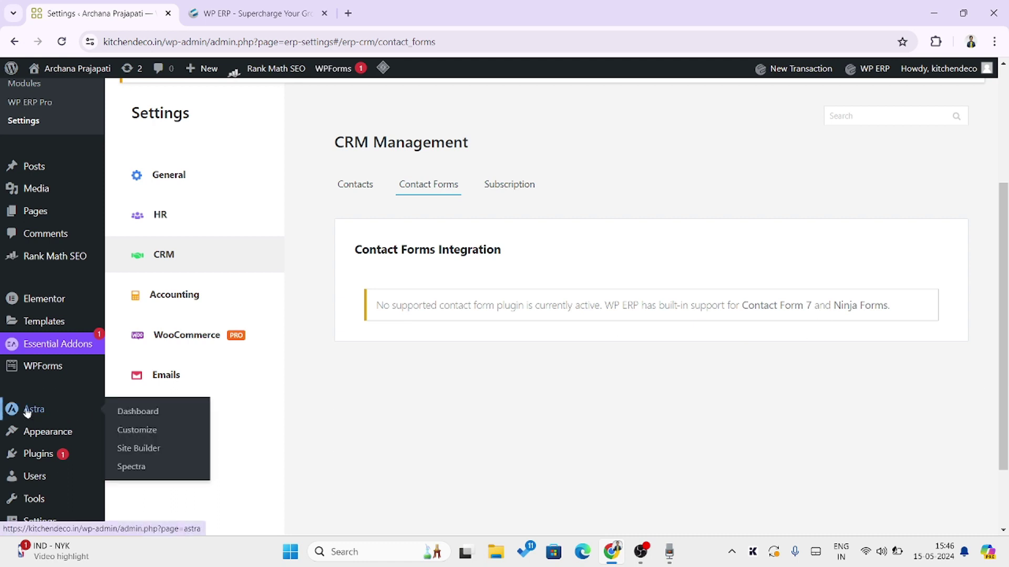
Search the plugin directory for "contact form 7", then install and activate the Contact Form 7 plugin
{"action": "left_click", "coordinate": [30, 455]}
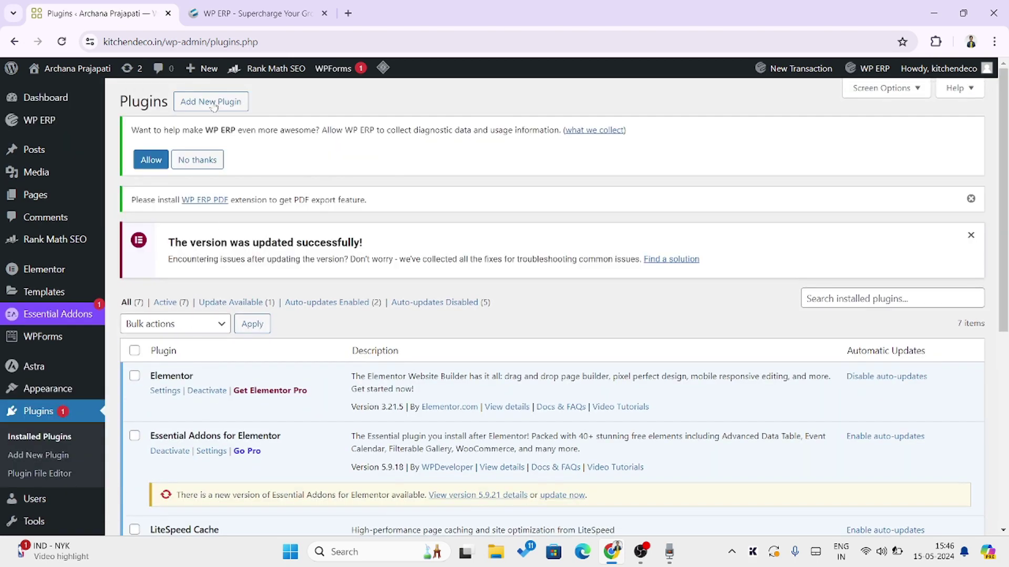
{"action": "left_click", "coordinate": [214, 103]}
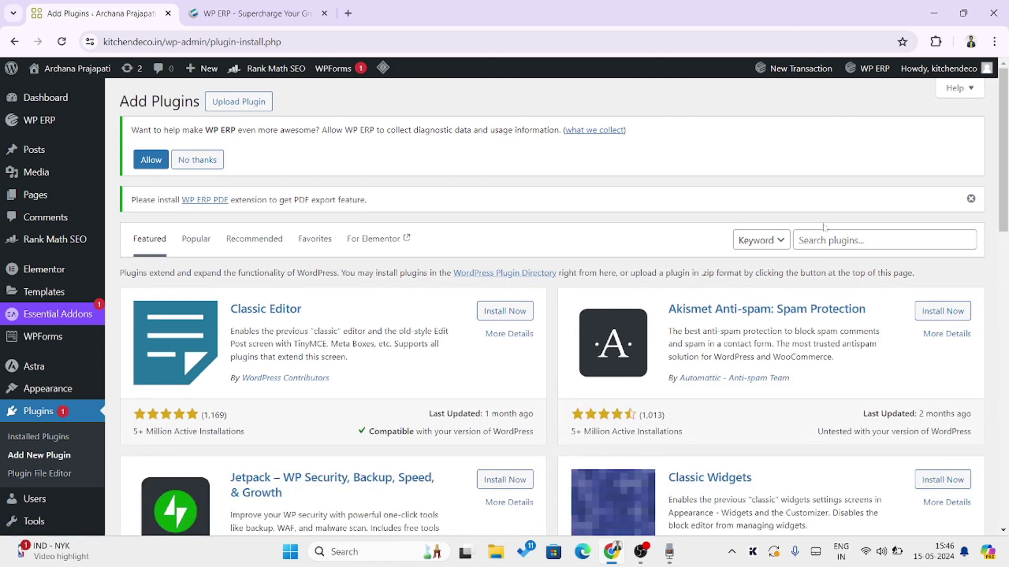
{"action": "left_click", "coordinate": [799, 241]}
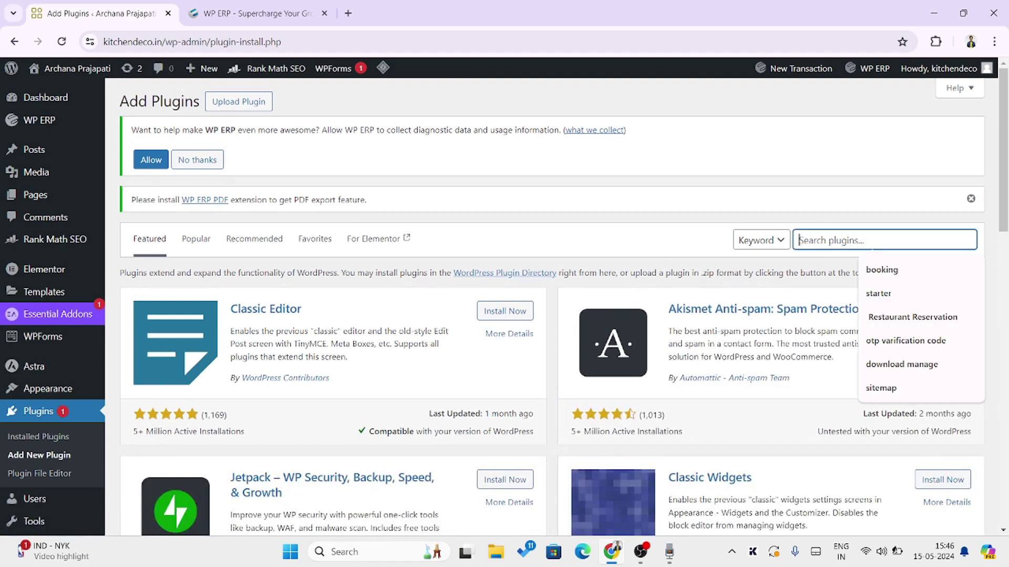
{"action": "type", "text": "contact"}
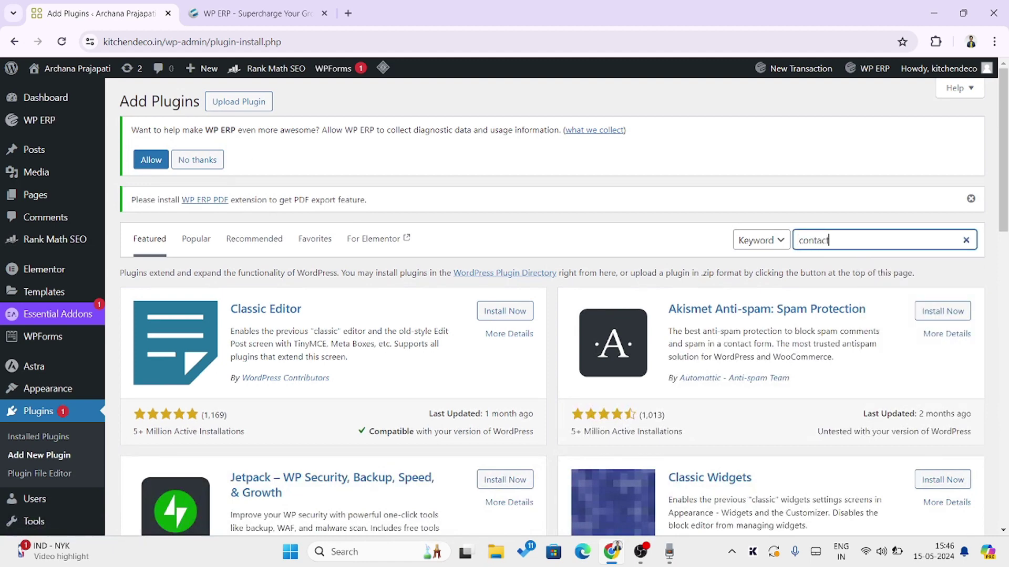
{"action": "type", "text": " form 7"}
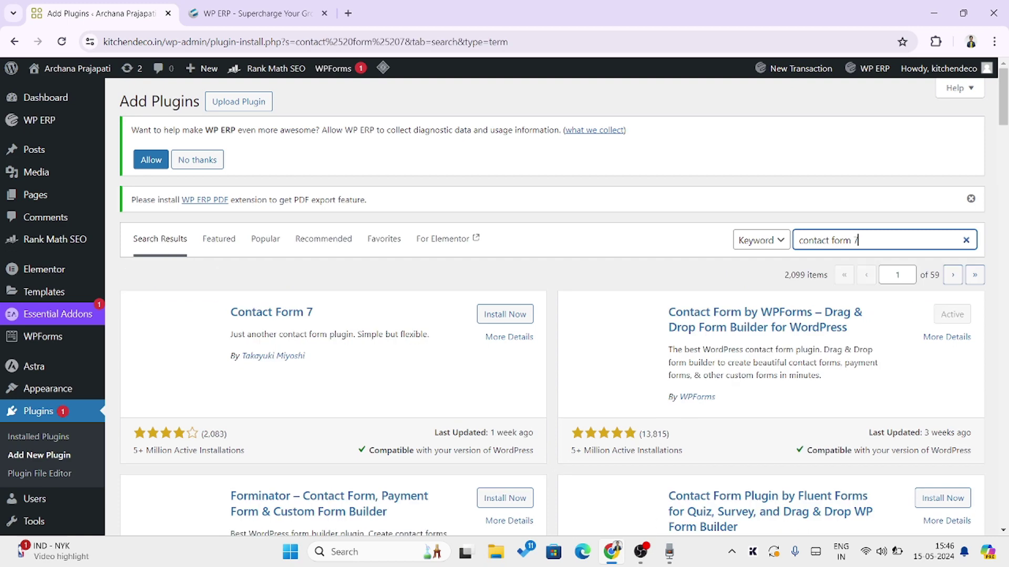
{"action": "left_click", "coordinate": [504, 315]}
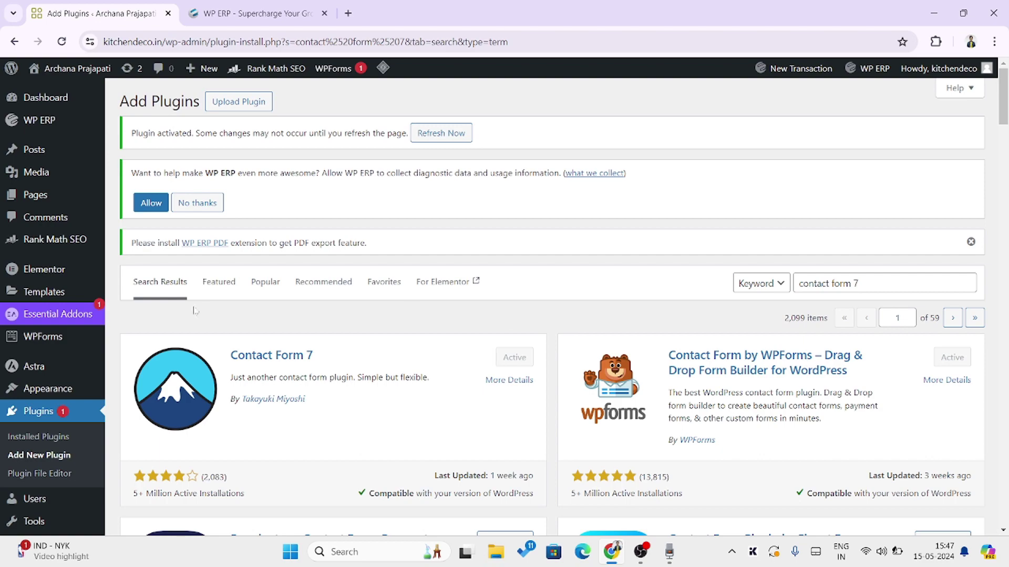
Reload the admin page and open Contact form 1 from the Contact Form 7 forms for editing
{"action": "scroll", "coordinate": [31, 270], "scroll_direction": "down", "scroll_amount": 4}
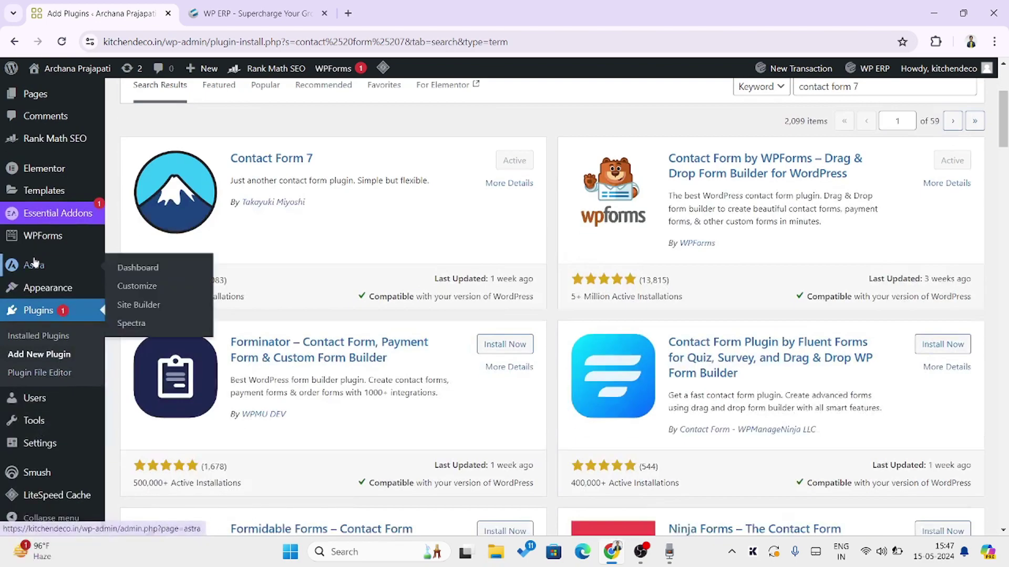
{"action": "scroll", "coordinate": [10, 473], "scroll_direction": "up", "scroll_amount": 4}
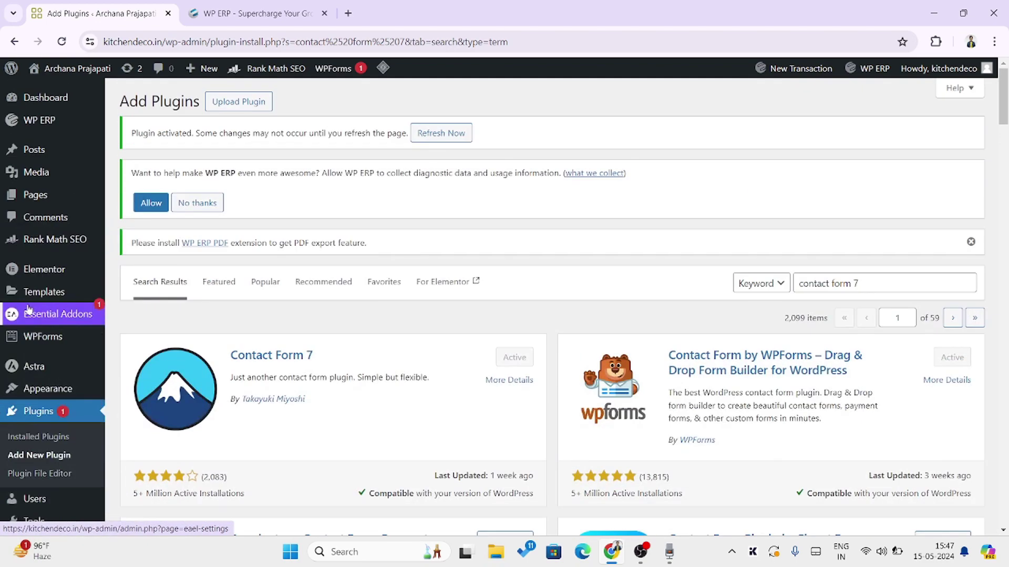
{"action": "left_click", "coordinate": [61, 43]}
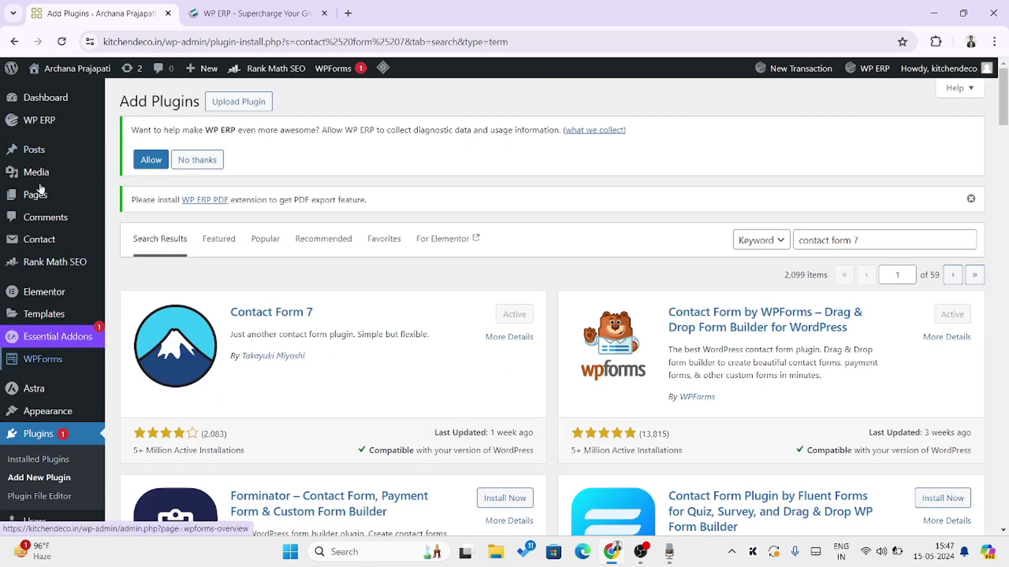
{"action": "left_click", "coordinate": [34, 240]}
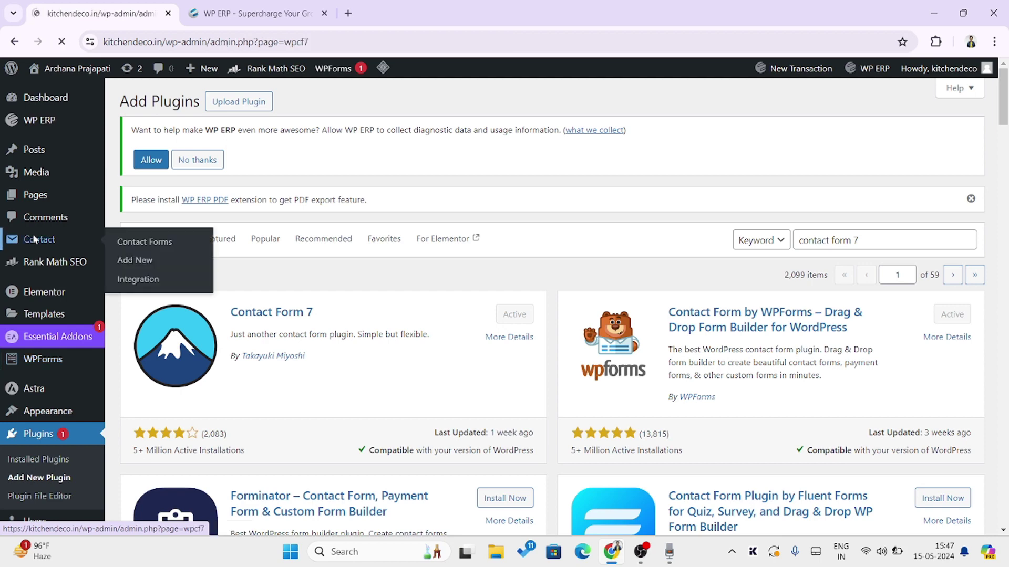
{"action": "scroll", "coordinate": [293, 289], "scroll_direction": "down", "scroll_amount": 3}
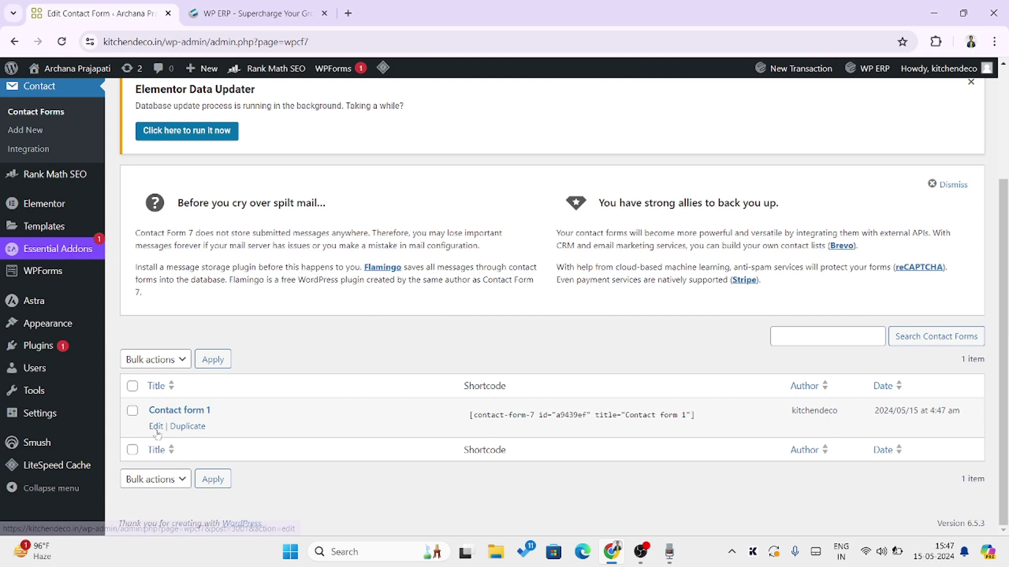
{"action": "left_click", "coordinate": [154, 425]}
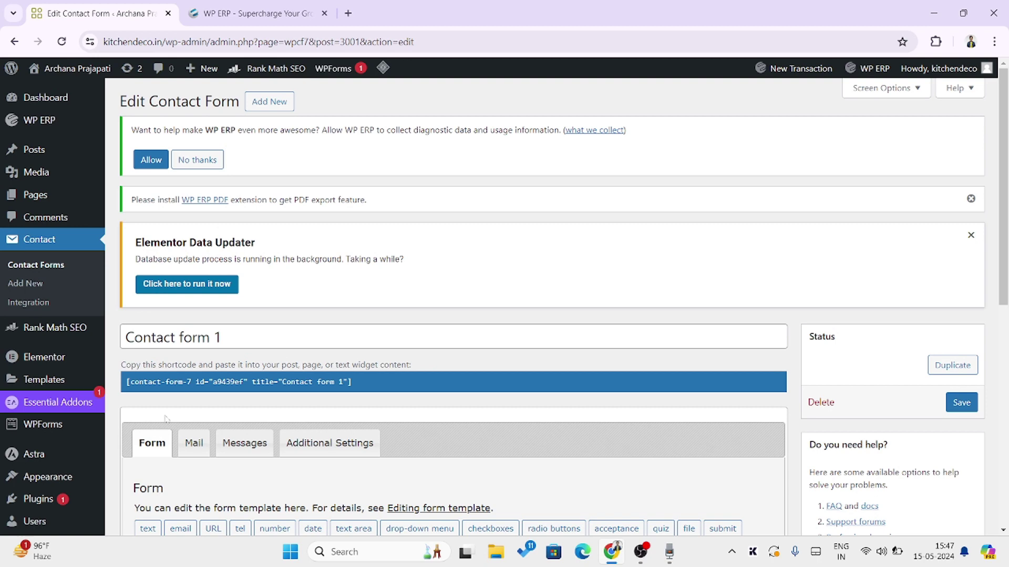
Review the form template of Contact form 1 and save the form
{"action": "scroll", "coordinate": [508, 284], "scroll_direction": "down", "scroll_amount": 5}
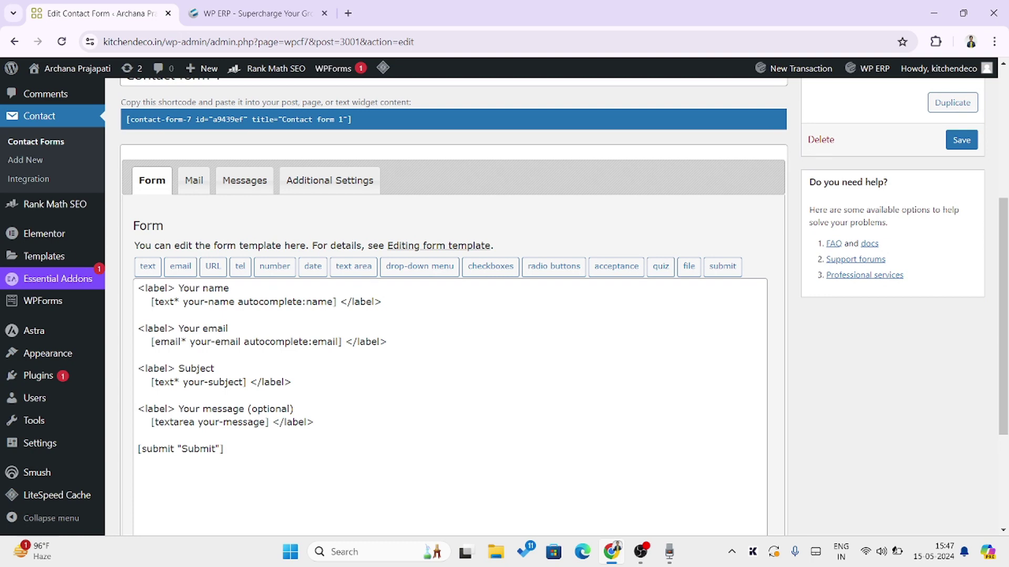
{"action": "scroll", "coordinate": [452, 305], "scroll_direction": "down", "scroll_amount": 3}
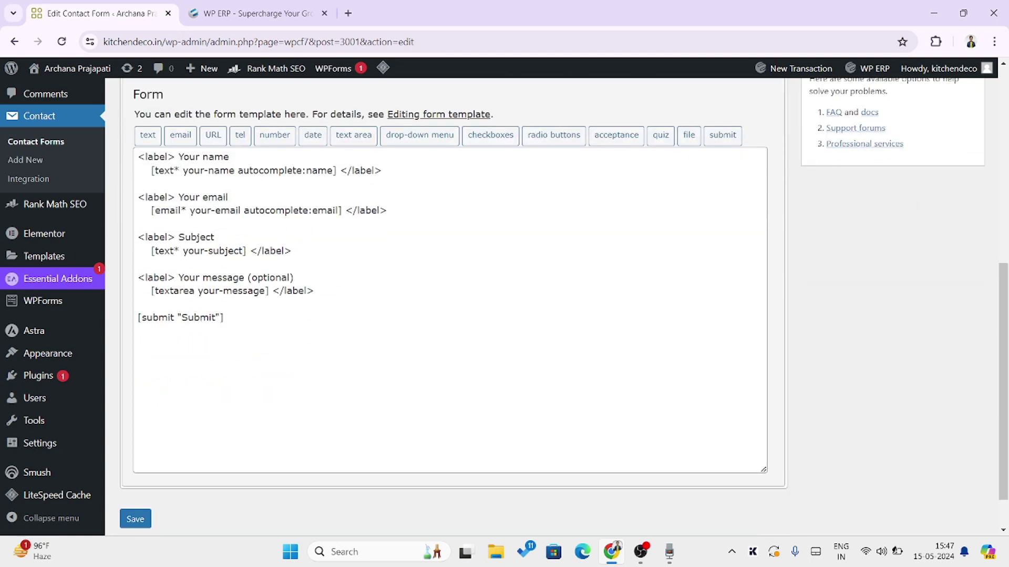
{"action": "scroll", "coordinate": [452, 305], "scroll_direction": "up", "scroll_amount": 5}
{"action": "left_click", "coordinate": [961, 271]}
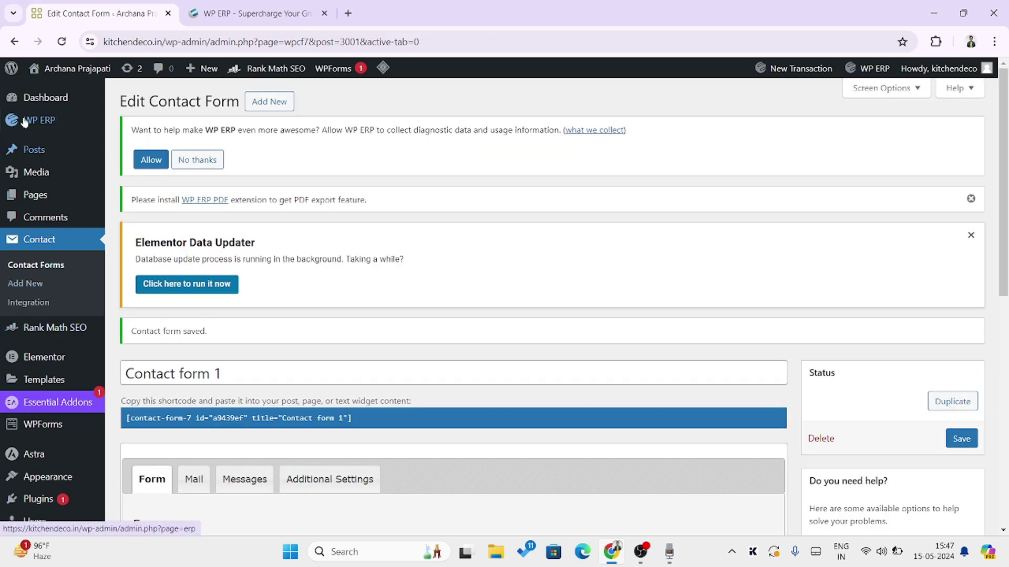
Open WP ERP in a new browser tab and go to its settings
{"action": "right_click", "coordinate": [26, 120]}
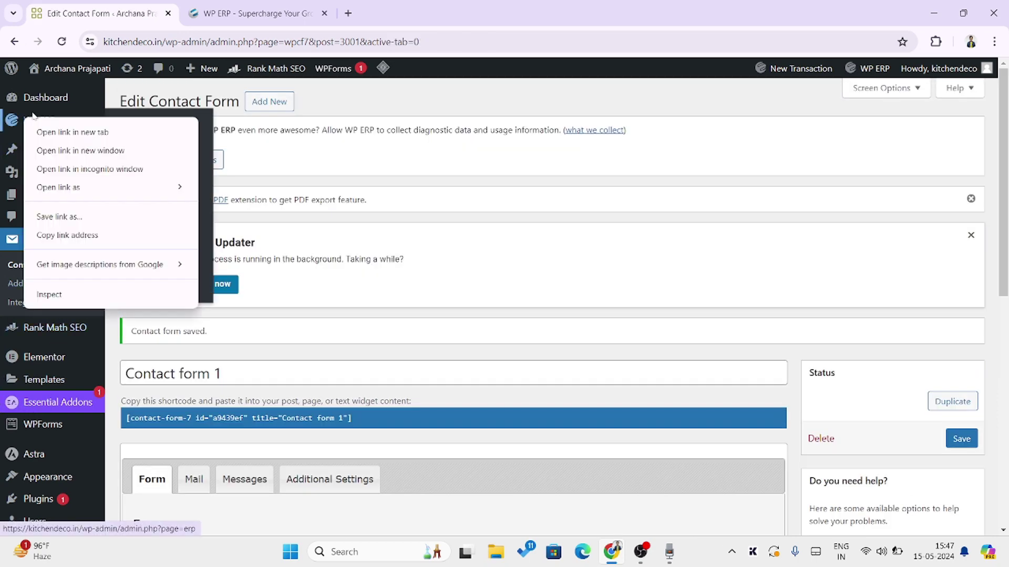
{"action": "left_click", "coordinate": [68, 132]}
{"action": "left_click", "coordinate": [245, 5]}
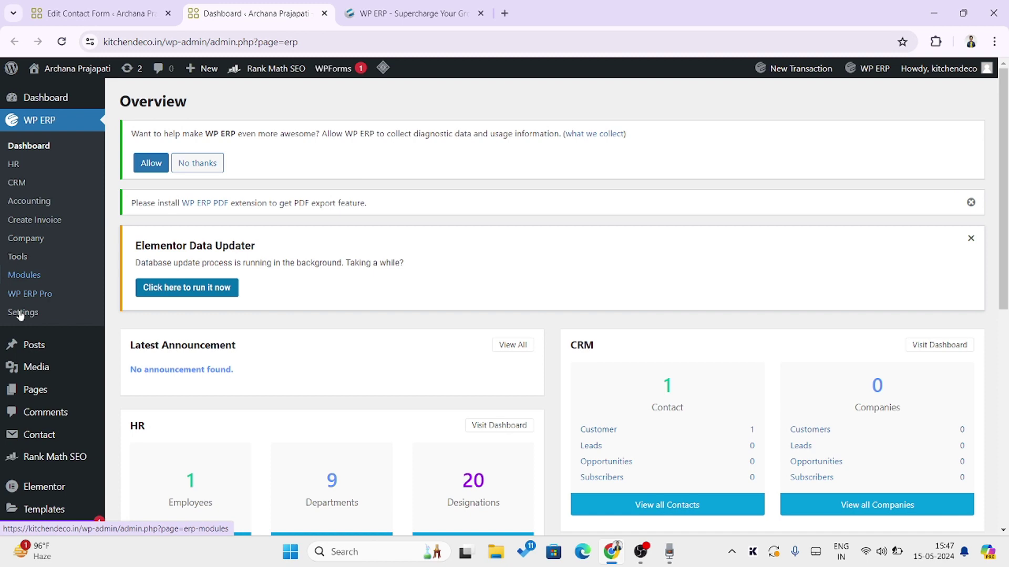
{"action": "left_click", "coordinate": [20, 313]}
Open the Contact Forms section of the CRM settings
{"action": "scroll", "coordinate": [220, 276], "scroll_direction": "down", "scroll_amount": 4}
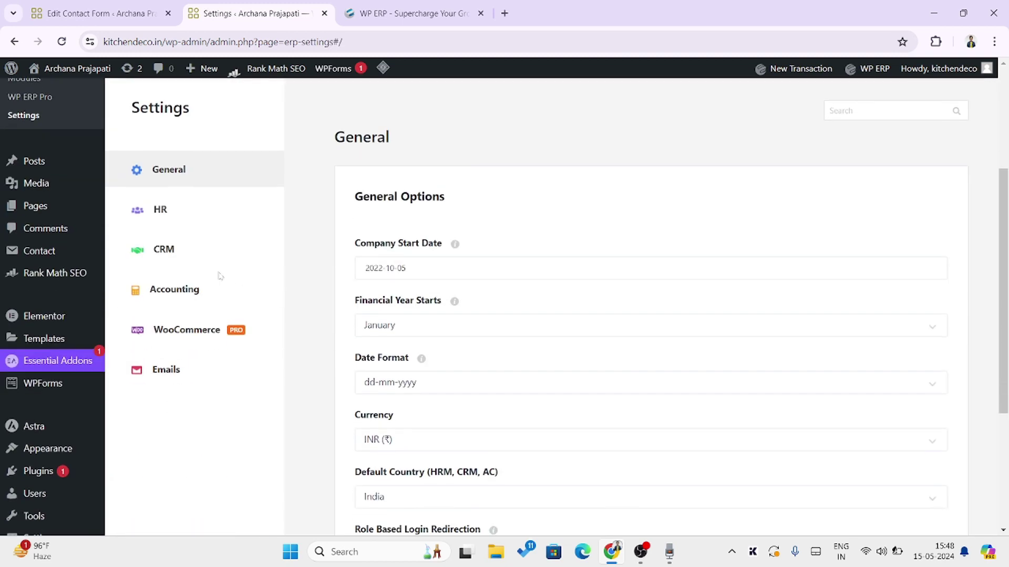
{"action": "left_click", "coordinate": [162, 252]}
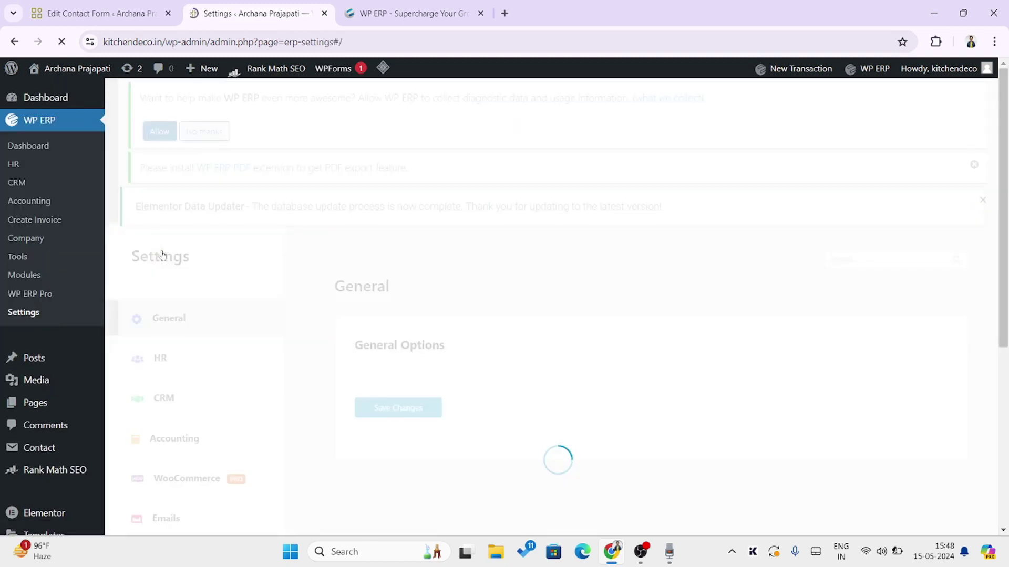
{"action": "scroll", "coordinate": [504, 301], "scroll_direction": "down", "scroll_amount": 2}
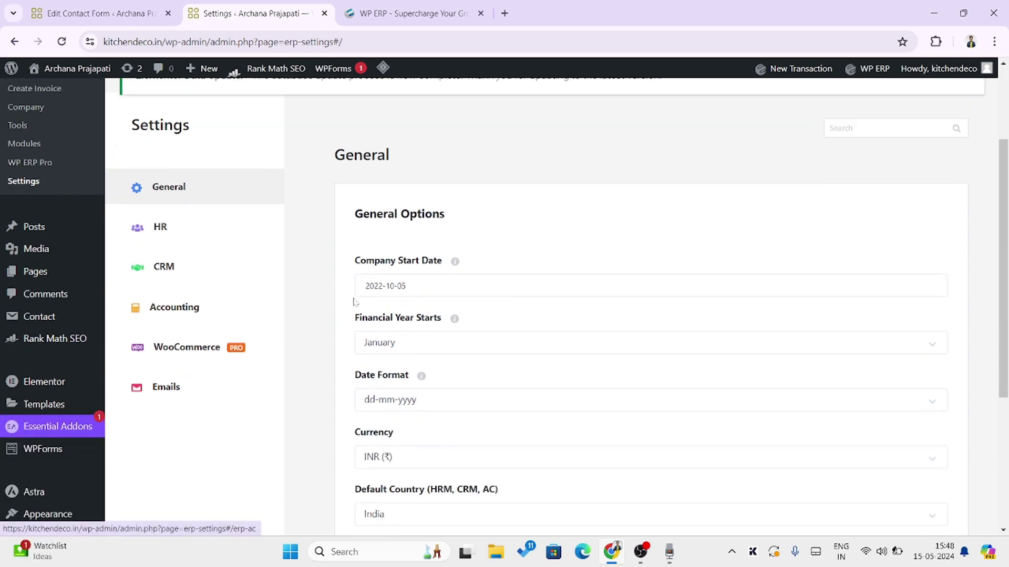
{"action": "scroll", "coordinate": [347, 301], "scroll_direction": "down", "scroll_amount": 2}
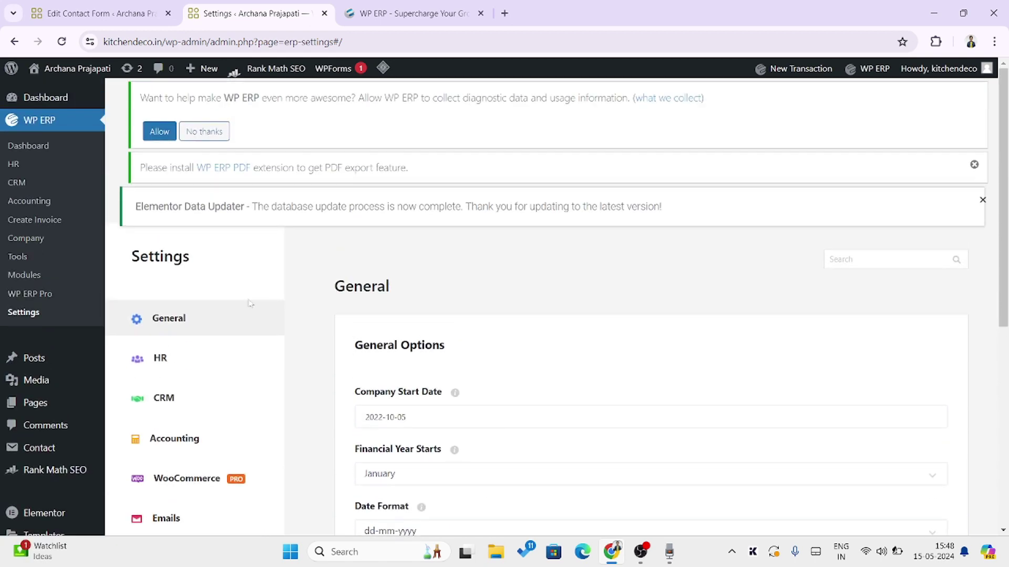
{"action": "left_click", "coordinate": [165, 399]}
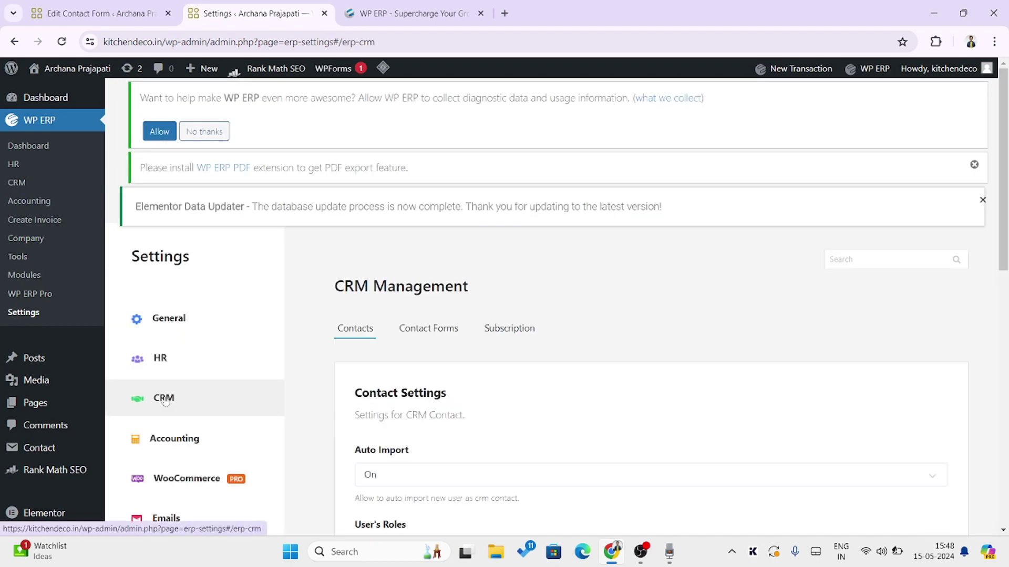
{"action": "left_click", "coordinate": [423, 329]}
Map Contact form 1's [your-name] field to Full Name and its [your-email] field to Email
{"action": "scroll", "coordinate": [621, 375], "scroll_direction": "down", "scroll_amount": 5}
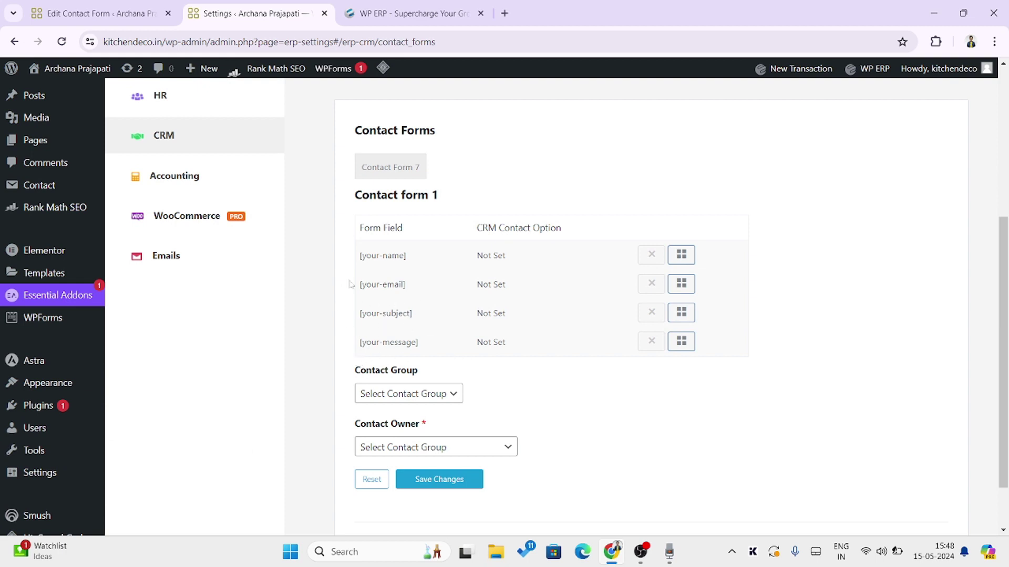
{"action": "left_click", "coordinate": [681, 256]}
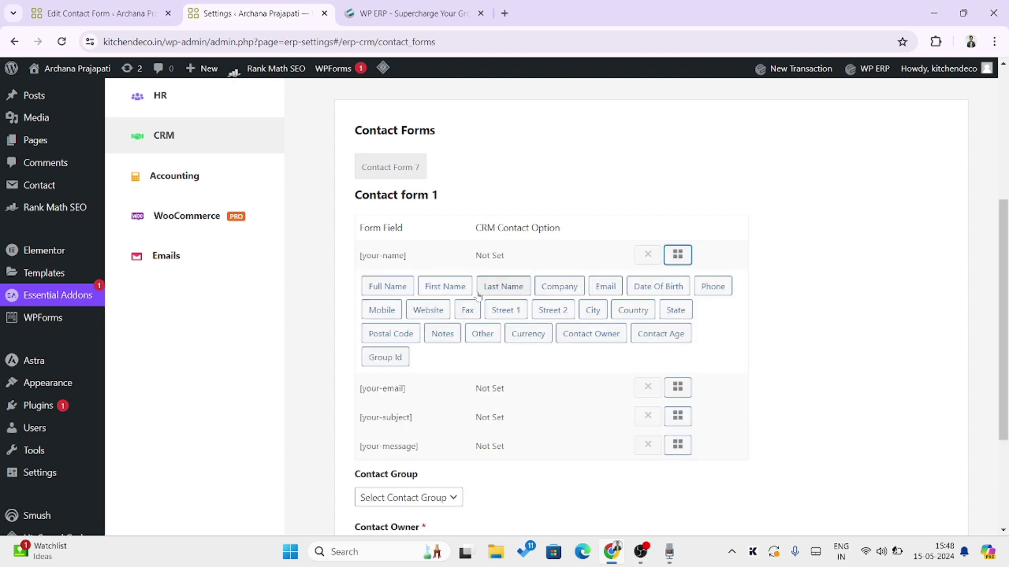
{"action": "left_click", "coordinate": [385, 288]}
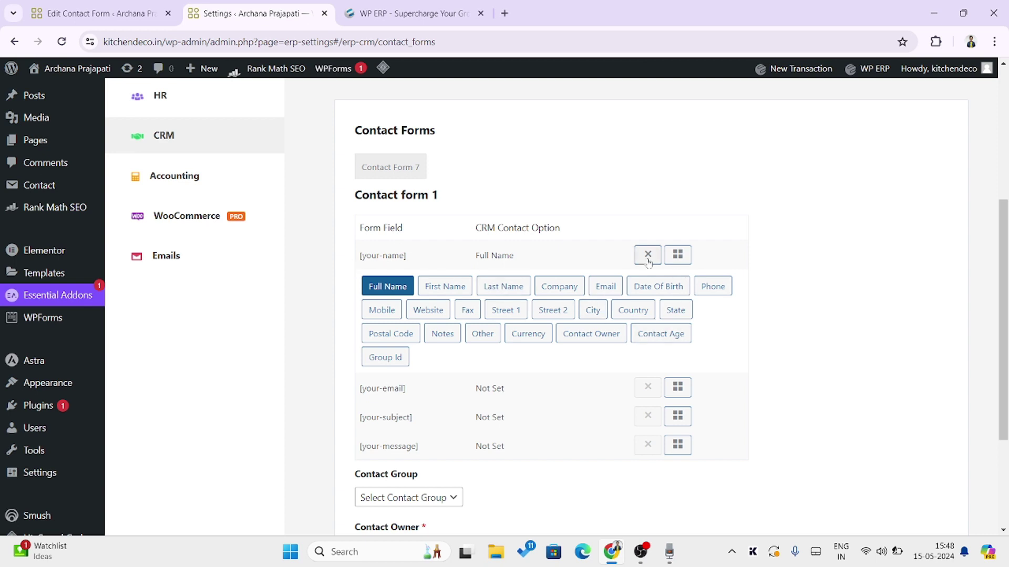
{"action": "scroll", "coordinate": [660, 401], "scroll_direction": "down", "scroll_amount": 3}
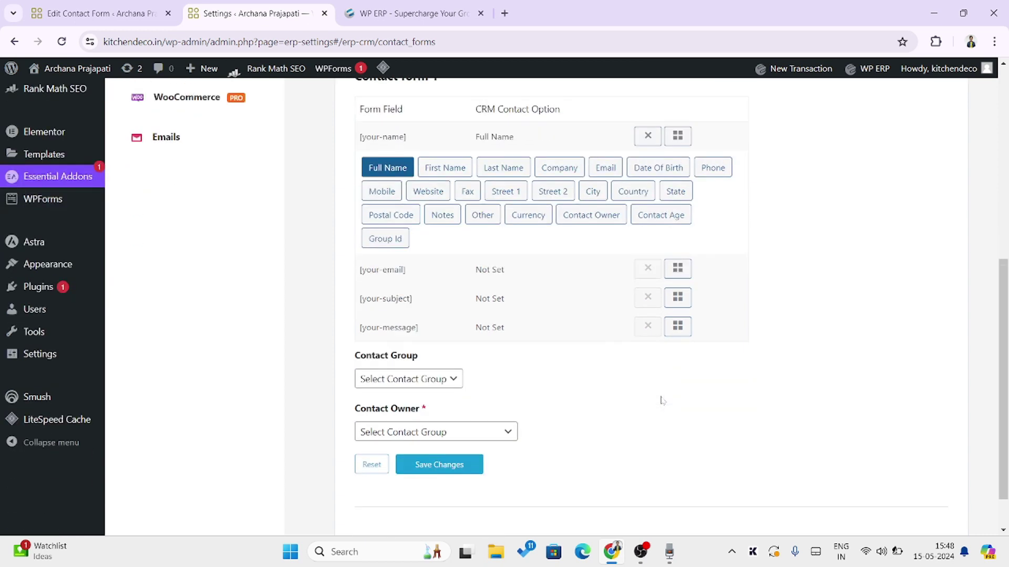
{"action": "left_click", "coordinate": [678, 256]}
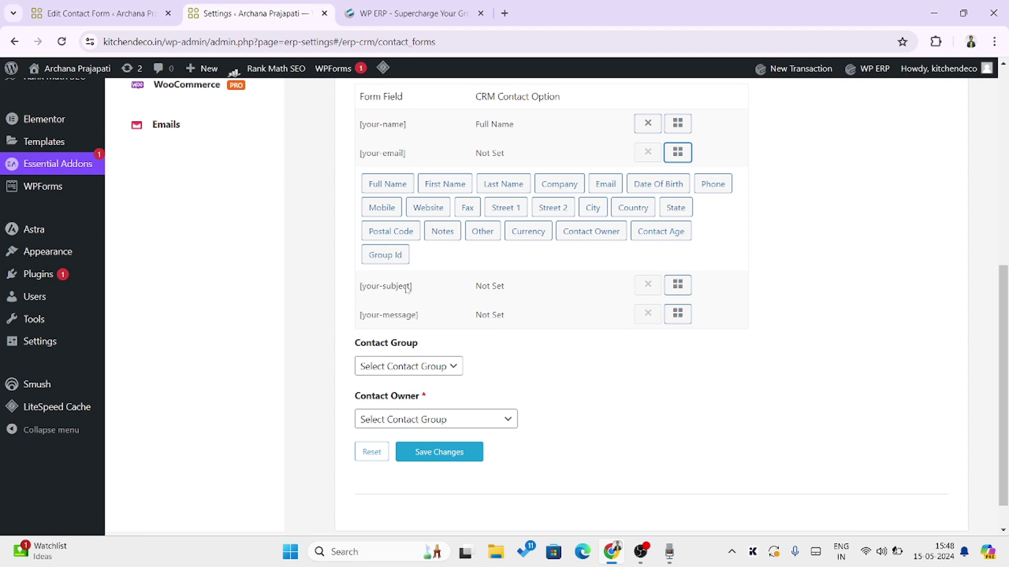
{"action": "left_click", "coordinate": [604, 188]}
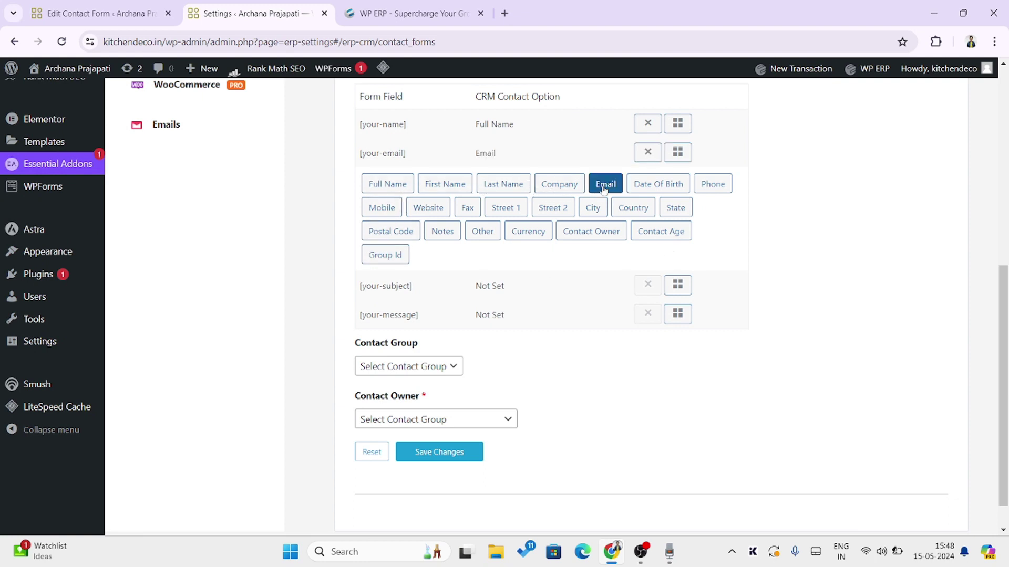
{"action": "left_click", "coordinate": [677, 285]}
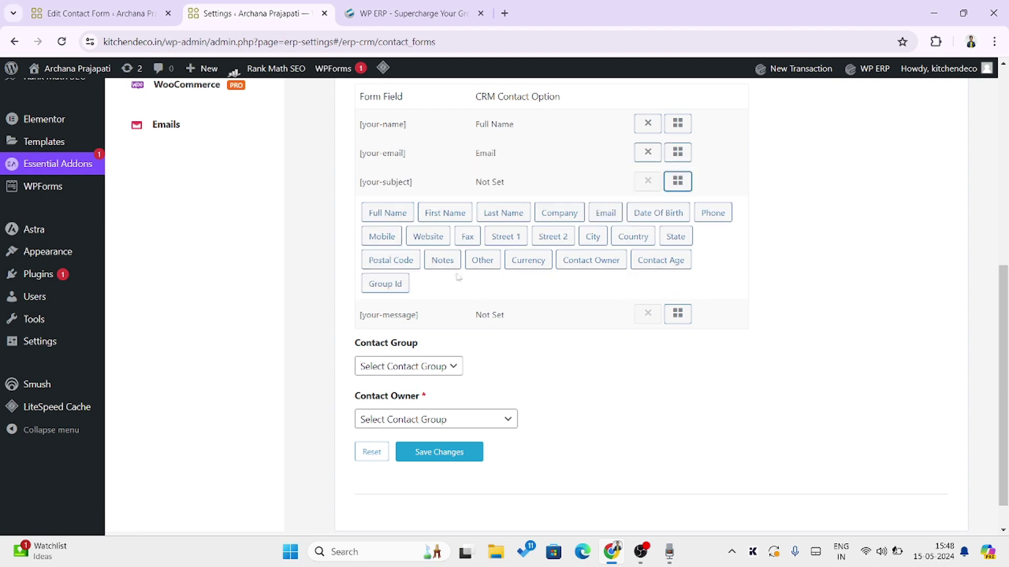
{"action": "left_click", "coordinate": [443, 260]}
{"action": "left_click", "coordinate": [677, 314]}
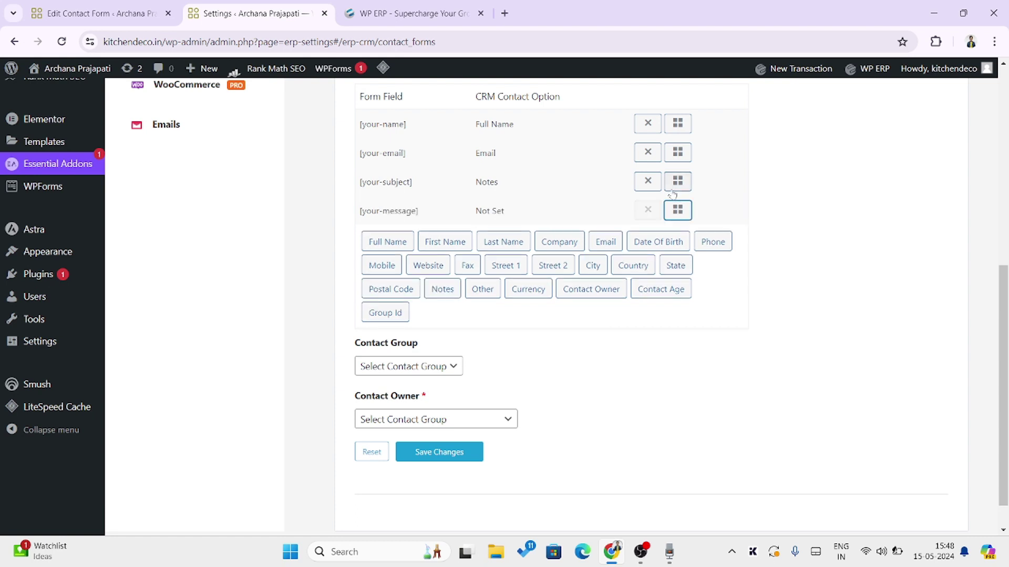
Map Contact form 1's [your-subject] field to Other and its [your-message] field to Notes
{"action": "left_click", "coordinate": [675, 185]}
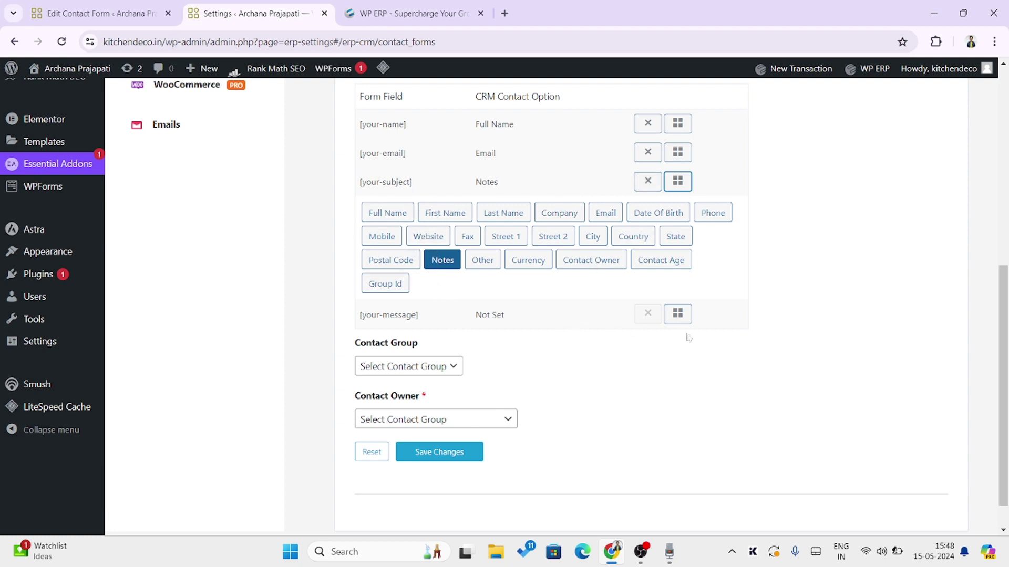
{"action": "left_click", "coordinate": [482, 260]}
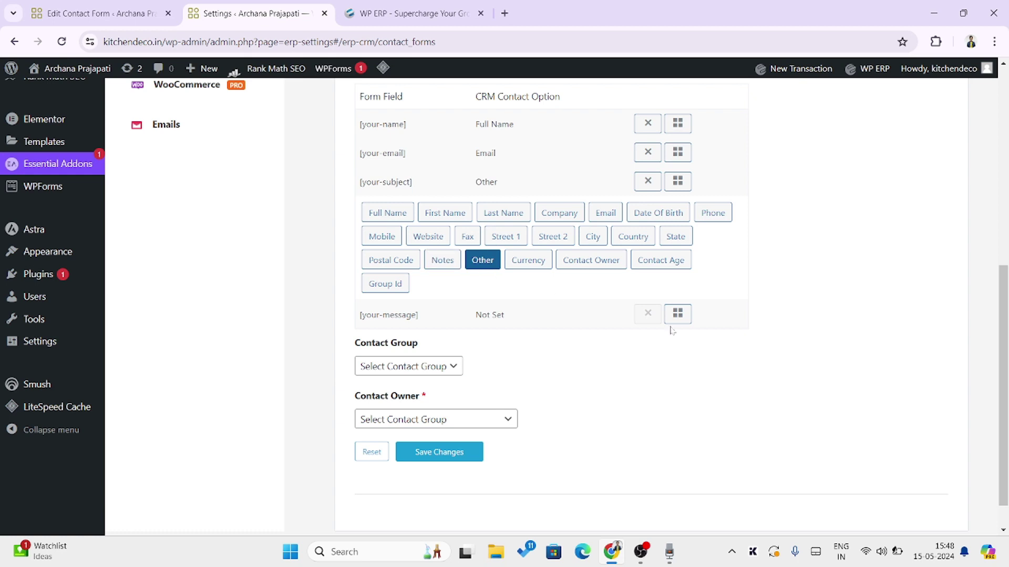
{"action": "left_click", "coordinate": [679, 314]}
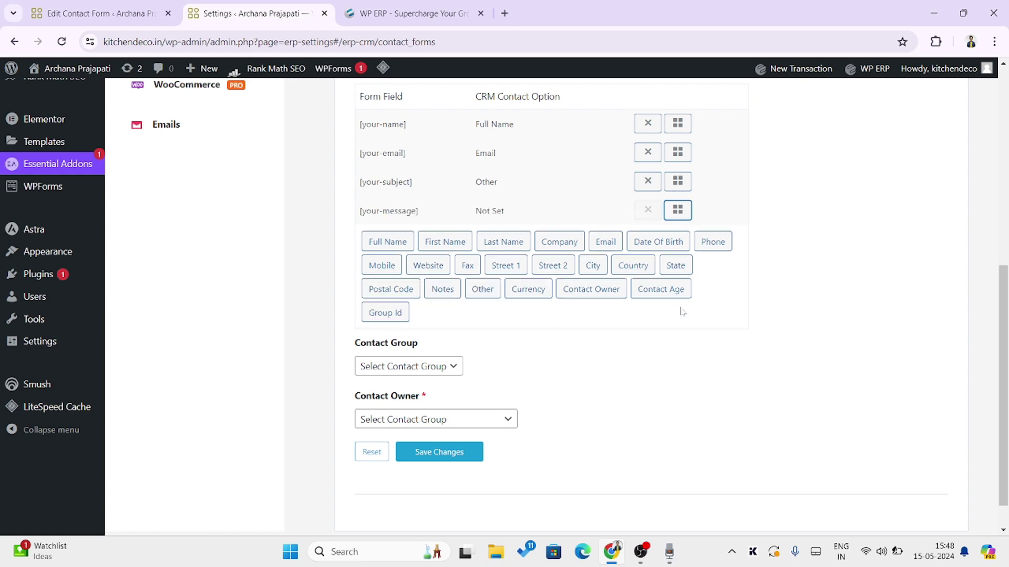
{"action": "left_click", "coordinate": [442, 289]}
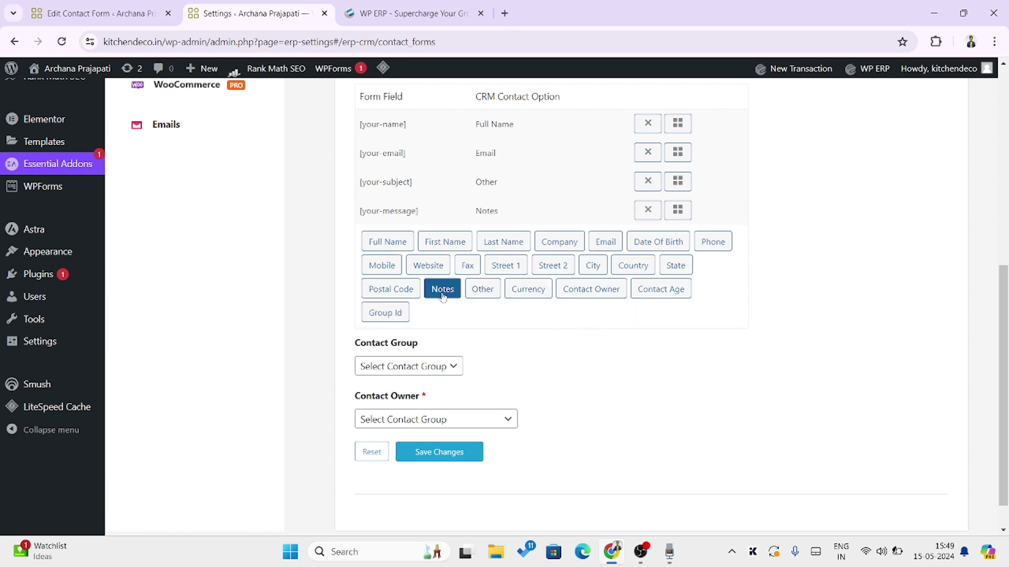
Check the available Contact Group options for Contact form 1
{"action": "left_click", "coordinate": [398, 365]}
{"action": "left_click", "coordinate": [427, 384]}
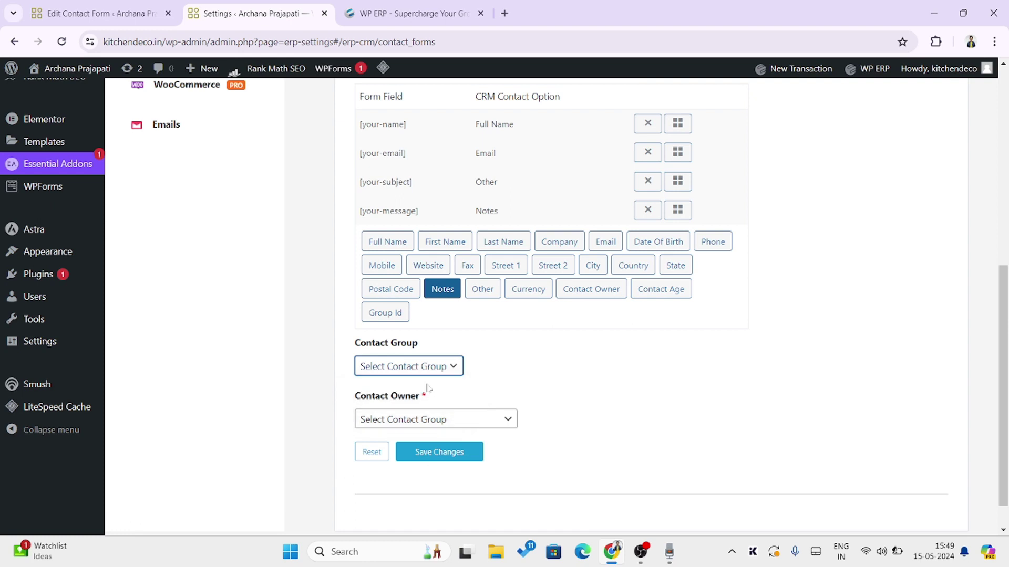
Set Contact form 1's Contact Owner to kitchendeco and save the contact form mapping
{"action": "left_click", "coordinate": [418, 421]}
{"action": "left_click", "coordinate": [420, 449]}
{"action": "left_click", "coordinate": [444, 456]}
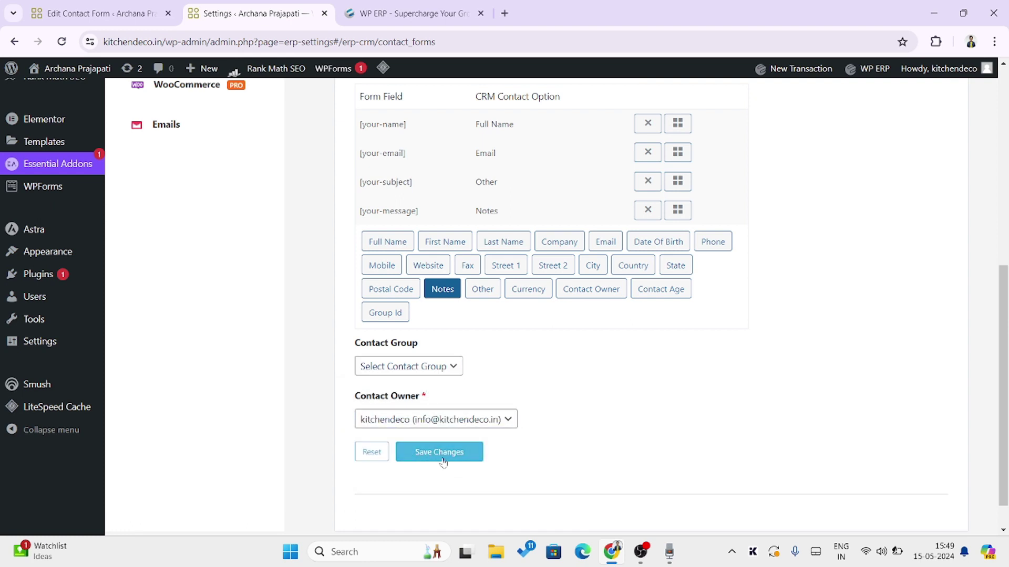
Return to the Contact form 1 editor and delete the Subject label and its [text* your-subject] field from the form template
{"action": "left_click", "coordinate": [92, 13]}
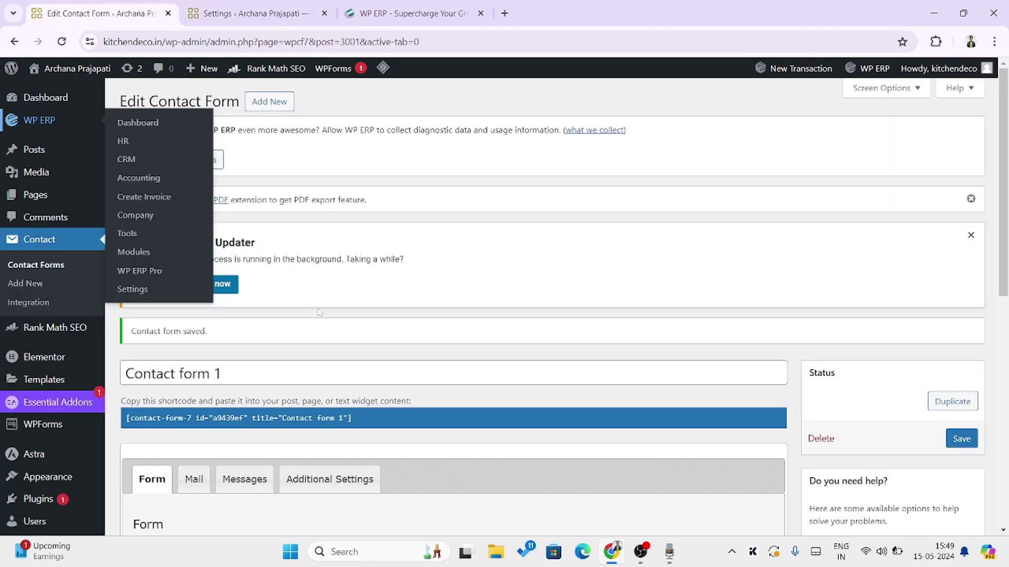
{"action": "scroll", "coordinate": [505, 305], "scroll_direction": "down", "scroll_amount": 5}
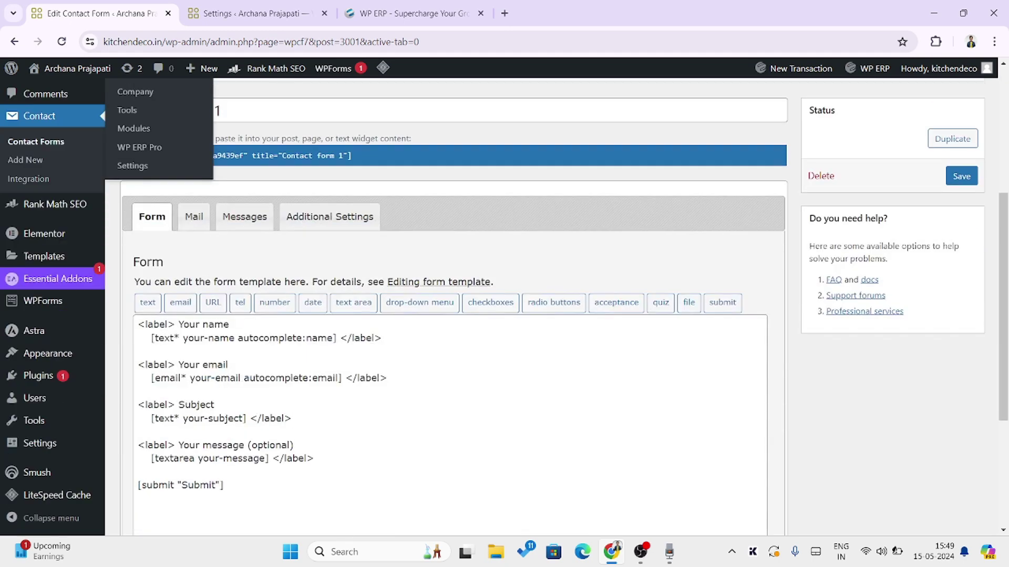
{"action": "left_click_drag", "start_coordinate": [138, 405], "coordinate": [214, 405]}
{"action": "left_click_drag", "start_coordinate": [292, 419], "coordinate": [122, 409]}
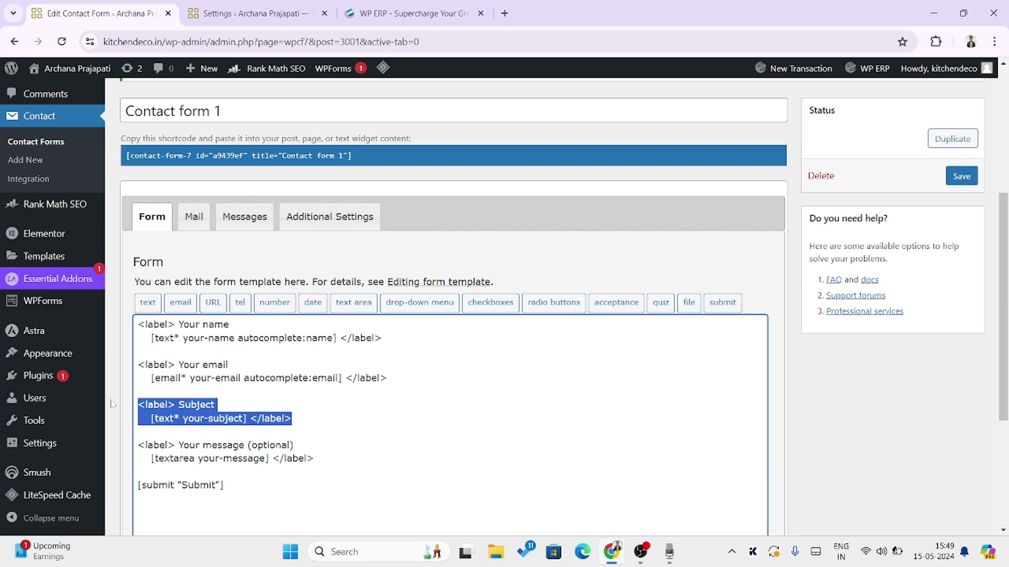
{"action": "key", "text": "BackSpace"}
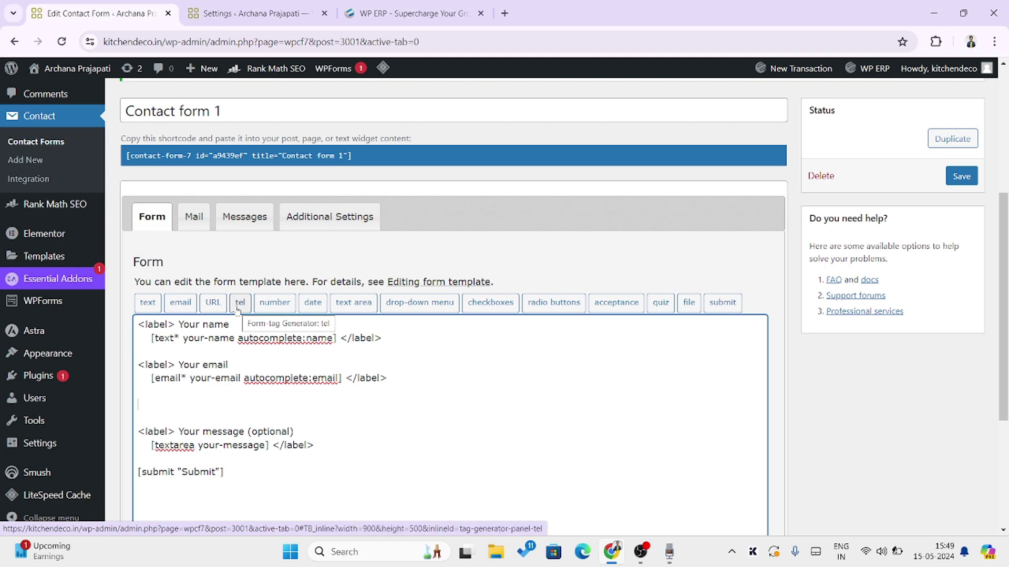
Insert a required number field with the default value "Enter Your Phone No" in place of the removed Subject field
{"action": "left_click", "coordinate": [266, 308]}
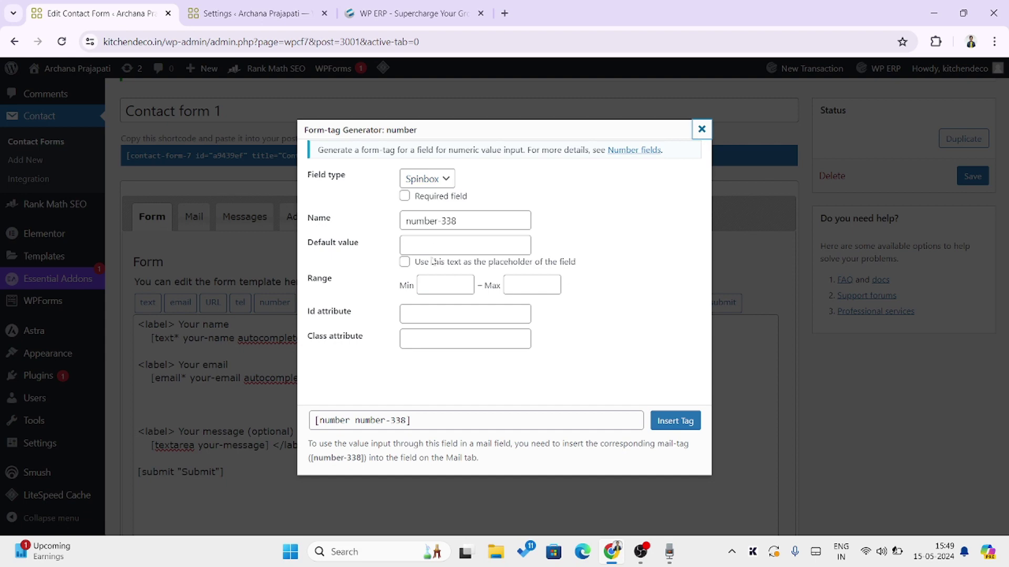
{"action": "left_click", "coordinate": [405, 196]}
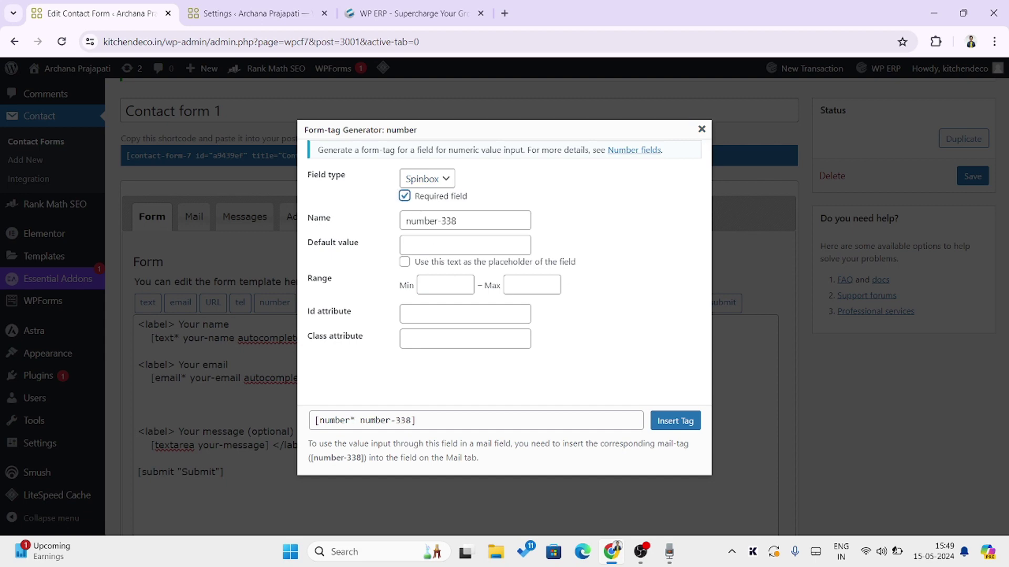
{"action": "left_click", "coordinate": [465, 246]}
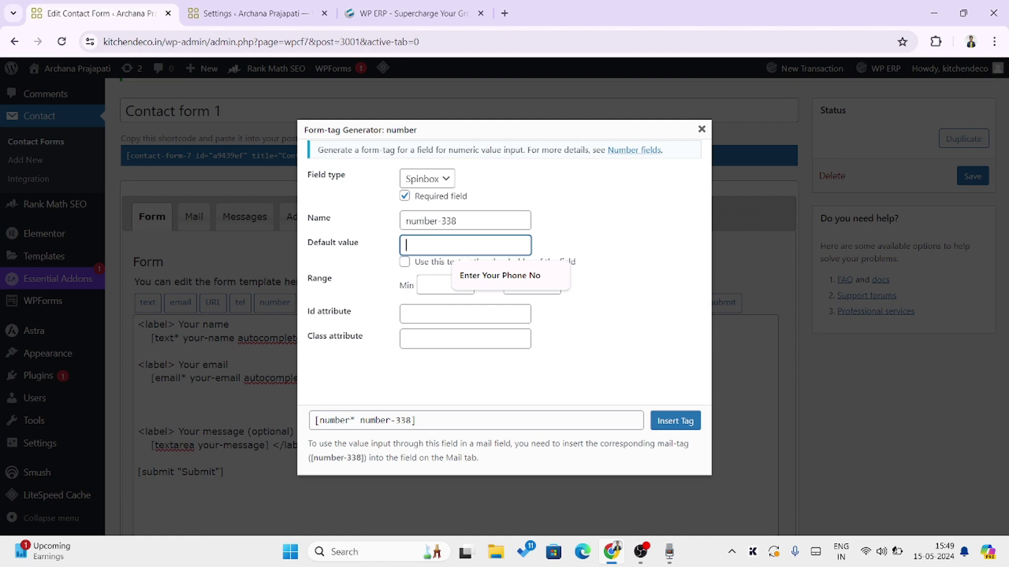
{"action": "left_click", "coordinate": [500, 275]}
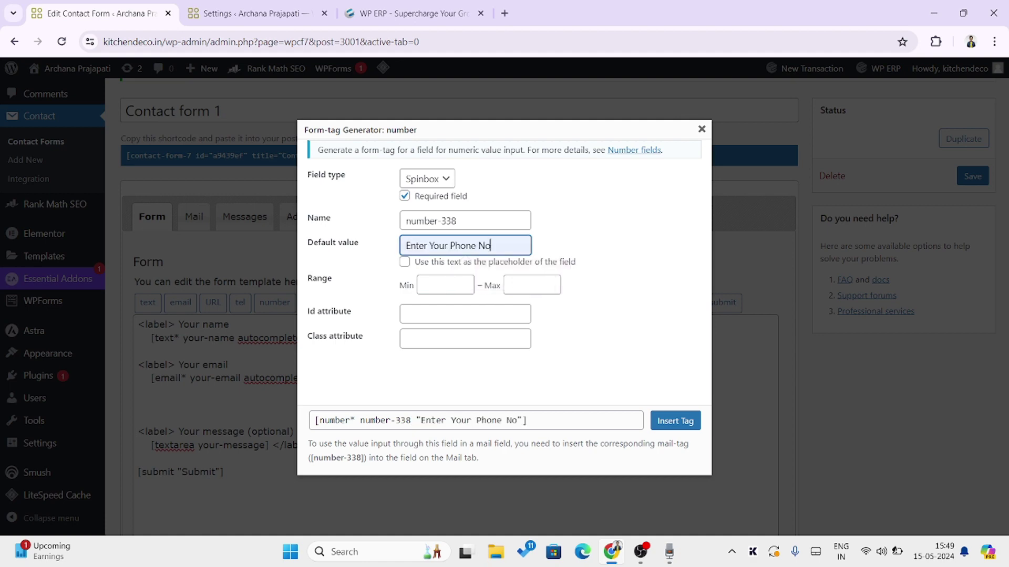
{"action": "left_click", "coordinate": [675, 423]}
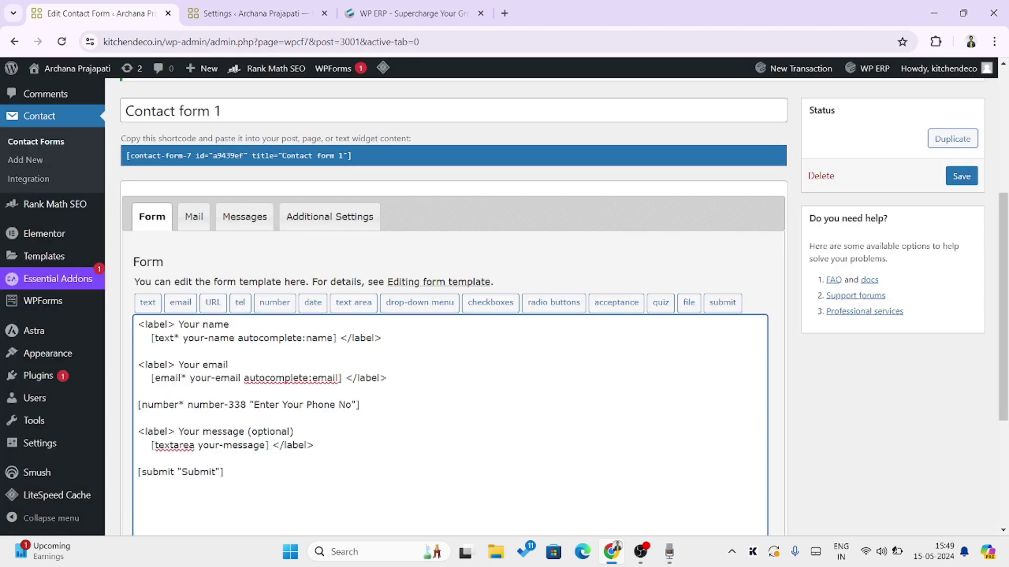
Wrap the number field in a label reading "Your Phone No" with a closing </label> tag, and save the contact form
{"action": "left_click_drag", "start_coordinate": [228, 364], "coordinate": [130, 369]}
{"action": "key", "text": "ctrl+c"}
{"action": "left_click", "coordinate": [138, 391]}
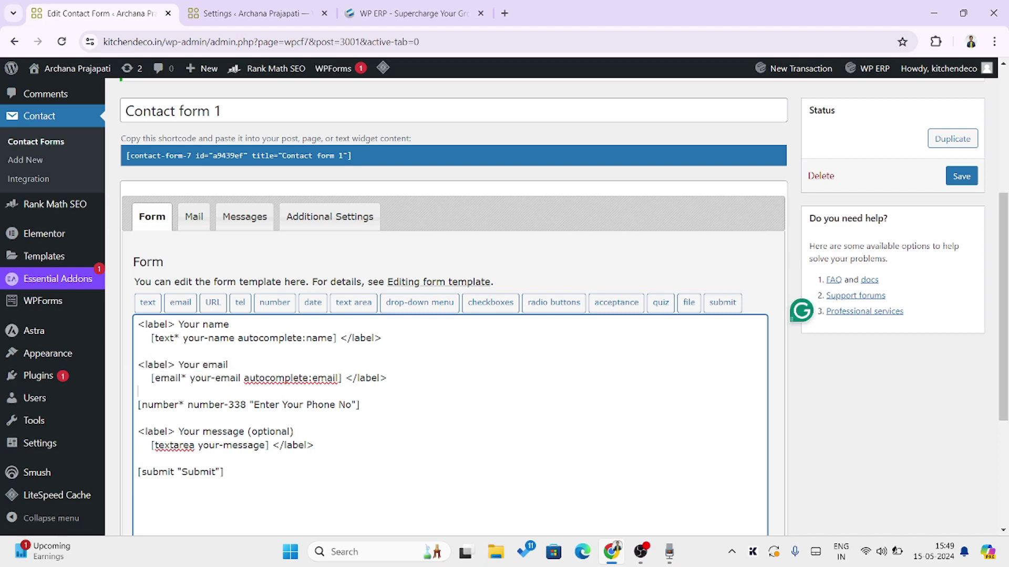
{"action": "key", "text": "ctrl+v"}
{"action": "left_click", "coordinate": [360, 405]}
{"action": "type", "text": "</lablke"}
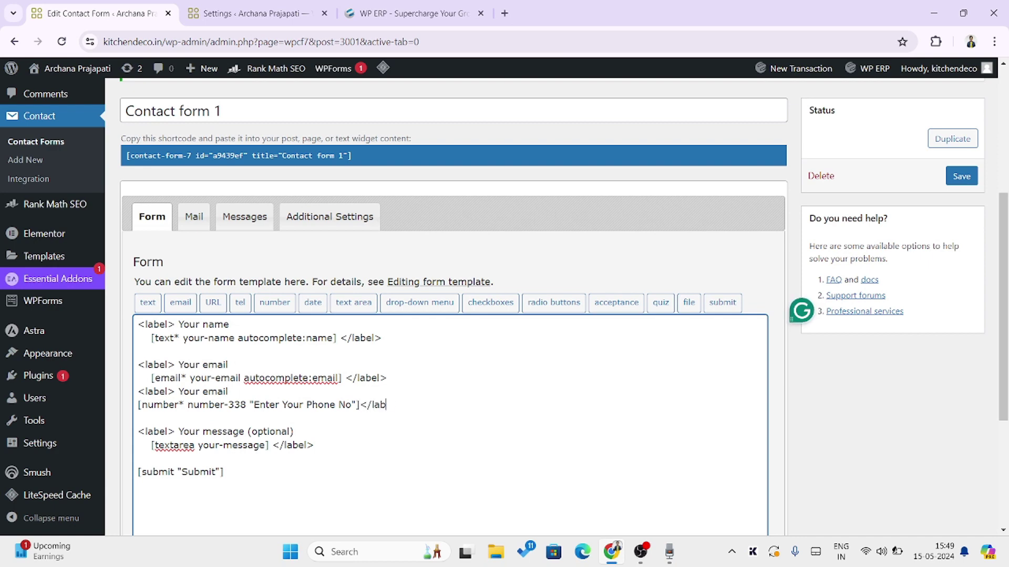
{"action": "key", "text": "BackSpace"}
{"action": "key", "text": "BackSpace"}
{"action": "key", "text": "BackSpace"}
{"action": "type", "text": "el>"}
{"action": "double_click", "coordinate": [216, 392]}
{"action": "type", "text": "Phone No"}
{"action": "left_click", "coordinate": [960, 179]}
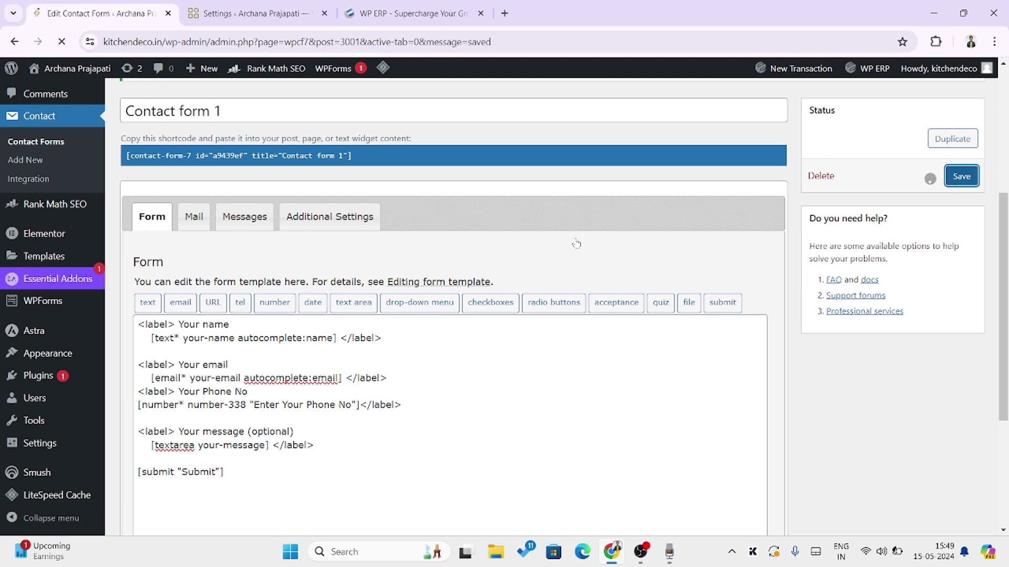
Reload the CRM contact form settings, map Contact form 1's [number-338] field to Phone, and save the changes
{"action": "left_click", "coordinate": [297, 13]}
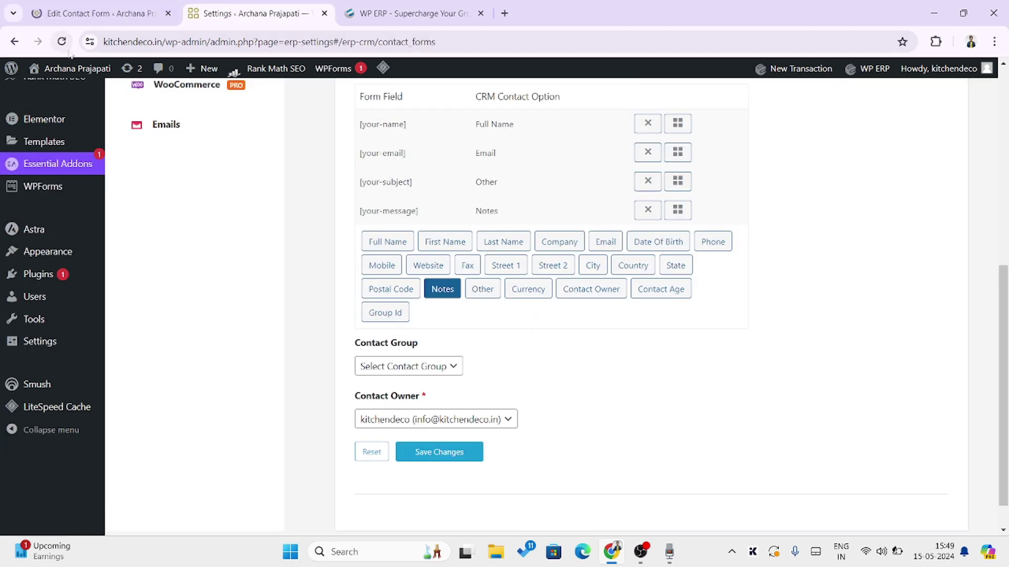
{"action": "left_click", "coordinate": [65, 44]}
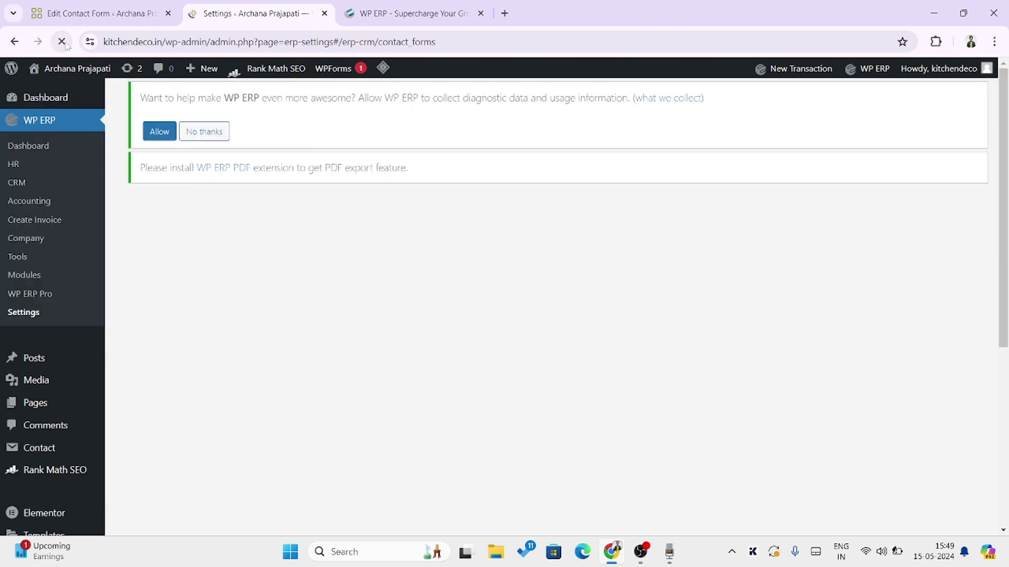
{"action": "scroll", "coordinate": [552, 333], "scroll_direction": "up", "scroll_amount": 1}
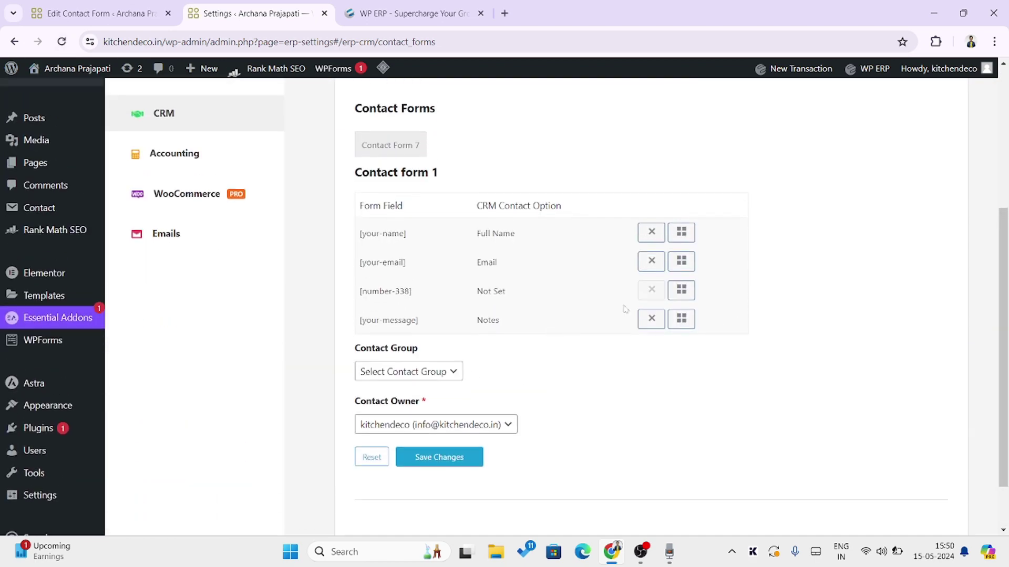
{"action": "left_click", "coordinate": [680, 290]}
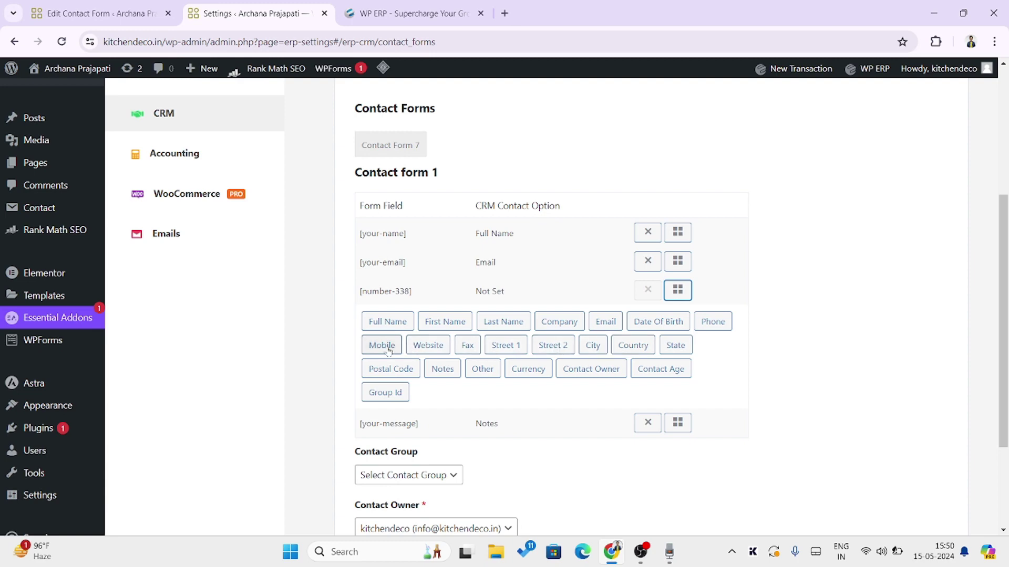
{"action": "left_click", "coordinate": [713, 321]}
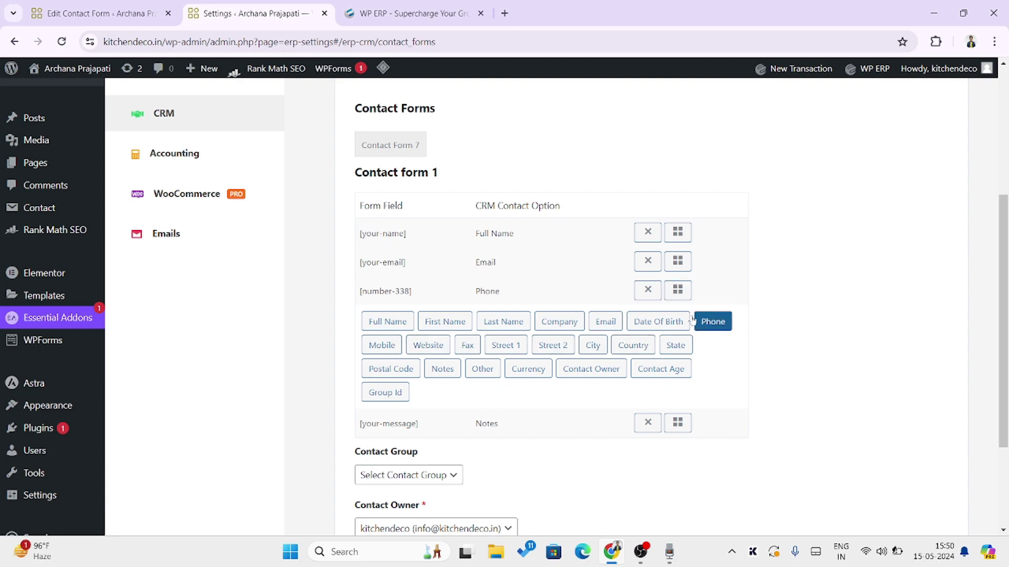
{"action": "scroll", "coordinate": [413, 462], "scroll_direction": "down", "scroll_amount": 3}
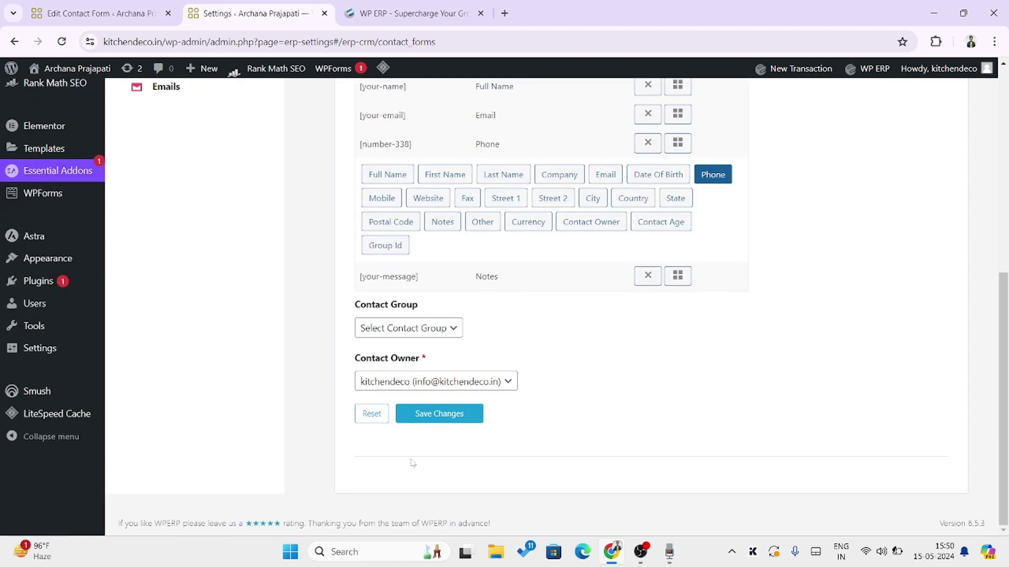
{"action": "left_click", "coordinate": [430, 419]}
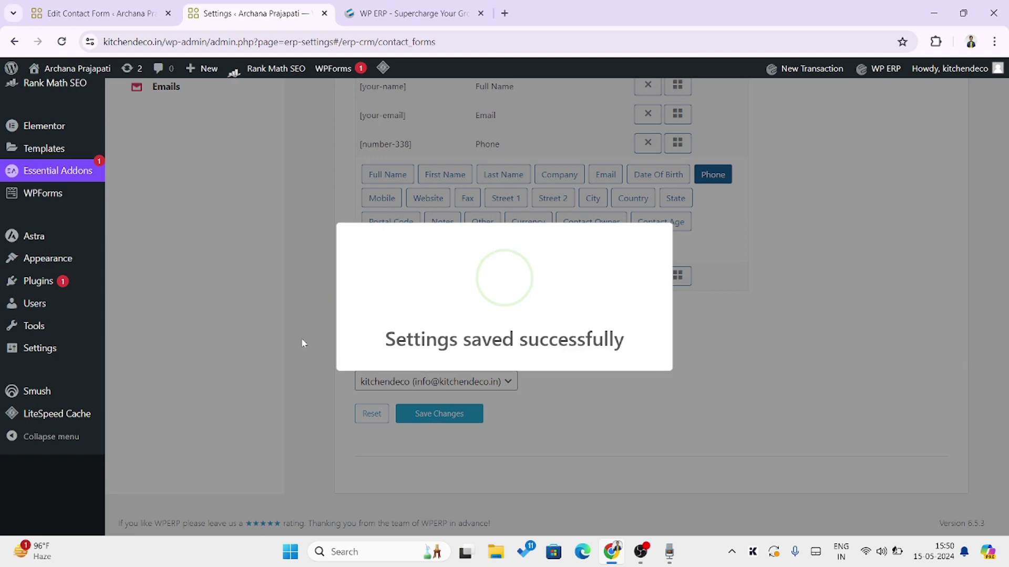
Open the CRM Subscription settings and review the signup confirmation email's subject and content
{"action": "scroll", "coordinate": [302, 343], "scroll_direction": "up", "scroll_amount": 5}
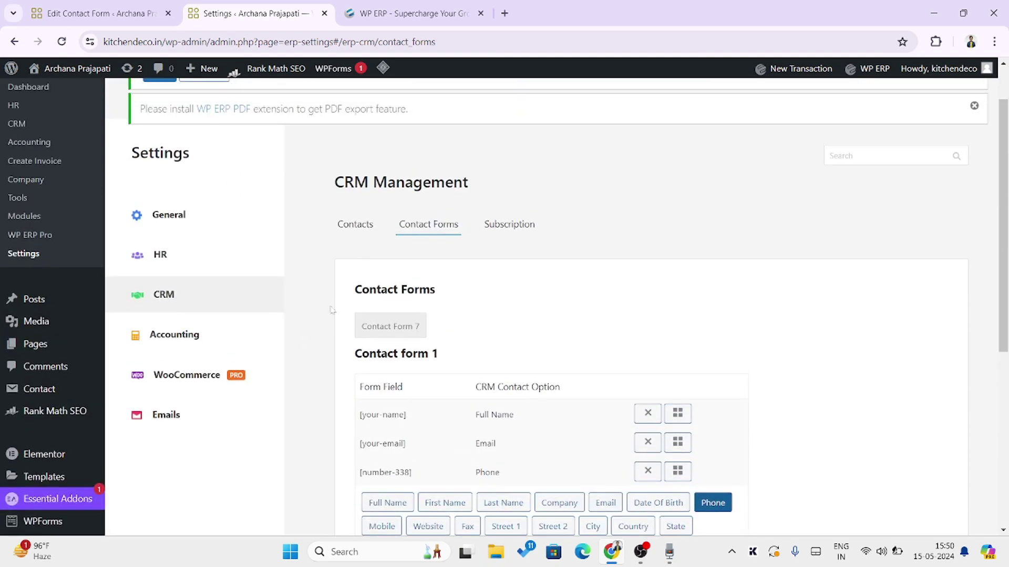
{"action": "left_click", "coordinate": [514, 226]}
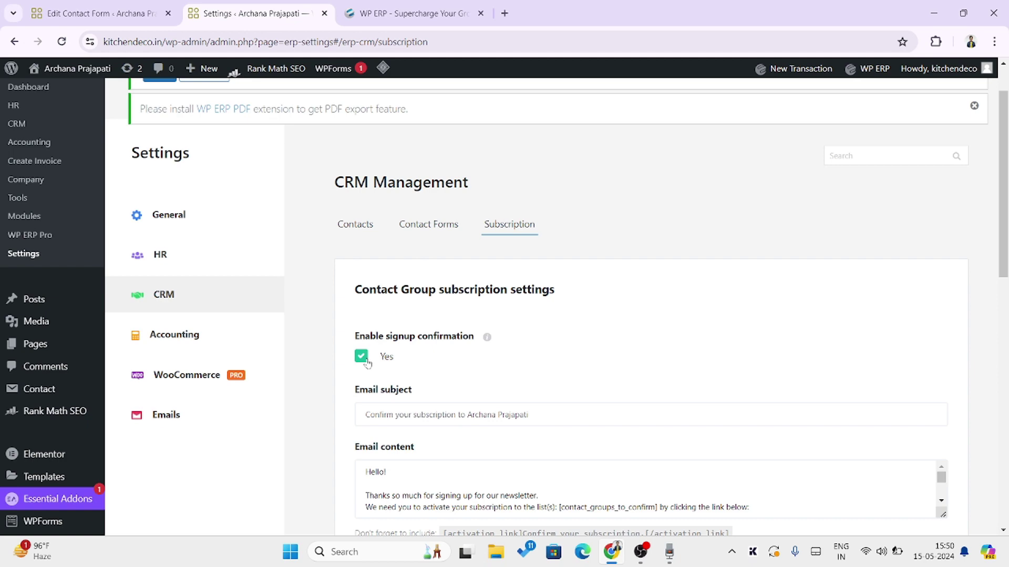
{"action": "scroll", "coordinate": [367, 363], "scroll_direction": "down", "scroll_amount": 3}
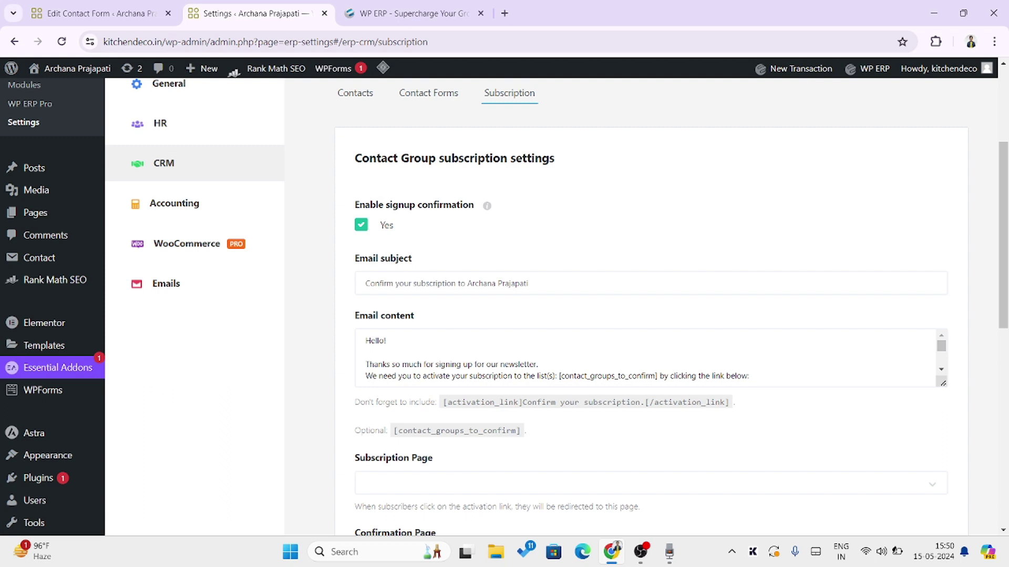
{"action": "scroll", "coordinate": [646, 358], "scroll_direction": "down", "scroll_amount": 3}
{"action": "left_click", "coordinate": [366, 346]}
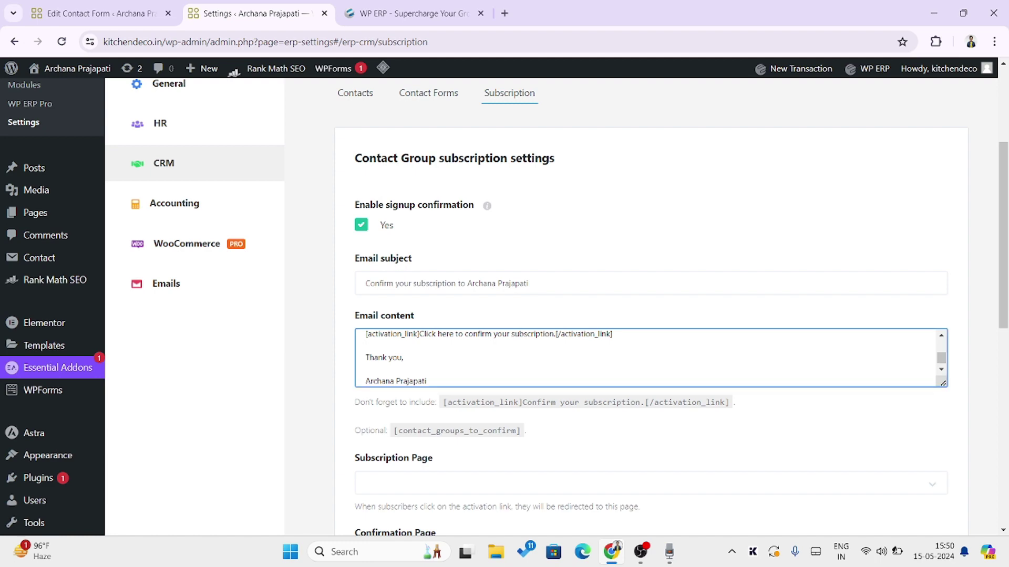
{"action": "scroll", "coordinate": [366, 346], "scroll_direction": "up", "scroll_amount": 3}
{"action": "left_click_drag", "start_coordinate": [366, 341], "coordinate": [755, 405]}
{"action": "scroll", "coordinate": [353, 402], "scroll_direction": "down", "scroll_amount": 3}
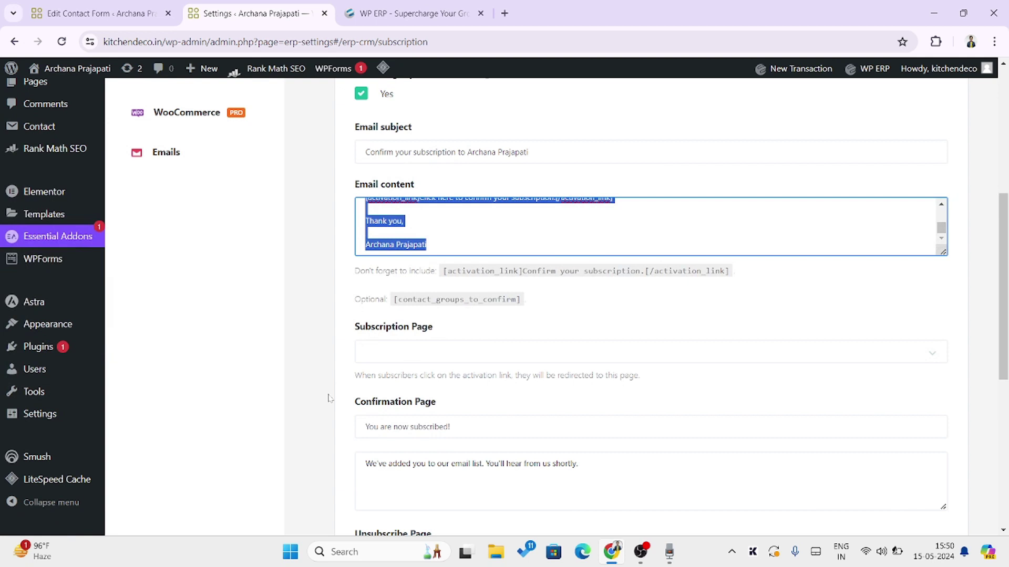
{"action": "left_click_drag", "start_coordinate": [530, 152], "coordinate": [291, 175]}
{"action": "left_click", "coordinate": [310, 305]}
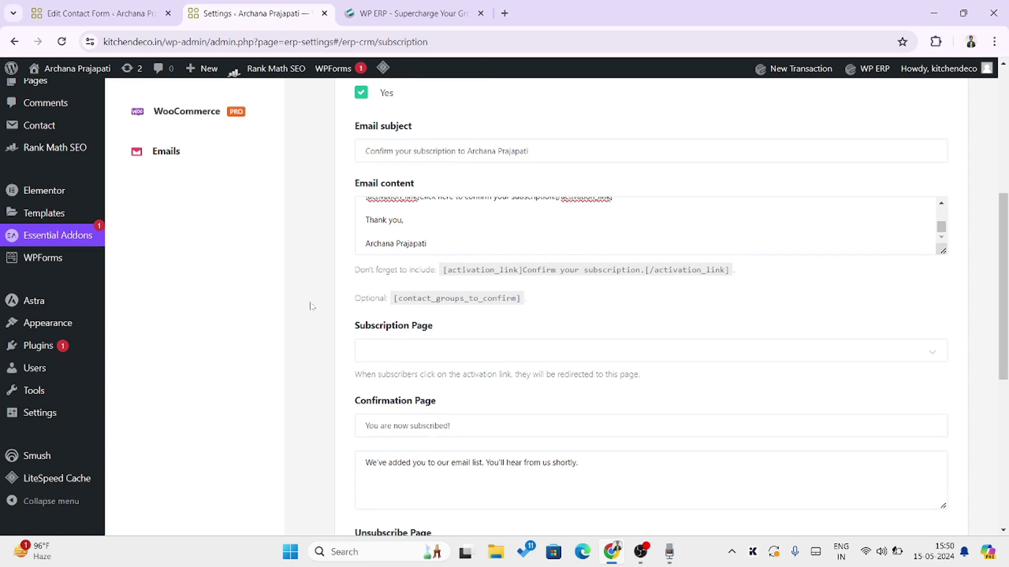
Check the available Subscription Page options without selecting one
{"action": "scroll", "coordinate": [310, 306], "scroll_direction": "down", "scroll_amount": 3}
{"action": "left_click", "coordinate": [444, 227]}
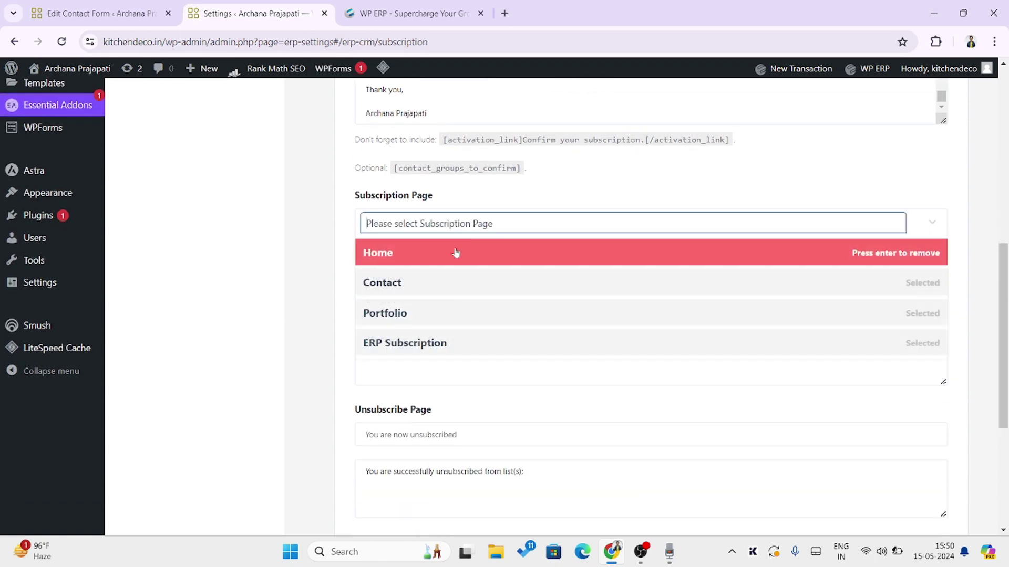
{"action": "scroll", "coordinate": [456, 253], "scroll_direction": "down", "scroll_amount": 3}
{"action": "left_click", "coordinate": [426, 214]}
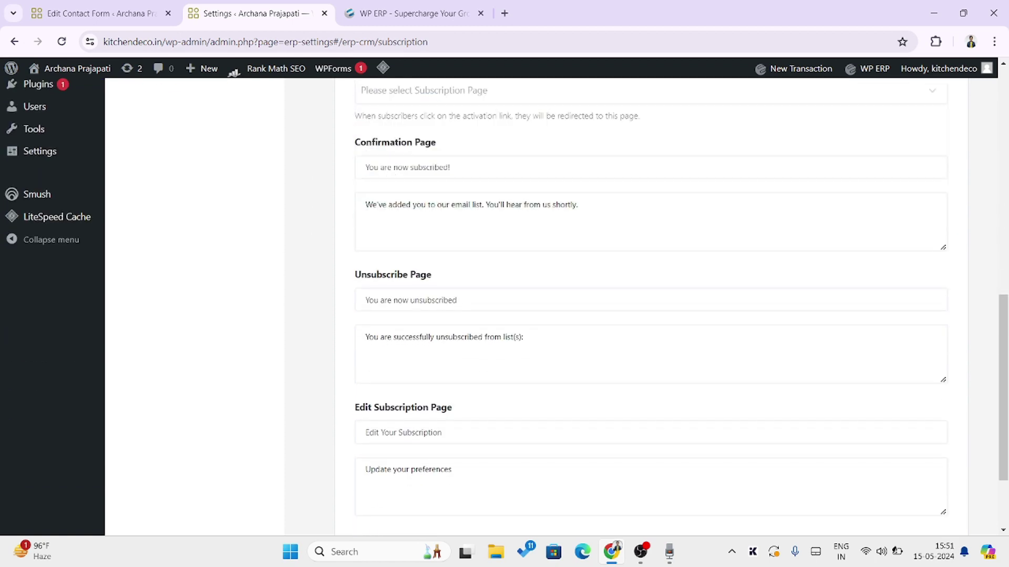
{"action": "scroll", "coordinate": [407, 288], "scroll_direction": "up", "scroll_amount": 3}
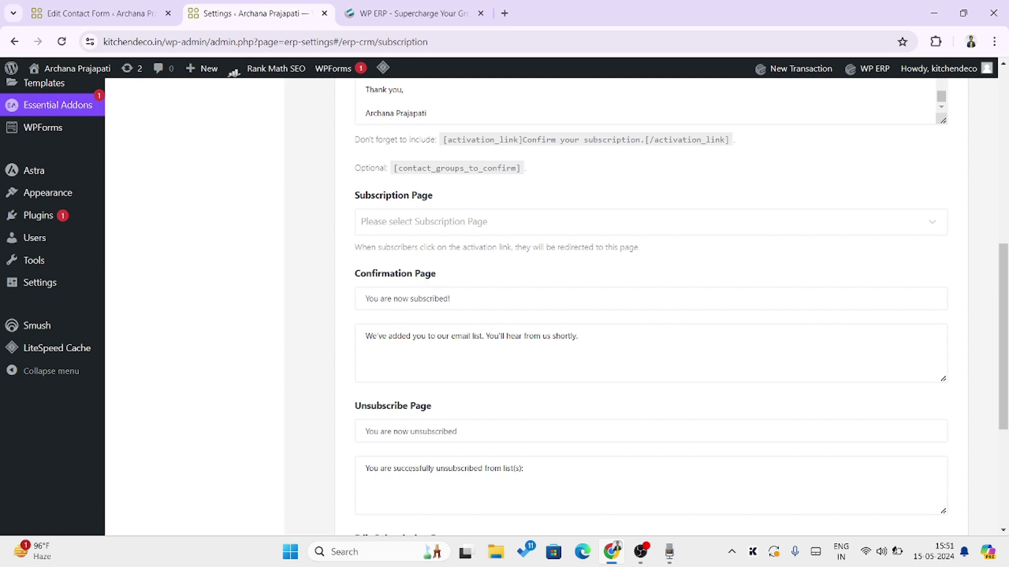
Review the Confirmation, Unsubscribe and Edit Subscription page texts, and save the subscription settings
{"action": "left_click", "coordinate": [408, 298]}
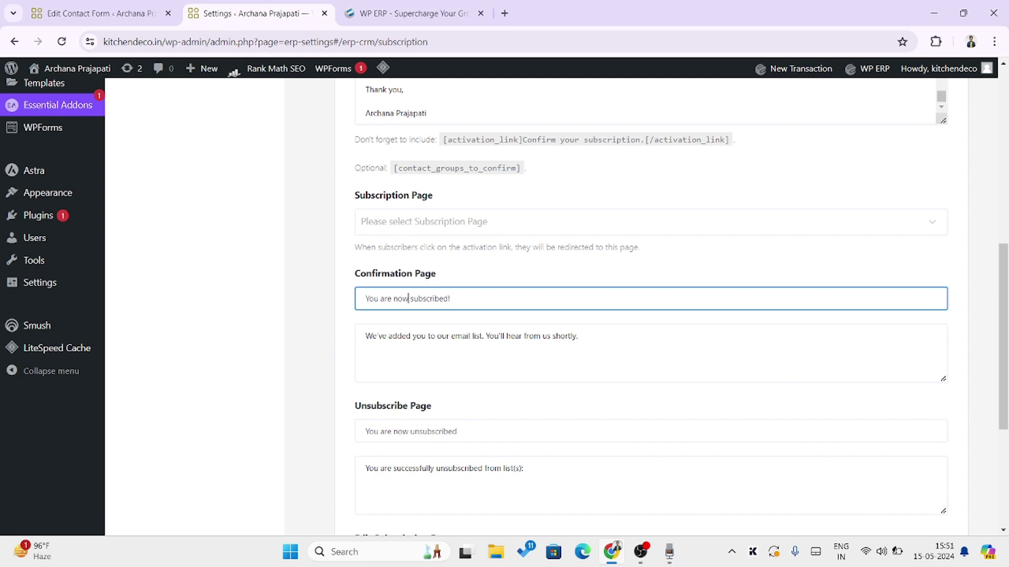
{"action": "left_click_drag", "start_coordinate": [451, 298], "coordinate": [339, 299]}
{"action": "scroll", "coordinate": [357, 331], "scroll_direction": "down", "scroll_amount": 3}
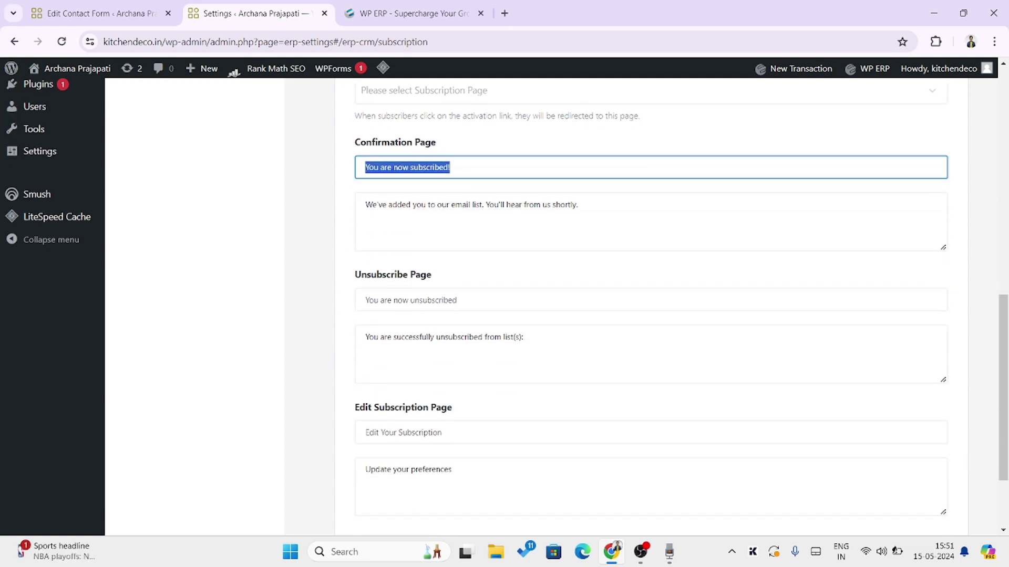
{"action": "left_click", "coordinate": [402, 300]}
{"action": "scroll", "coordinate": [327, 329], "scroll_direction": "down", "scroll_amount": 3}
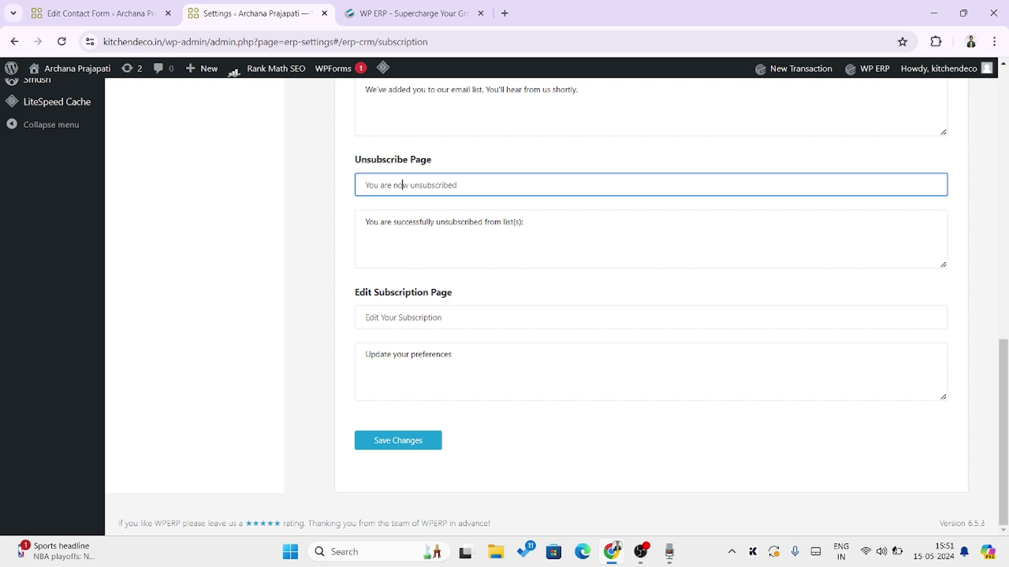
{"action": "left_click", "coordinate": [443, 318]}
{"action": "left_click_drag", "start_coordinate": [443, 317], "coordinate": [271, 332]}
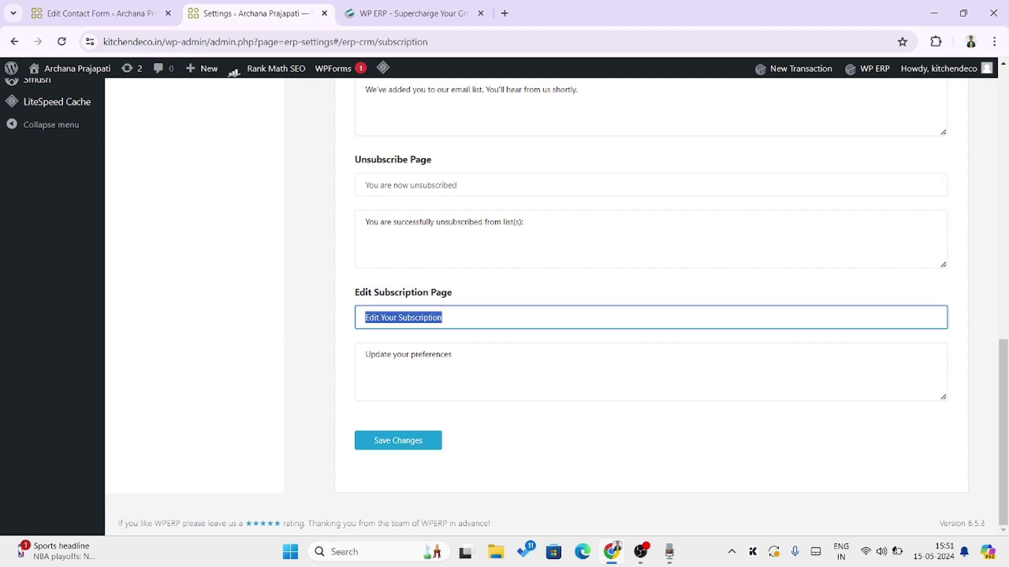
{"action": "left_click", "coordinate": [399, 441]}
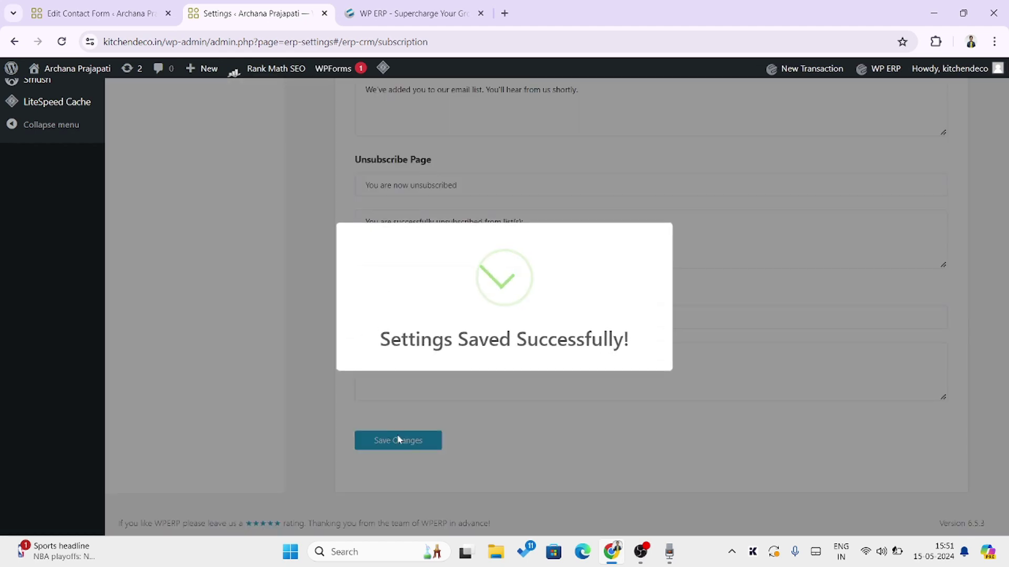
{"action": "scroll", "coordinate": [324, 289], "scroll_direction": "up", "scroll_amount": 8}
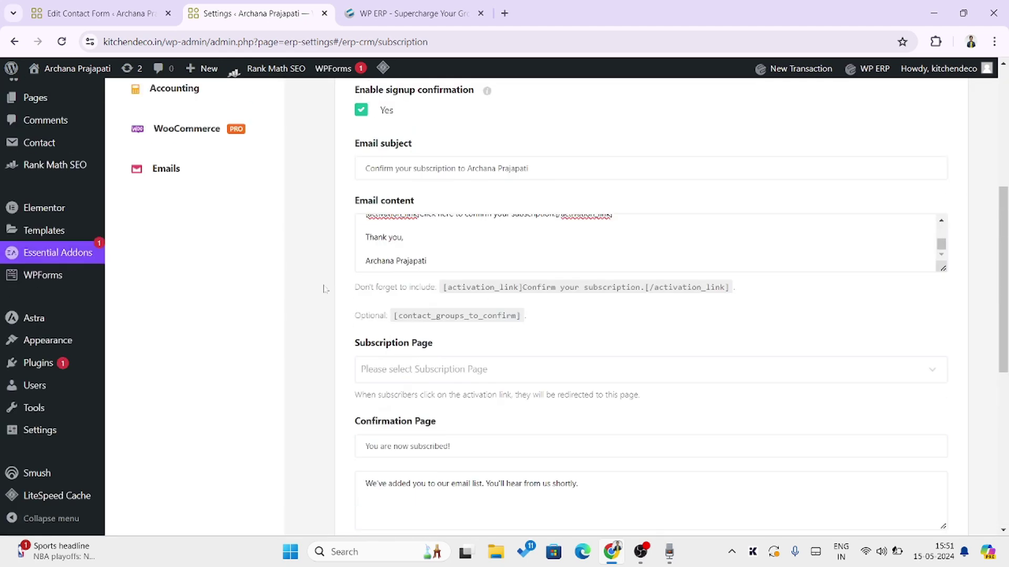
Turn on Auto Import in the Accounting customer settings, importing users from Contact and Company, and save the changes
{"action": "scroll", "coordinate": [324, 289], "scroll_direction": "up", "scroll_amount": 4}
{"action": "left_click", "coordinate": [157, 284]}
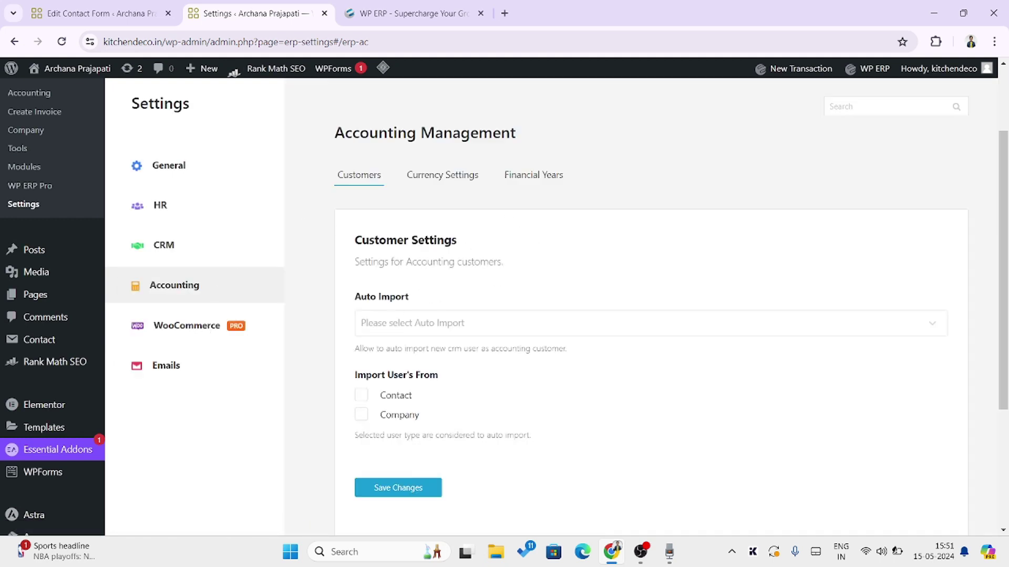
{"action": "left_click", "coordinate": [420, 323]}
{"action": "left_click", "coordinate": [428, 384]}
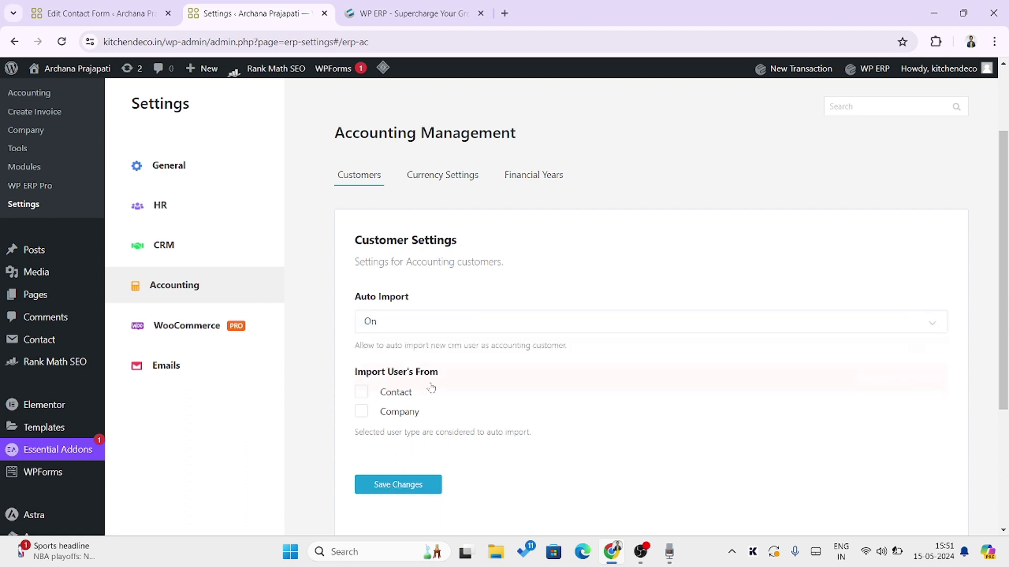
{"action": "scroll", "coordinate": [392, 386], "scroll_direction": "down", "scroll_amount": 1}
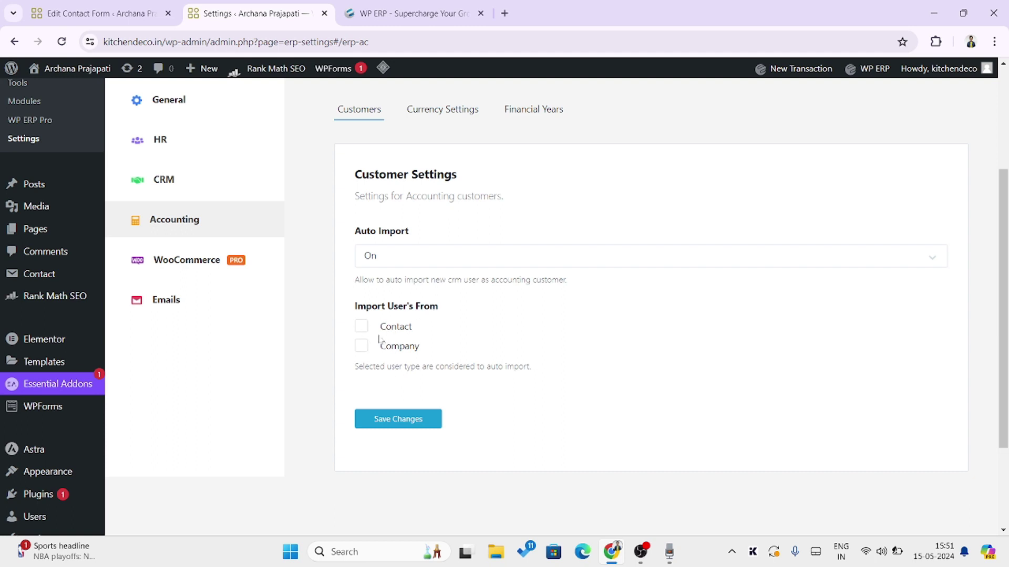
{"action": "left_click", "coordinate": [362, 327]}
{"action": "left_click", "coordinate": [362, 345]}
{"action": "left_click", "coordinate": [409, 428]}
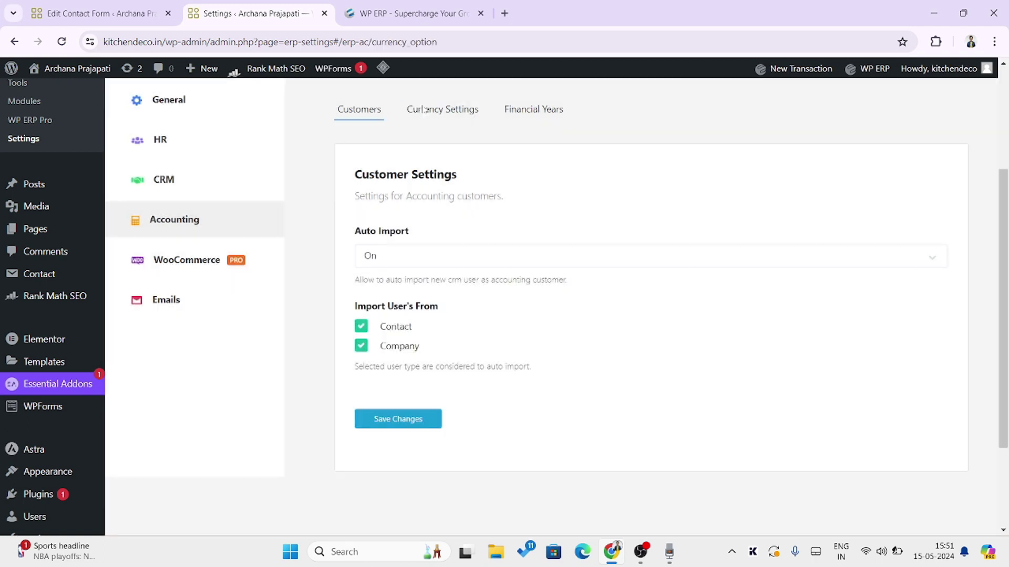
Try the Left with space (₹ 99.99) accounting currency position without saving, and view the Financial Years settings
{"action": "left_click", "coordinate": [423, 109]}
{"action": "left_click", "coordinate": [453, 249]}
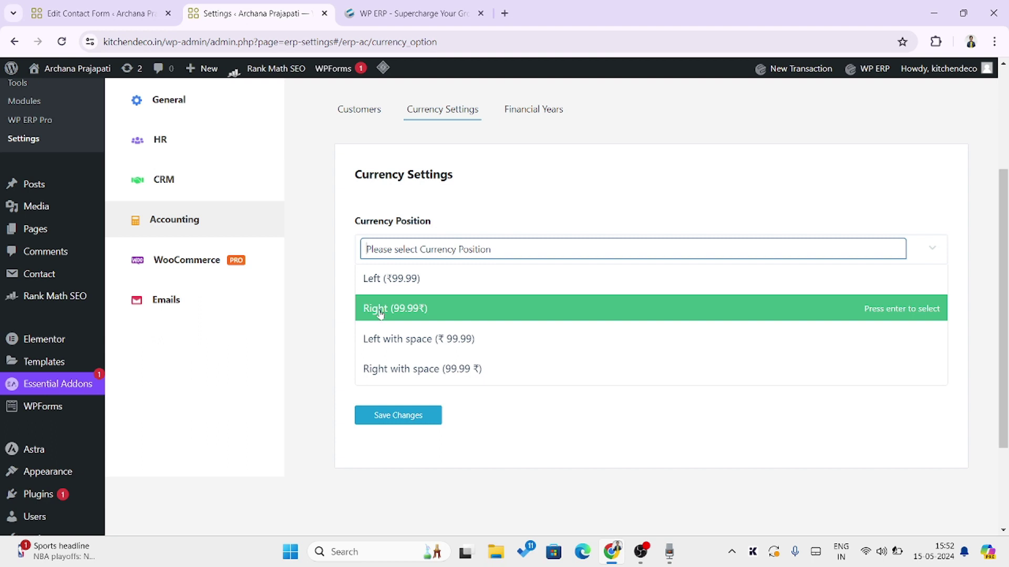
{"action": "left_click", "coordinate": [391, 339]}
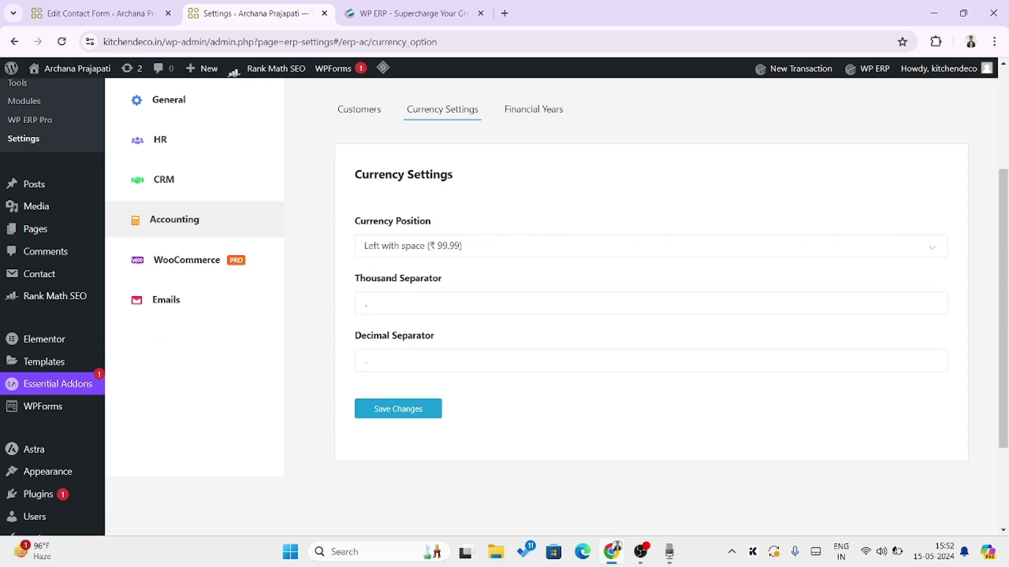
{"action": "left_click", "coordinate": [369, 304]}
{"action": "left_click", "coordinate": [415, 362]}
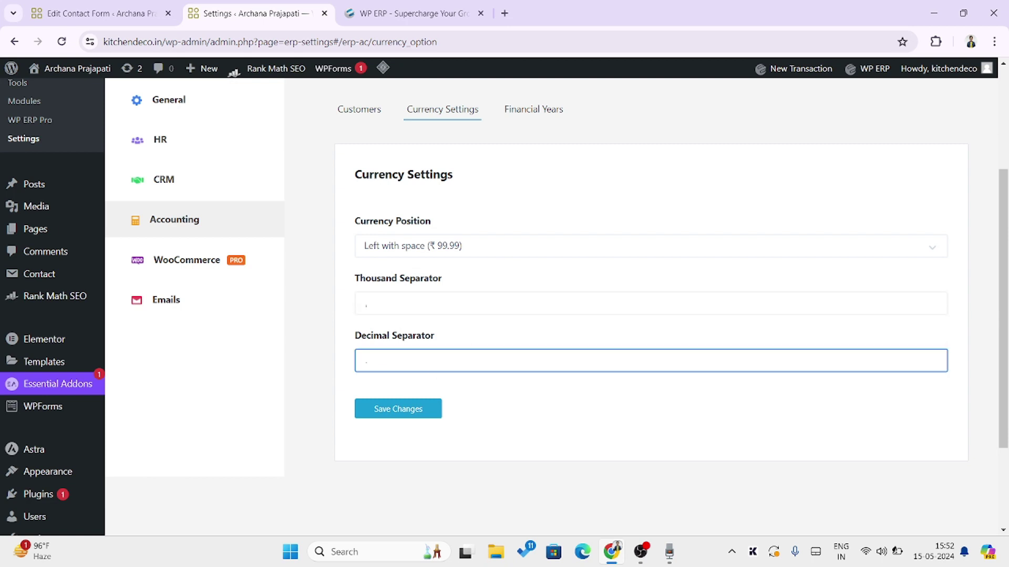
{"action": "left_click", "coordinate": [522, 110]}
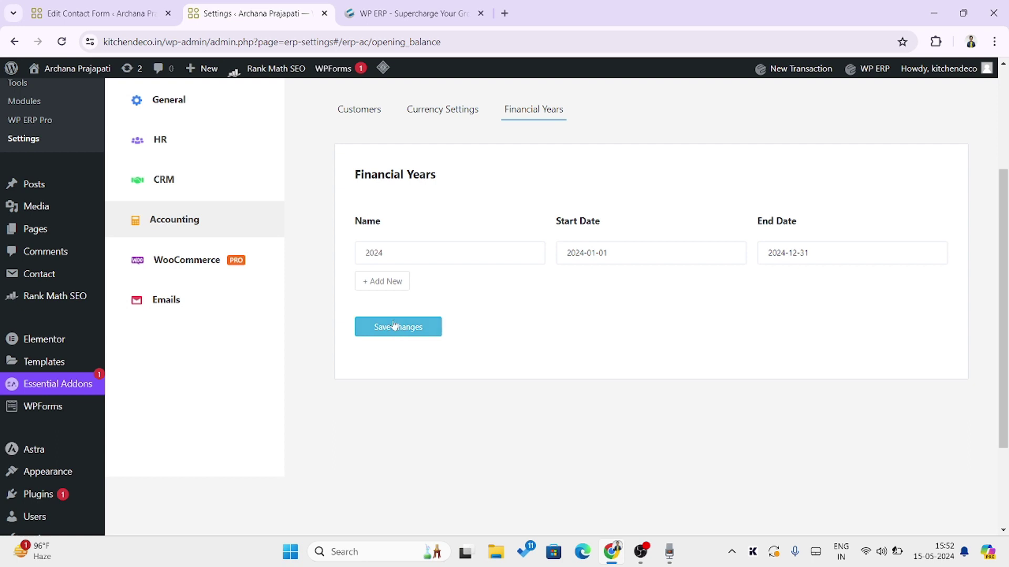
Set the accounting currency position to Left with space (₹ 99.99) and save the currency settings
{"action": "left_click", "coordinate": [430, 111]}
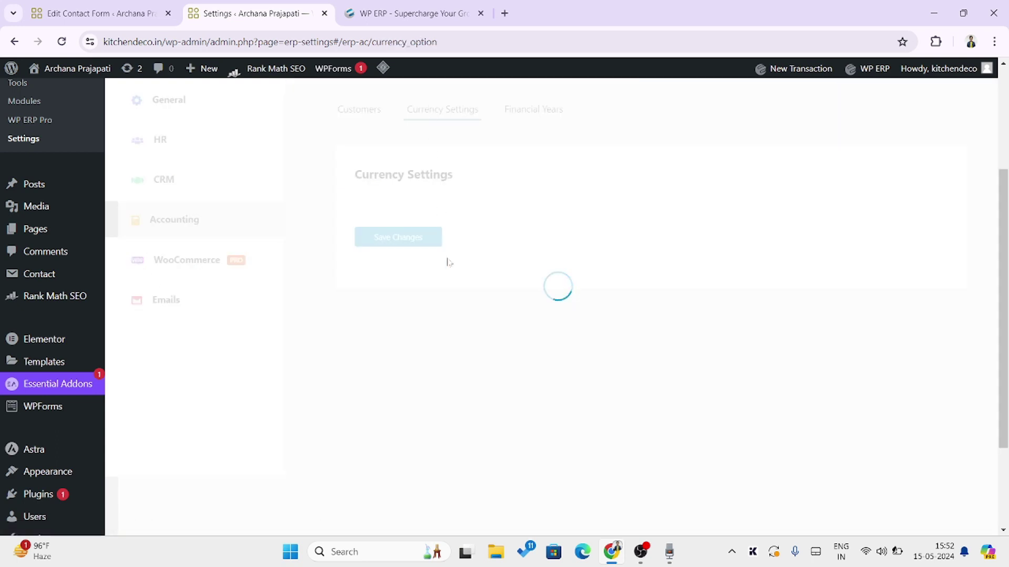
{"action": "left_click", "coordinate": [526, 248]}
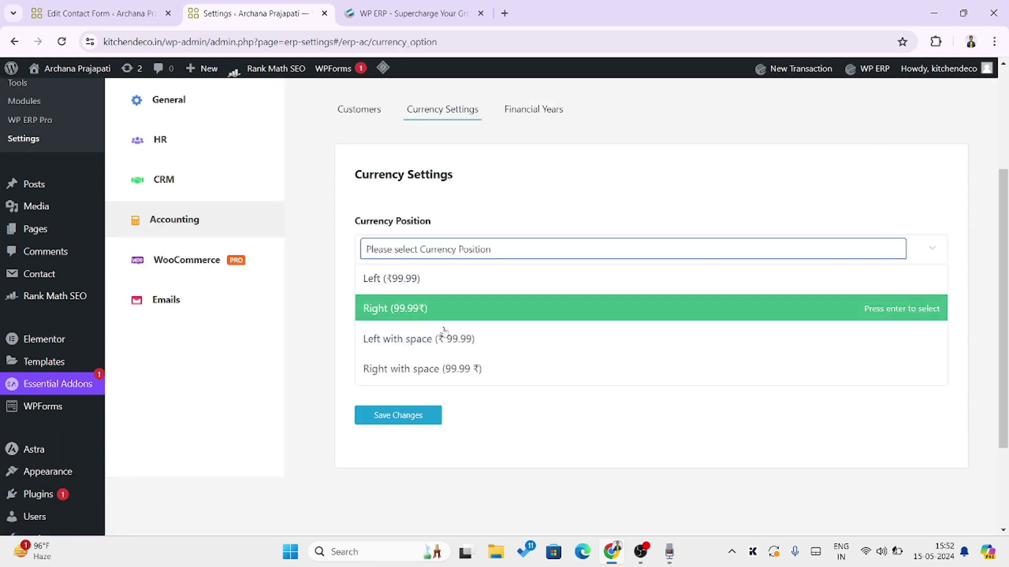
{"action": "left_click", "coordinate": [448, 334]}
{"action": "left_click", "coordinate": [411, 418]}
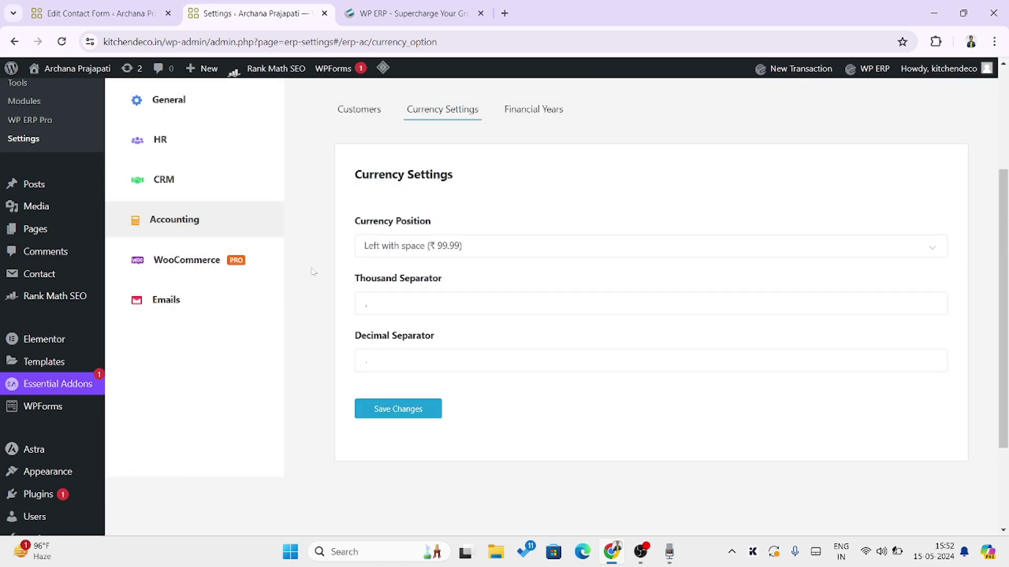
Check the WooCommerce settings, and review the general email sender name, sender address, header image and footer text
{"action": "left_click", "coordinate": [188, 265]}
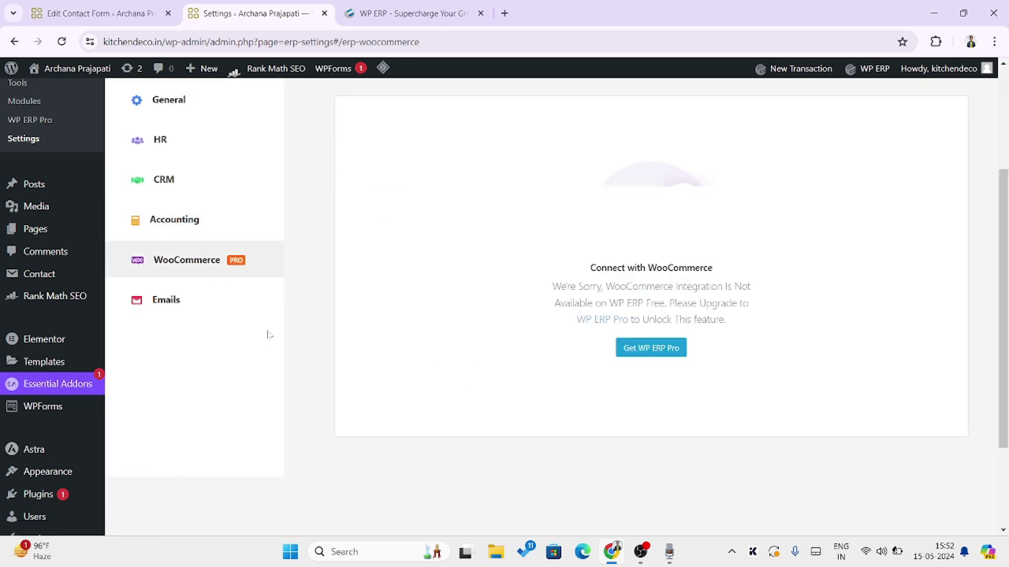
{"action": "left_click", "coordinate": [168, 312]}
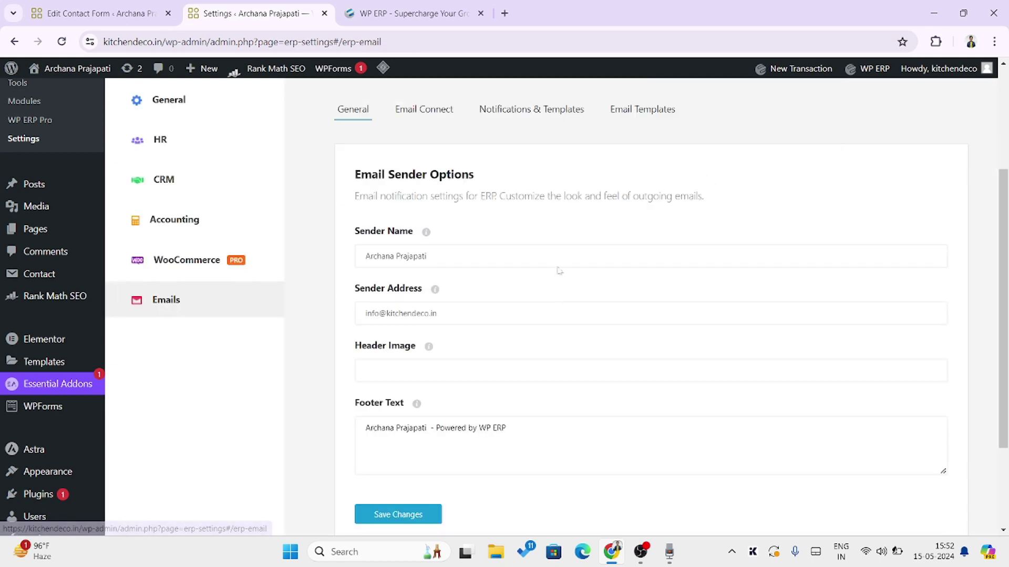
{"action": "left_click", "coordinate": [526, 257]}
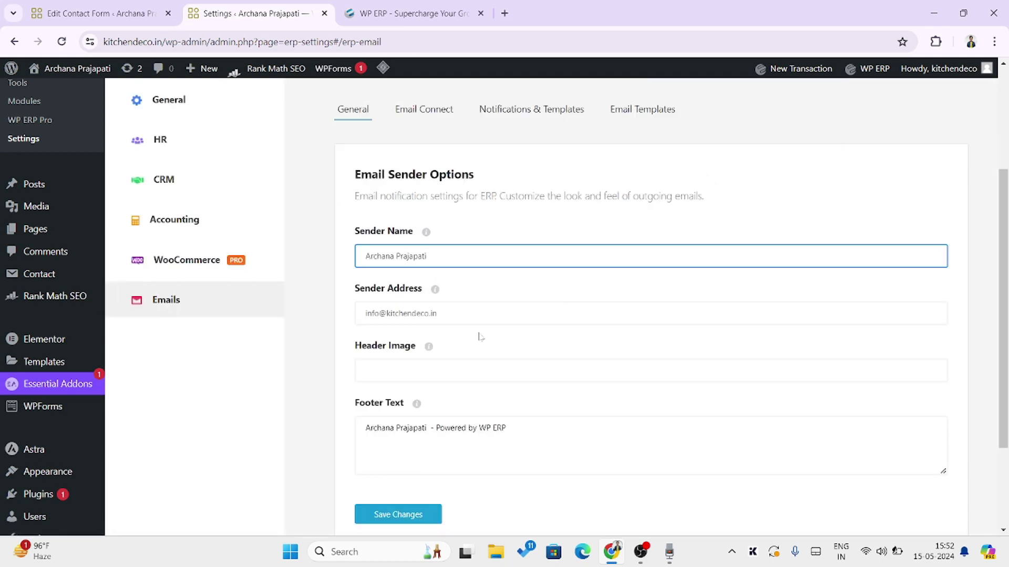
{"action": "left_click", "coordinate": [480, 314]}
{"action": "left_click_drag", "start_coordinate": [379, 314], "coordinate": [309, 329]}
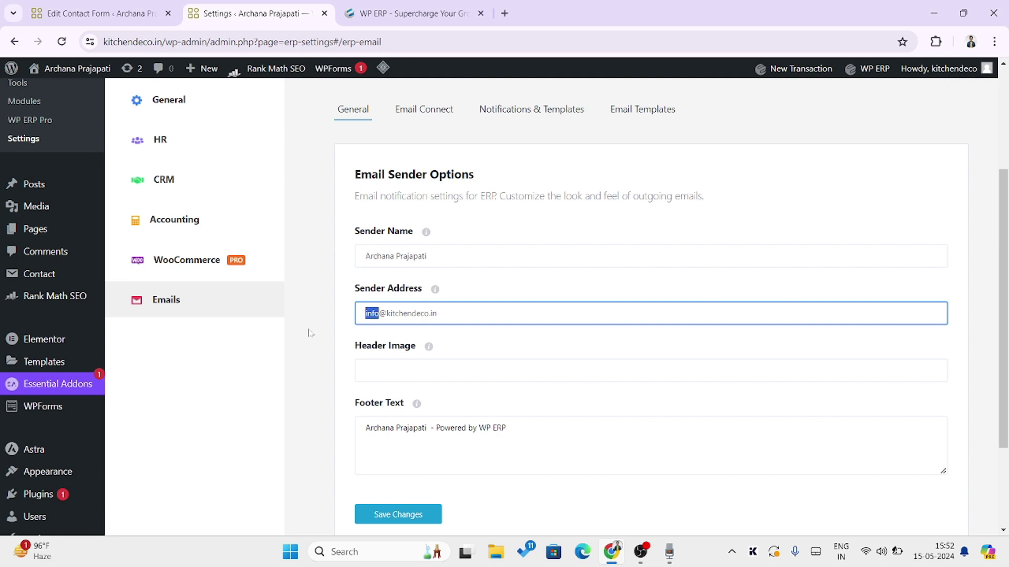
{"action": "left_click", "coordinate": [404, 371]}
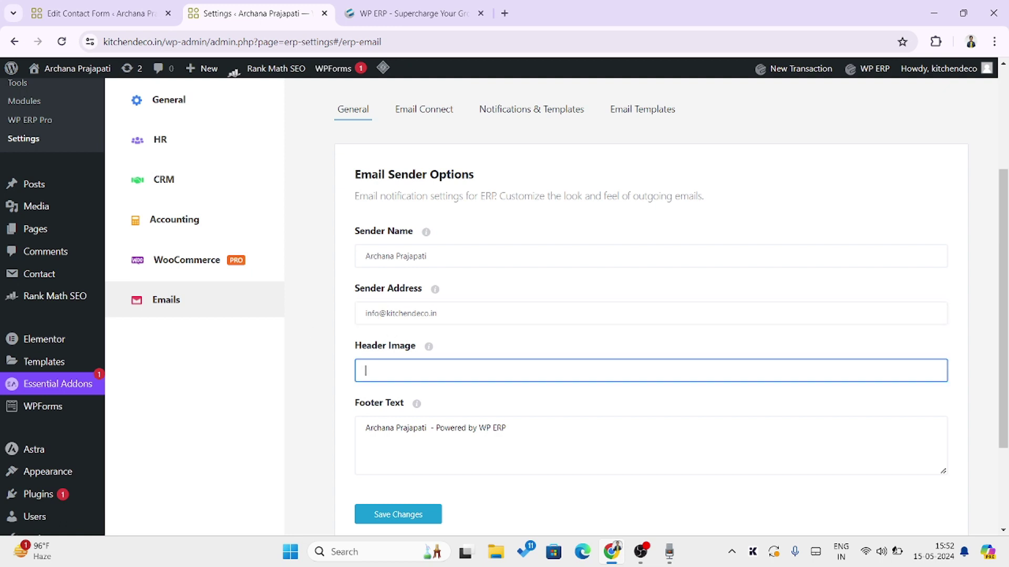
{"action": "left_click", "coordinate": [422, 428]}
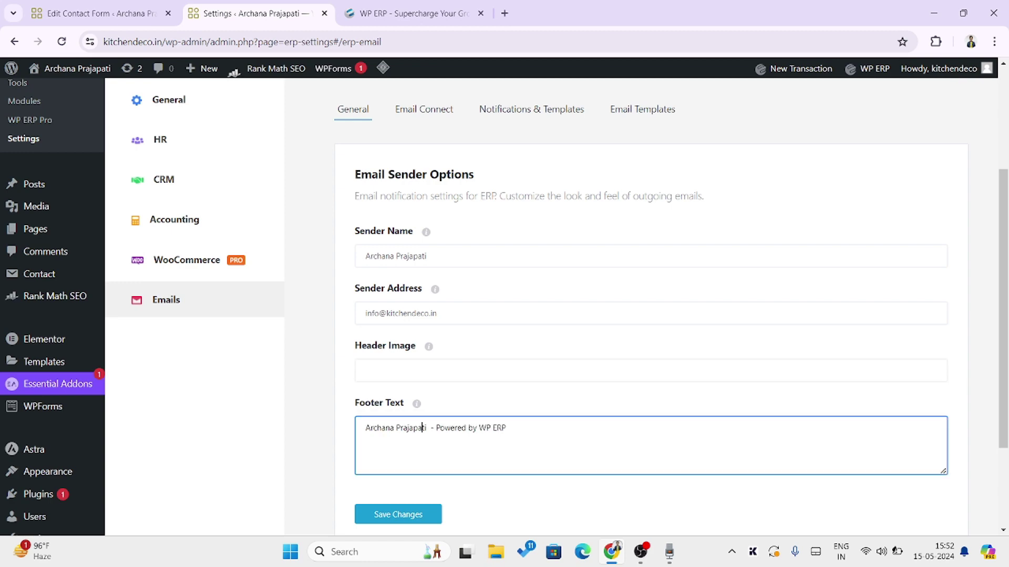
{"action": "left_click", "coordinate": [446, 372]}
{"action": "left_click", "coordinate": [448, 359]}
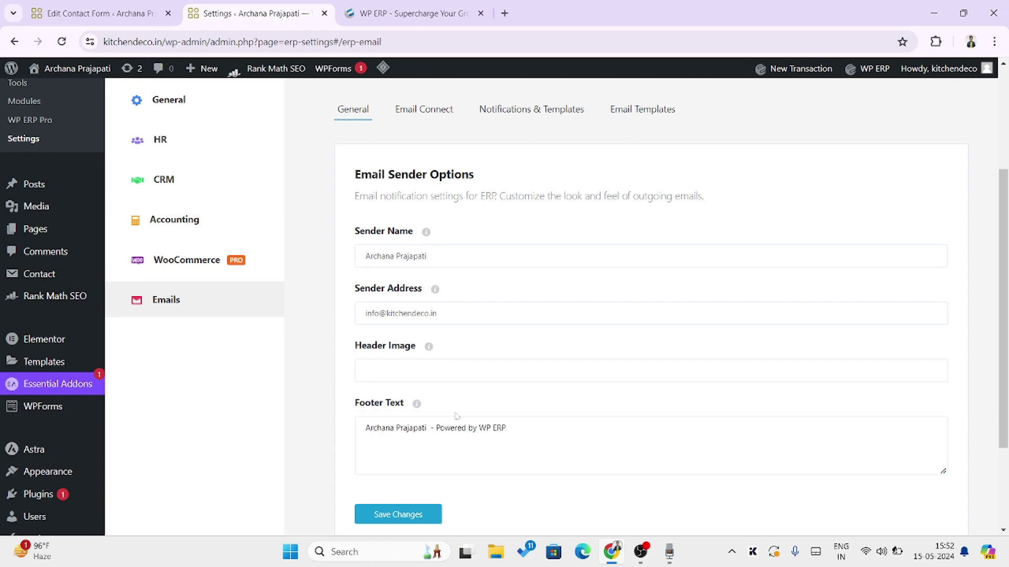
{"action": "left_click_drag", "start_coordinate": [486, 428], "coordinate": [281, 438]}
{"action": "scroll", "coordinate": [466, 513], "scroll_direction": "down", "scroll_amount": 1}
Open the Email Connect settings and look over the outgoing SMTP and incoming IMAP options
{"action": "scroll", "coordinate": [498, 260], "scroll_direction": "up", "scroll_amount": 3}
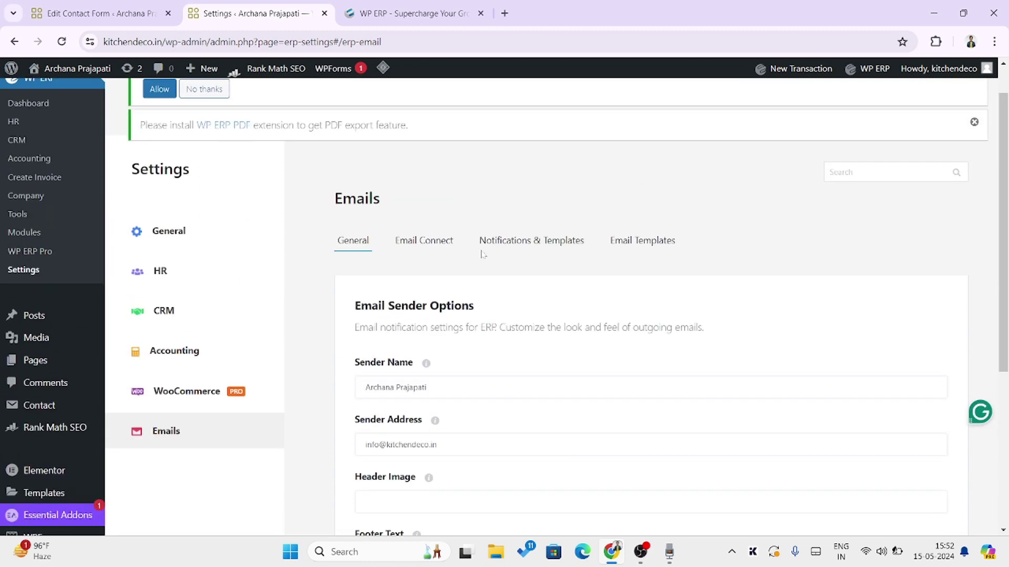
{"action": "left_click", "coordinate": [449, 246]}
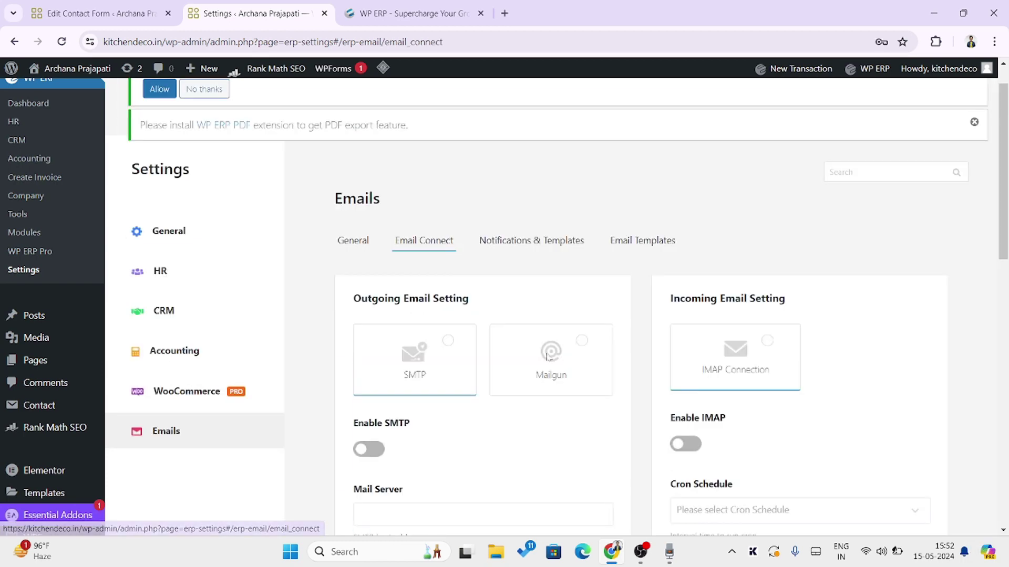
{"action": "scroll", "coordinate": [432, 295], "scroll_direction": "down", "scroll_amount": 1}
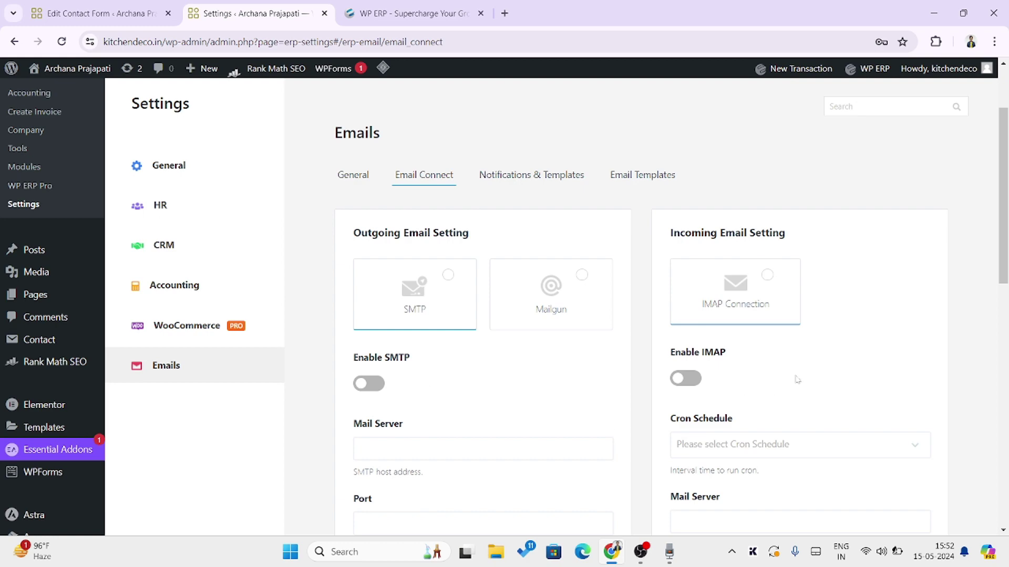
{"action": "scroll", "coordinate": [786, 373], "scroll_direction": "down", "scroll_amount": 8}
{"action": "scroll", "coordinate": [510, 268], "scroll_direction": "up", "scroll_amount": 10}
{"action": "scroll", "coordinate": [440, 322], "scroll_direction": "down", "scroll_amount": 1}
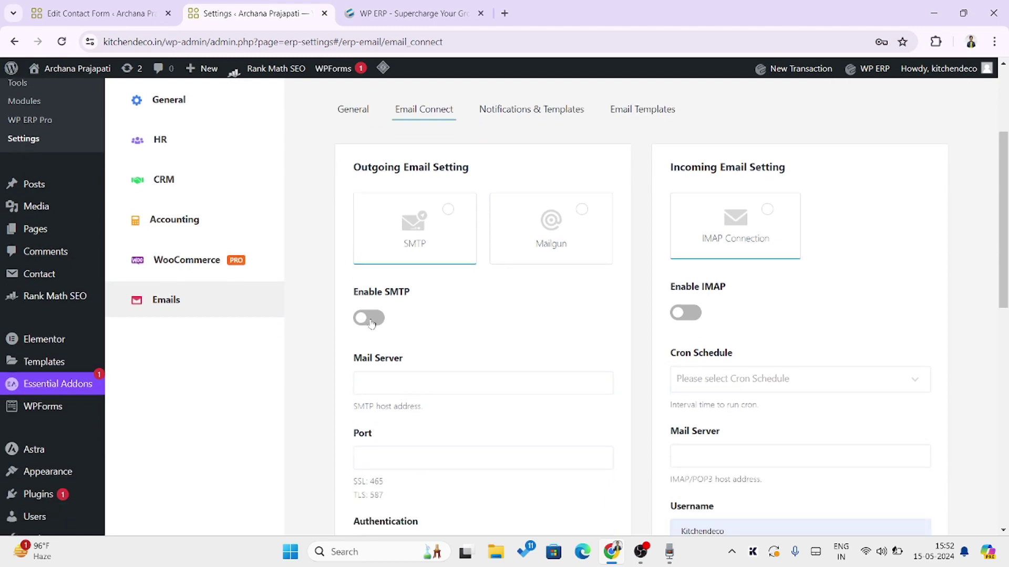
Enable SMTP for outgoing email, and check its mail server, port and authentication options without choosing an authentication type
{"action": "left_click", "coordinate": [369, 318]}
{"action": "scroll", "coordinate": [422, 325], "scroll_direction": "down", "scroll_amount": 2}
{"action": "left_click", "coordinate": [368, 251]}
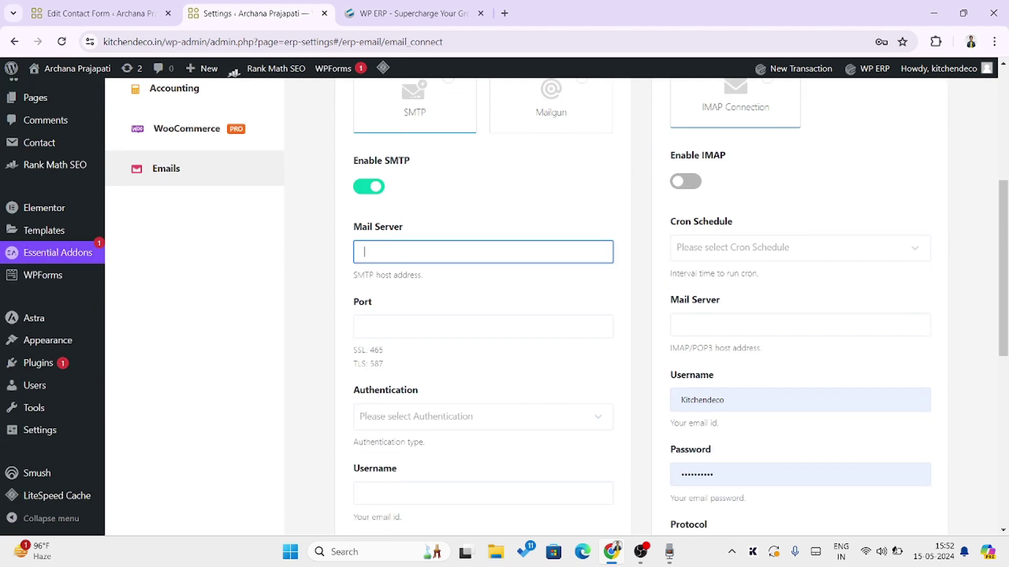
{"action": "scroll", "coordinate": [401, 305], "scroll_direction": "down", "scroll_amount": 1}
{"action": "left_click", "coordinate": [399, 261]}
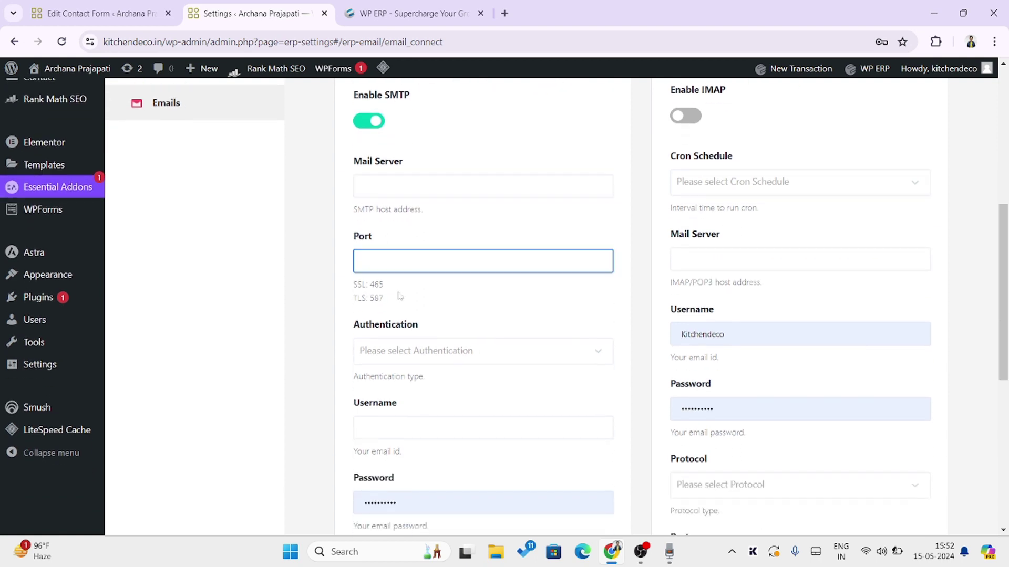
{"action": "scroll", "coordinate": [399, 296], "scroll_direction": "down", "scroll_amount": 2}
{"action": "key", "text": "Tab"}
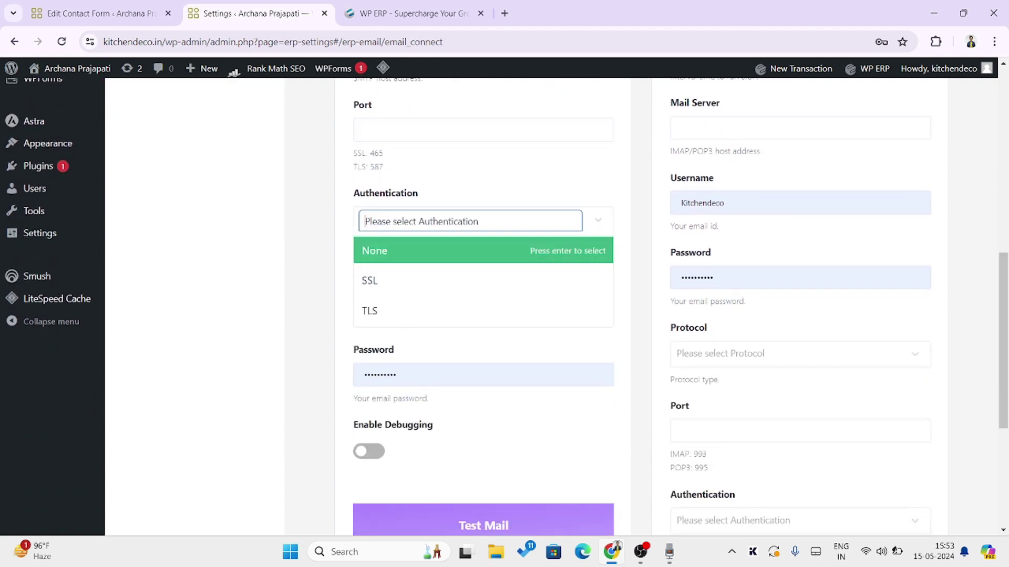
{"action": "left_click", "coordinate": [317, 313]}
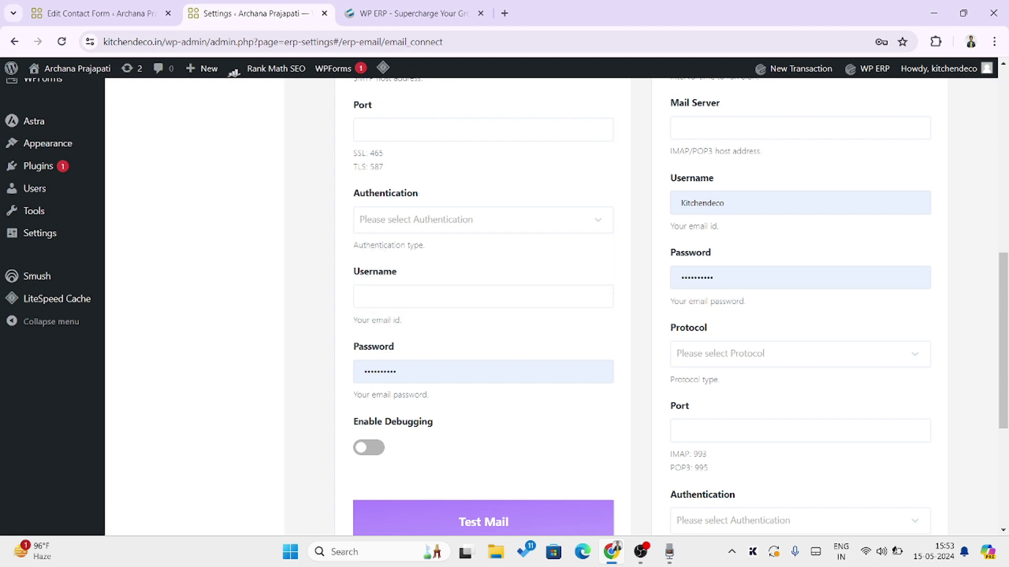
Set the SMTP port to 465 and authentication to SSL, enter the sender's email as username, and check the test mail section
{"action": "scroll", "coordinate": [473, 413], "scroll_direction": "down", "scroll_amount": 2}
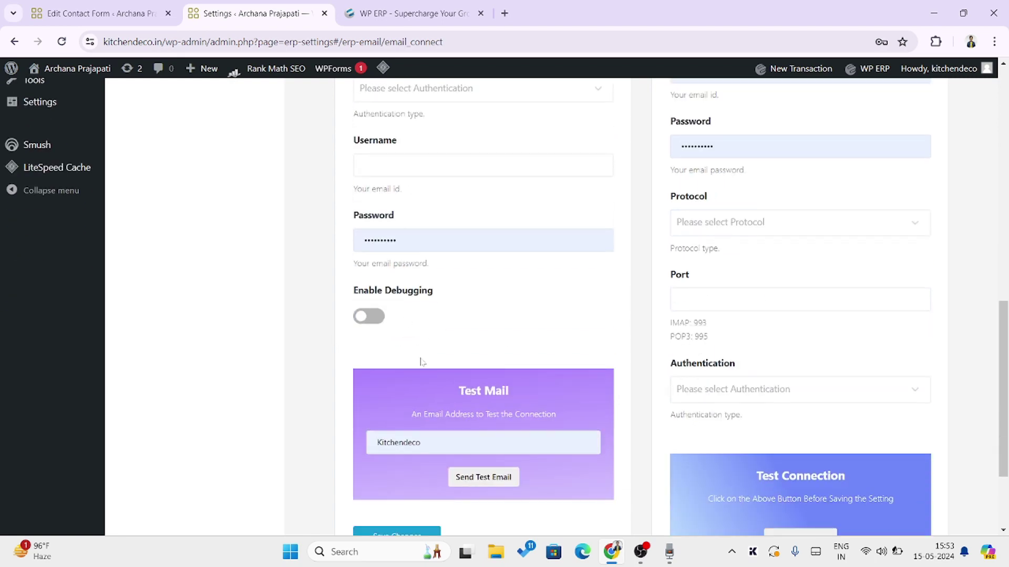
{"action": "scroll", "coordinate": [436, 389], "scroll_direction": "down", "scroll_amount": 2}
{"action": "scroll", "coordinate": [452, 415], "scroll_direction": "up", "scroll_amount": 4}
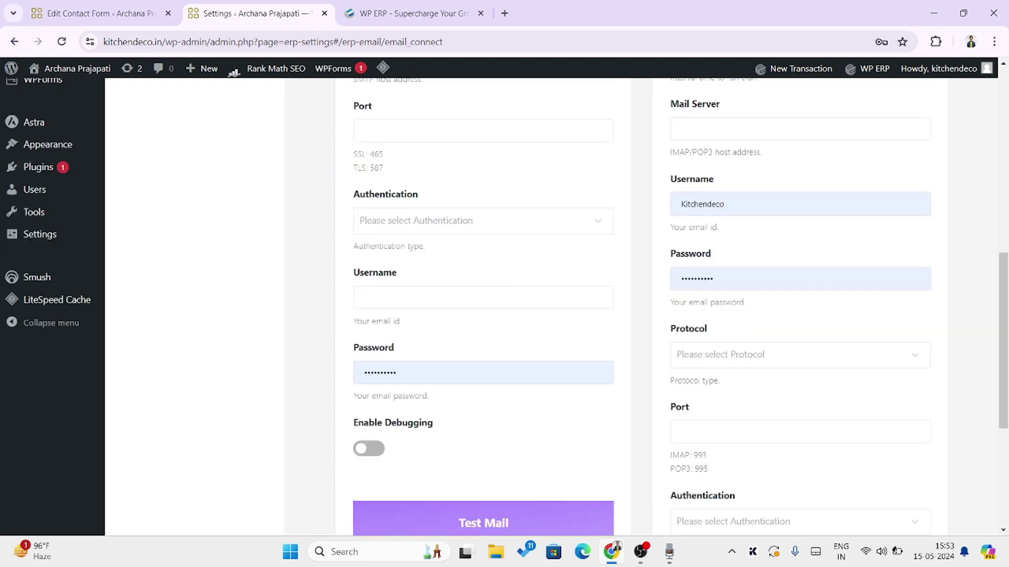
{"action": "scroll", "coordinate": [483, 305], "scroll_direction": "up", "scroll_amount": 3}
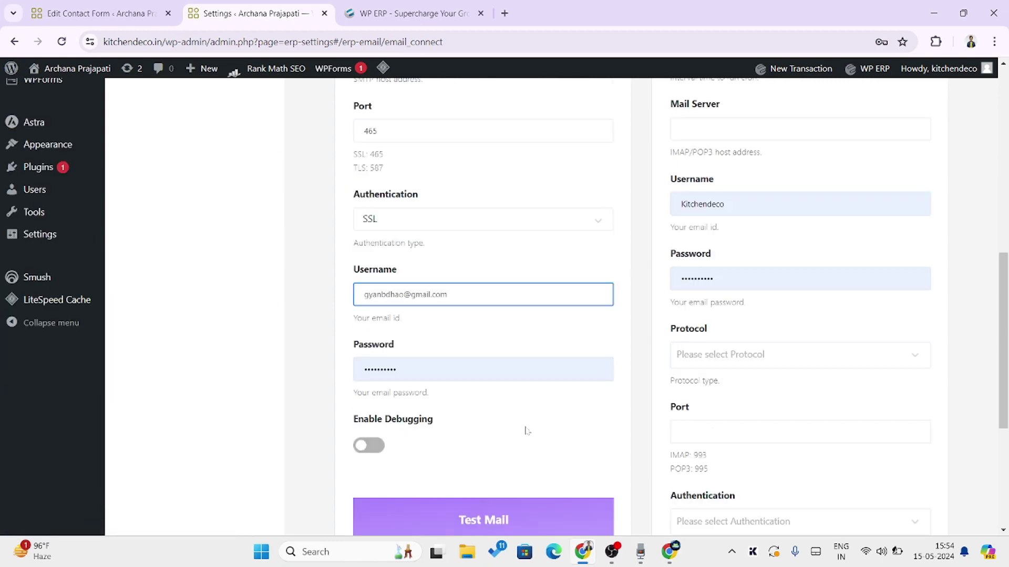
{"action": "scroll", "coordinate": [527, 431], "scroll_direction": "down", "scroll_amount": 5}
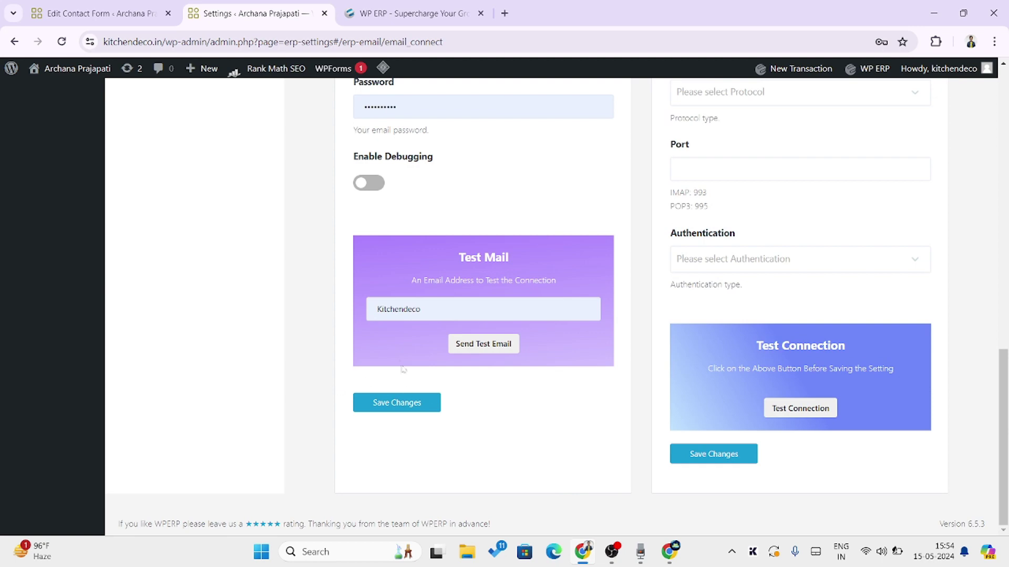
Open the email Notifications & Templates settings and review the HRM notification templates
{"action": "scroll", "coordinate": [359, 429], "scroll_direction": "up", "scroll_amount": 13}
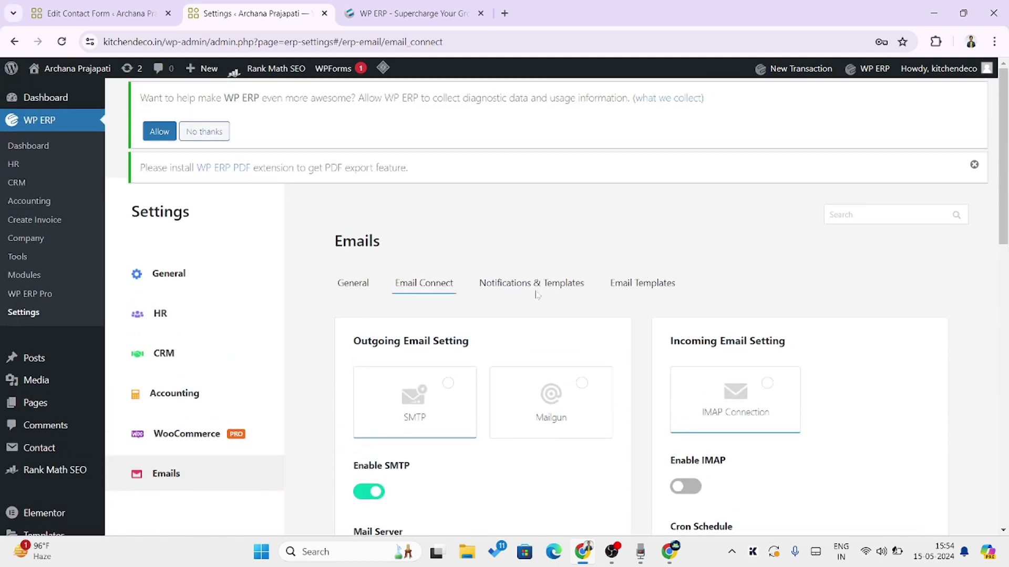
{"action": "left_click", "coordinate": [528, 288]}
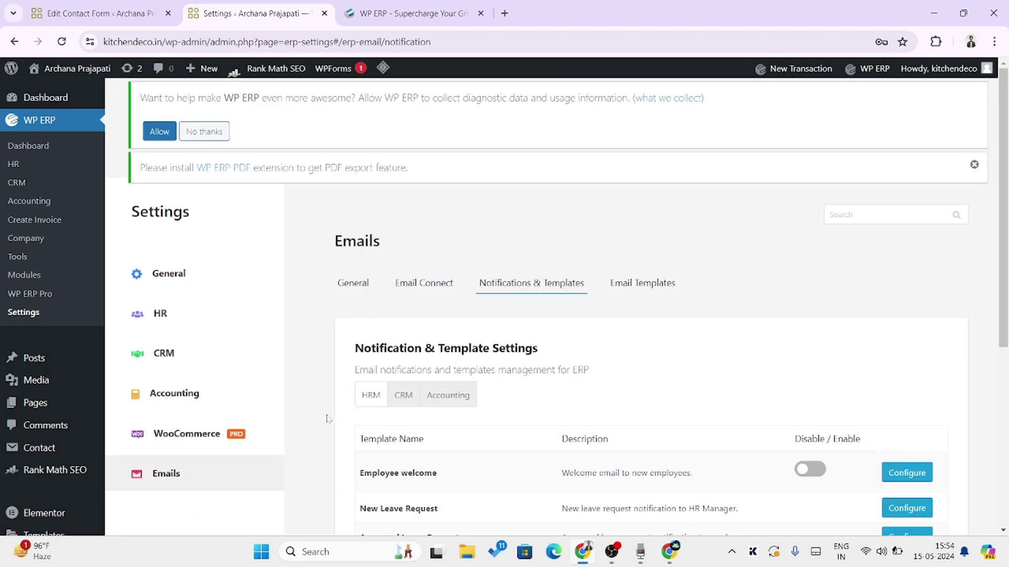
{"action": "scroll", "coordinate": [328, 419], "scroll_direction": "down", "scroll_amount": 2}
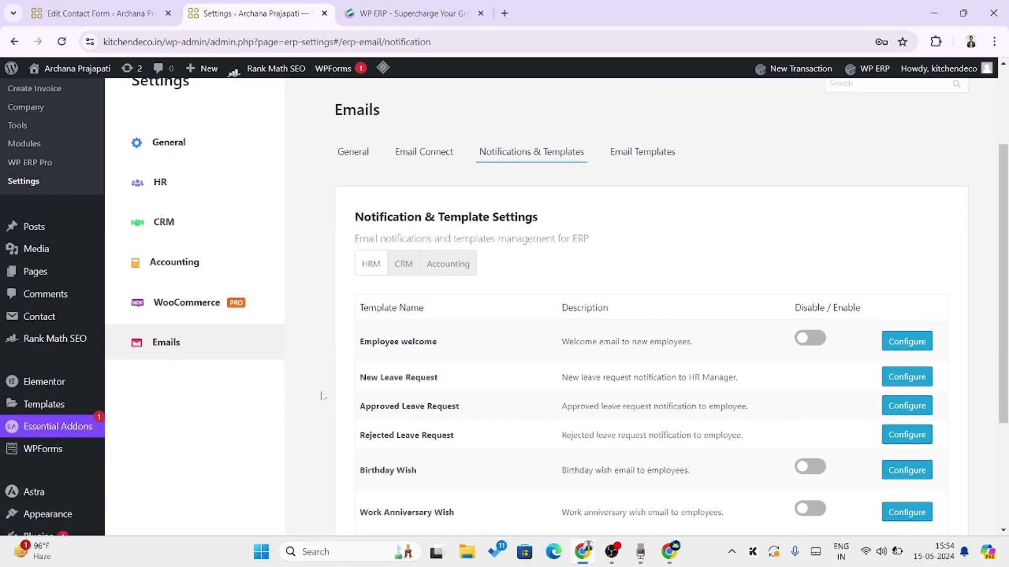
{"action": "scroll", "coordinate": [323, 396], "scroll_direction": "down", "scroll_amount": 1}
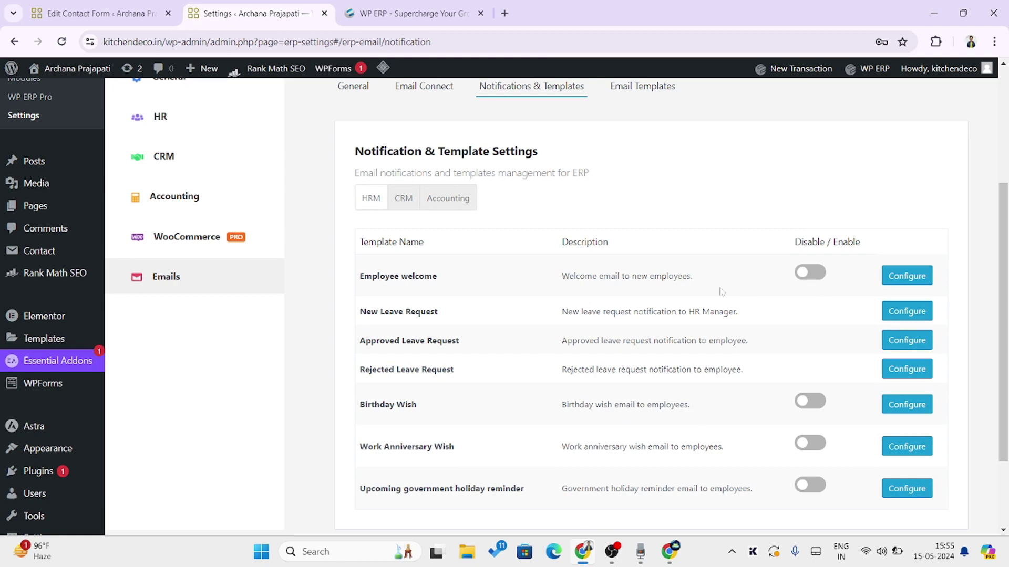
{"action": "scroll", "coordinate": [605, 297], "scroll_direction": "down", "scroll_amount": 2}
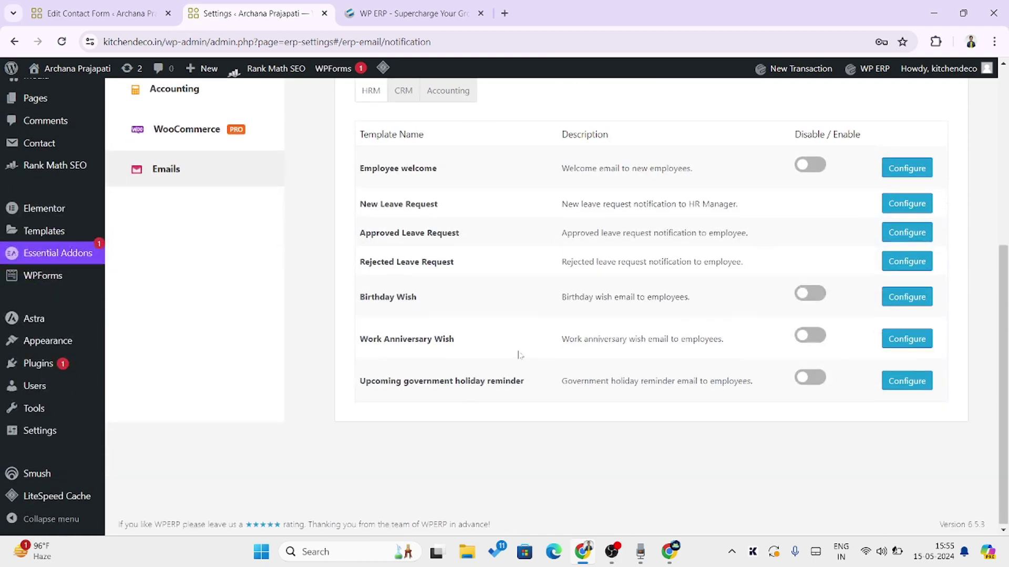
Review the CRM and Accounting notification templates in the email Notifications & Templates settings
{"action": "scroll", "coordinate": [519, 355], "scroll_direction": "up", "scroll_amount": 4}
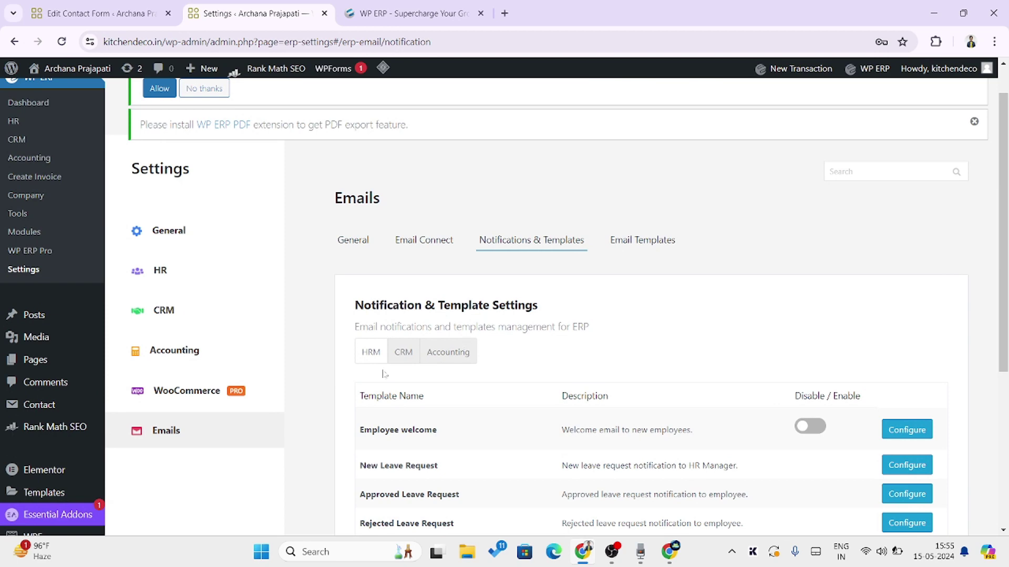
{"action": "left_click", "coordinate": [404, 358]}
{"action": "scroll", "coordinate": [472, 370], "scroll_direction": "down", "scroll_amount": 2}
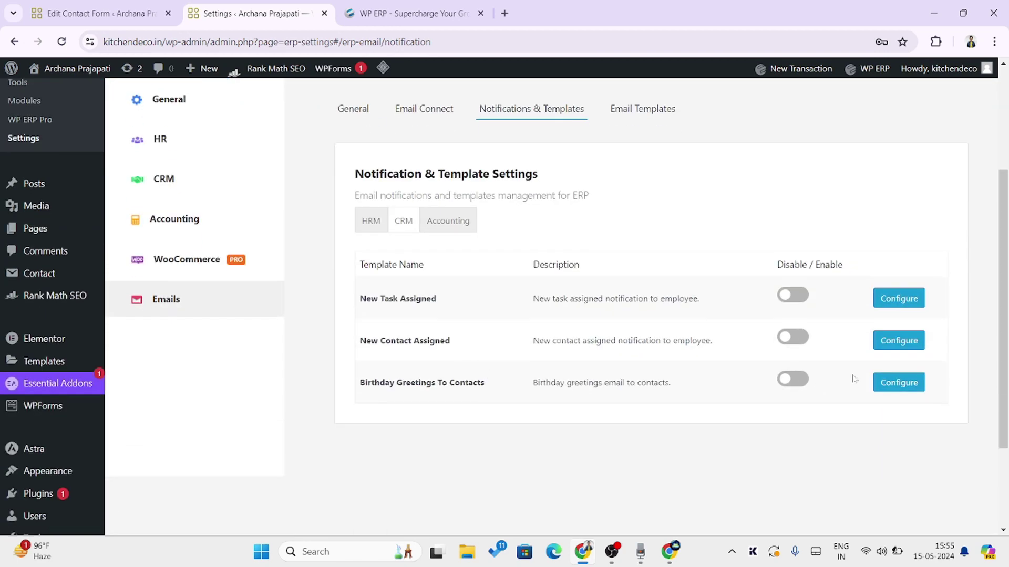
{"action": "left_click", "coordinate": [461, 234]}
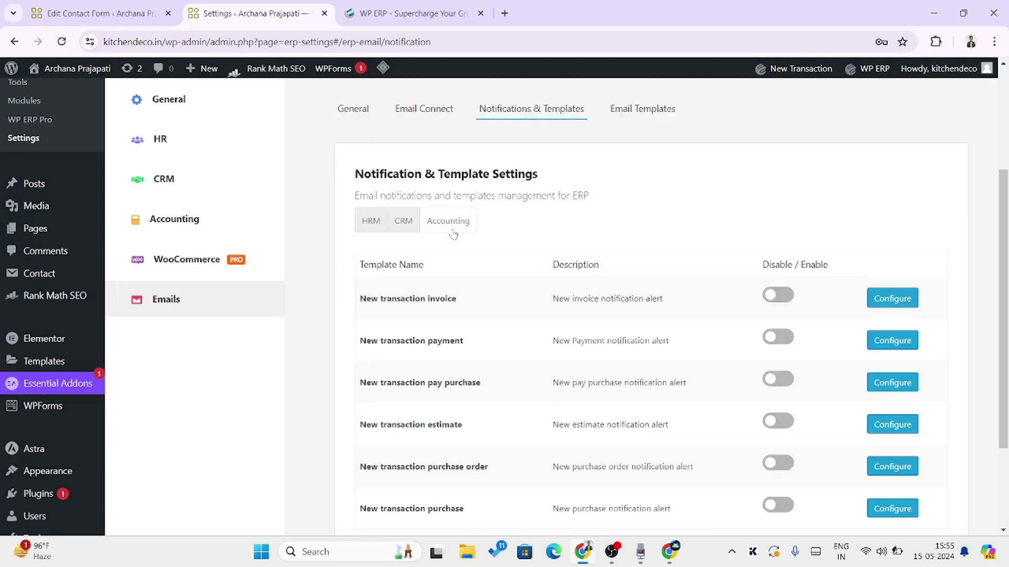
{"action": "scroll", "coordinate": [646, 360], "scroll_direction": "down", "scroll_amount": 3}
{"action": "scroll", "coordinate": [640, 360], "scroll_direction": "up", "scroll_amount": 5}
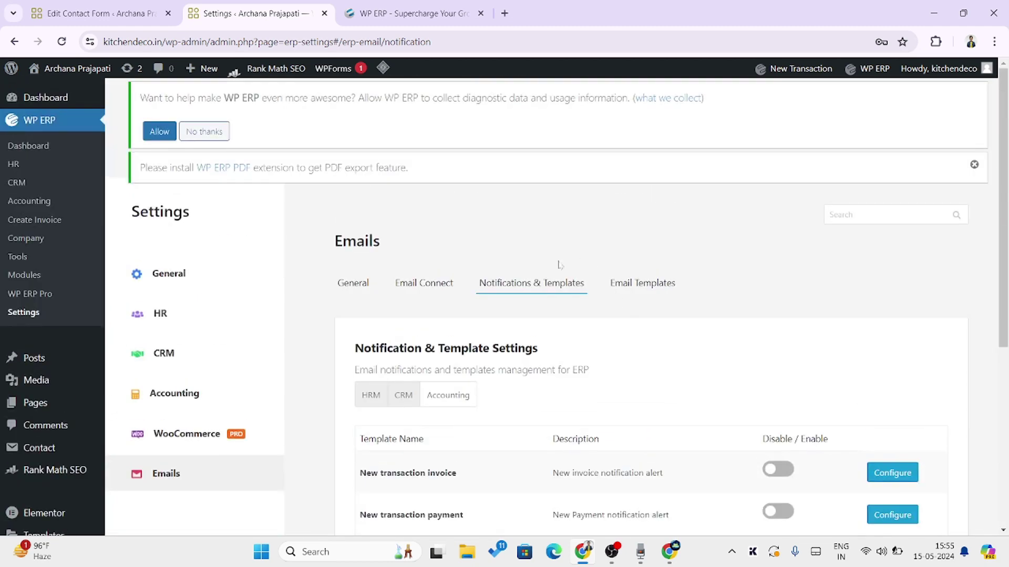
Open the Email Templates settings and look over the Saved Replies section
{"action": "left_click", "coordinate": [639, 288]}
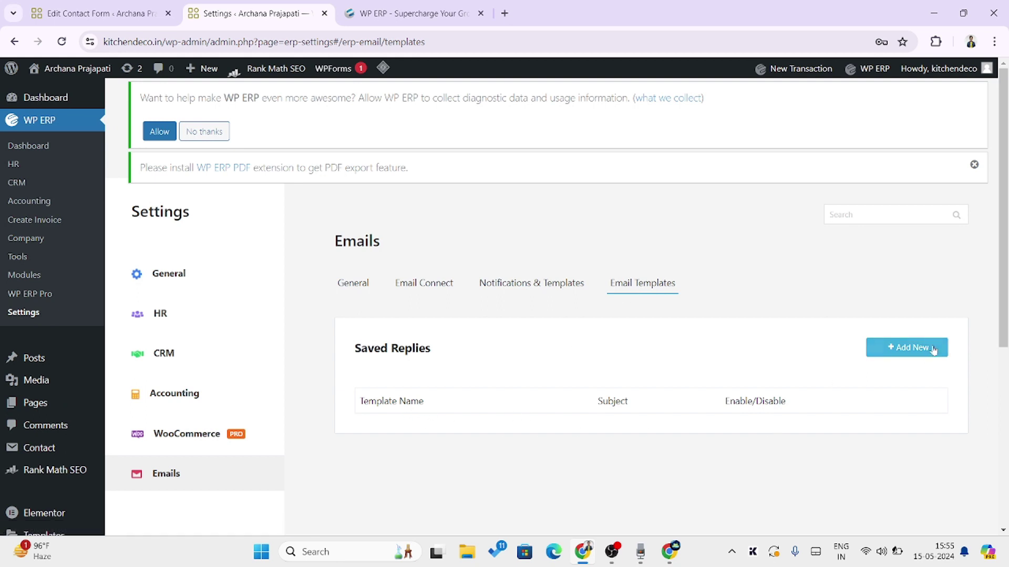
{"action": "scroll", "coordinate": [318, 473], "scroll_direction": "down", "scroll_amount": 3}
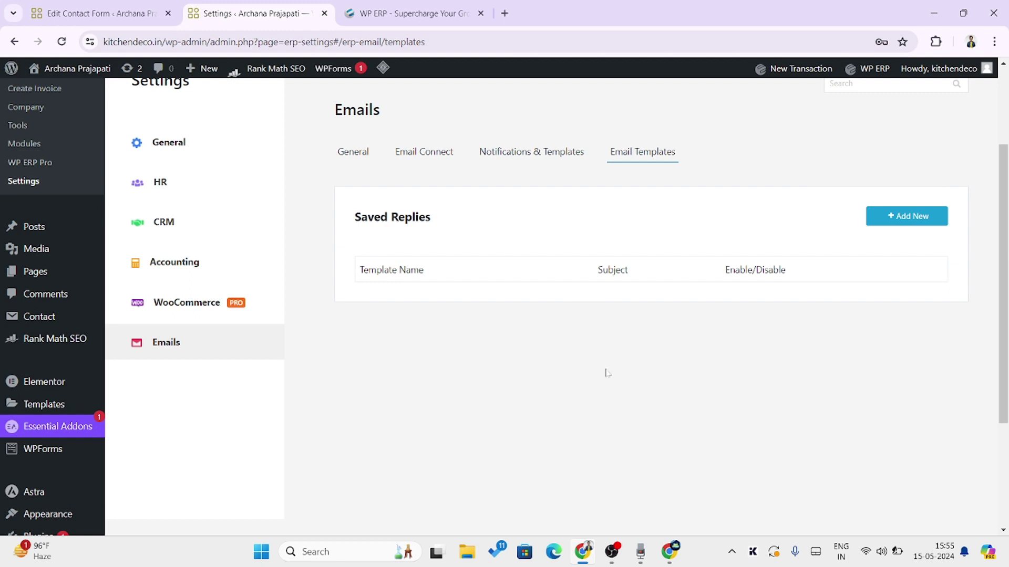
{"action": "scroll", "coordinate": [540, 206], "scroll_direction": "up", "scroll_amount": 3}
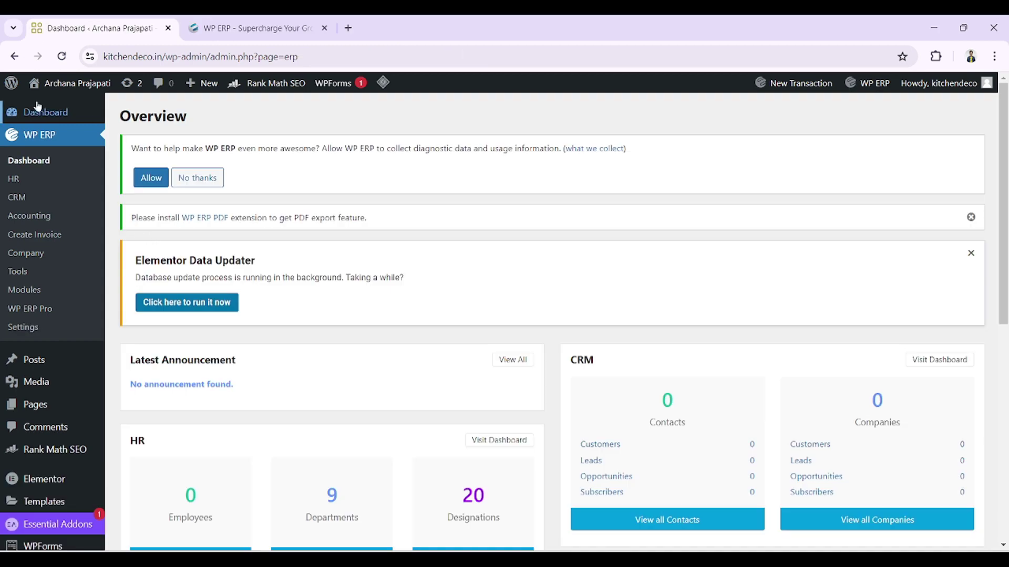
Look over the WP ERP dashboard overview, including its HR, CRM, Accounting and latest blog sections
{"action": "scroll", "coordinate": [260, 319], "scroll_direction": "down", "scroll_amount": 3}
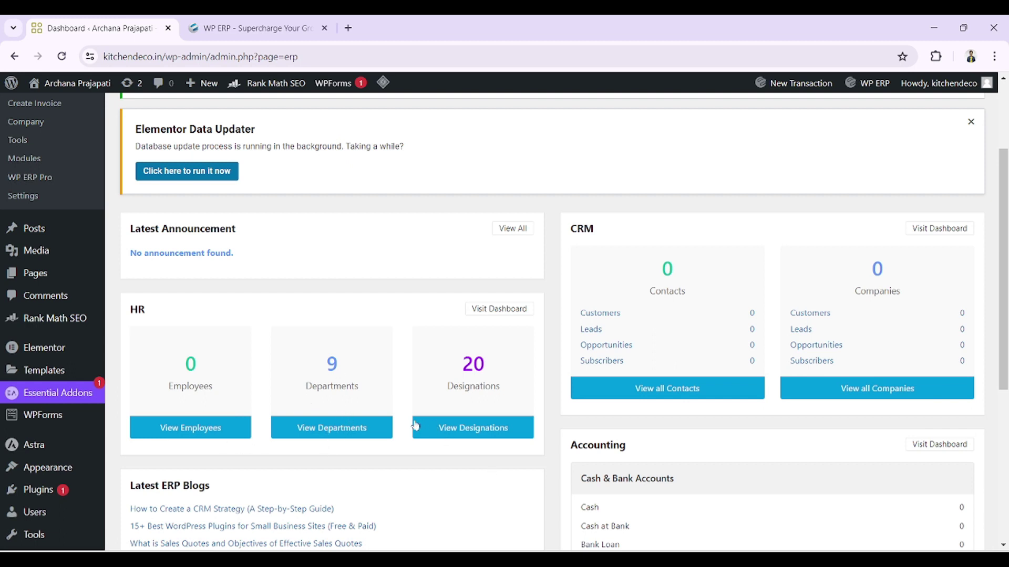
{"action": "scroll", "coordinate": [503, 441], "scroll_direction": "down", "scroll_amount": 3}
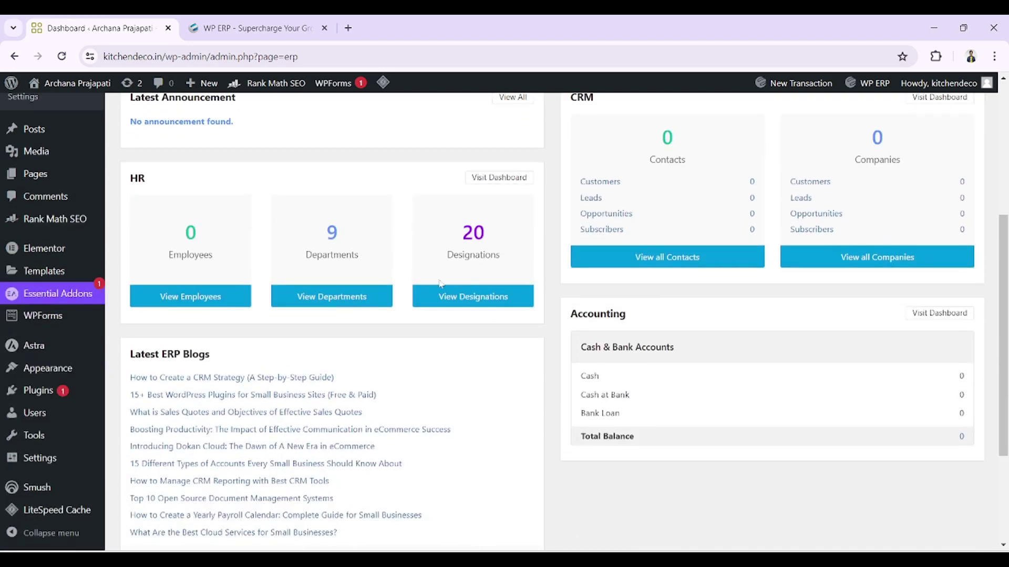
{"action": "scroll", "coordinate": [394, 502], "scroll_direction": "down", "scroll_amount": 3}
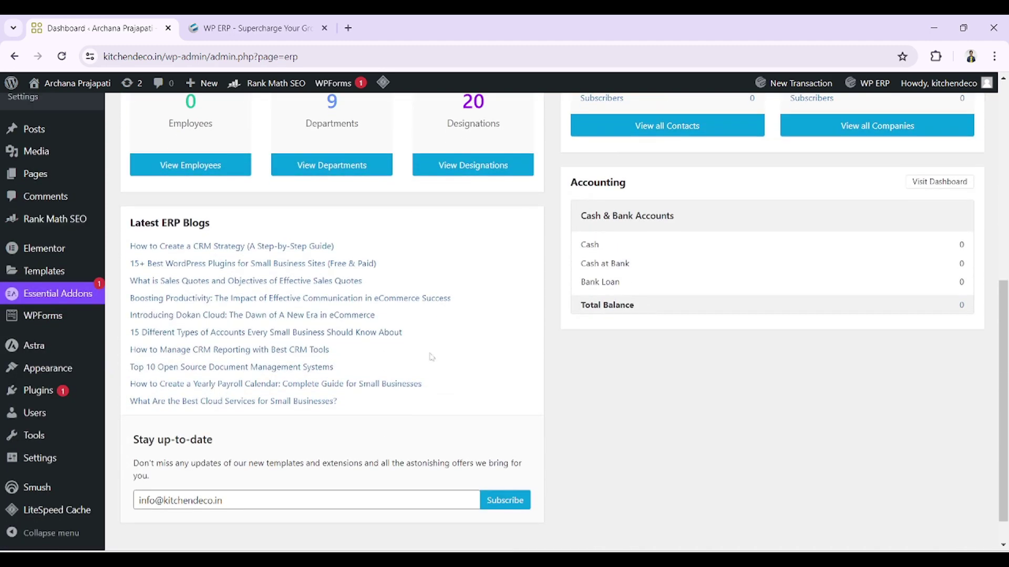
{"action": "scroll", "coordinate": [637, 388], "scroll_direction": "up", "scroll_amount": 3}
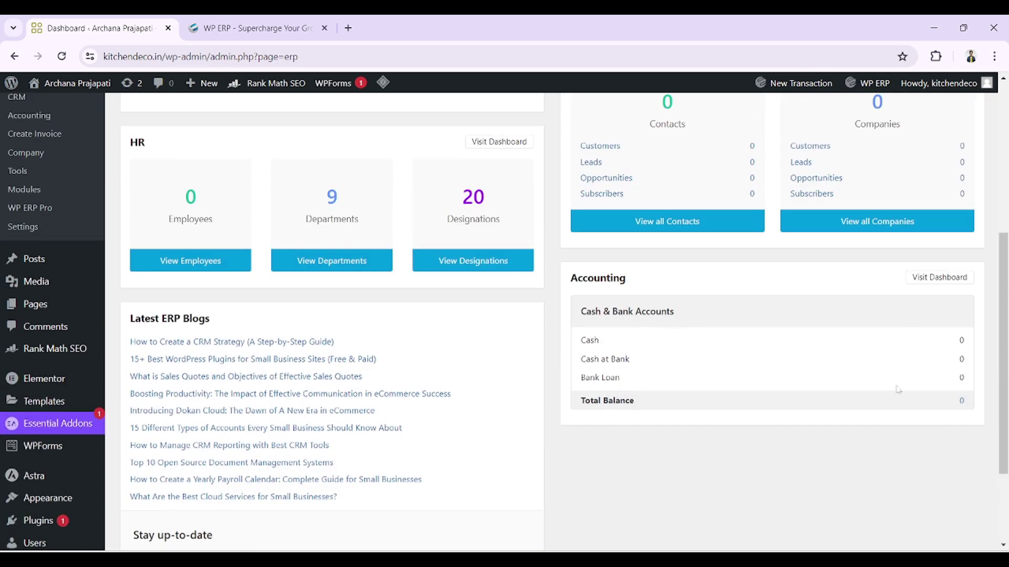
{"action": "scroll", "coordinate": [941, 303], "scroll_direction": "up", "scroll_amount": 3}
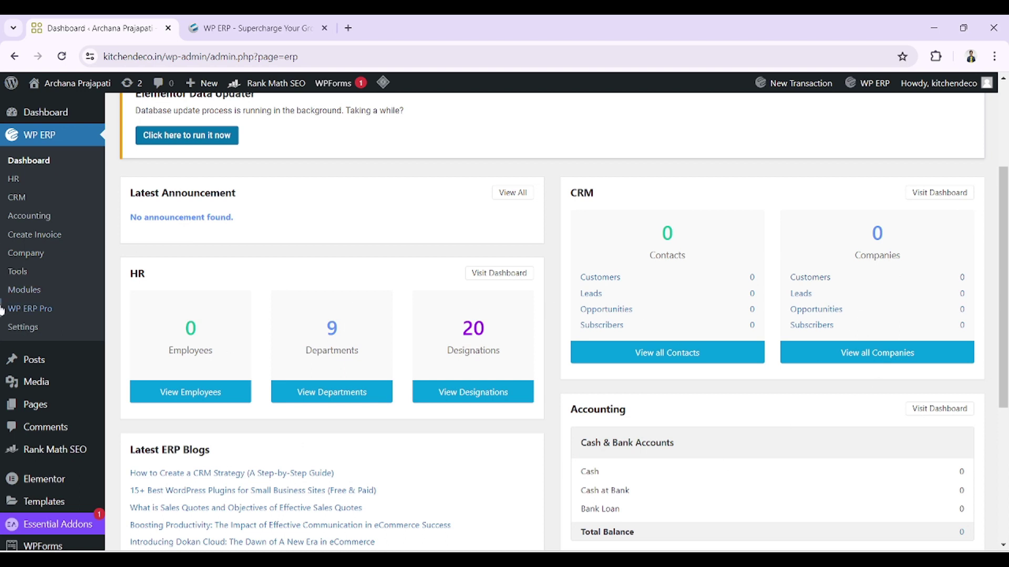
Open the HR Management overview and examine its employee, department and designation summaries, announcements and leave calendar
{"action": "left_click", "coordinate": [14, 180]}
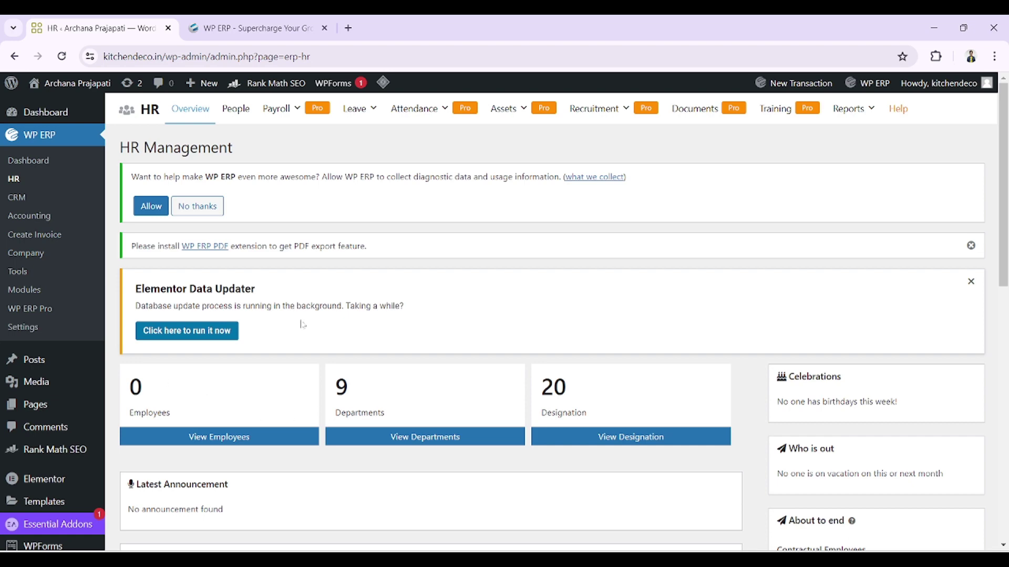
{"action": "scroll", "coordinate": [303, 324], "scroll_direction": "down", "scroll_amount": 4}
{"action": "scroll", "coordinate": [303, 324], "scroll_direction": "down", "scroll_amount": 5}
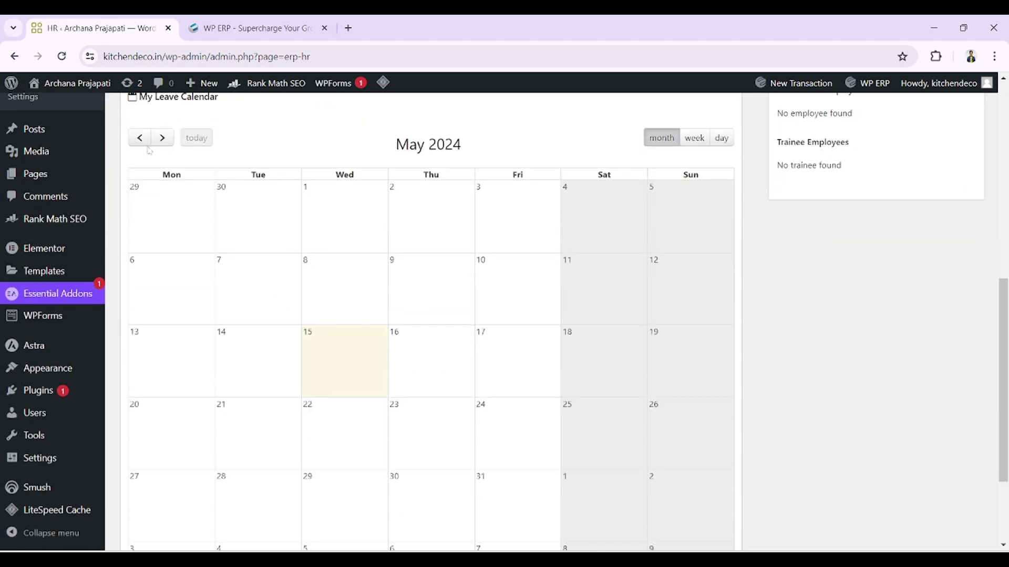
{"action": "scroll", "coordinate": [150, 152], "scroll_direction": "up", "scroll_amount": 1}
{"action": "scroll", "coordinate": [504, 287], "scroll_direction": "down", "scroll_amount": 3}
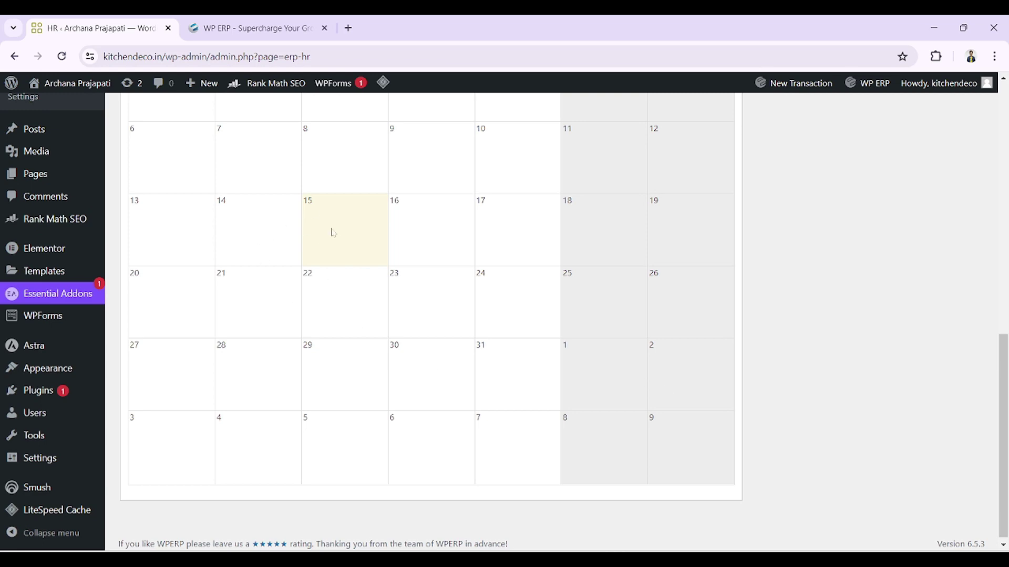
{"action": "scroll", "coordinate": [460, 368], "scroll_direction": "up", "scroll_amount": 4}
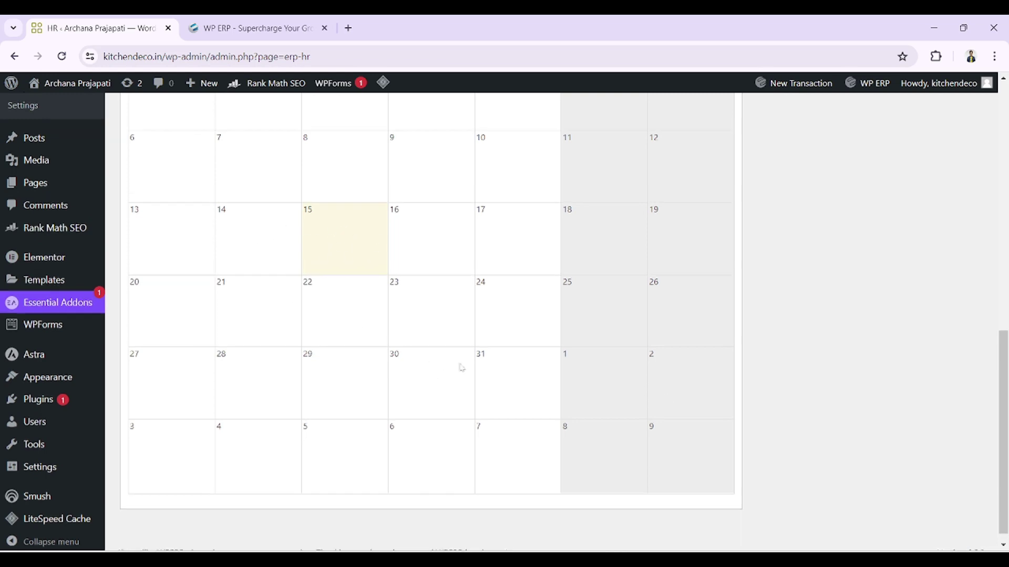
{"action": "scroll", "coordinate": [659, 348], "scroll_direction": "down", "scroll_amount": 2}
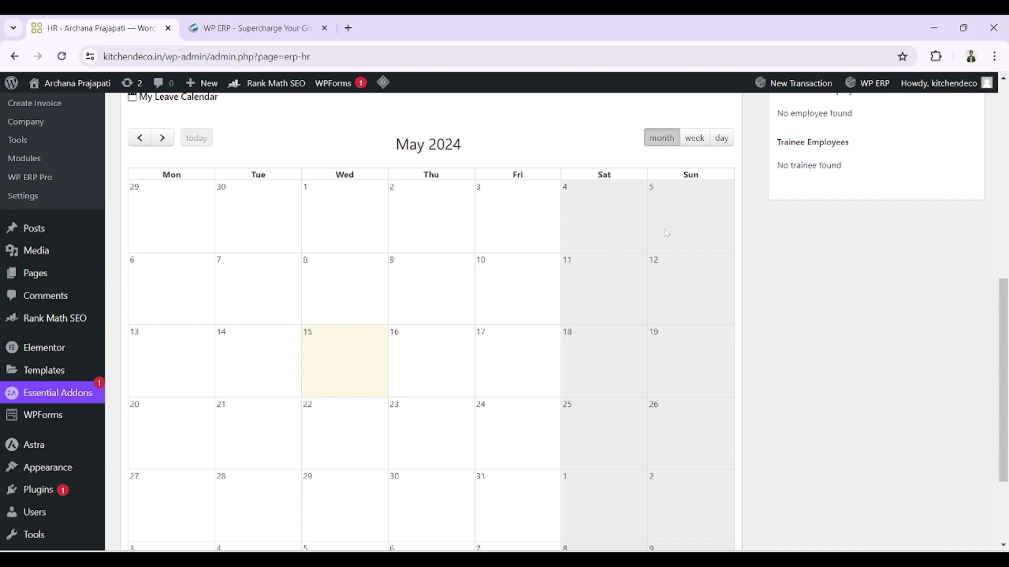
{"action": "scroll", "coordinate": [673, 314], "scroll_direction": "up", "scroll_amount": 1}
{"action": "scroll", "coordinate": [499, 342], "scroll_direction": "up", "scroll_amount": 2}
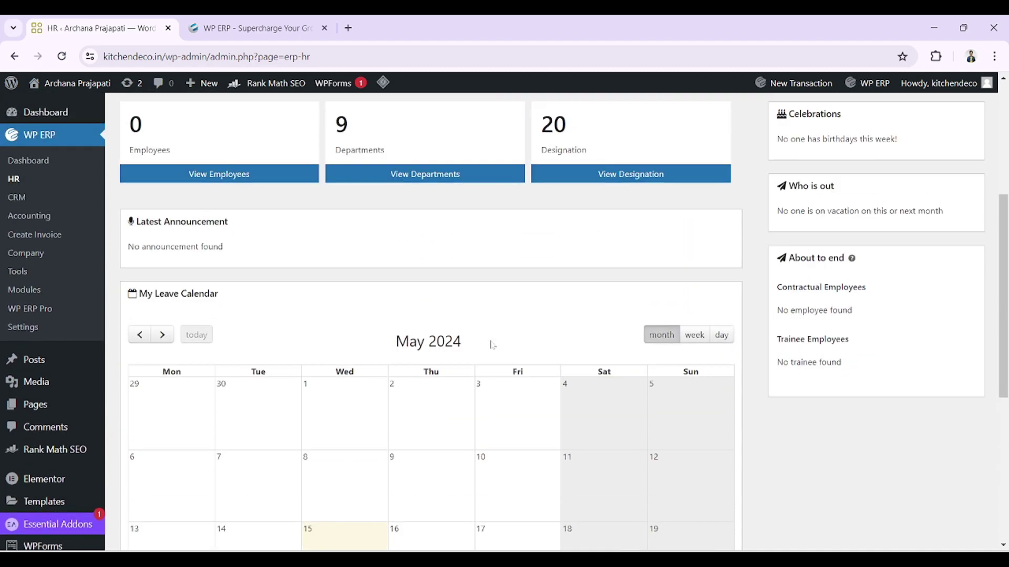
{"action": "scroll", "coordinate": [430, 444], "scroll_direction": "up", "scroll_amount": 3}
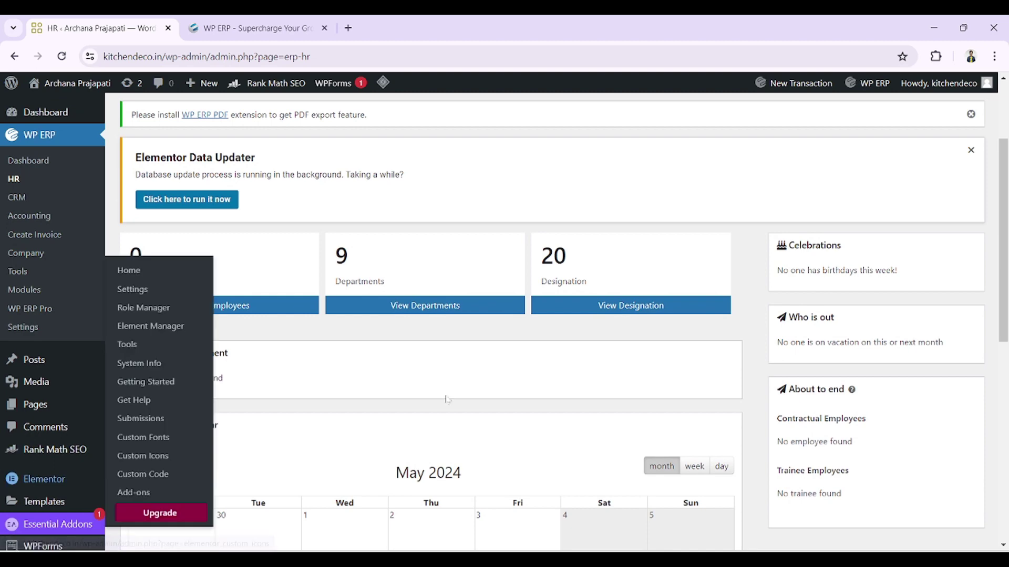
{"action": "scroll", "coordinate": [320, 355], "scroll_direction": "up", "scroll_amount": 3}
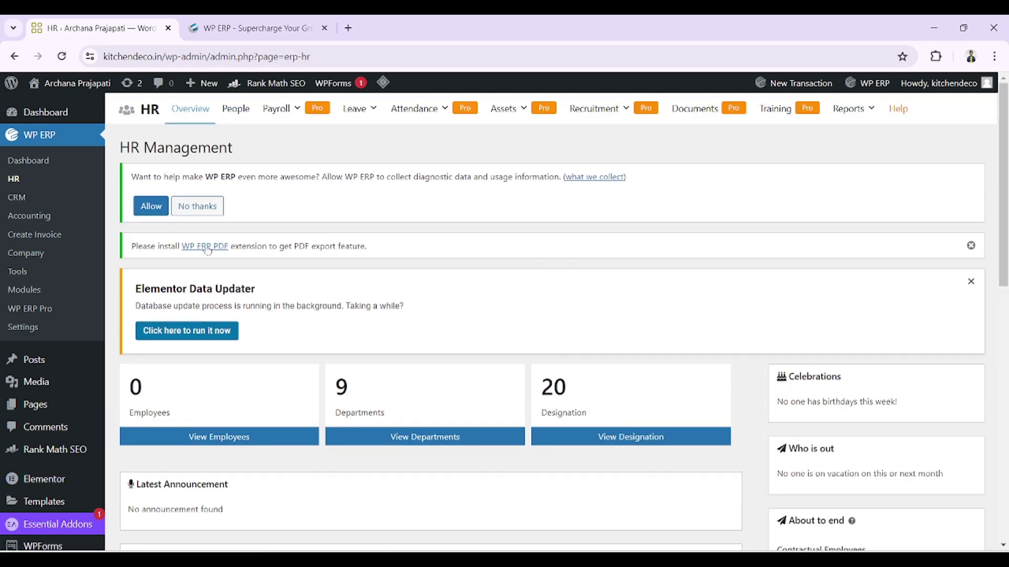
Open the HR People section and look over the options for adding or importing employees
{"action": "left_click", "coordinate": [235, 114]}
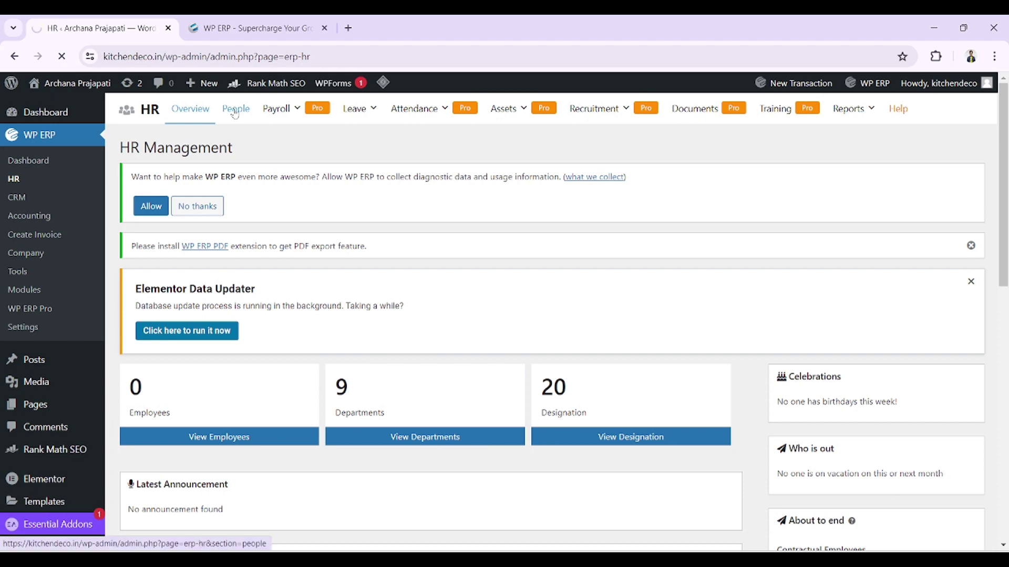
{"action": "scroll", "coordinate": [205, 439], "scroll_direction": "down", "scroll_amount": 3}
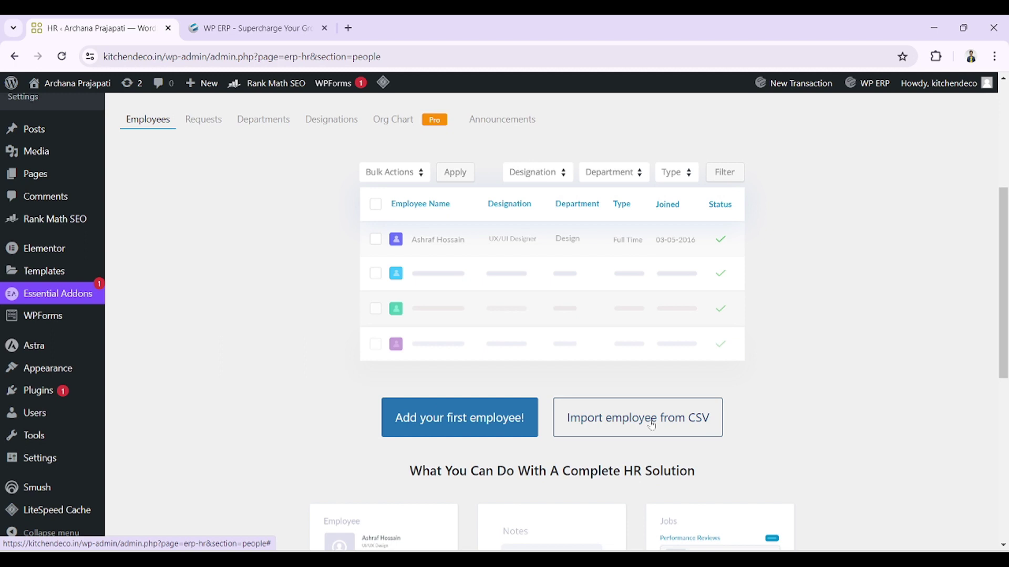
{"action": "scroll", "coordinate": [651, 426], "scroll_direction": "down", "scroll_amount": 2}
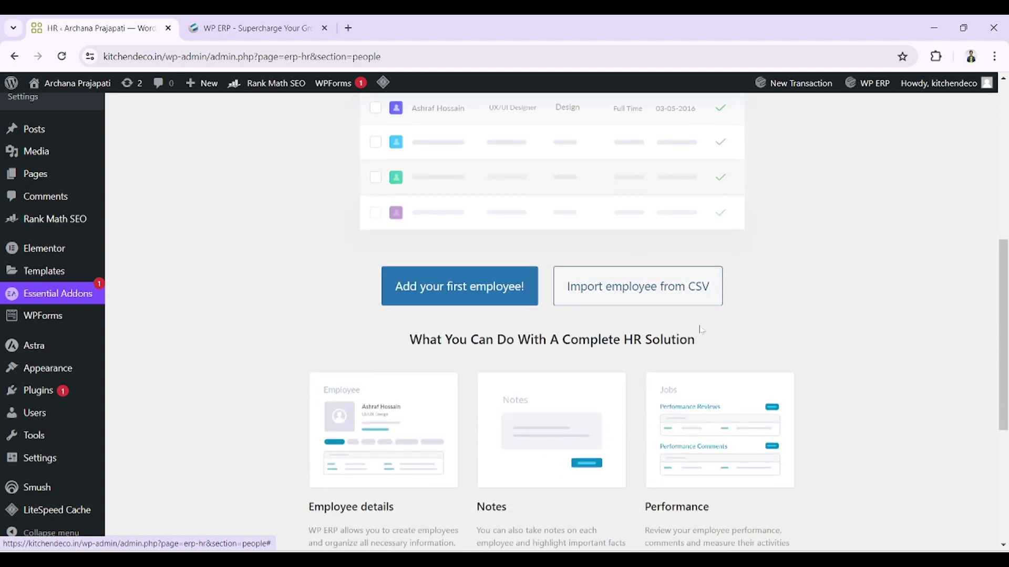
{"action": "scroll", "coordinate": [695, 404], "scroll_direction": "down", "scroll_amount": 2}
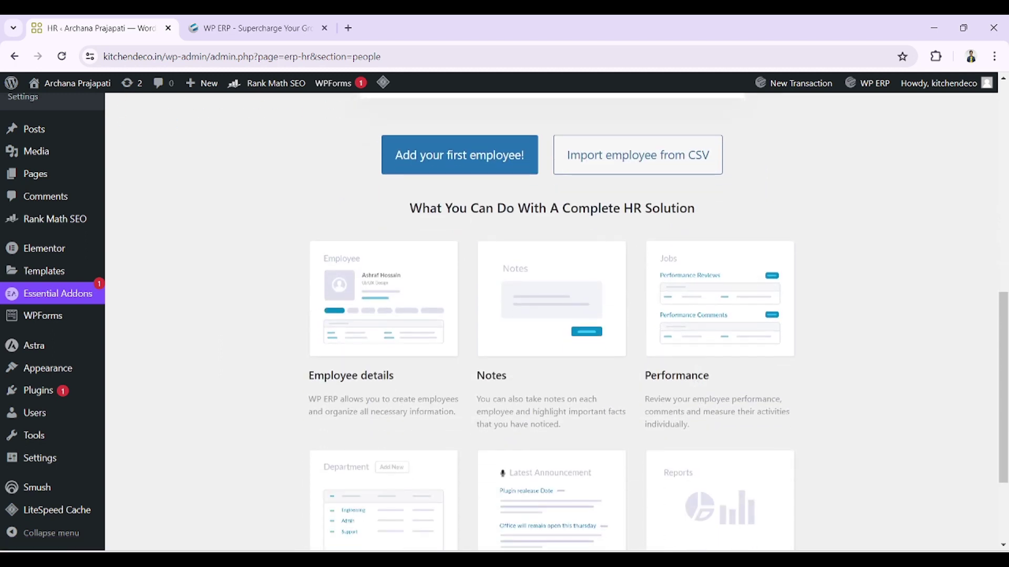
Start a new employee record and fill in the employee's first name, last name and email address
{"action": "left_click", "coordinate": [456, 157]}
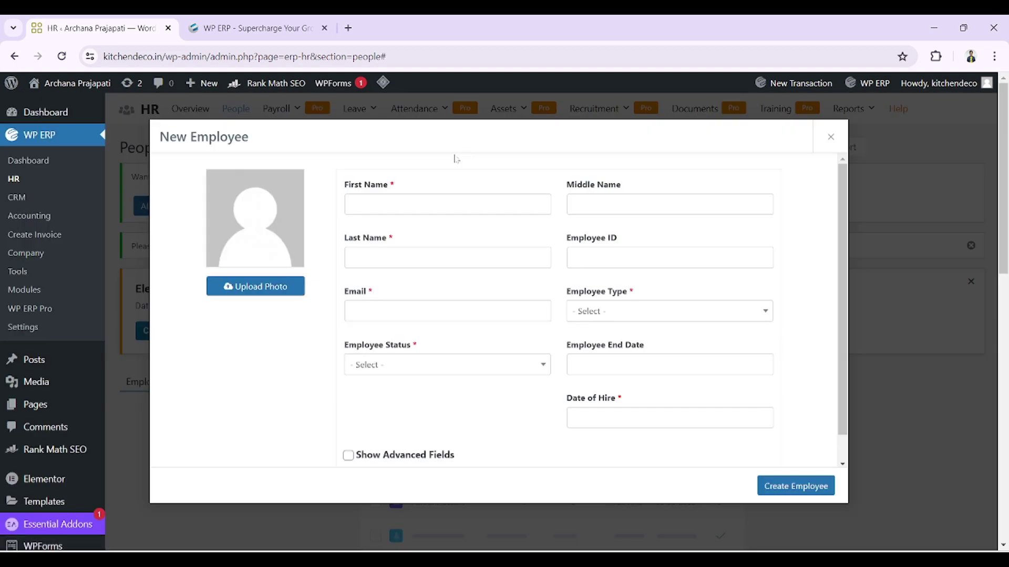
{"action": "left_click", "coordinate": [409, 211]}
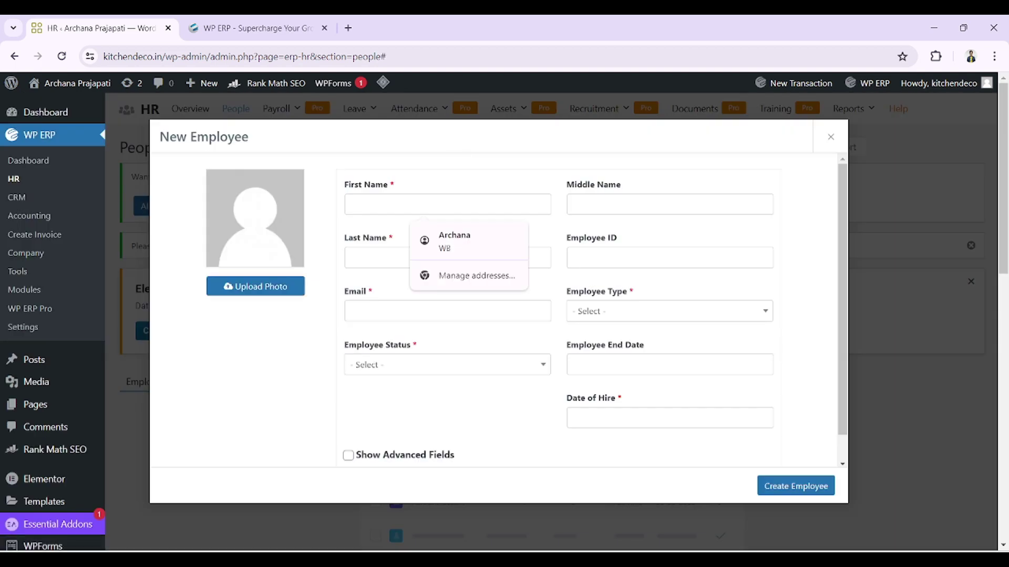
{"action": "left_click", "coordinate": [463, 241]}
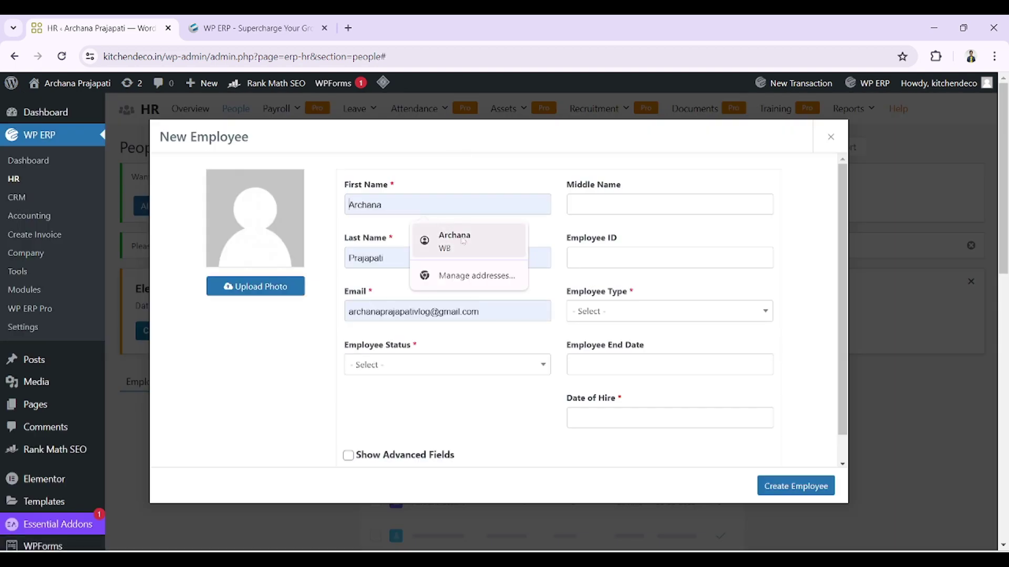
{"action": "double_click", "coordinate": [424, 311]}
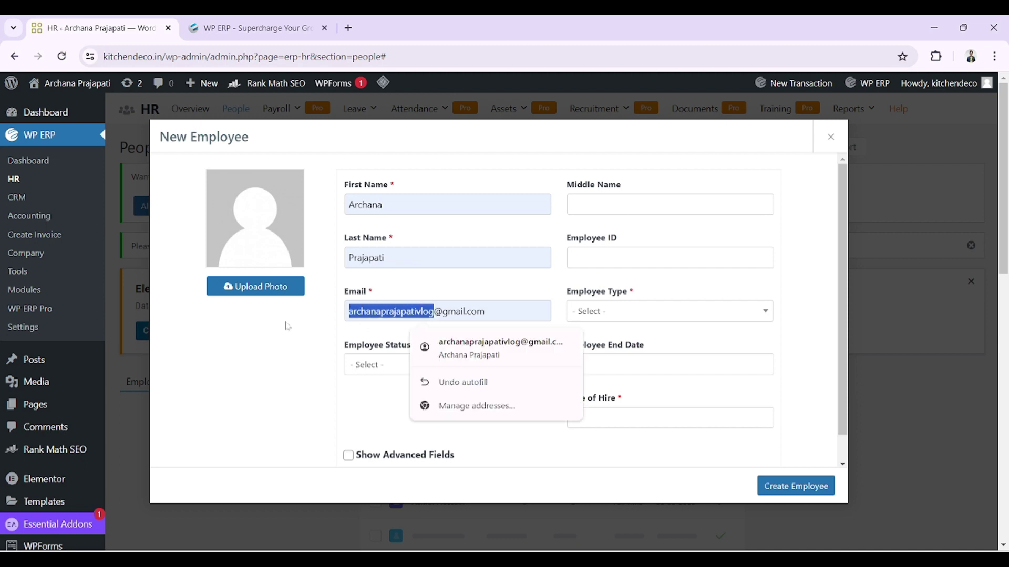
{"action": "type", "text": "gyanbadho"}
{"action": "double_click", "coordinate": [349, 207]}
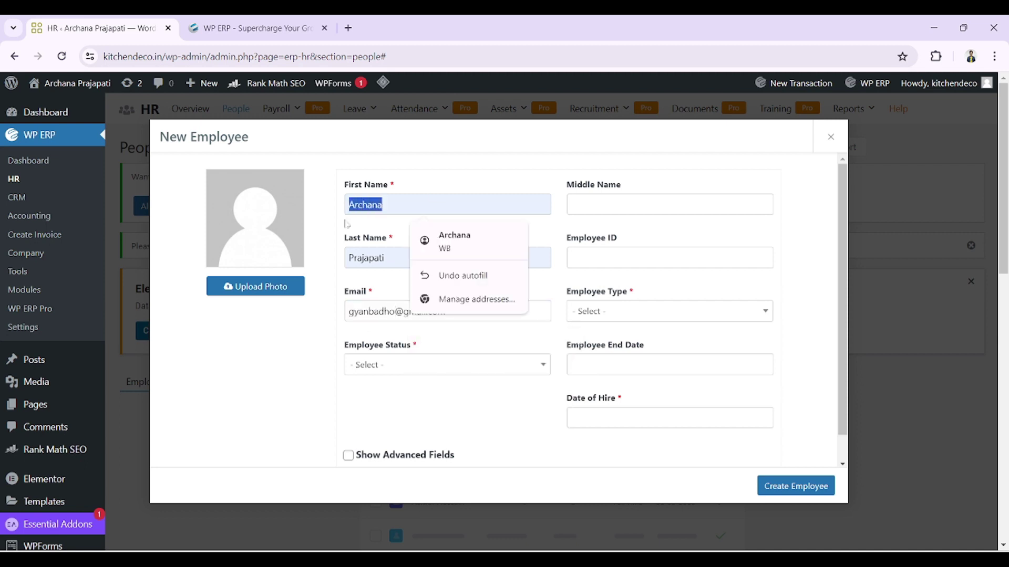
{"action": "left_click", "coordinate": [397, 262]}
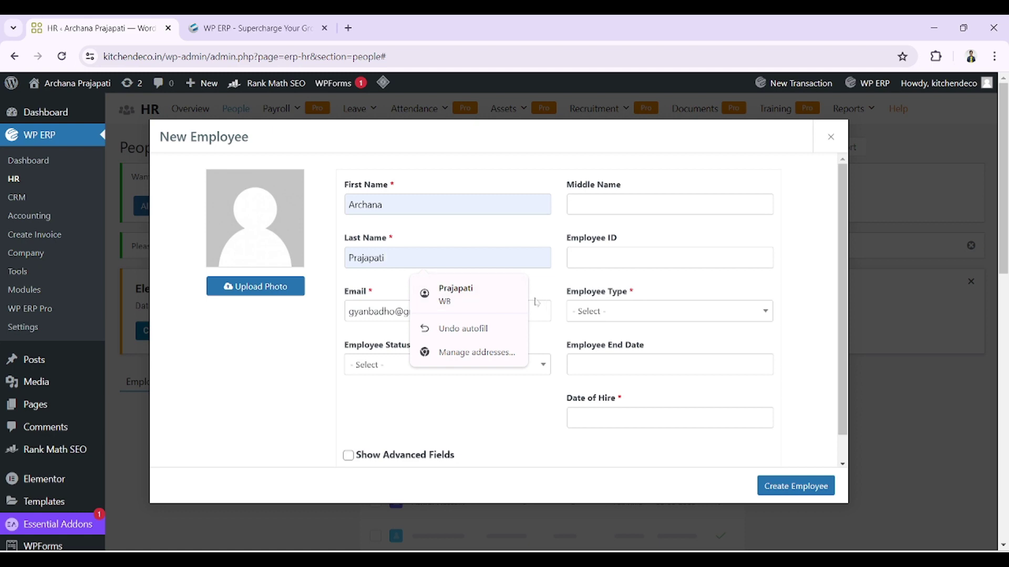
{"action": "left_click", "coordinate": [352, 339]}
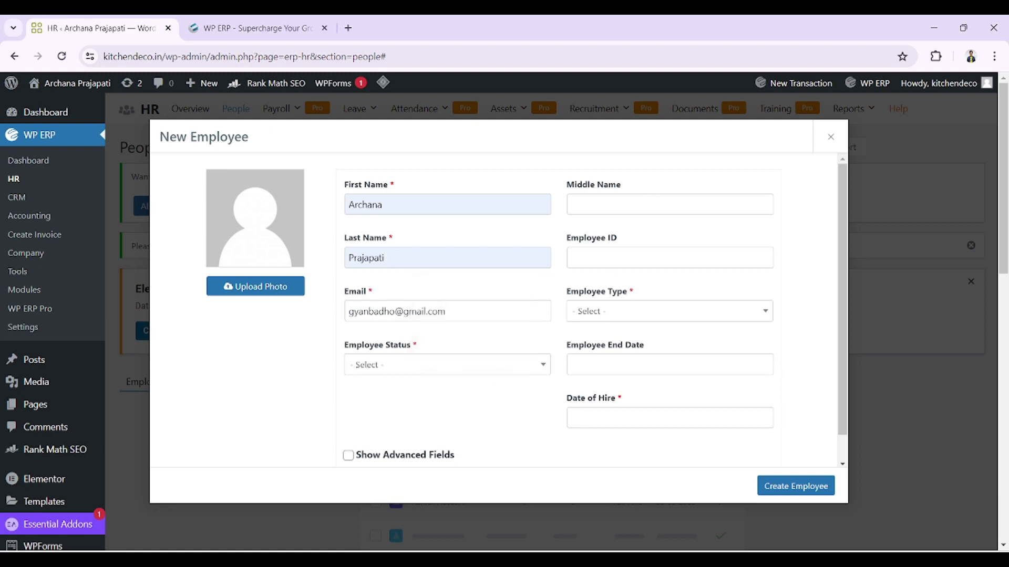
Enter the employee ID and set the employee type to Part Time
{"action": "left_click", "coordinate": [592, 261]}
{"action": "type", "text": "23454342"}
{"action": "left_click", "coordinate": [619, 312]}
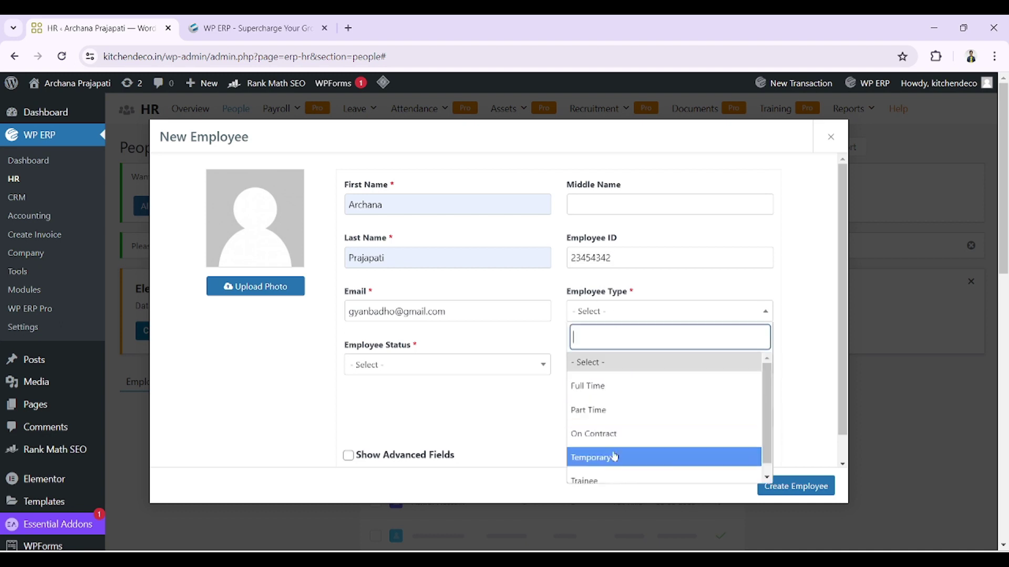
{"action": "scroll", "coordinate": [618, 446], "scroll_direction": "down", "scroll_amount": 1}
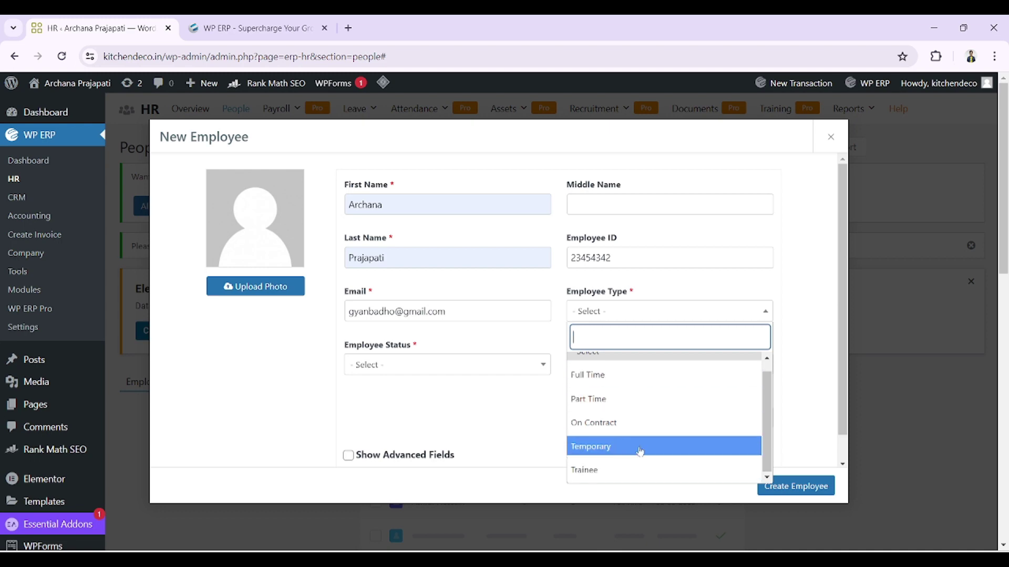
{"action": "scroll", "coordinate": [612, 462], "scroll_direction": "up", "scroll_amount": 1}
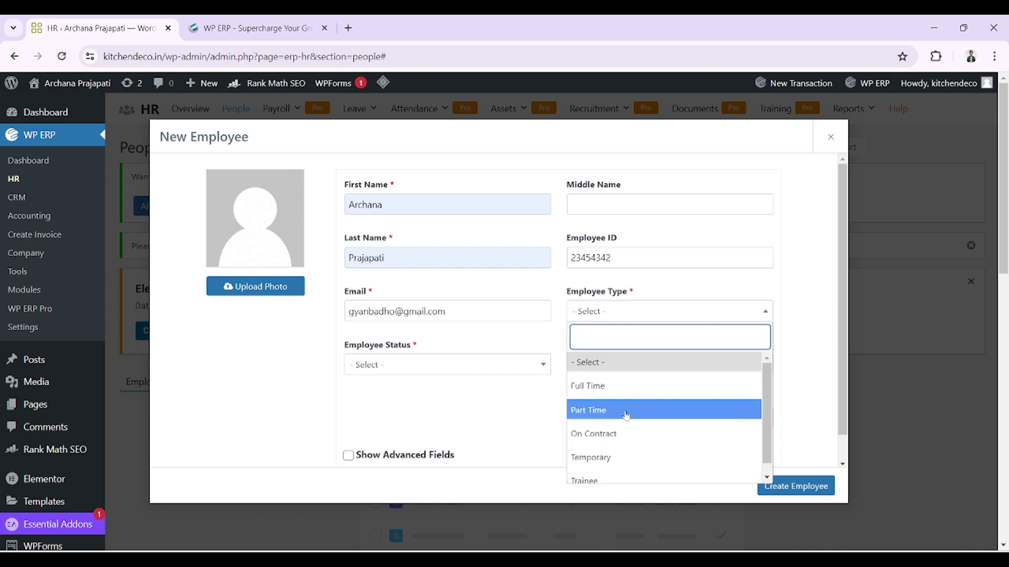
{"action": "left_click", "coordinate": [626, 416]}
Set the employee status to Active
{"action": "left_click", "coordinate": [442, 369]}
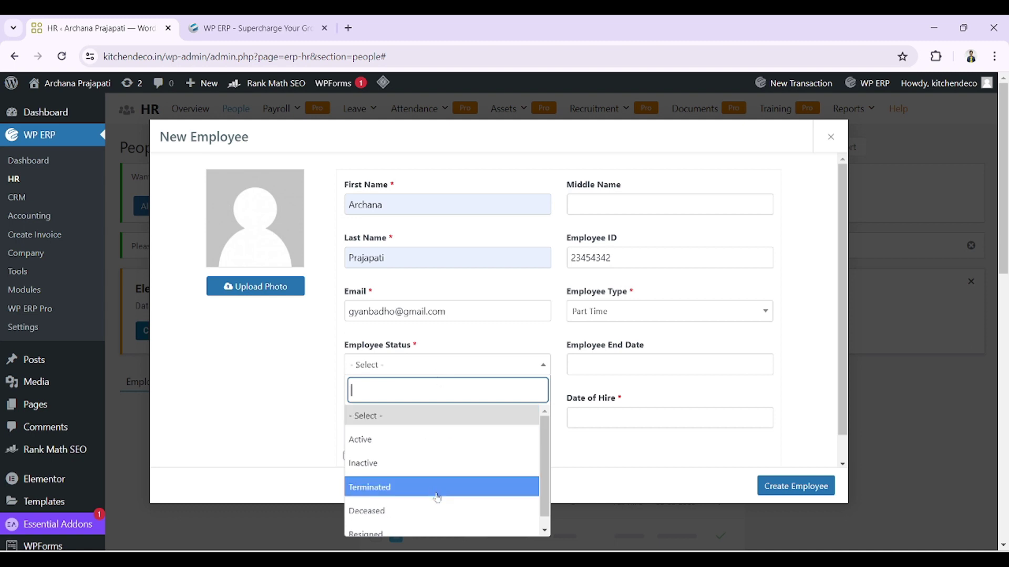
{"action": "scroll", "coordinate": [437, 499], "scroll_direction": "down", "scroll_amount": 1}
{"action": "scroll", "coordinate": [407, 520], "scroll_direction": "up", "scroll_amount": 1}
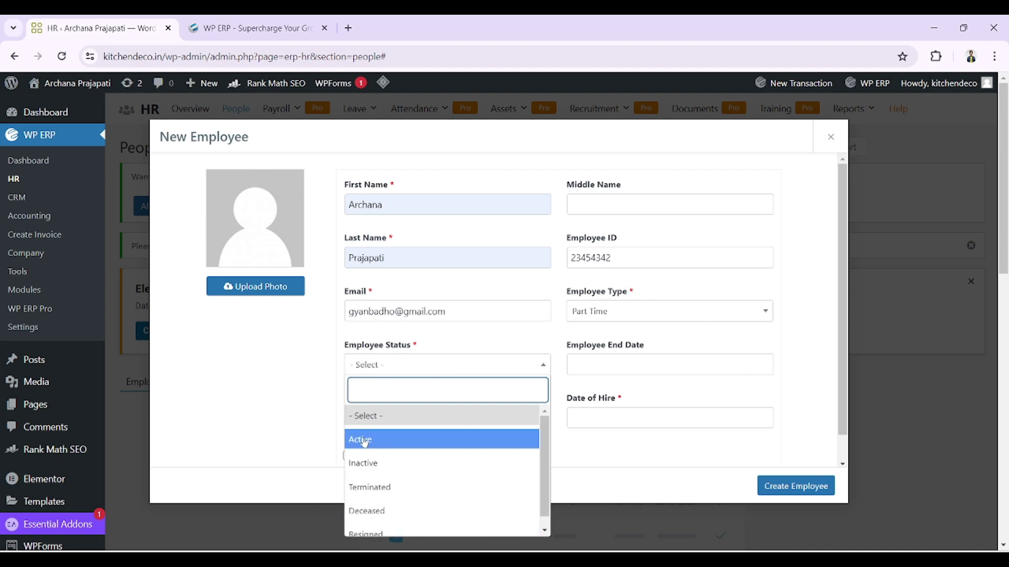
{"action": "left_click", "coordinate": [383, 441]}
Open the Employee End Date calendar and browse its list of years
{"action": "left_click", "coordinate": [668, 373]}
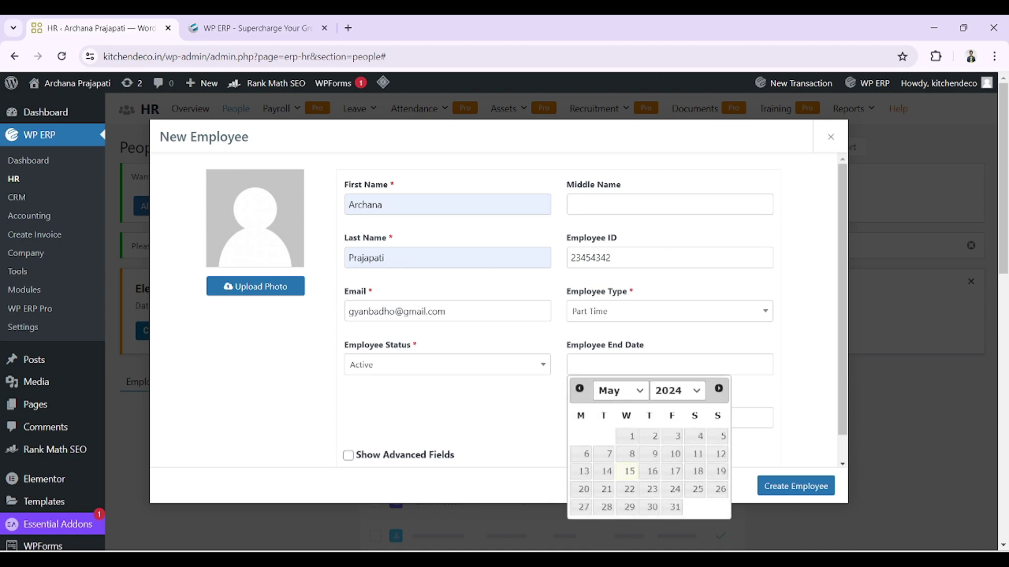
{"action": "left_click", "coordinate": [640, 314]}
{"action": "left_click", "coordinate": [625, 408]}
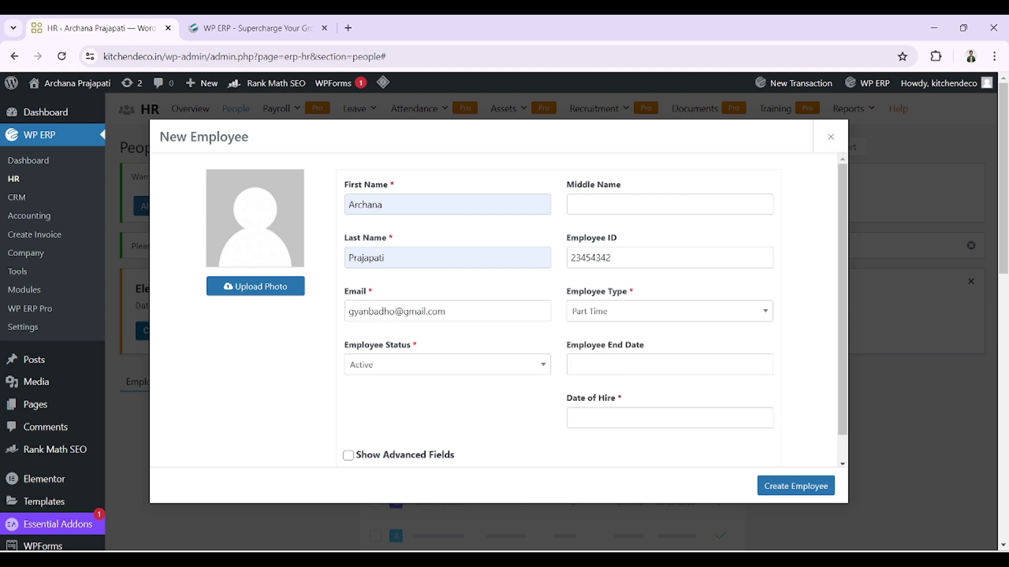
{"action": "left_click", "coordinate": [670, 365]}
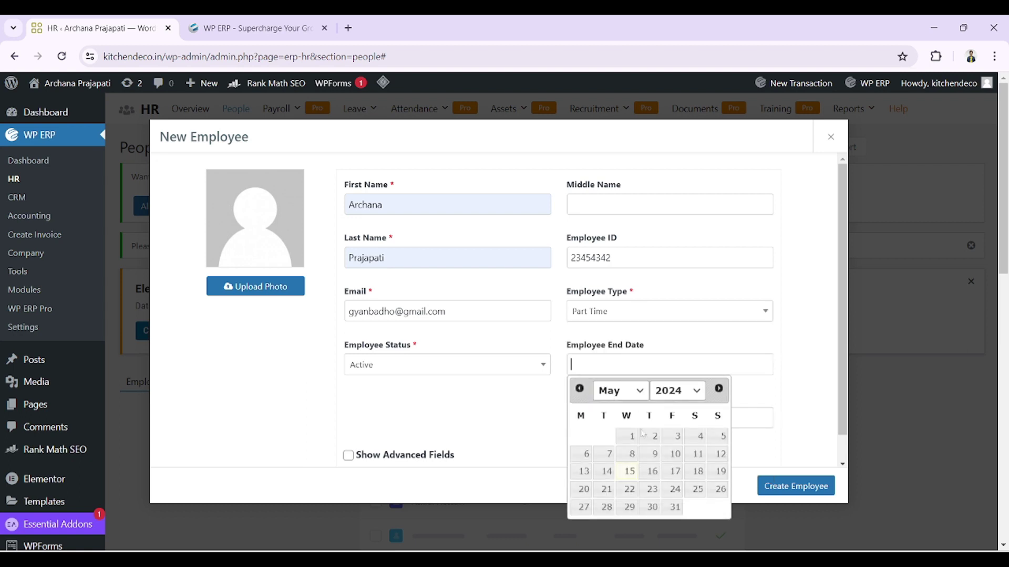
{"action": "left_click", "coordinate": [691, 399]}
{"action": "scroll", "coordinate": [677, 336], "scroll_direction": "down", "scroll_amount": 12}
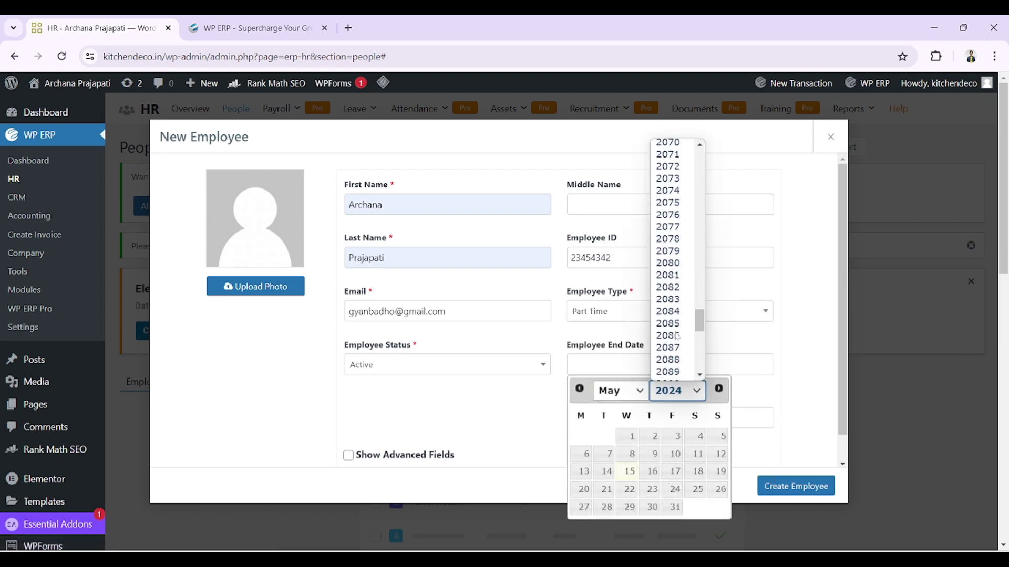
Set the employee end date to 2030-05-23 and the date of hire to 2024-05-01
{"action": "scroll", "coordinate": [671, 263], "scroll_direction": "up", "scroll_amount": 7}
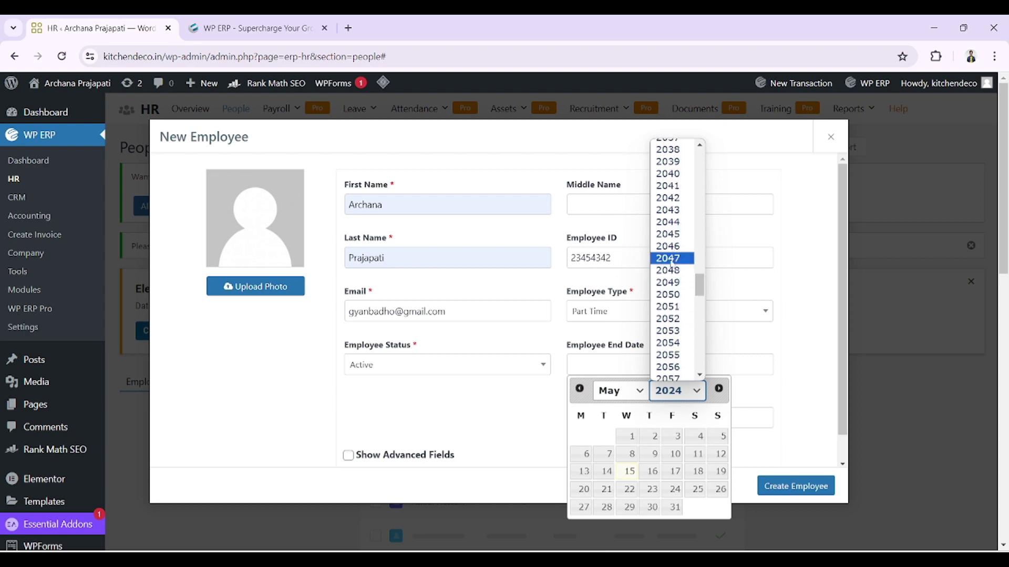
{"action": "scroll", "coordinate": [671, 262], "scroll_direction": "up", "scroll_amount": 5}
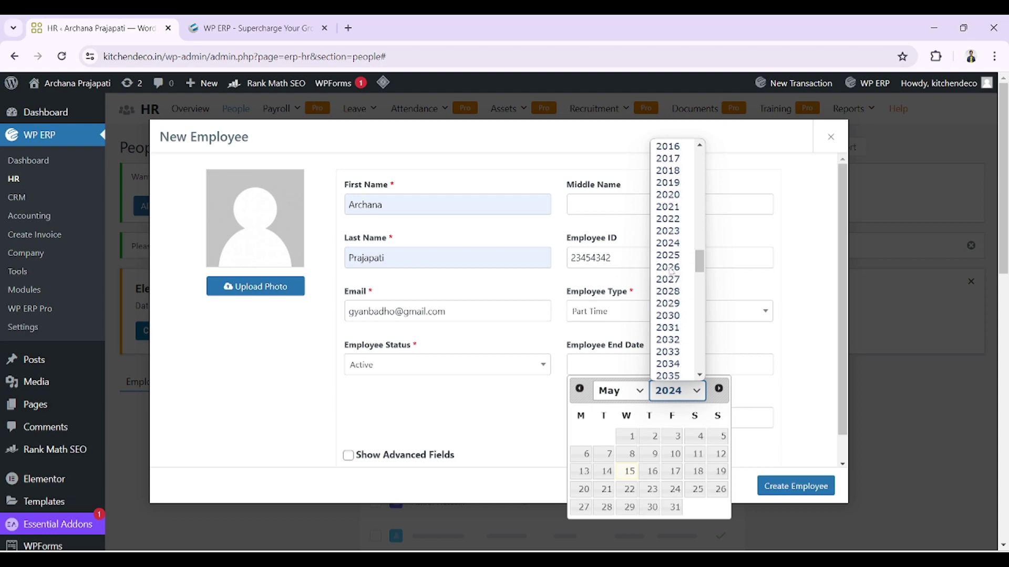
{"action": "left_click", "coordinate": [682, 321]}
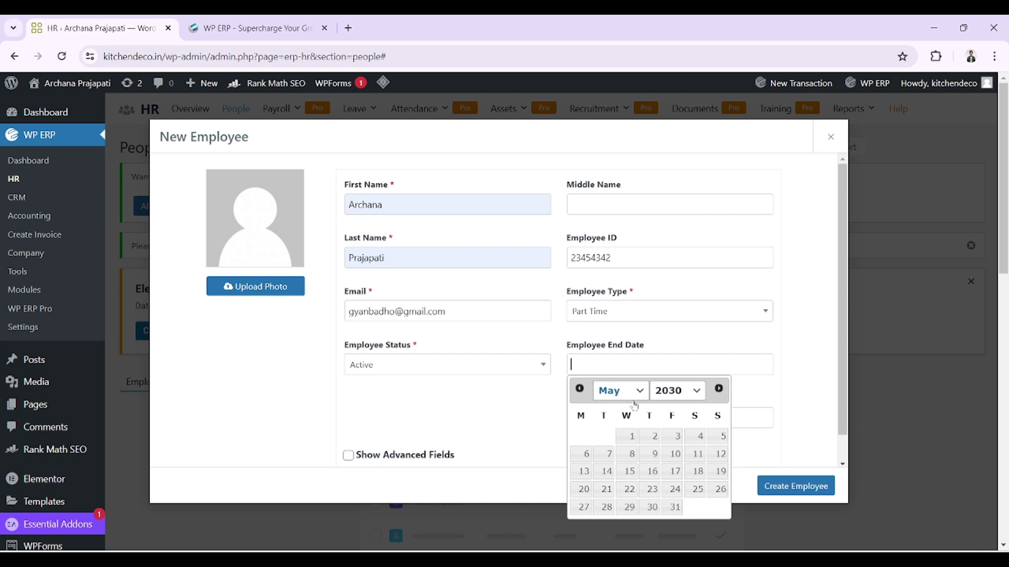
{"action": "left_click", "coordinate": [652, 489]}
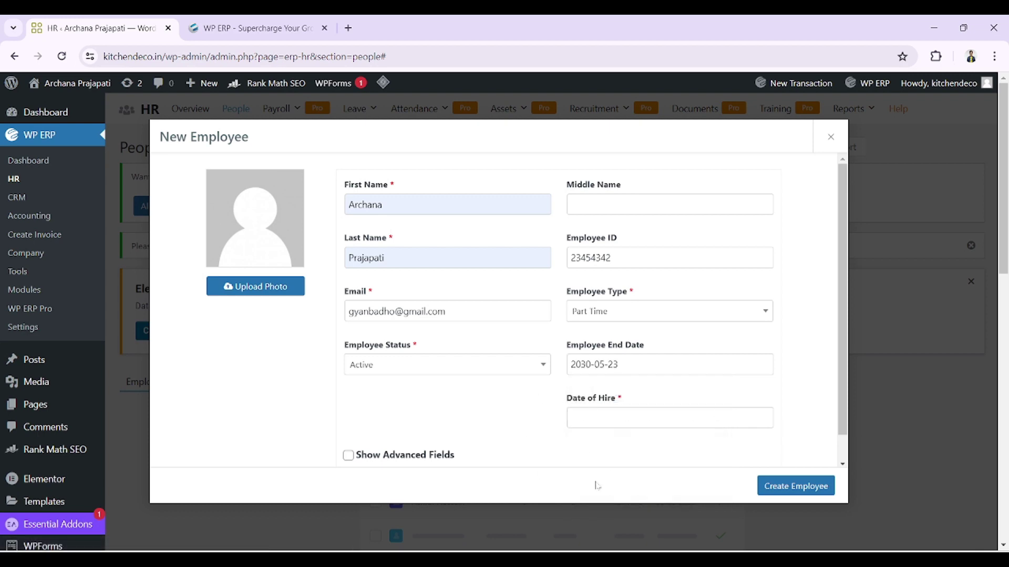
{"action": "left_click", "coordinate": [670, 417]}
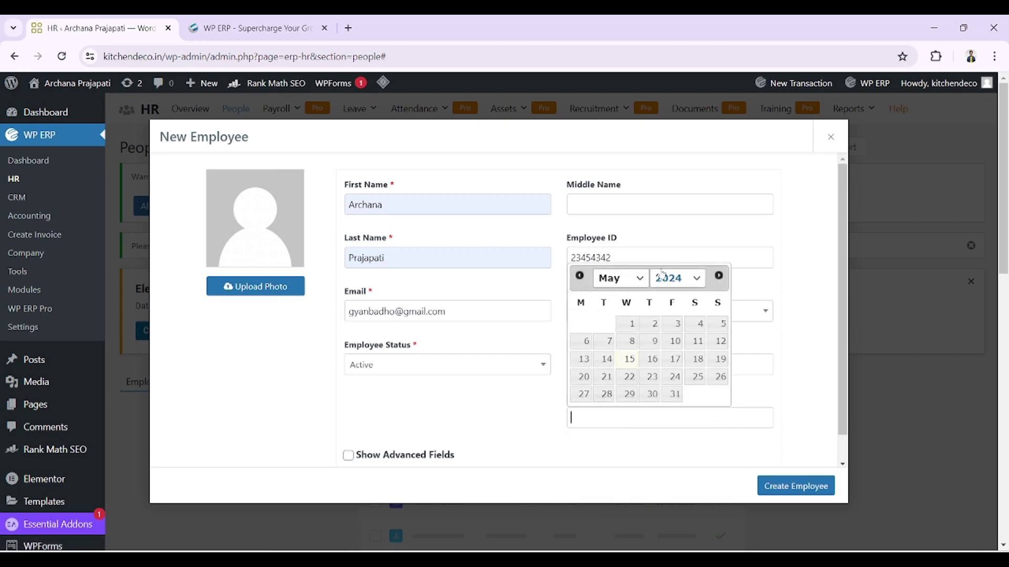
{"action": "left_click", "coordinate": [632, 324]}
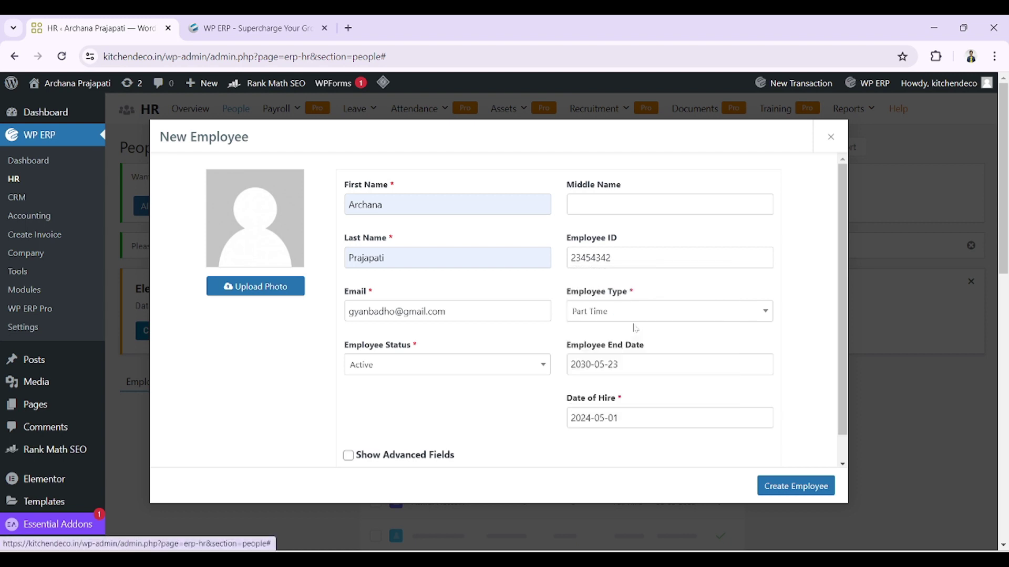
Show the advanced fields and set the new employee's department to Engineering Department
{"action": "scroll", "coordinate": [598, 472], "scroll_direction": "down", "scroll_amount": 1}
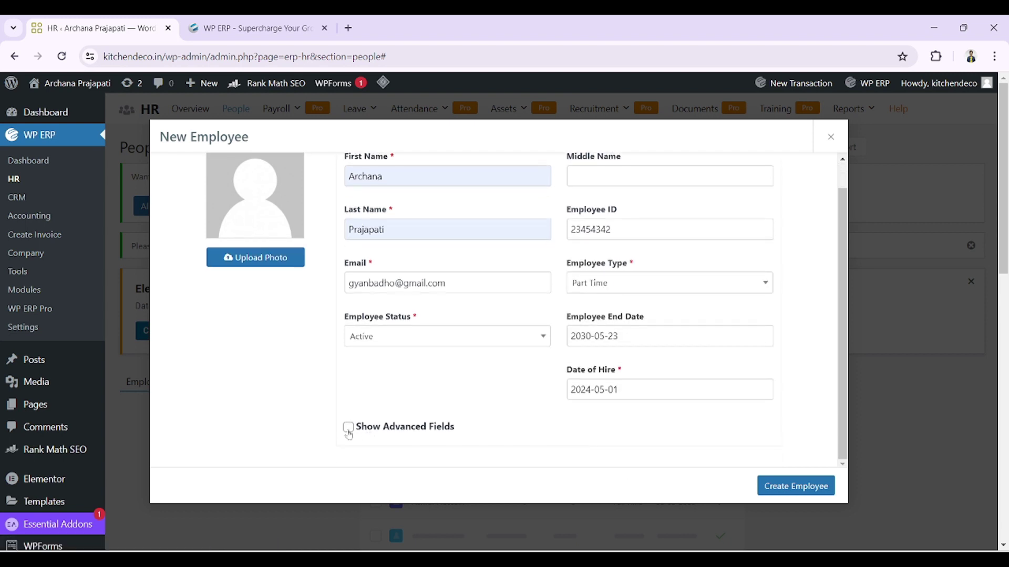
{"action": "left_click", "coordinate": [347, 428]}
{"action": "scroll", "coordinate": [490, 409], "scroll_direction": "down", "scroll_amount": 6}
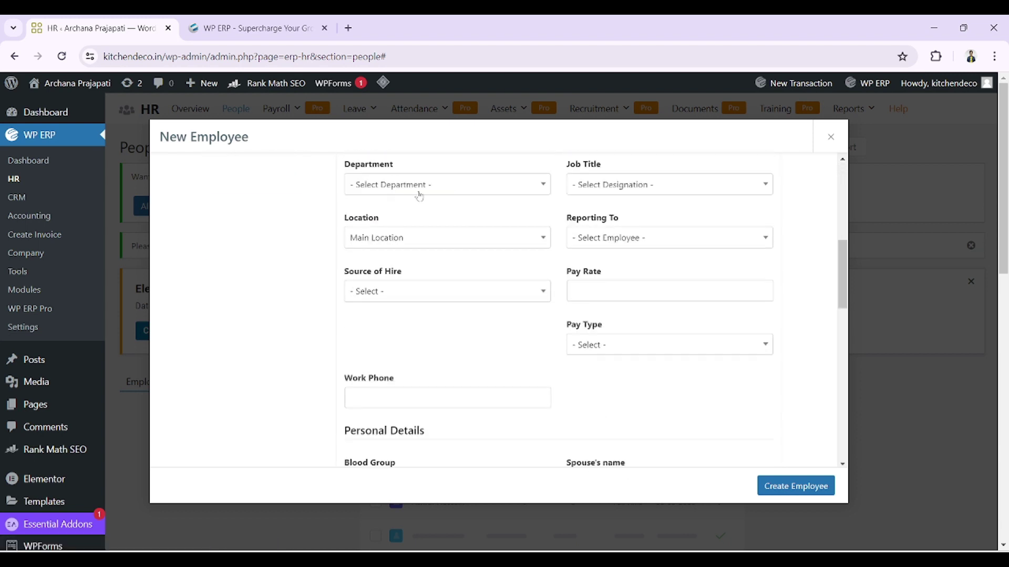
{"action": "scroll", "coordinate": [419, 196], "scroll_direction": "up", "scroll_amount": 3}
{"action": "left_click", "coordinate": [481, 318]}
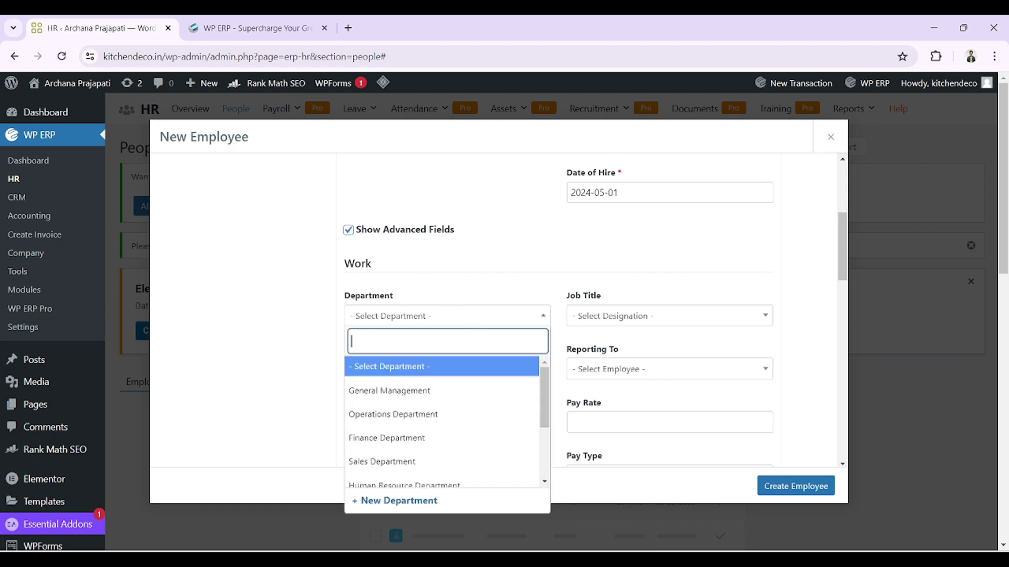
{"action": "scroll", "coordinate": [428, 415], "scroll_direction": "down", "scroll_amount": 2}
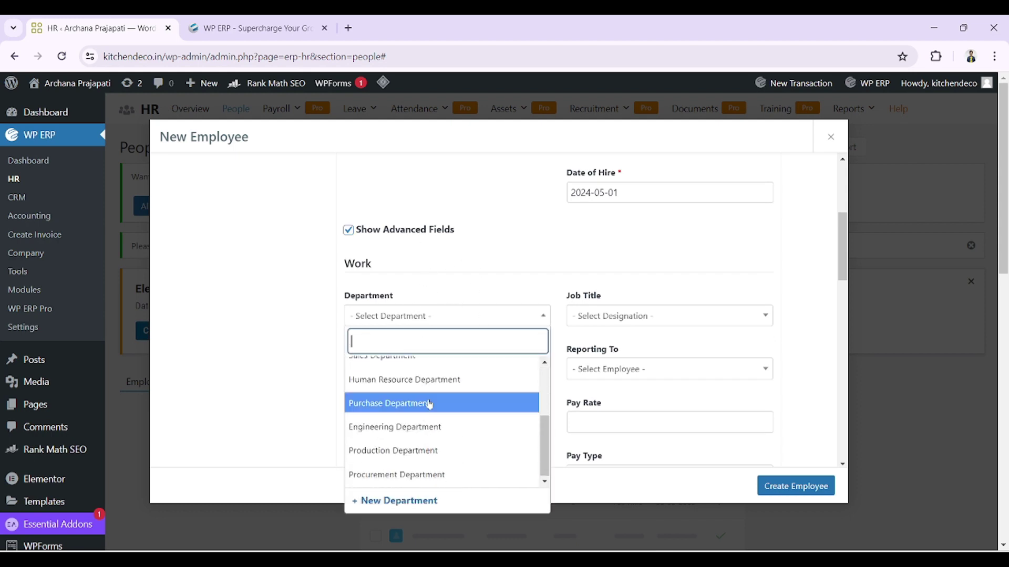
{"action": "left_click", "coordinate": [431, 428]}
Set the new employee's job title to Project Manager
{"action": "left_click", "coordinate": [630, 317]}
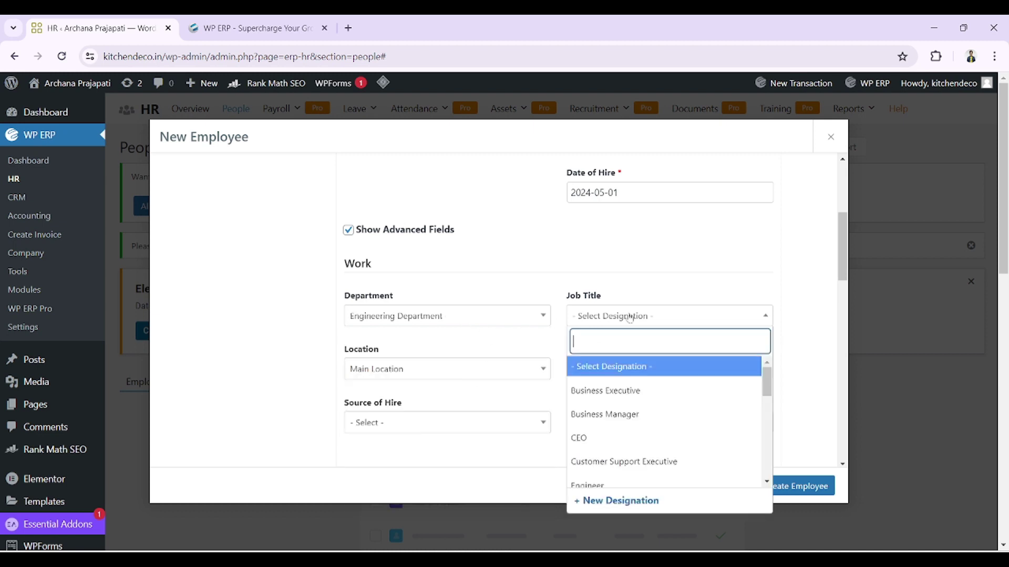
{"action": "scroll", "coordinate": [635, 437], "scroll_direction": "down", "scroll_amount": 6}
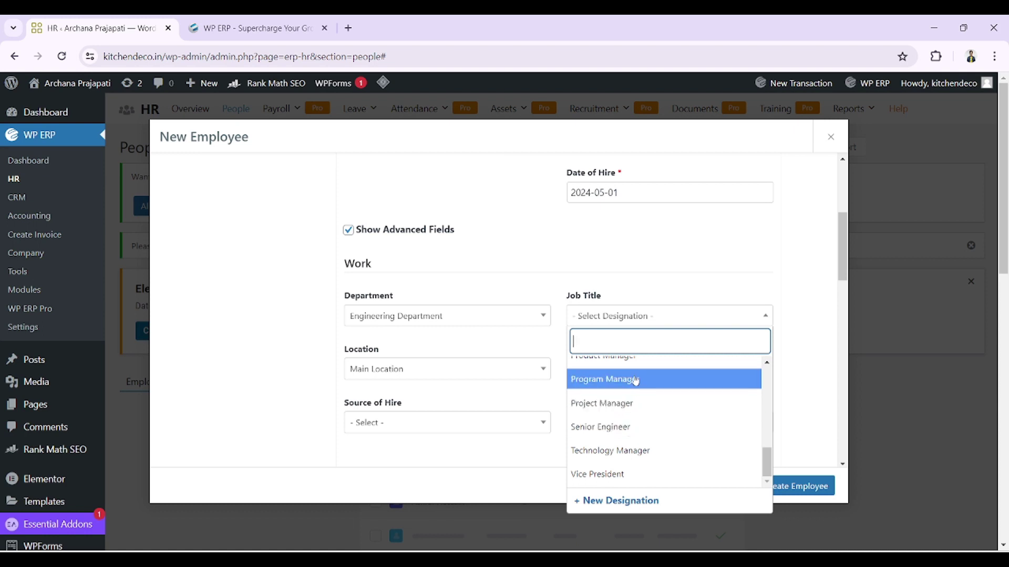
{"action": "left_click", "coordinate": [641, 403]}
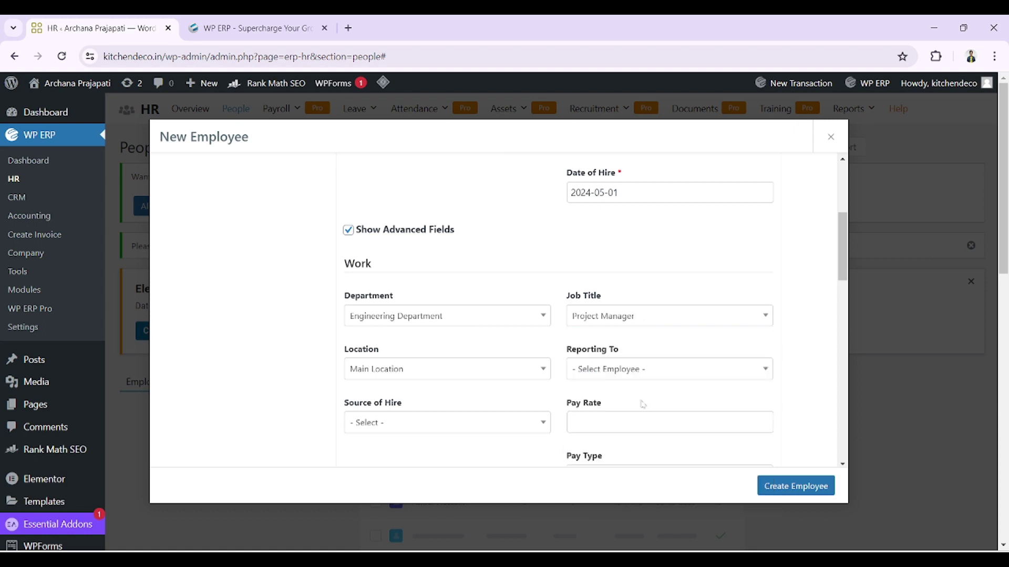
Check the location and reporting options, and set the source of hire to Direct
{"action": "left_click", "coordinate": [398, 371]}
{"action": "left_click", "coordinate": [413, 424]}
{"action": "left_click", "coordinate": [413, 374]}
{"action": "left_click", "coordinate": [413, 376]}
{"action": "left_click", "coordinate": [637, 376]}
{"action": "left_click", "coordinate": [435, 427]}
{"action": "left_click", "coordinate": [277, 424]}
{"action": "left_click", "coordinate": [416, 437]}
{"action": "left_click", "coordinate": [381, 312]}
Set the new employee's pay type to Monthly
{"action": "scroll", "coordinate": [637, 343], "scroll_direction": "down", "scroll_amount": 2}
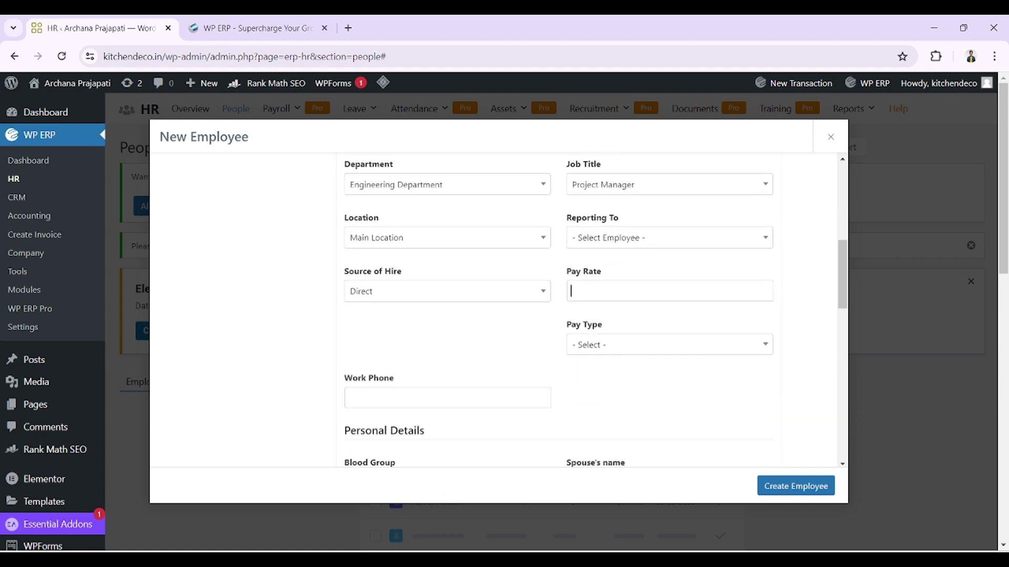
{"action": "left_click", "coordinate": [613, 349]}
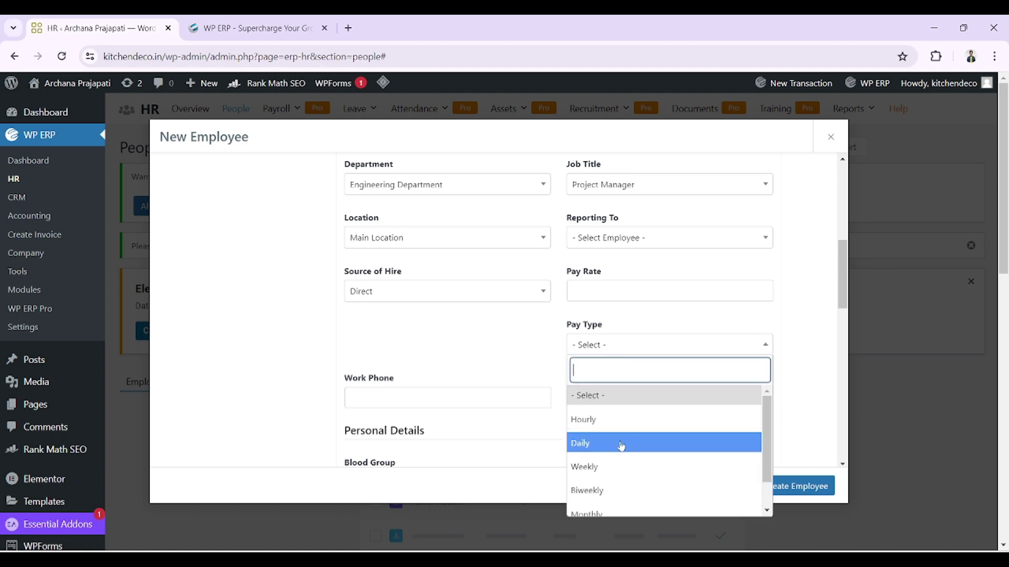
{"action": "scroll", "coordinate": [604, 481], "scroll_direction": "down", "scroll_amount": 1}
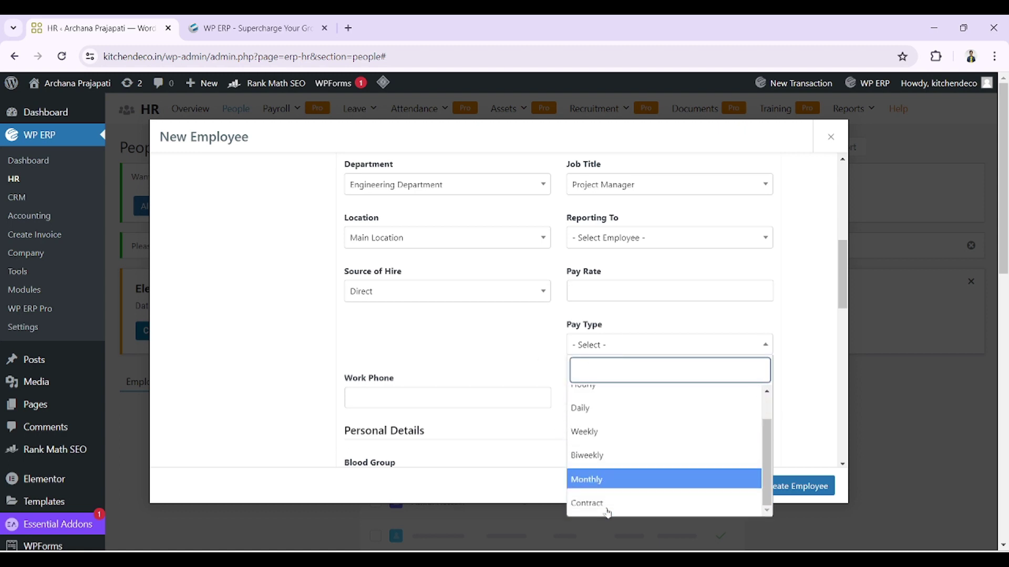
{"action": "left_click", "coordinate": [604, 481]}
{"action": "scroll", "coordinate": [471, 428], "scroll_direction": "down", "scroll_amount": 2}
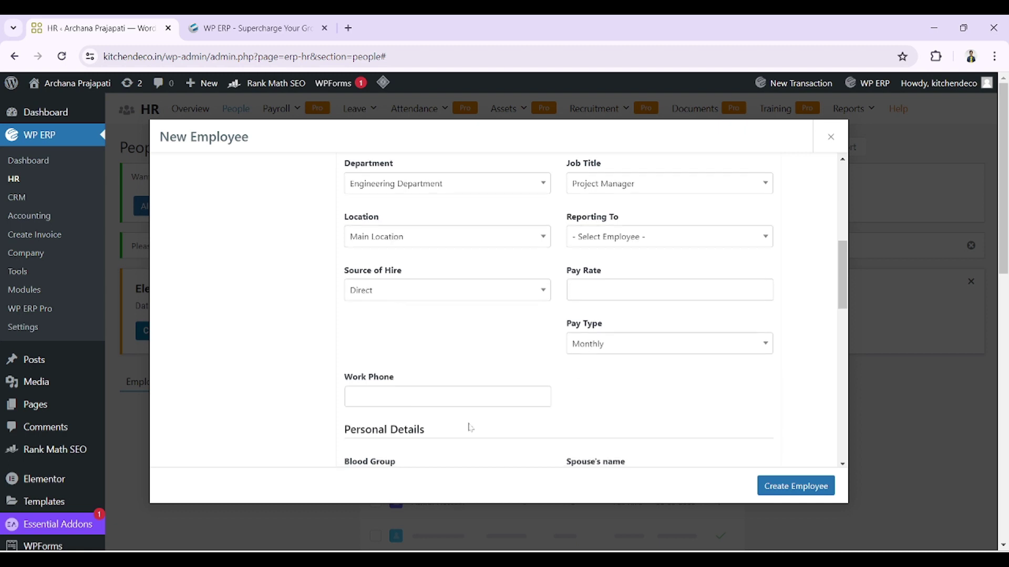
{"action": "left_click", "coordinate": [440, 267]}
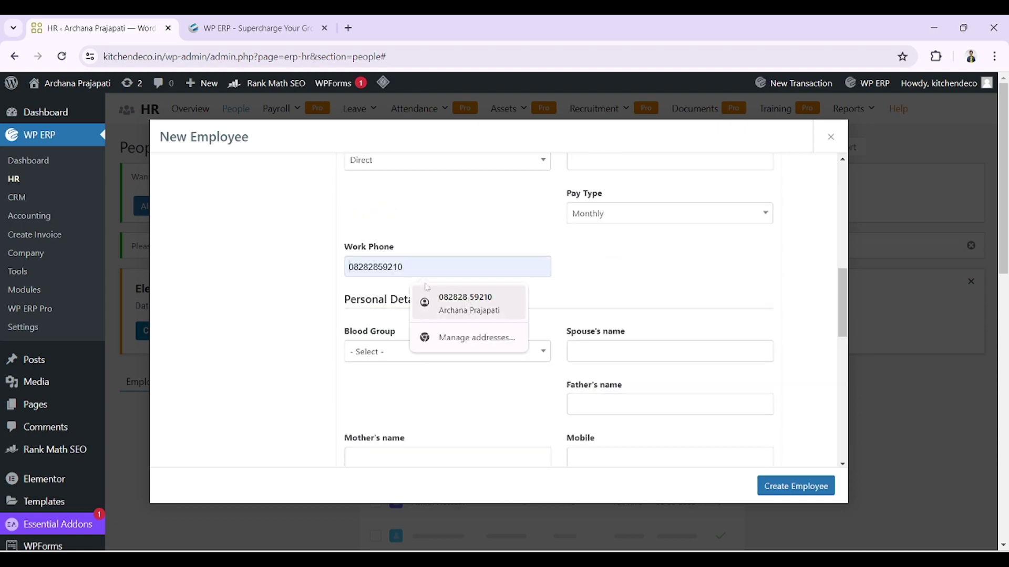
{"action": "left_click", "coordinate": [242, 297]}
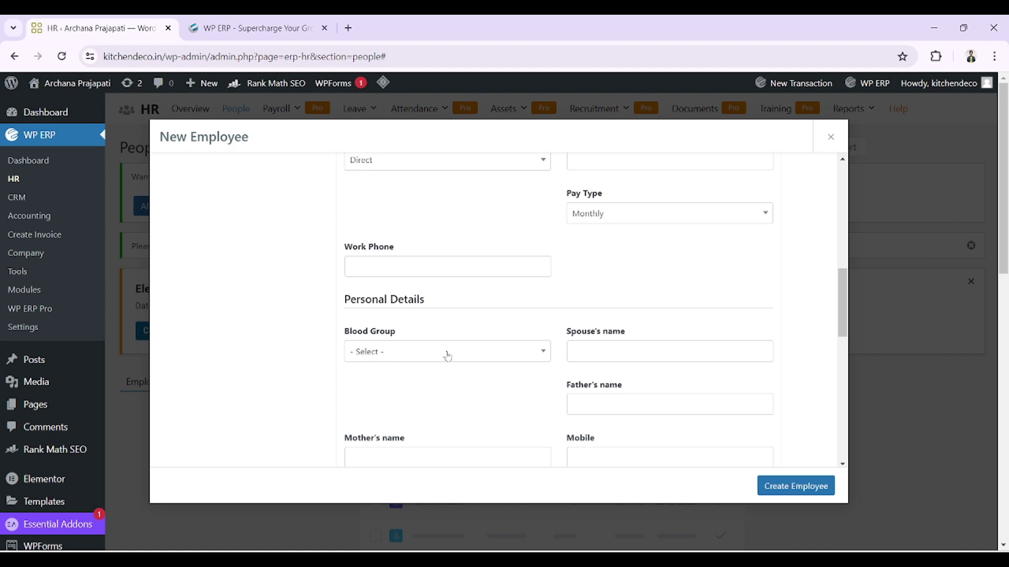
Review the remaining personal details fields and create the employee with the entered data
{"action": "scroll", "coordinate": [484, 268], "scroll_direction": "down", "scroll_amount": 3}
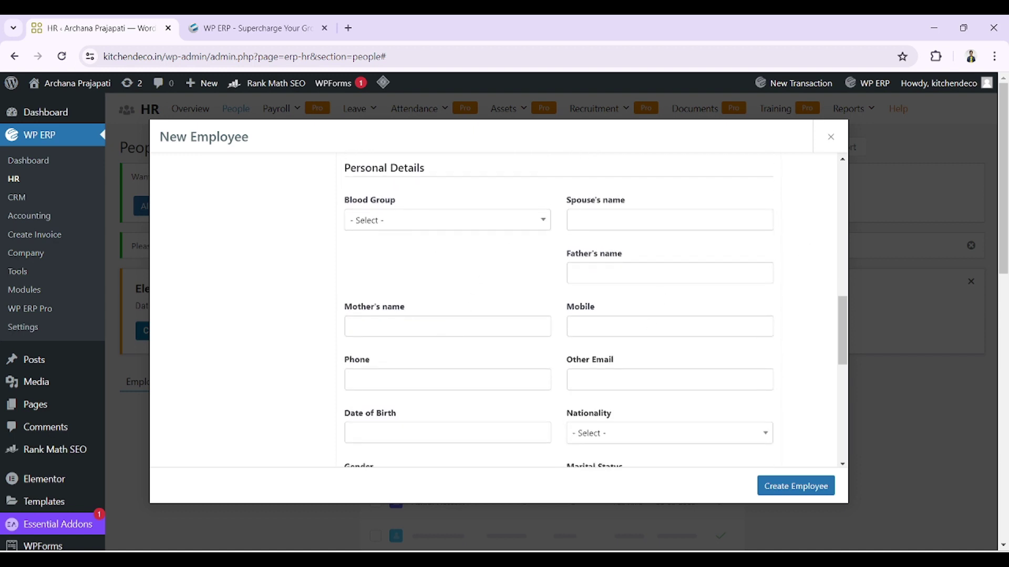
{"action": "scroll", "coordinate": [483, 310], "scroll_direction": "down", "scroll_amount": 3}
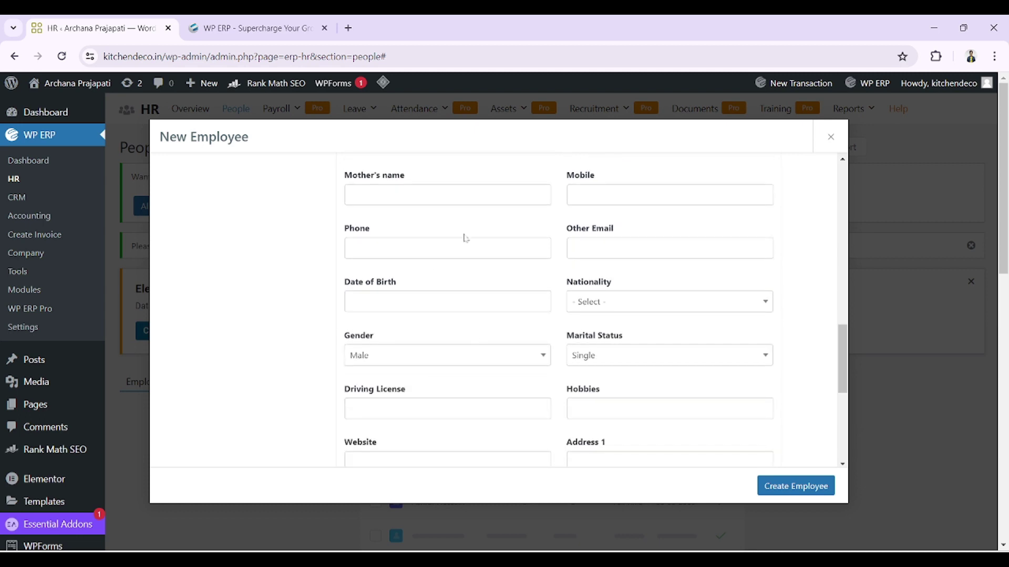
{"action": "scroll", "coordinate": [465, 239], "scroll_direction": "down", "scroll_amount": 7}
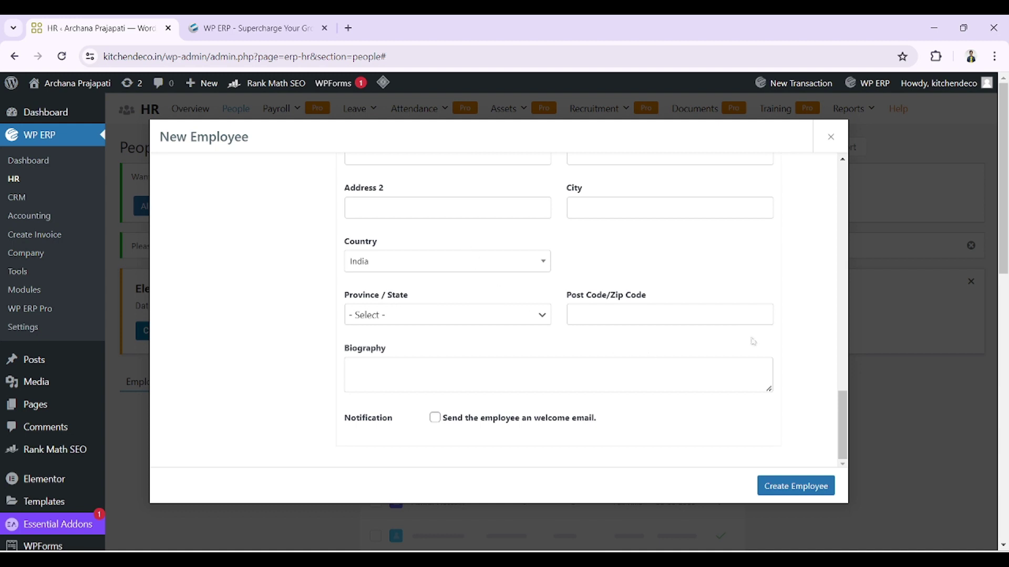
{"action": "scroll", "coordinate": [629, 344], "scroll_direction": "up", "scroll_amount": 10}
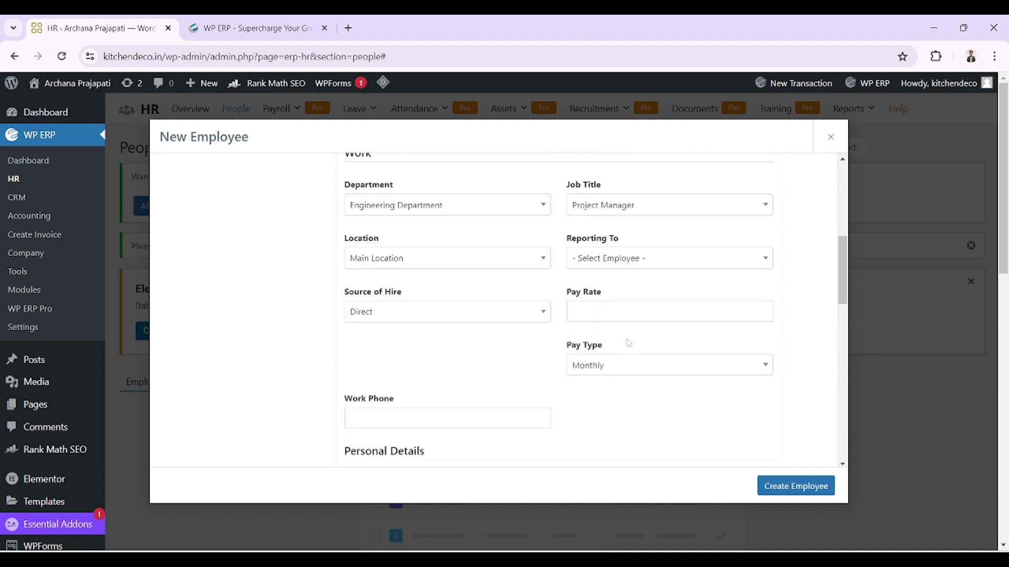
{"action": "scroll", "coordinate": [628, 344], "scroll_direction": "up", "scroll_amount": 8}
{"action": "left_click", "coordinate": [792, 487]}
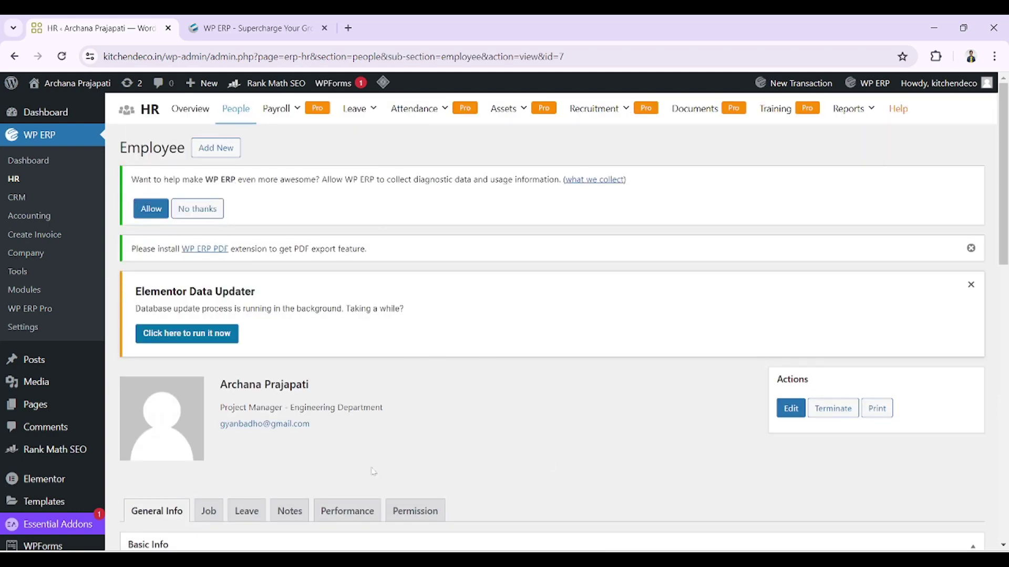
Examine the general info, job, leave and notes sections of the new employee's profile
{"action": "middle_click", "coordinate": [570, 456]}
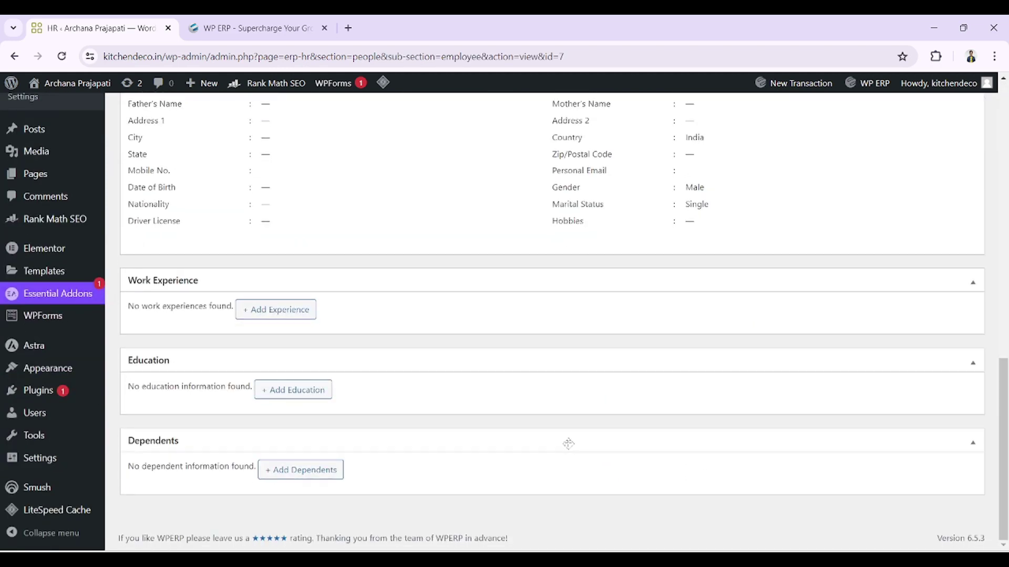
{"action": "scroll", "coordinate": [558, 438], "scroll_direction": "up", "scroll_amount": 10}
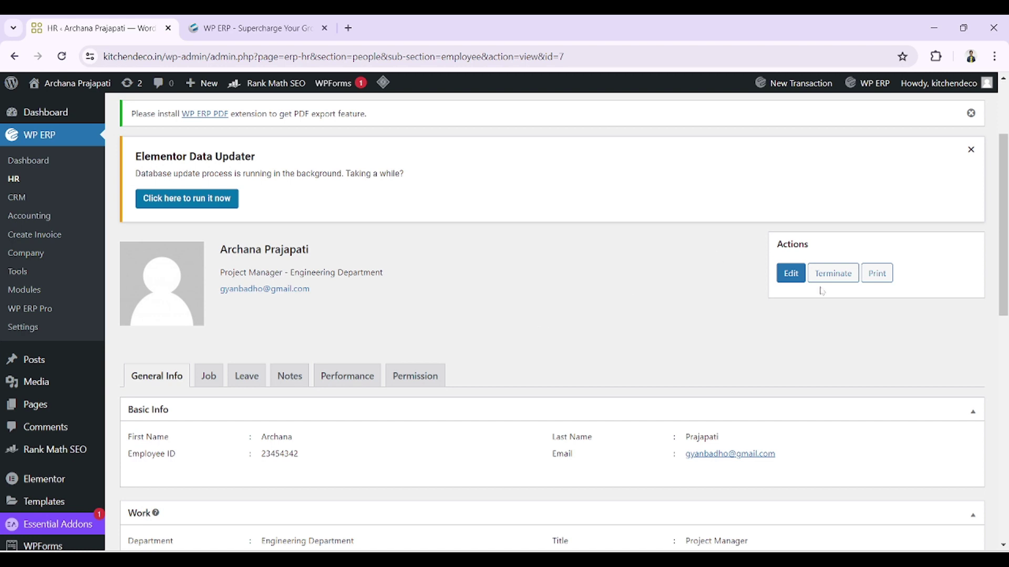
{"action": "left_click", "coordinate": [213, 377]}
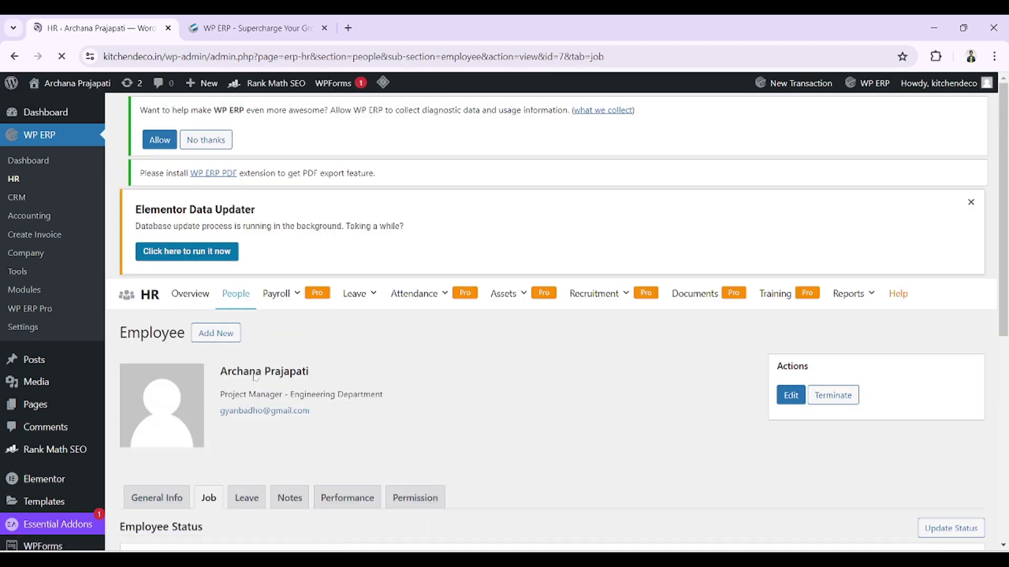
{"action": "scroll", "coordinate": [254, 379], "scroll_direction": "down", "scroll_amount": 6}
{"action": "left_click", "coordinate": [247, 183]}
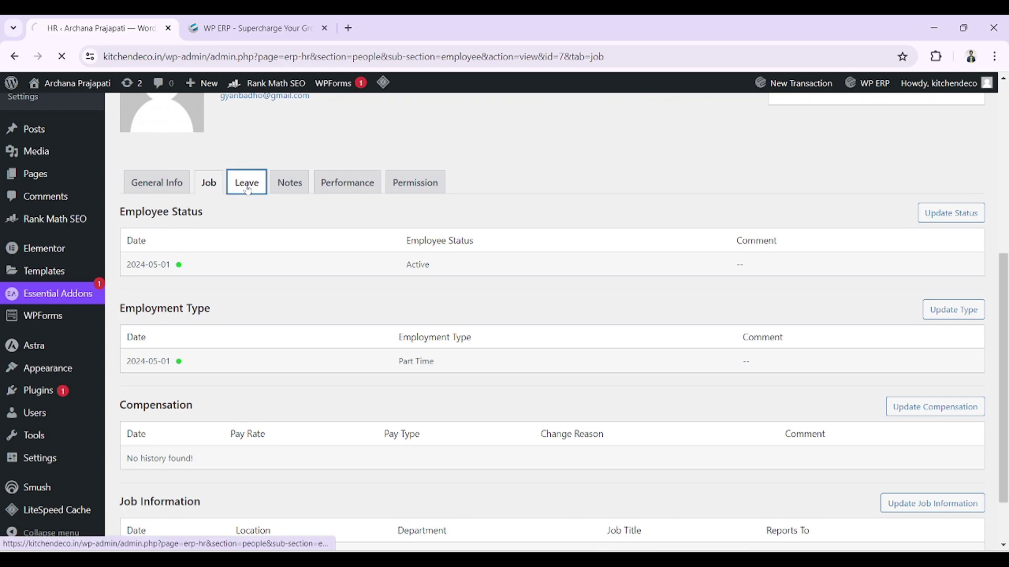
{"action": "scroll", "coordinate": [371, 451], "scroll_direction": "down", "scroll_amount": 3}
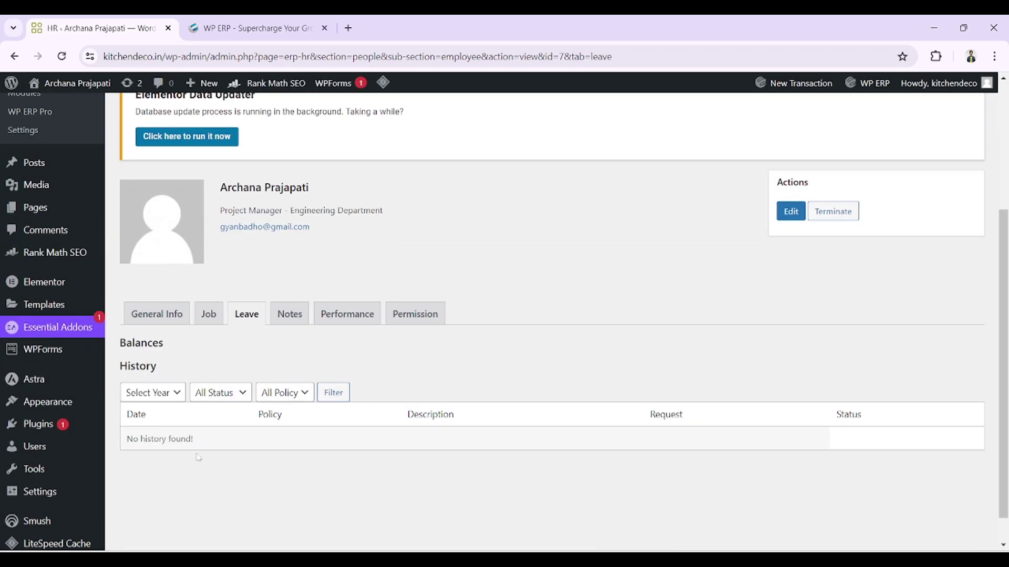
{"action": "left_click", "coordinate": [293, 315]}
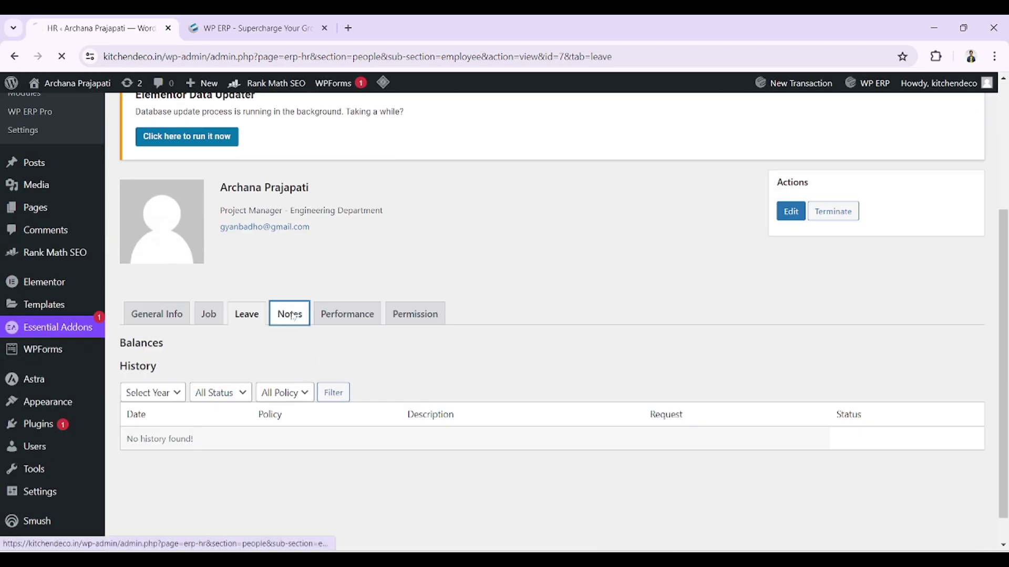
{"action": "scroll", "coordinate": [324, 310], "scroll_direction": "down", "scroll_amount": 4}
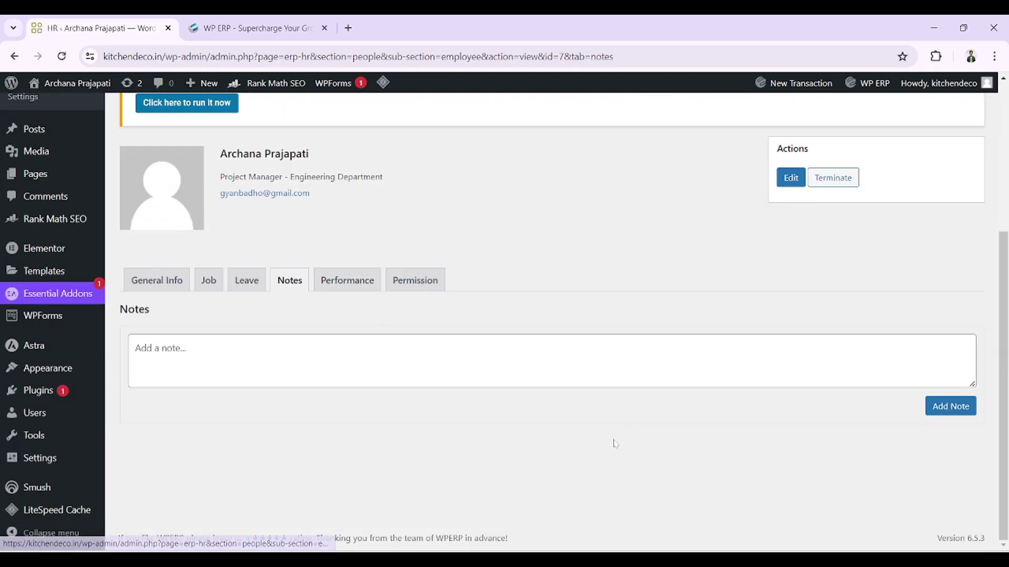
{"action": "scroll", "coordinate": [508, 426], "scroll_direction": "up", "scroll_amount": 4}
Start a new leave request in the HR module and choose the newly created employee for it
{"action": "mouse_move", "coordinate": [289, 119]}
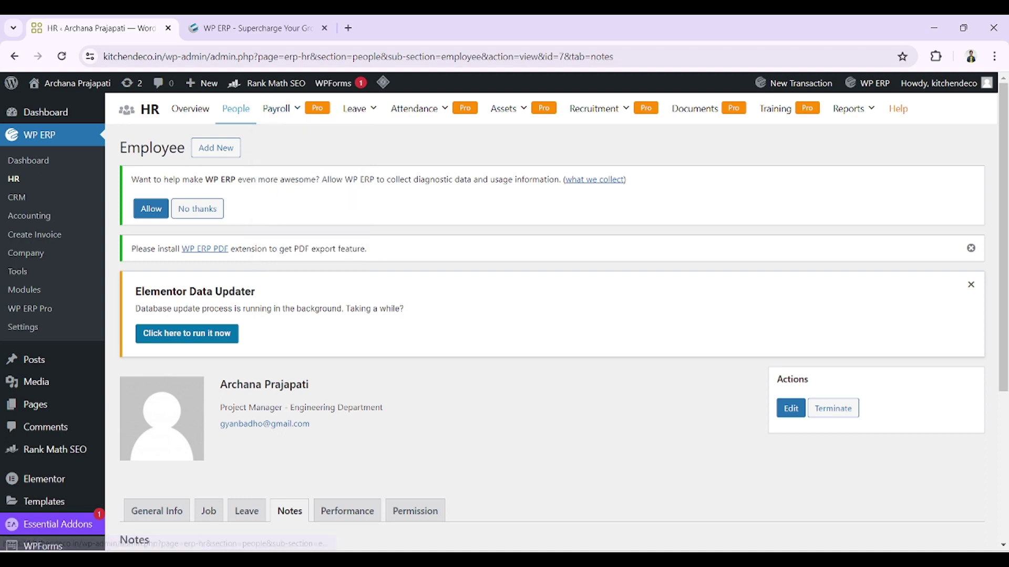
{"action": "mouse_move", "coordinate": [368, 109]}
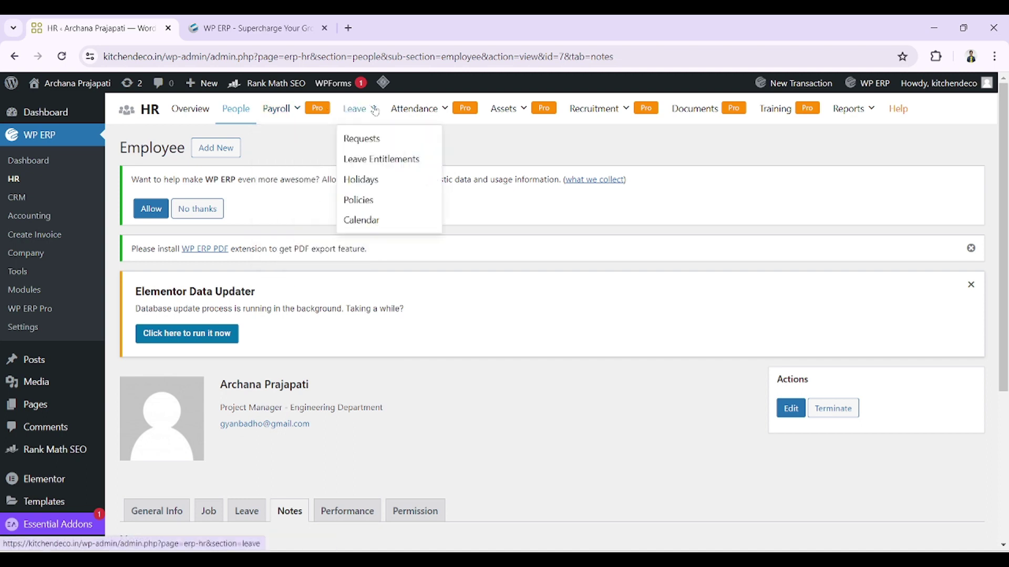
{"action": "left_click", "coordinate": [366, 141]}
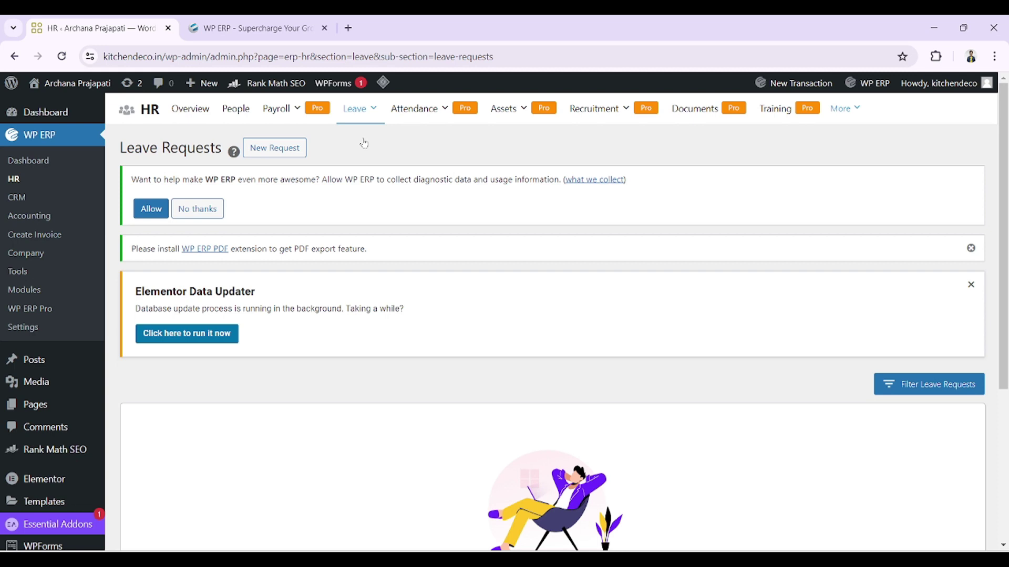
{"action": "left_click", "coordinate": [279, 151]}
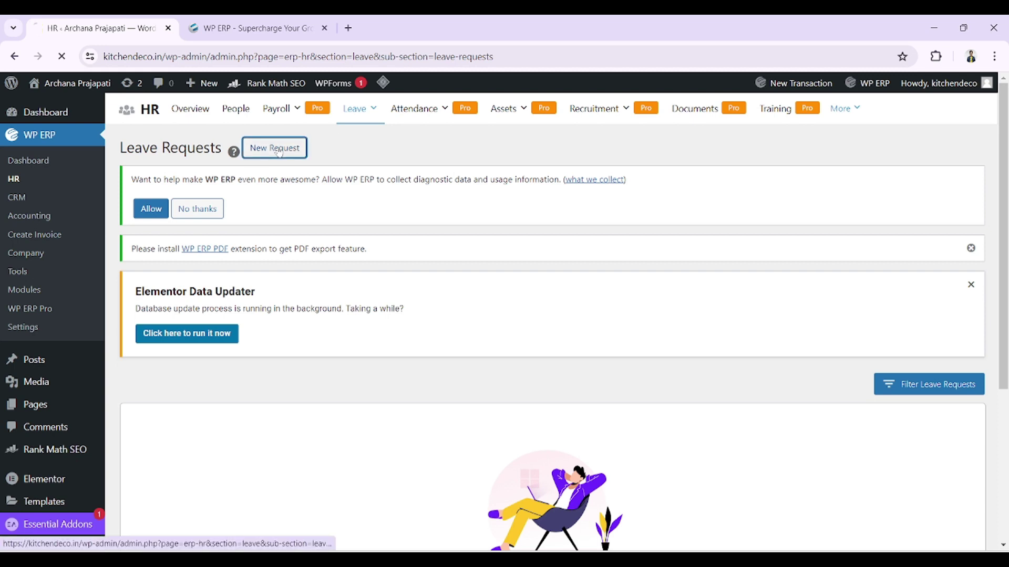
{"action": "scroll", "coordinate": [340, 347], "scroll_direction": "down", "scroll_amount": 4}
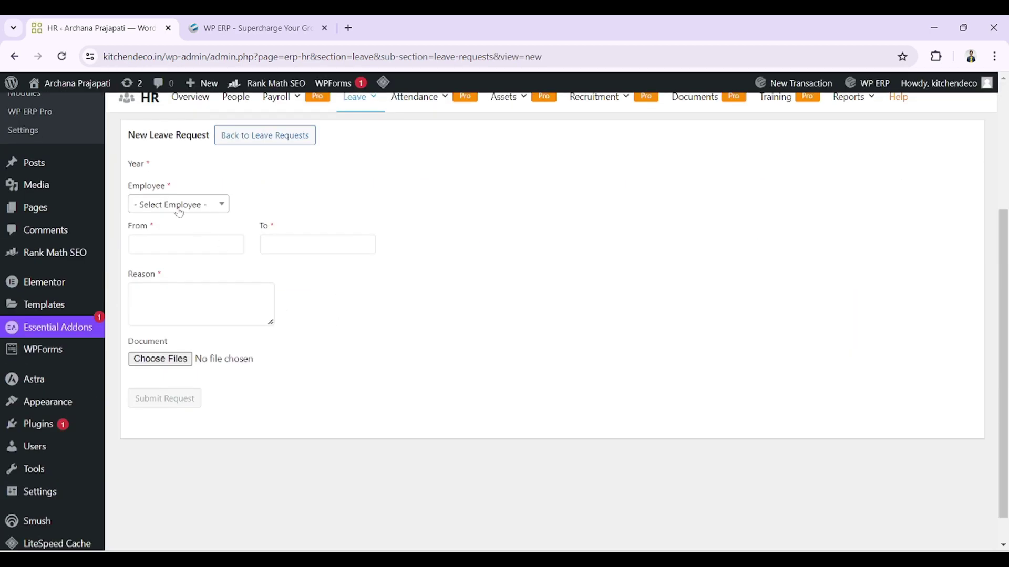
{"action": "left_click", "coordinate": [179, 209]}
{"action": "left_click", "coordinate": [174, 278]}
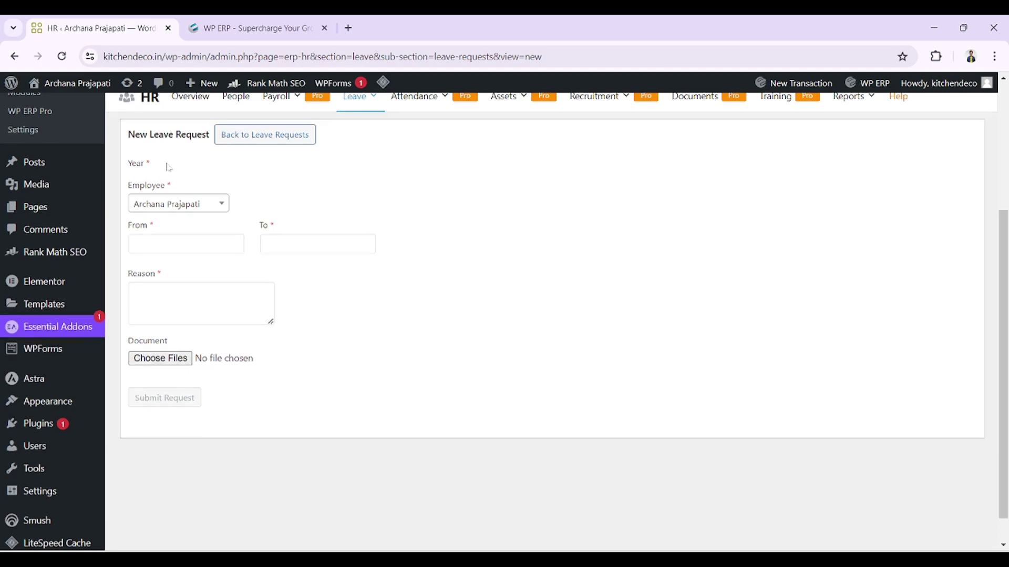
Review the leave request form and attach the FB Ads Strategy PDF from Downloads as its document
{"action": "scroll", "coordinate": [168, 167], "scroll_direction": "up", "scroll_amount": 4}
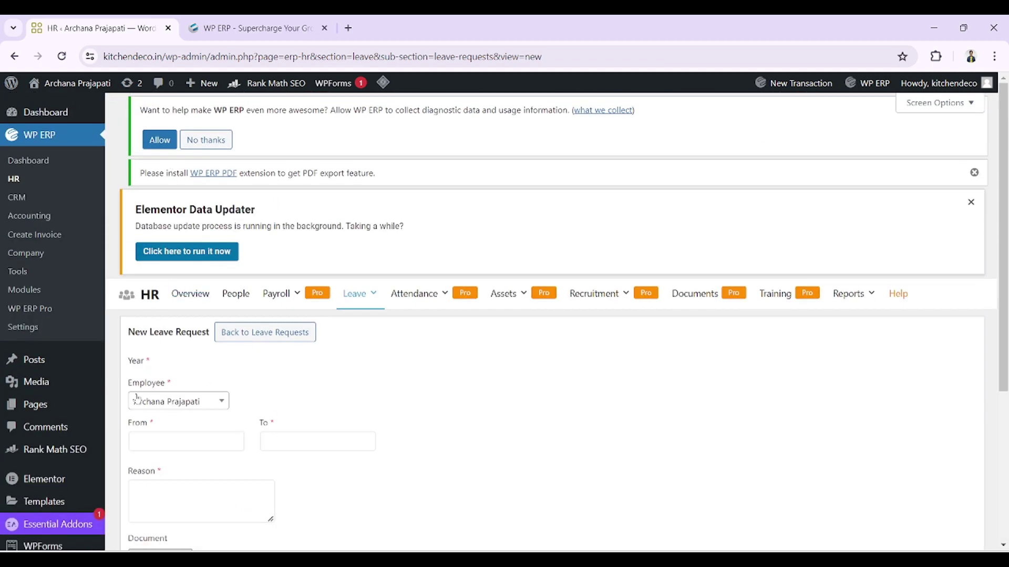
{"action": "scroll", "coordinate": [198, 466], "scroll_direction": "down", "scroll_amount": 5}
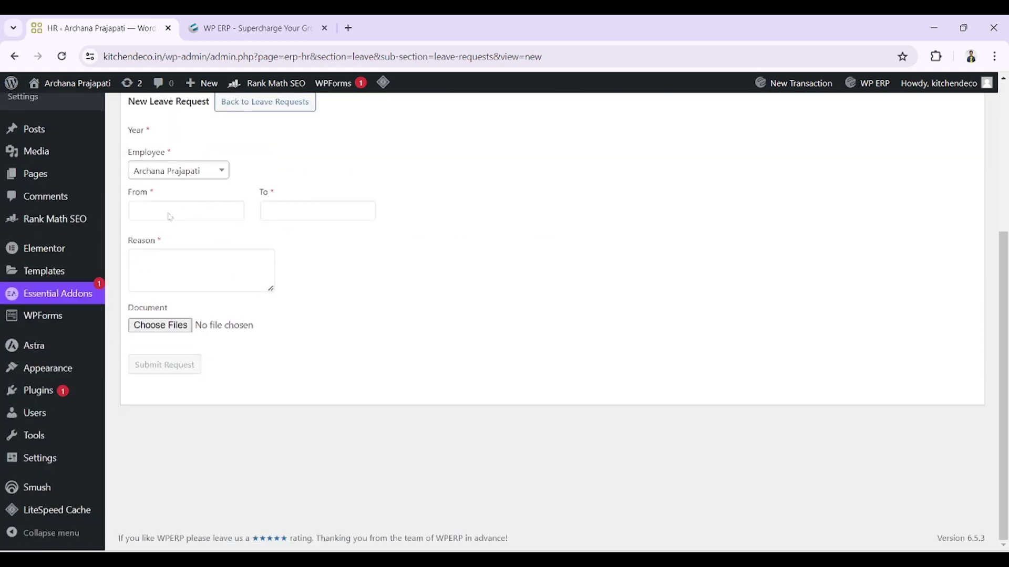
{"action": "scroll", "coordinate": [227, 280], "scroll_direction": "up", "scroll_amount": 4}
{"action": "mouse_move", "coordinate": [357, 263]}
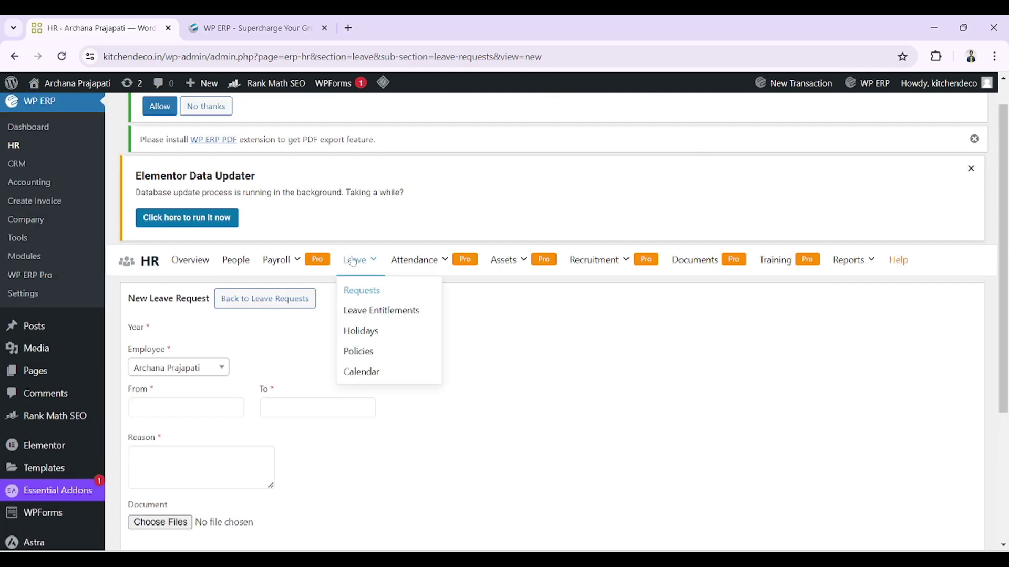
{"action": "scroll", "coordinate": [155, 414], "scroll_direction": "down", "scroll_amount": 3}
{"action": "left_click", "coordinate": [165, 391]}
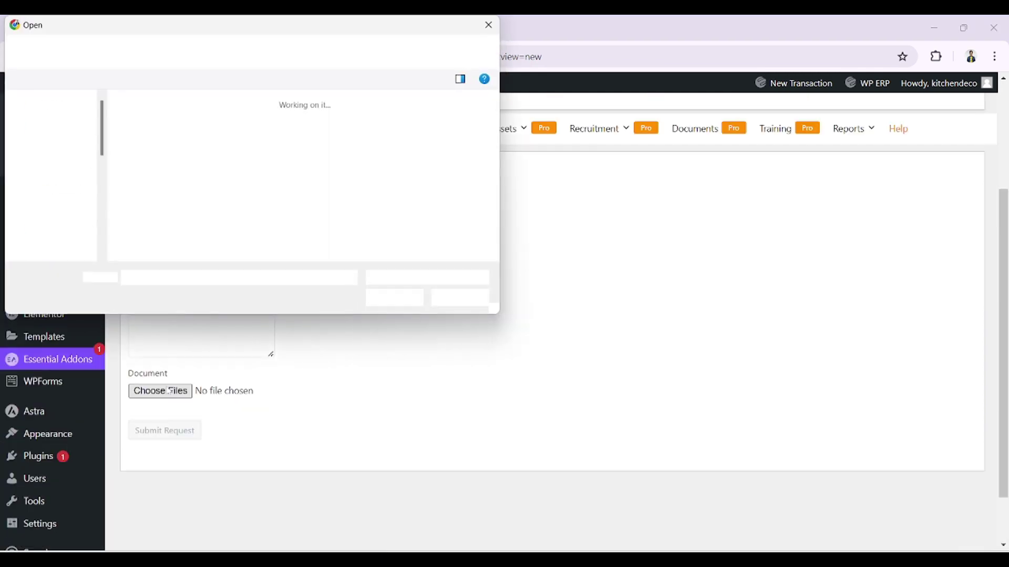
{"action": "left_click", "coordinate": [374, 150]}
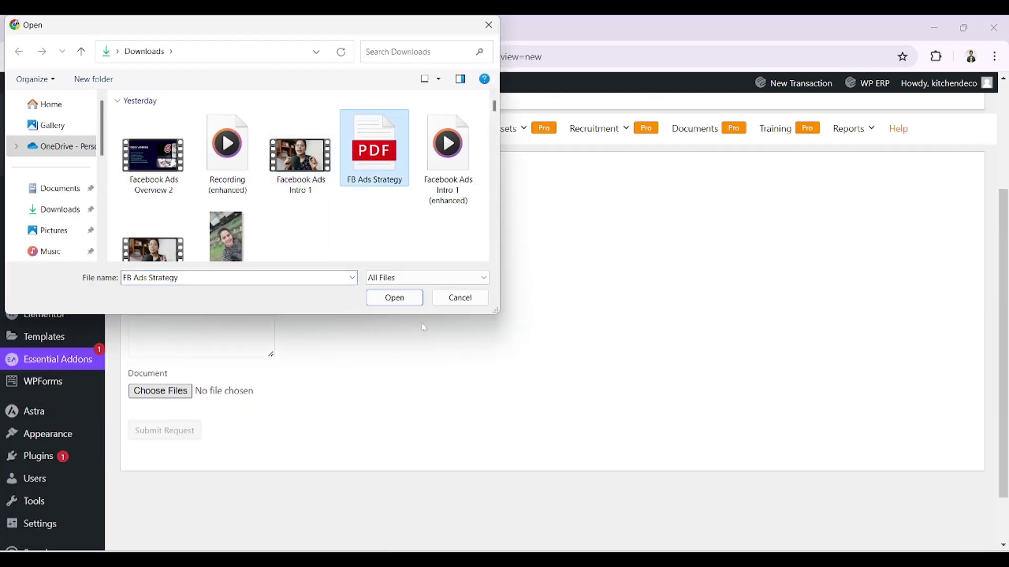
{"action": "left_click", "coordinate": [394, 298]}
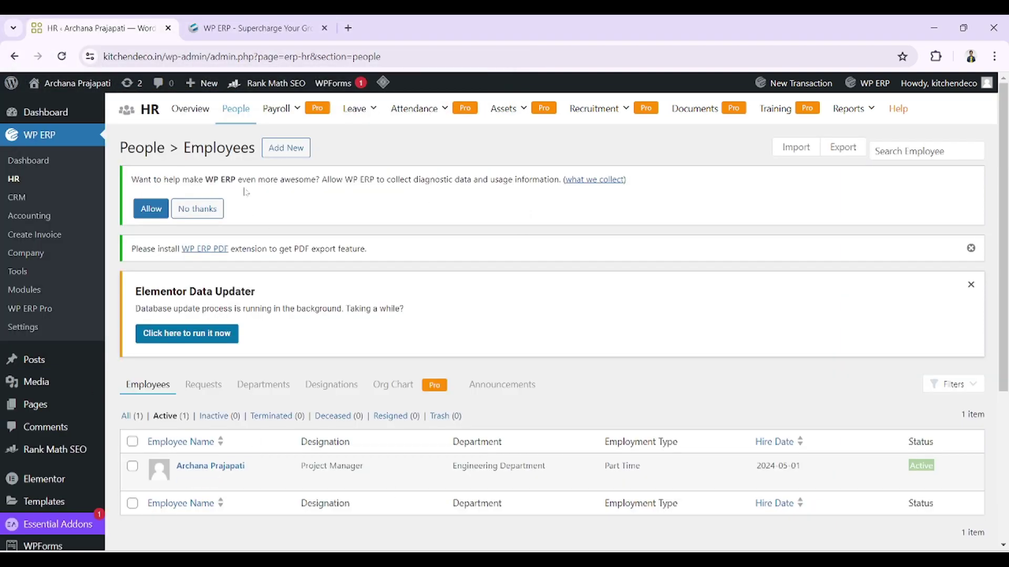
Start a new leave entitlement and review the fields for assigning a leave policy, including the employee type options
{"action": "mouse_move", "coordinate": [353, 111]}
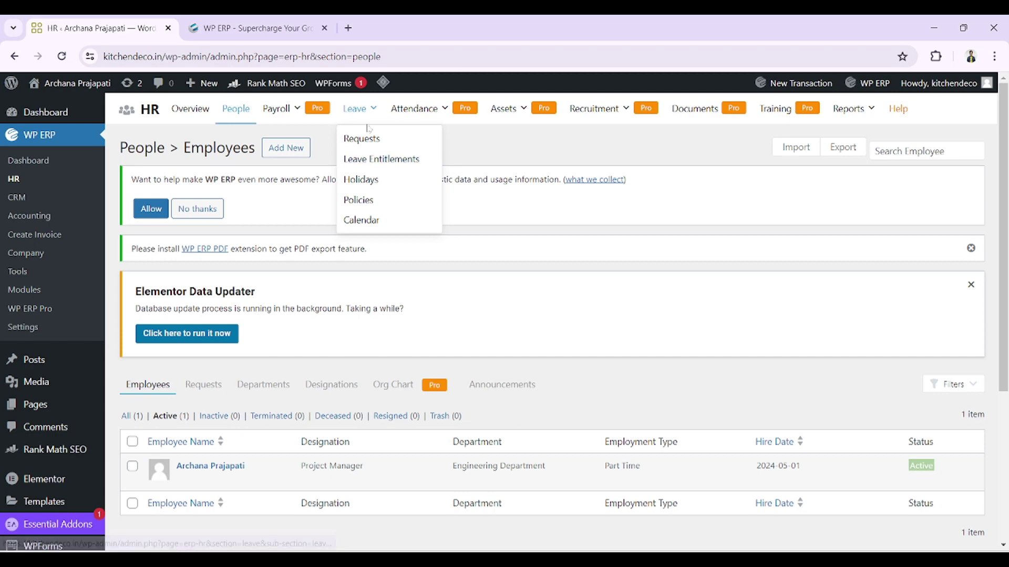
{"action": "left_click", "coordinate": [367, 164]}
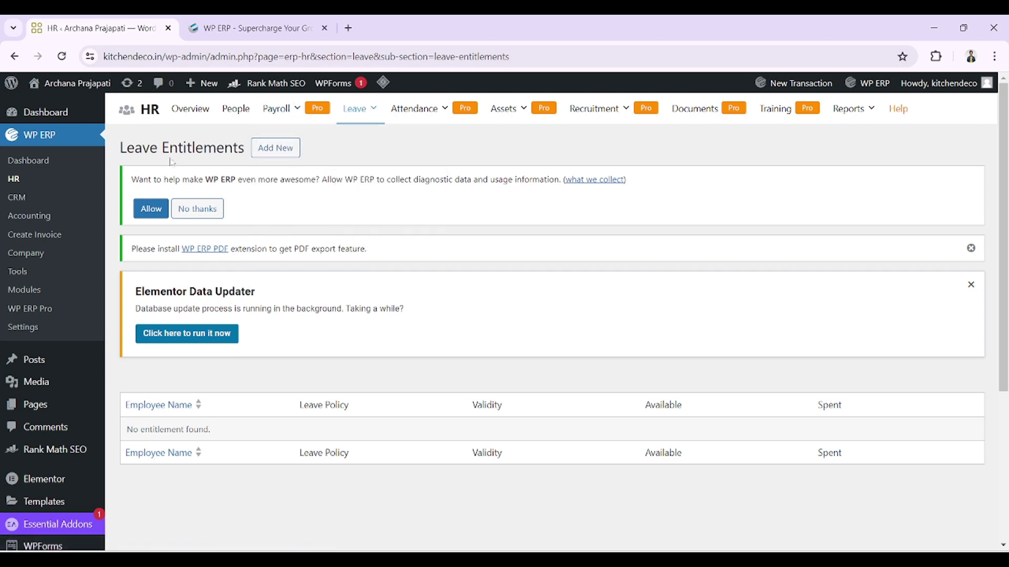
{"action": "left_click", "coordinate": [273, 153]}
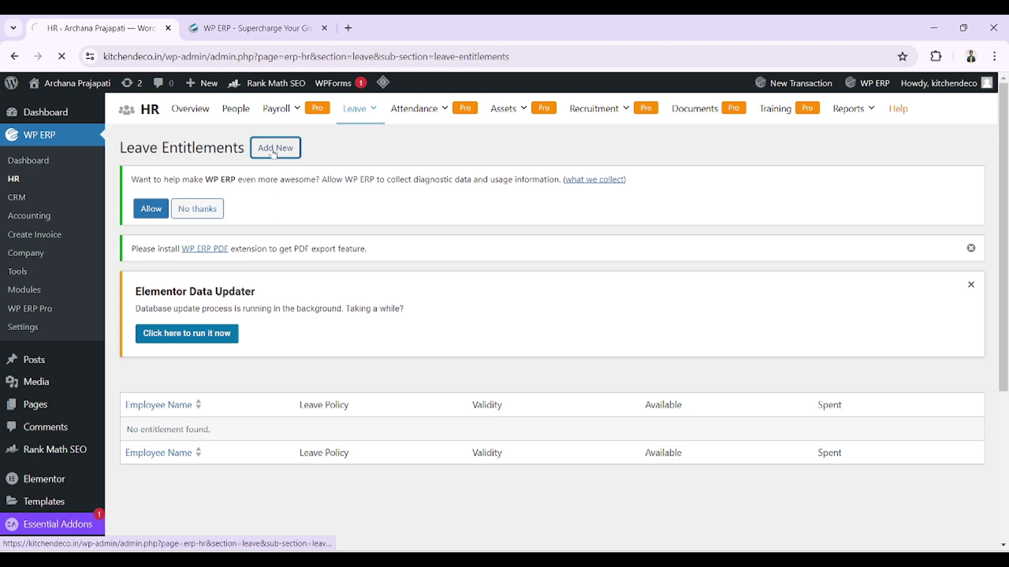
{"action": "scroll", "coordinate": [443, 290], "scroll_direction": "down", "scroll_amount": 2}
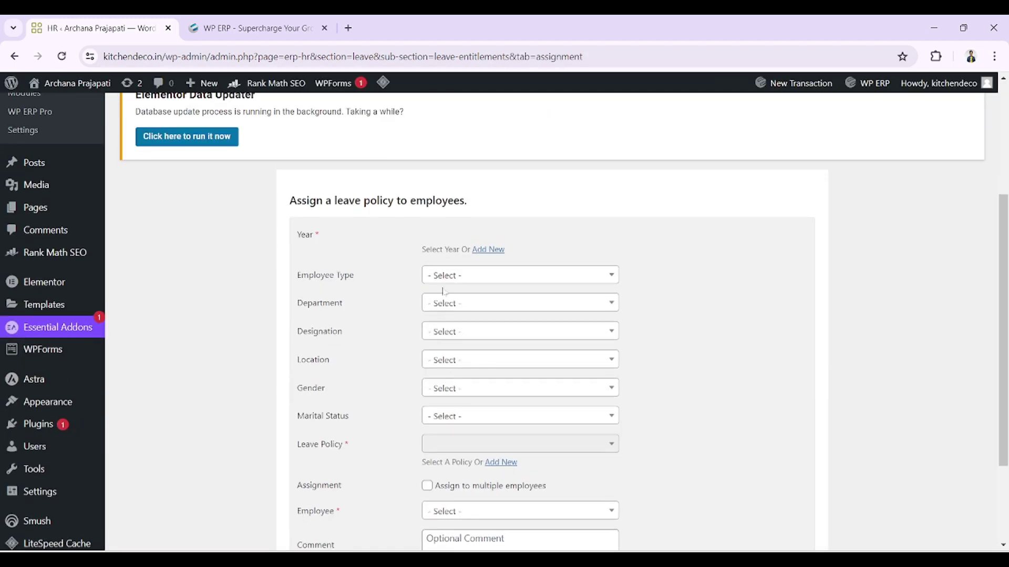
{"action": "left_click", "coordinate": [495, 277]}
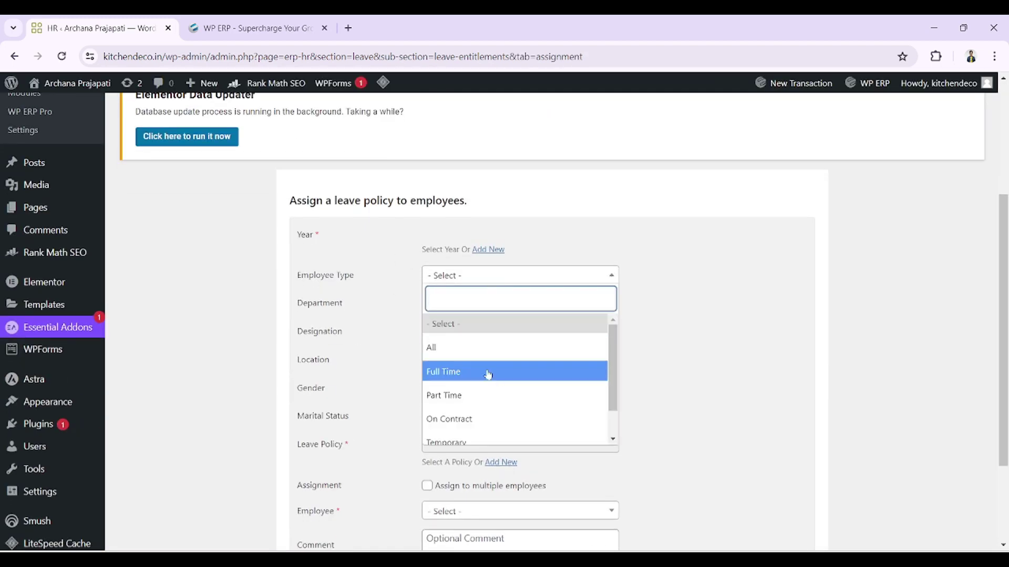
{"action": "scroll", "coordinate": [367, 283], "scroll_direction": "up", "scroll_amount": 3}
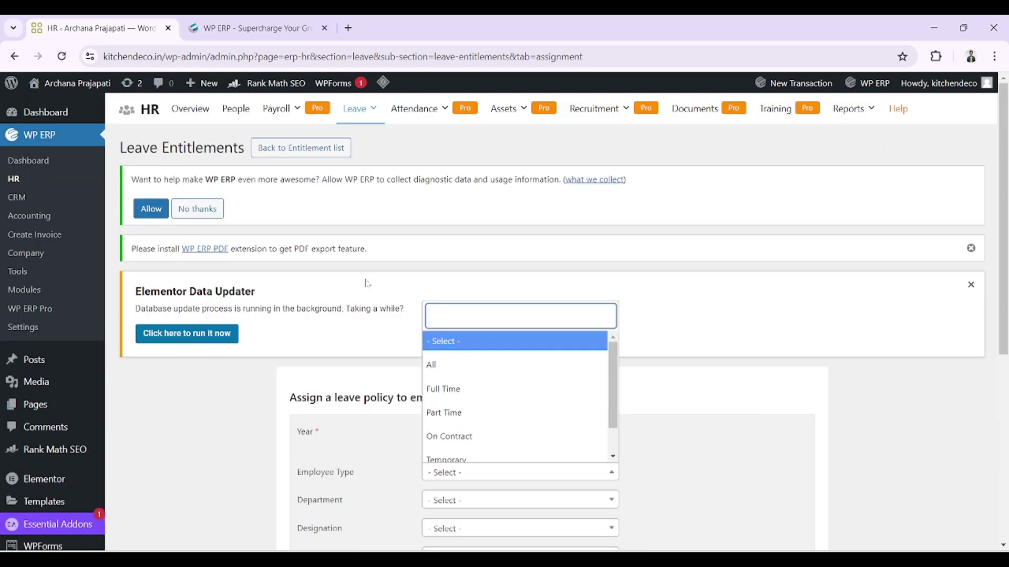
{"action": "scroll", "coordinate": [367, 283], "scroll_direction": "down", "scroll_amount": 3}
{"action": "left_click", "coordinate": [201, 307]}
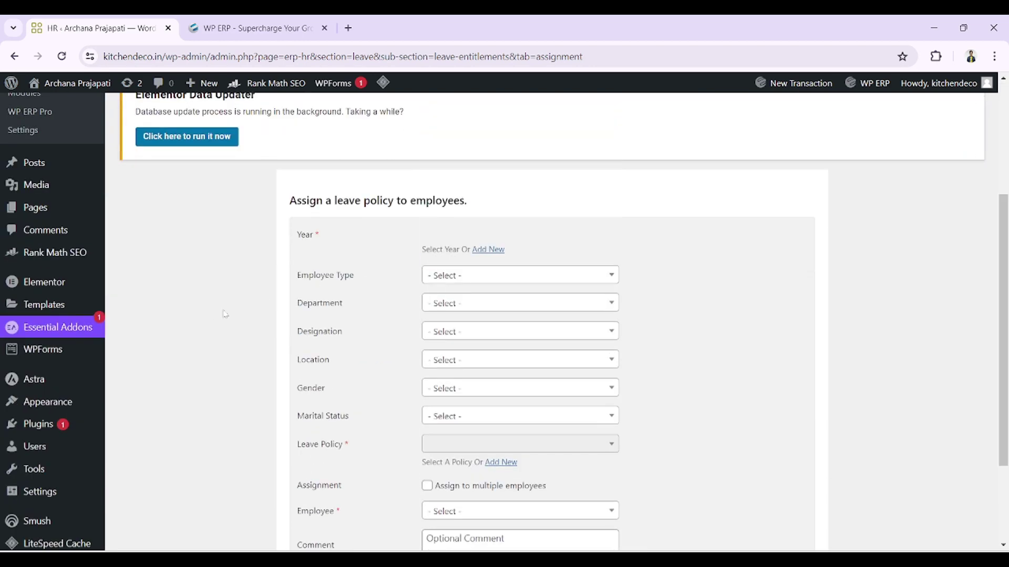
{"action": "scroll", "coordinate": [445, 276], "scroll_direction": "up", "scroll_amount": 3}
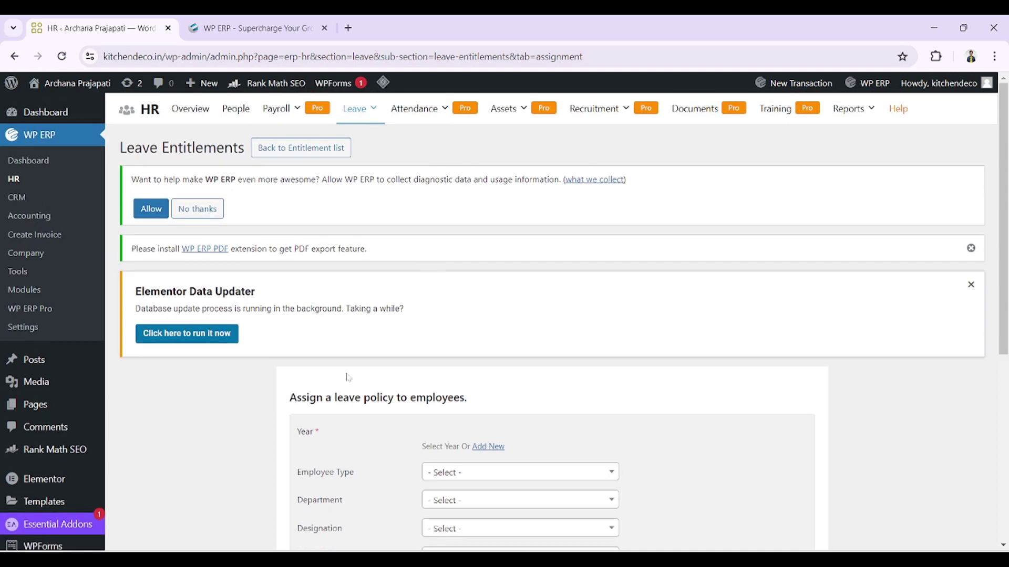
{"action": "scroll", "coordinate": [347, 377], "scroll_direction": "down", "scroll_amount": 3}
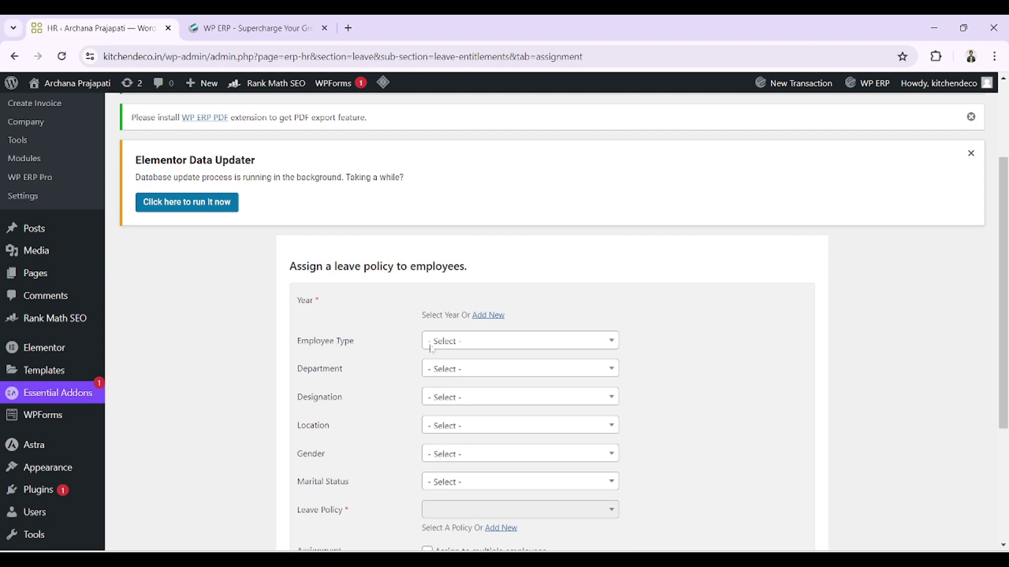
Set the entitlement's employee type to Full Time and its department to Human Resource Department
{"action": "left_click", "coordinate": [494, 341]}
{"action": "scroll", "coordinate": [473, 254], "scroll_direction": "down", "scroll_amount": 1}
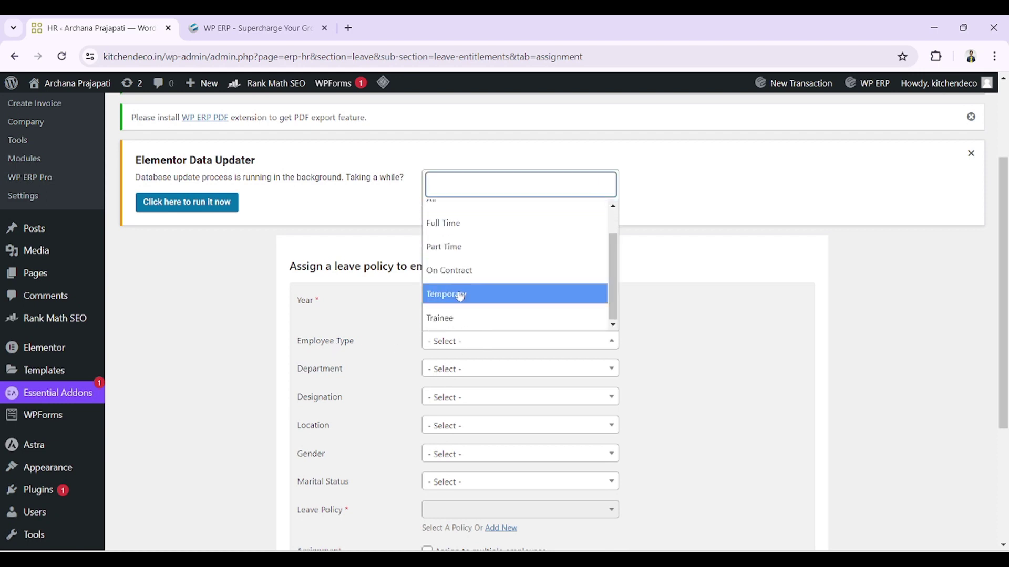
{"action": "left_click", "coordinate": [463, 225]}
{"action": "left_click", "coordinate": [452, 376]}
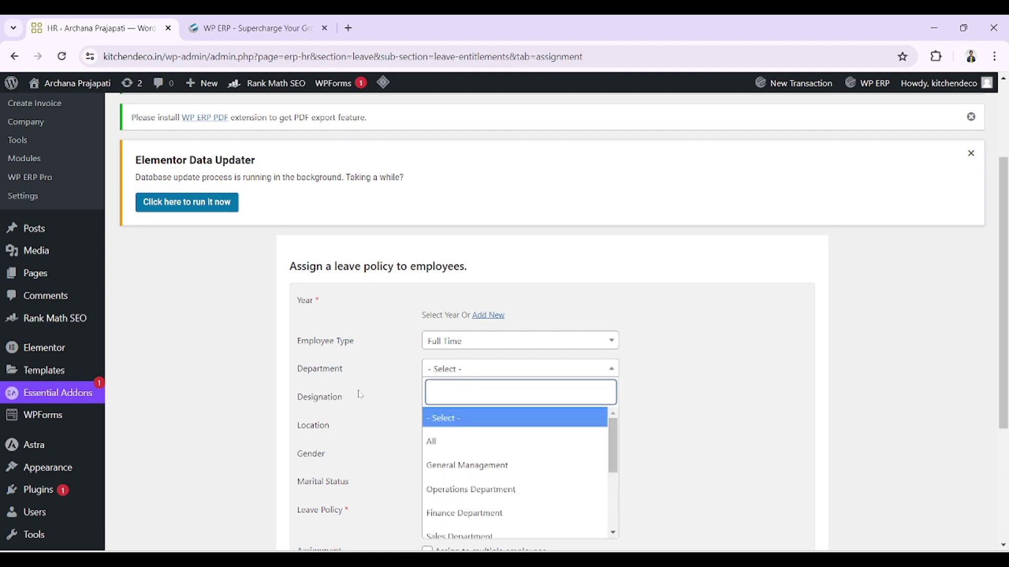
{"action": "scroll", "coordinate": [124, 377], "scroll_direction": "down", "scroll_amount": 4}
{"action": "scroll", "coordinate": [504, 266], "scroll_direction": "down", "scroll_amount": 3}
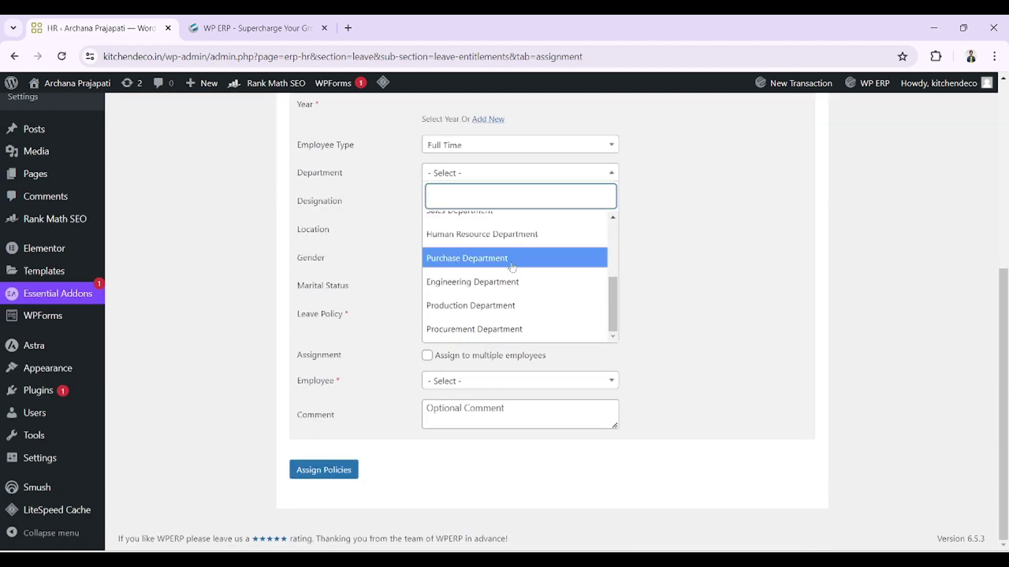
{"action": "left_click", "coordinate": [489, 234]}
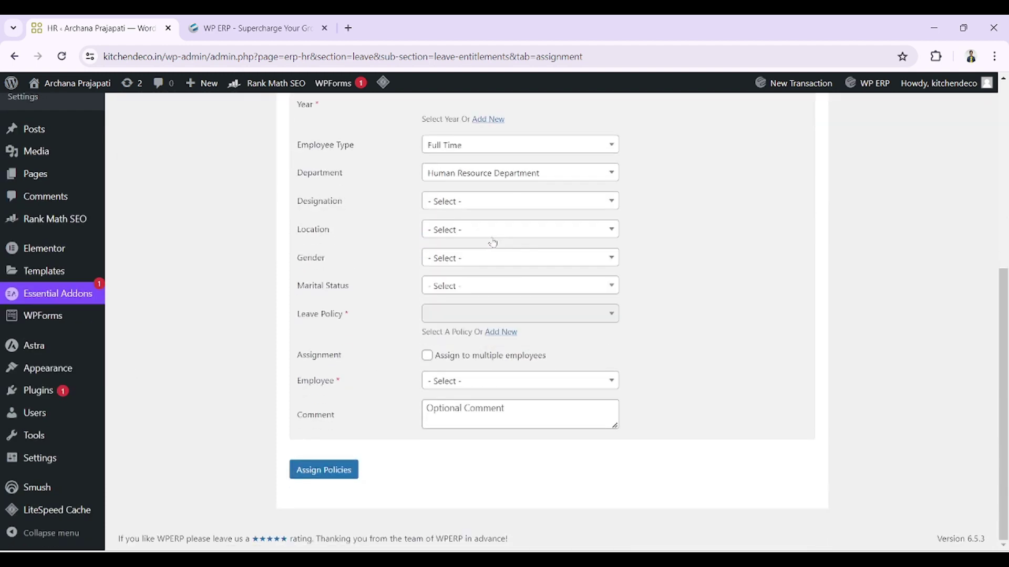
Set the entitlement's designation to Business Manager and its location to Main Location
{"action": "left_click", "coordinate": [464, 203]}
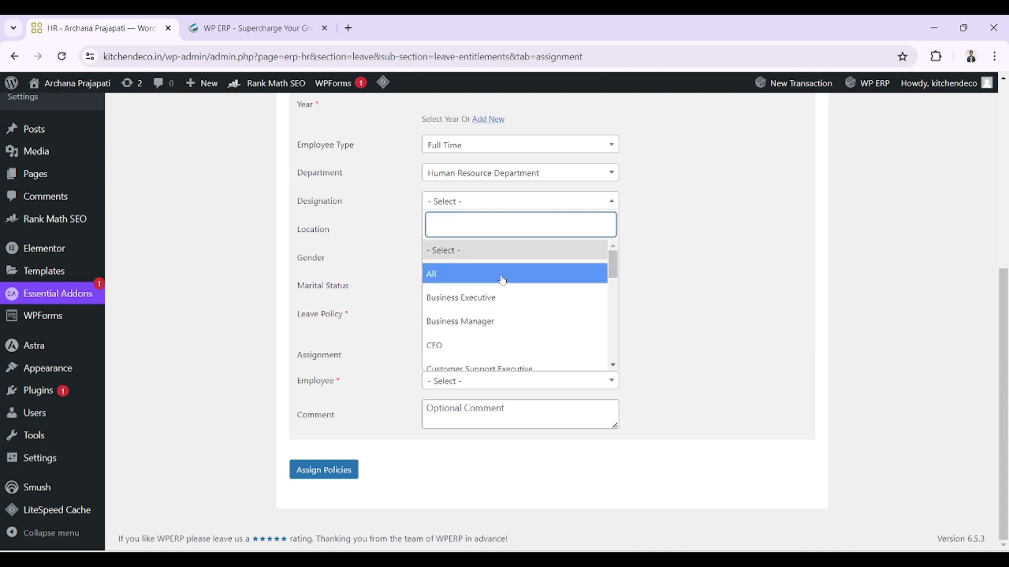
{"action": "left_click", "coordinate": [484, 342]}
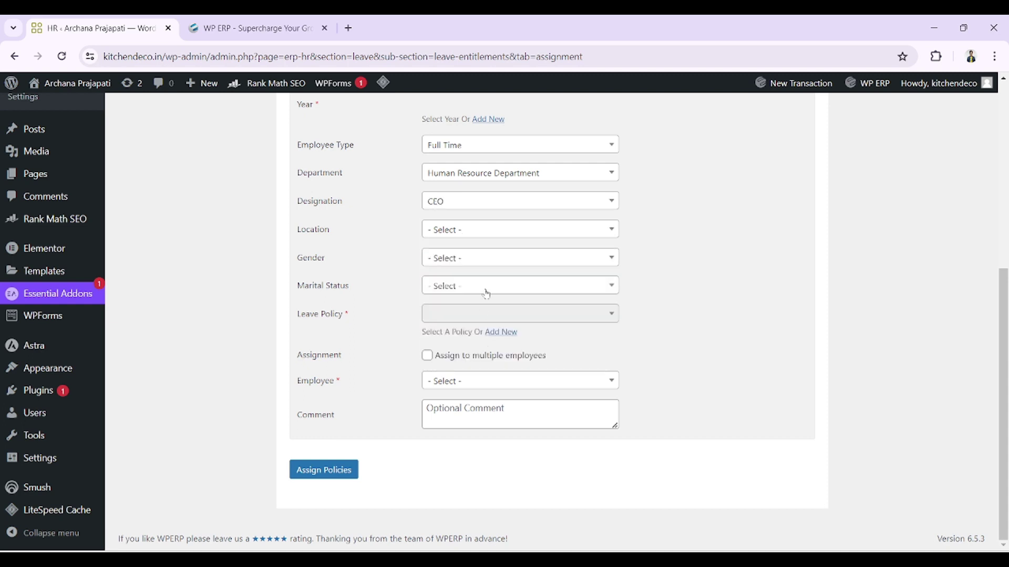
{"action": "left_click", "coordinate": [484, 203]}
{"action": "left_click", "coordinate": [482, 328]}
{"action": "left_click", "coordinate": [446, 231]}
{"action": "left_click", "coordinate": [452, 309]}
Set the entitlement's gender to All and its marital status to Married
{"action": "left_click", "coordinate": [462, 258]}
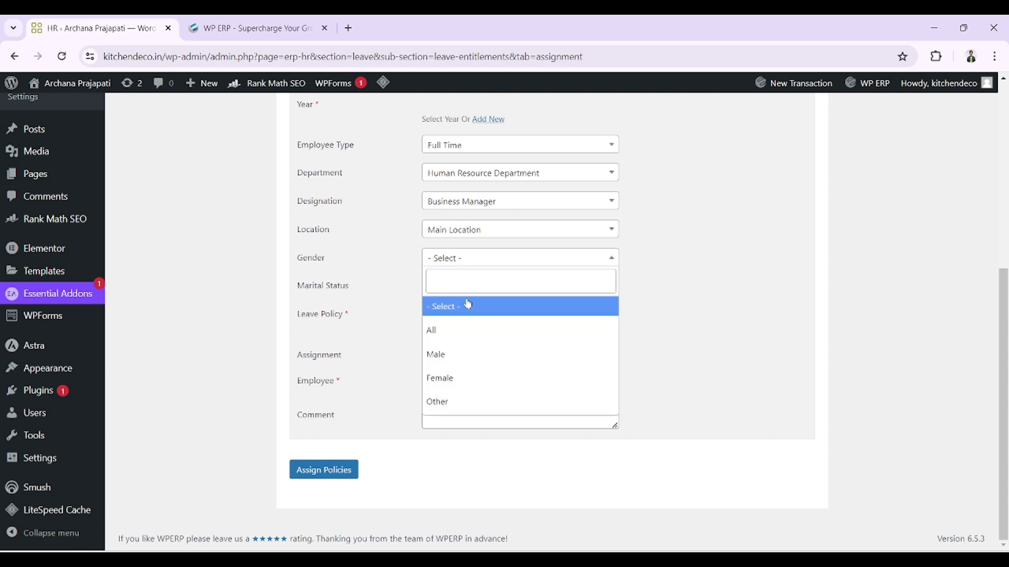
{"action": "left_click", "coordinate": [463, 330]}
{"action": "left_click", "coordinate": [482, 286]}
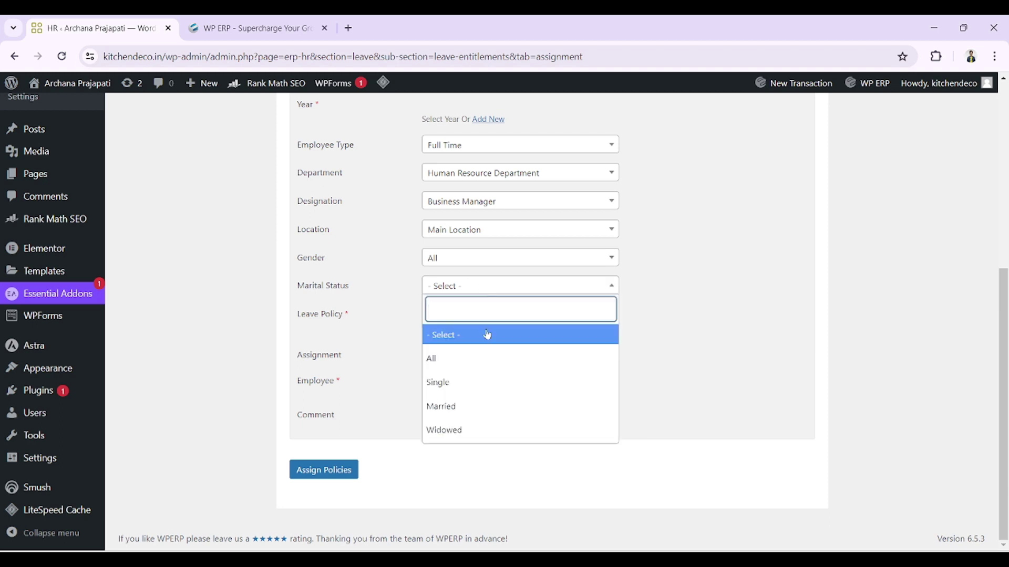
{"action": "left_click", "coordinate": [479, 405]}
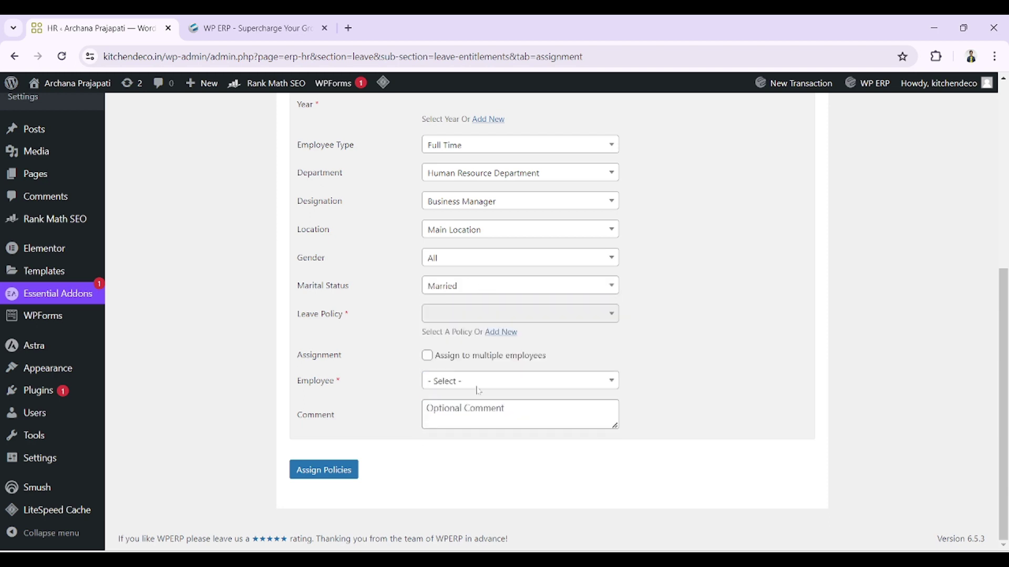
Enable assignment to multiple employees and try to assign the policy without a comment
{"action": "left_click", "coordinate": [429, 358]}
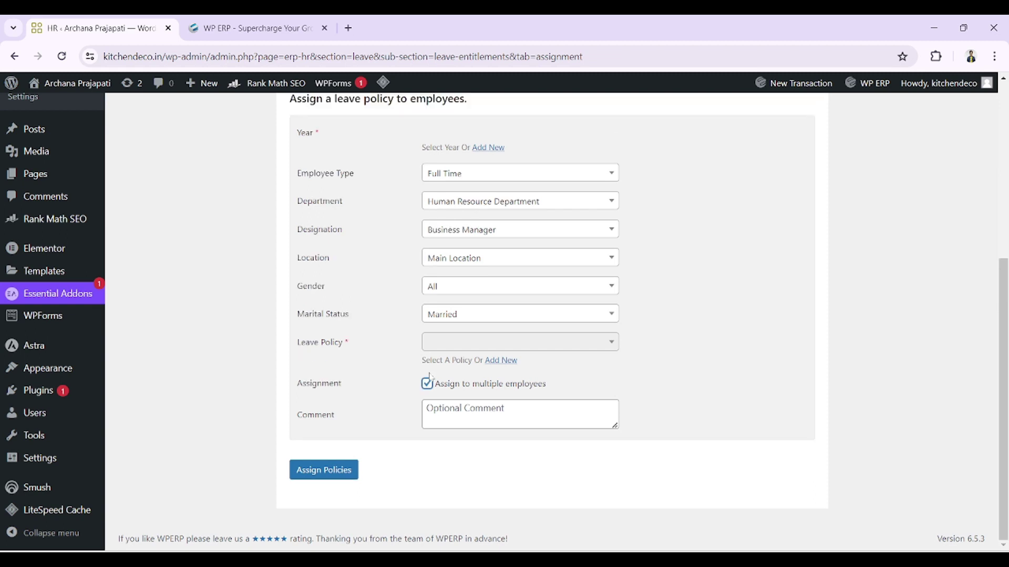
{"action": "key", "text": "Tab"}
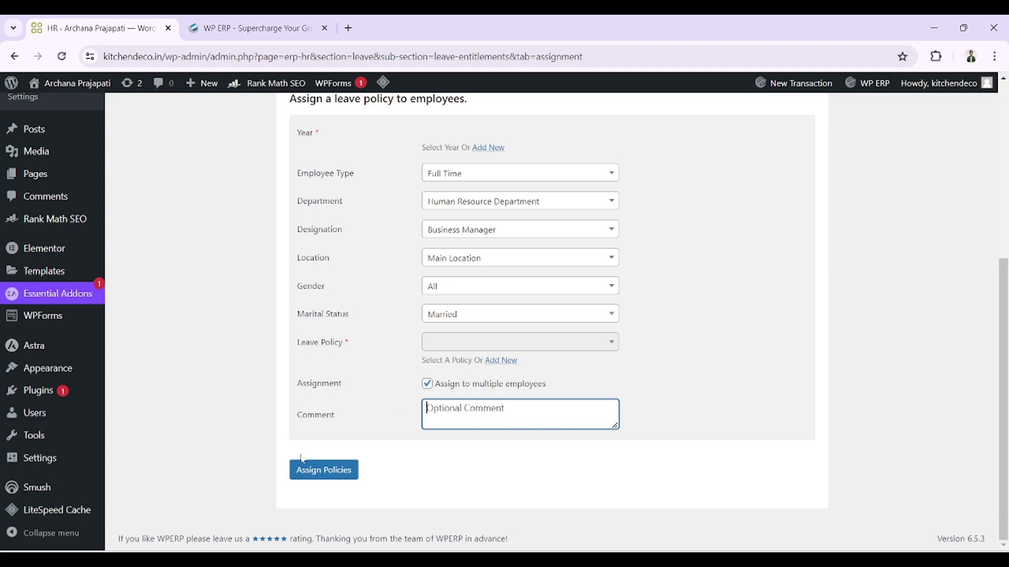
{"action": "left_click", "coordinate": [318, 473]}
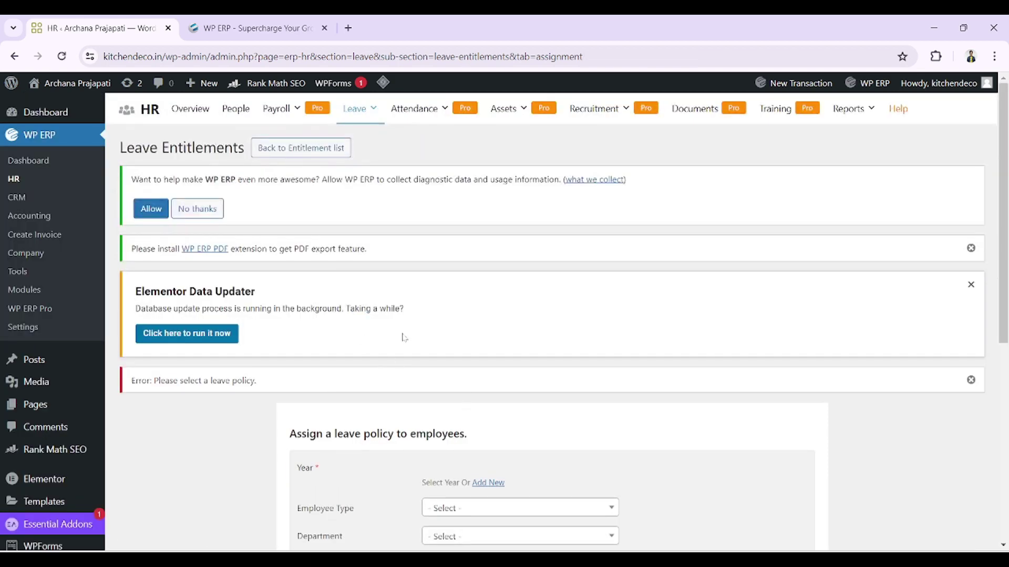
{"action": "scroll", "coordinate": [405, 389], "scroll_direction": "down", "scroll_amount": 5}
Start a new holiday in the leave management section and name it Independence Day
{"action": "mouse_move", "coordinate": [361, 115]}
{"action": "left_click", "coordinate": [362, 181]}
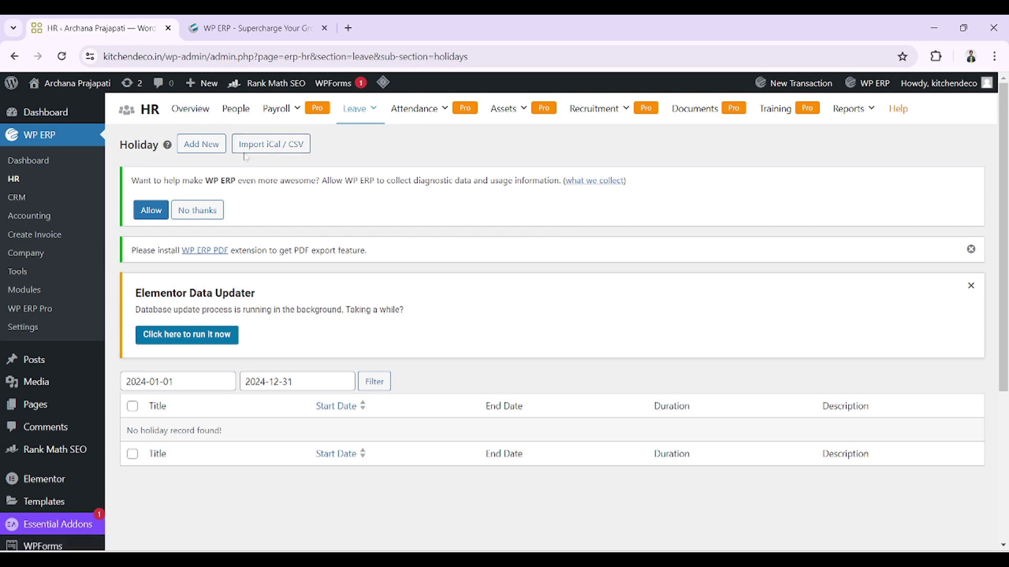
{"action": "left_click", "coordinate": [205, 149]}
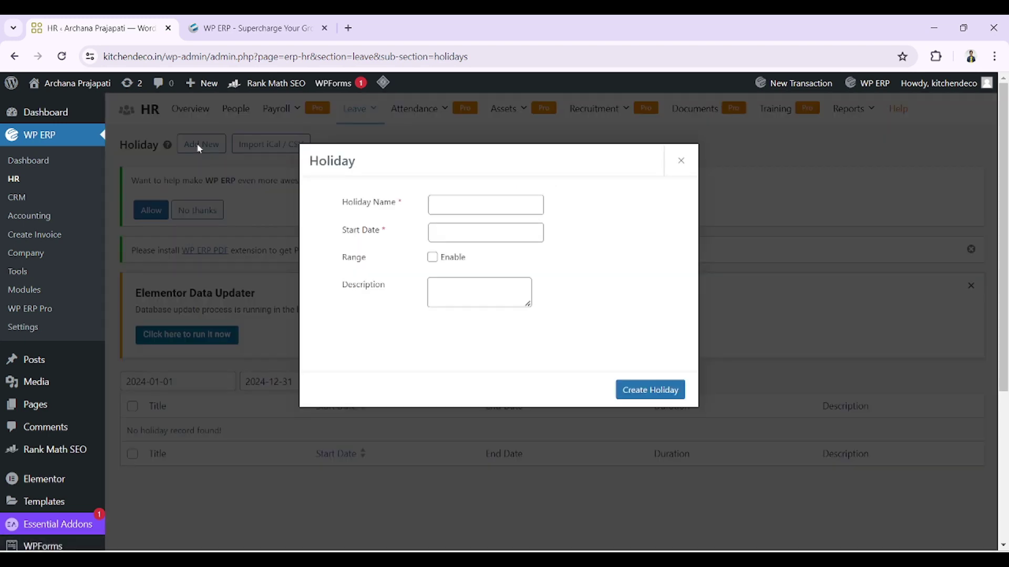
{"action": "left_click", "coordinate": [436, 205]}
{"action": "type", "text": "Independance Day"}
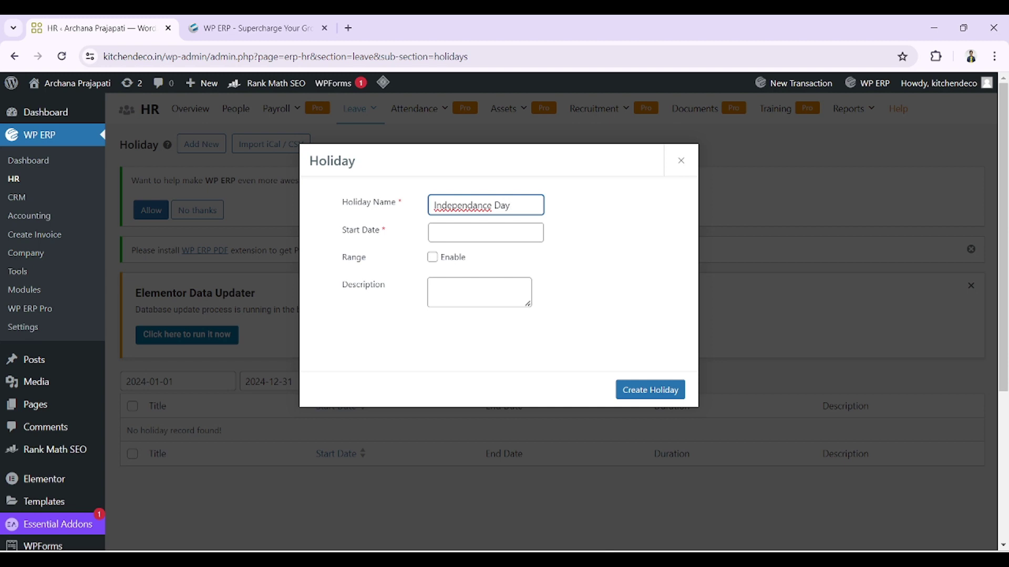
Set the holiday's start date to 2024-08-15
{"action": "left_click", "coordinate": [469, 229]}
{"action": "left_click", "coordinate": [469, 230]}
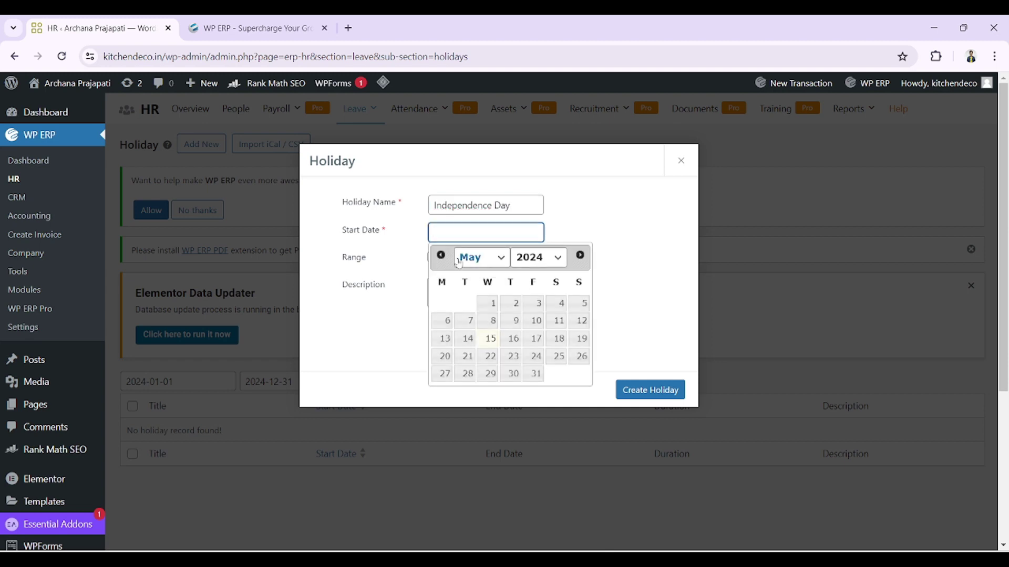
{"action": "left_click", "coordinate": [497, 260]}
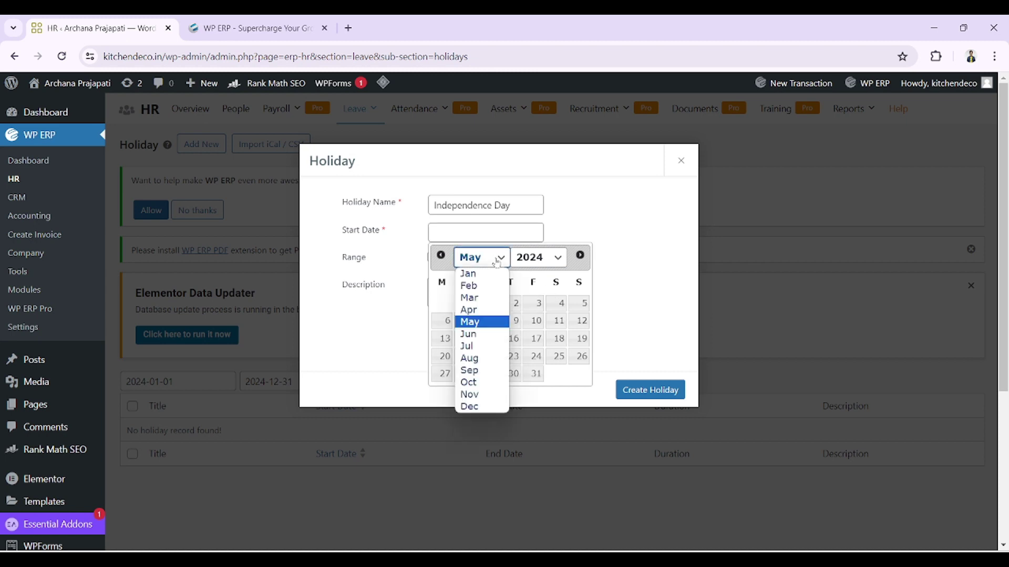
{"action": "left_click", "coordinate": [478, 361]}
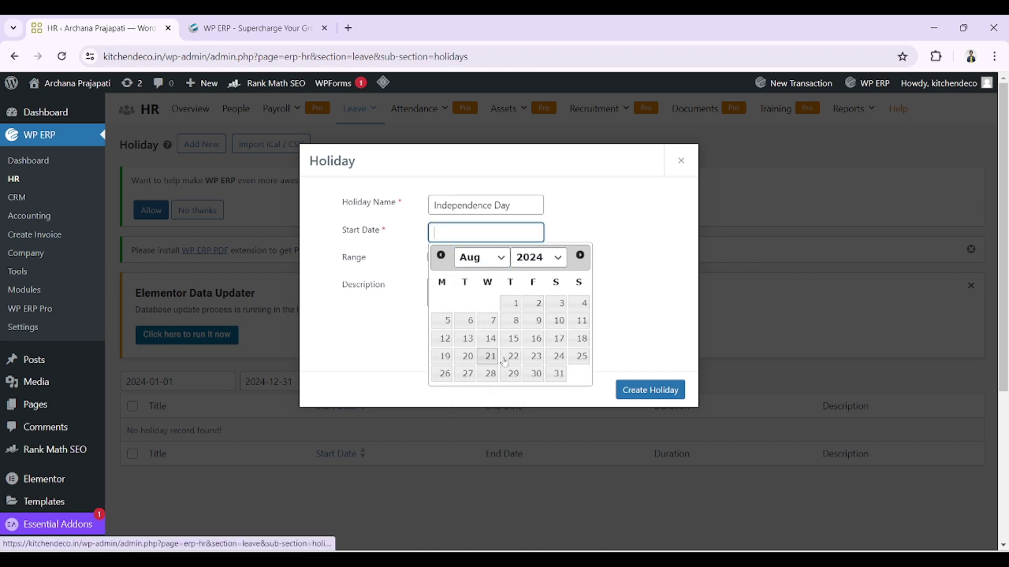
{"action": "left_click", "coordinate": [513, 338]}
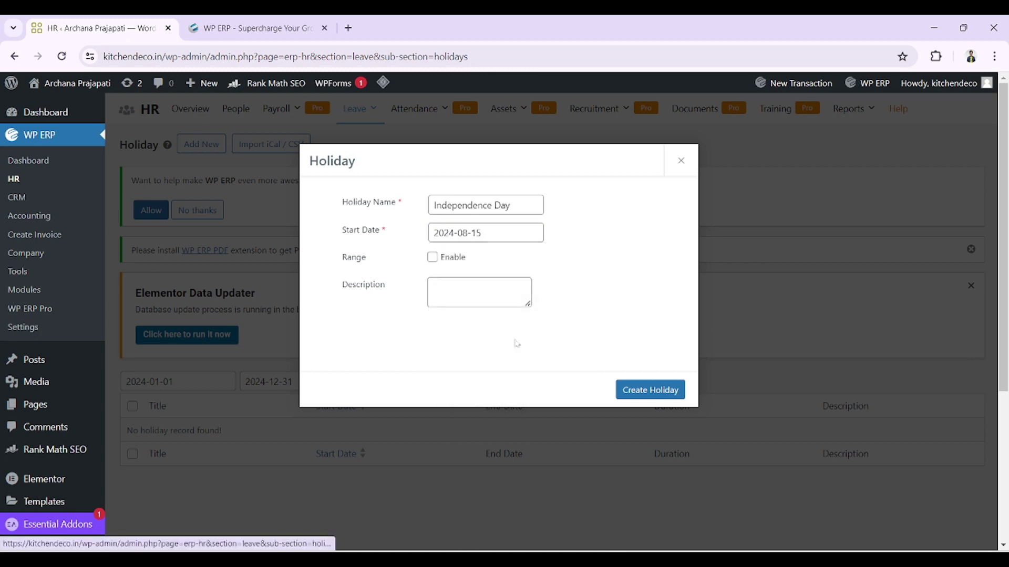
Enable the holiday's date range with end date 2024-08-15 and create the holiday
{"action": "left_click", "coordinate": [432, 258]}
{"action": "left_click", "coordinate": [462, 287]}
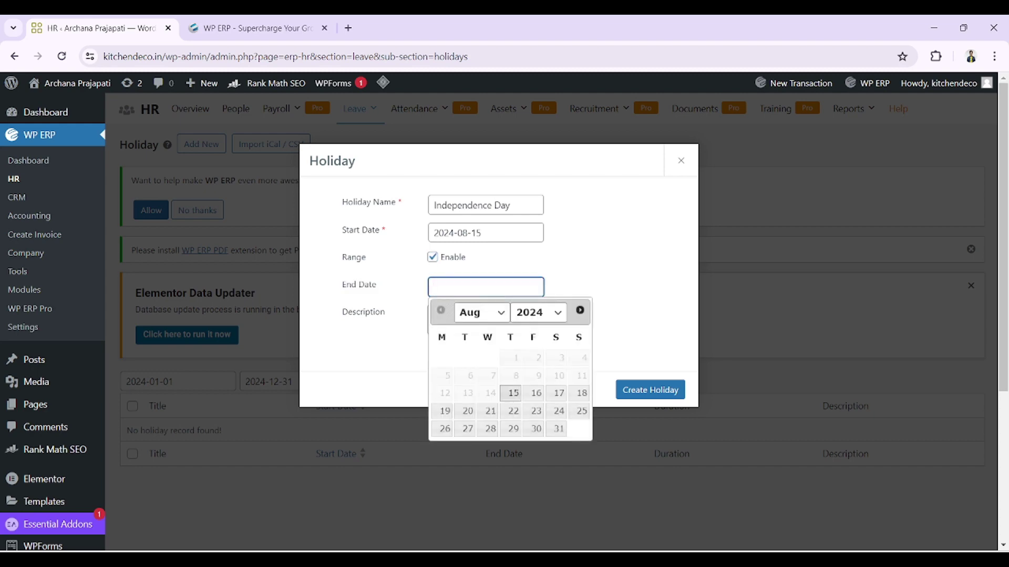
{"action": "left_click", "coordinate": [513, 394]}
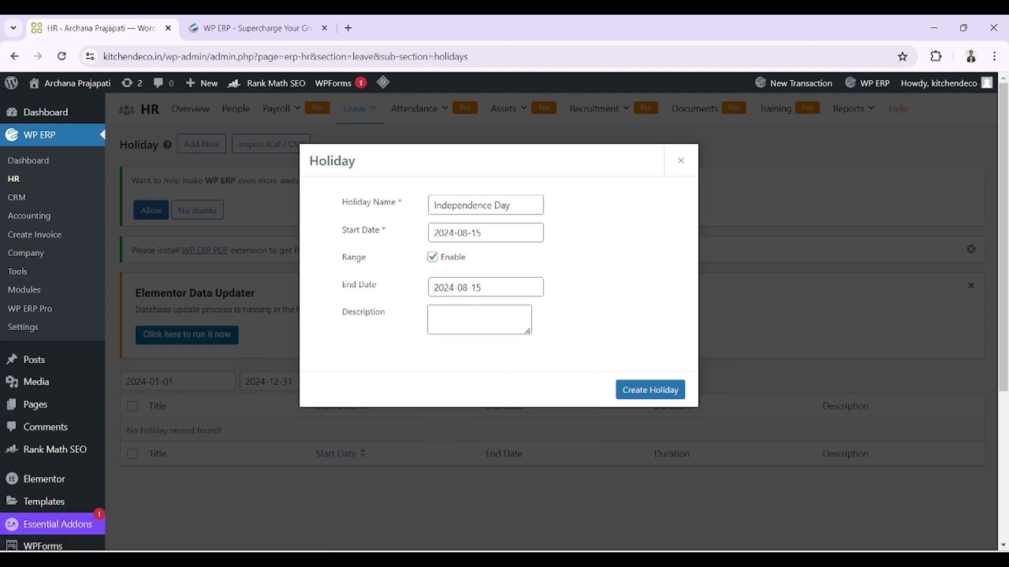
{"action": "left_click", "coordinate": [461, 287]}
{"action": "left_click", "coordinate": [606, 275]}
{"action": "left_click", "coordinate": [656, 395]}
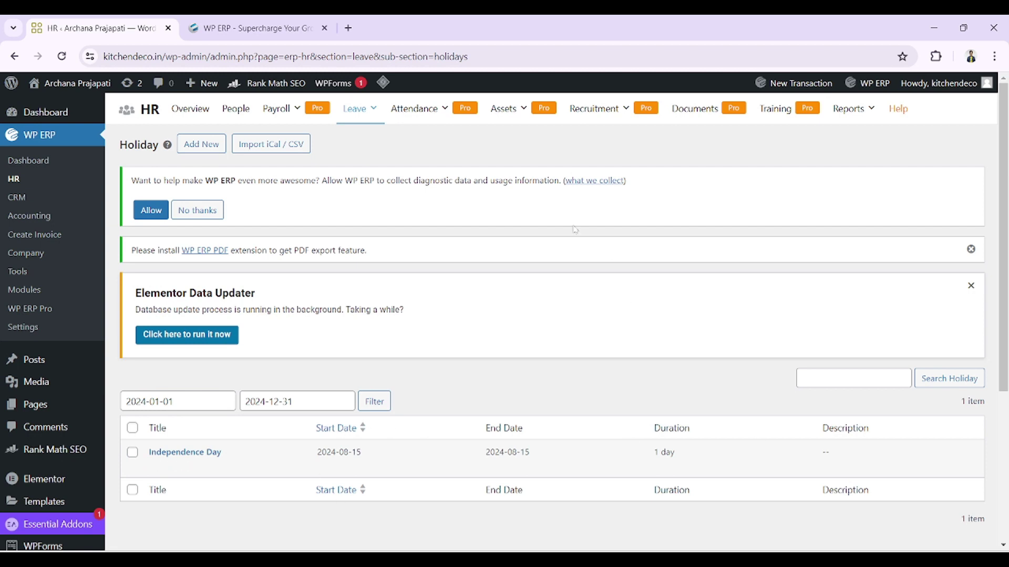
Go to the leave policies and open the form for a new policy
{"action": "mouse_move", "coordinate": [372, 128]}
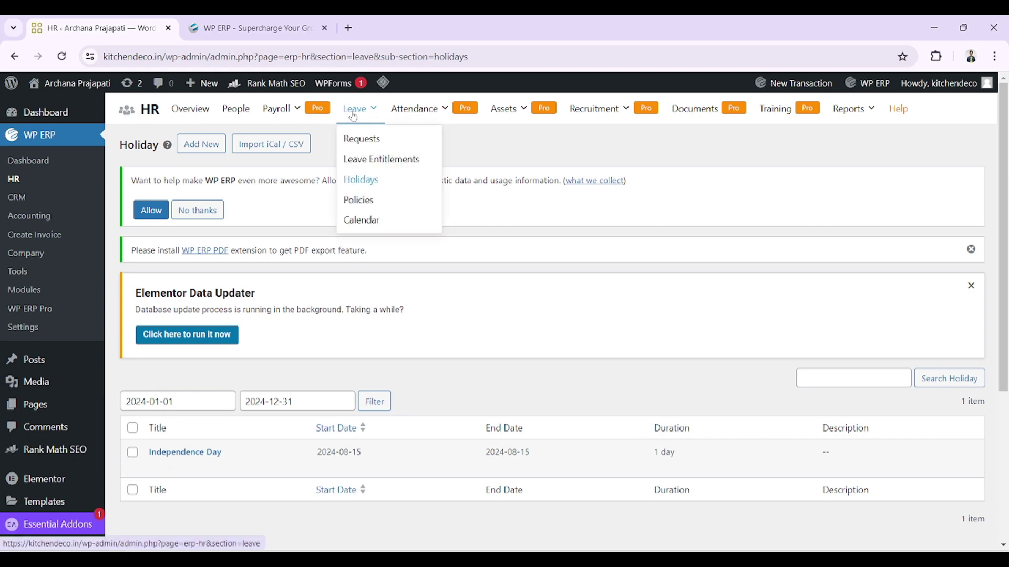
{"action": "left_click", "coordinate": [363, 202]}
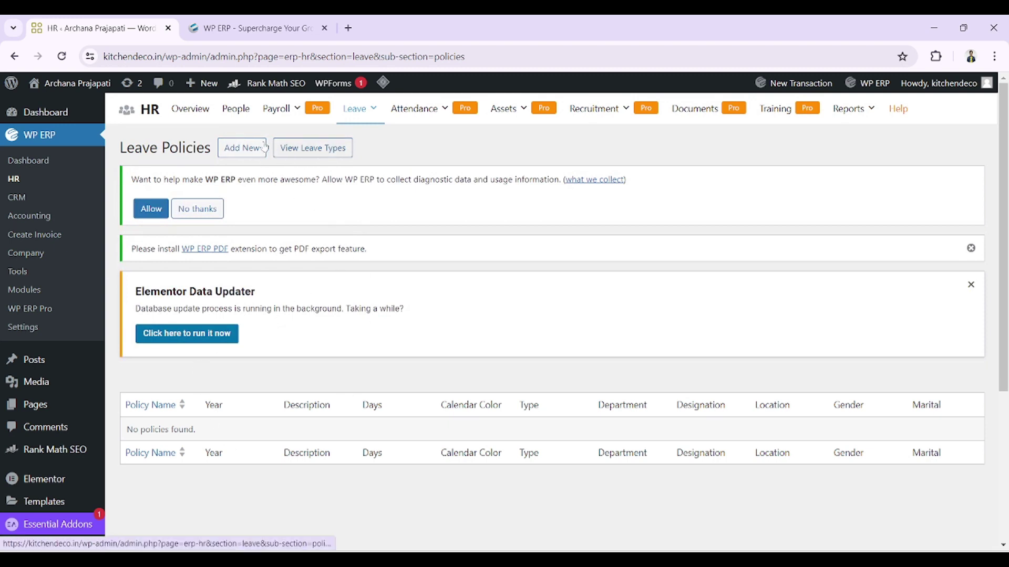
{"action": "left_click", "coordinate": [244, 149]}
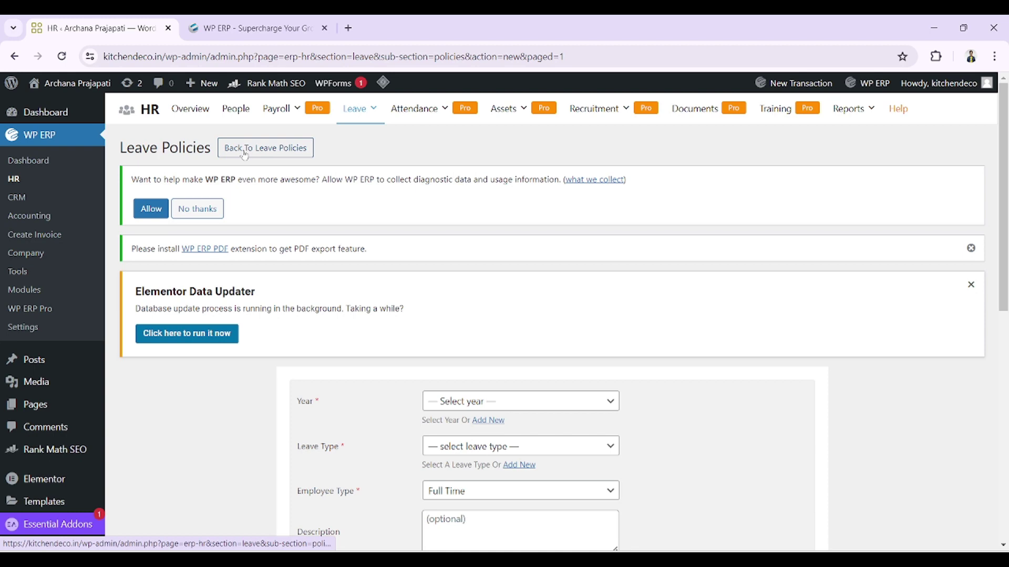
Examine the new leave policy form's fields, from year, leave type and days through applicability, department, gender and marital status
{"action": "mouse_move", "coordinate": [372, 110]}
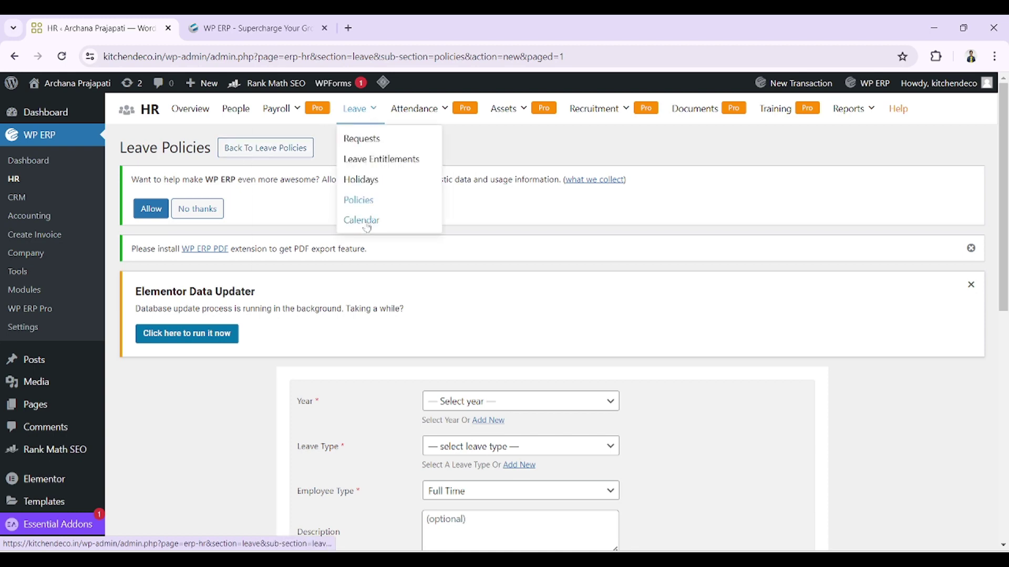
{"action": "scroll", "coordinate": [499, 326], "scroll_direction": "down", "scroll_amount": 2}
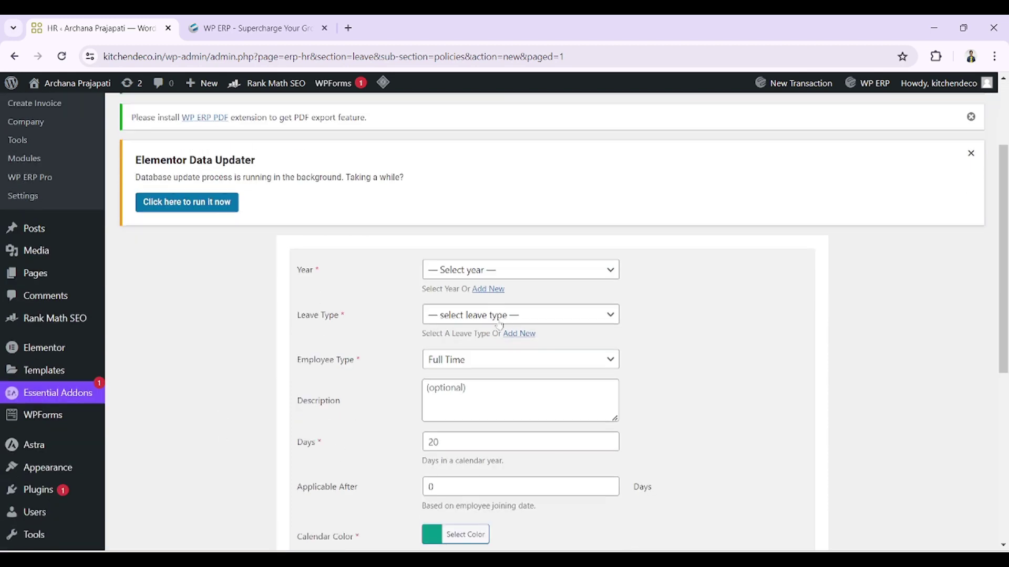
{"action": "left_click", "coordinate": [517, 278]}
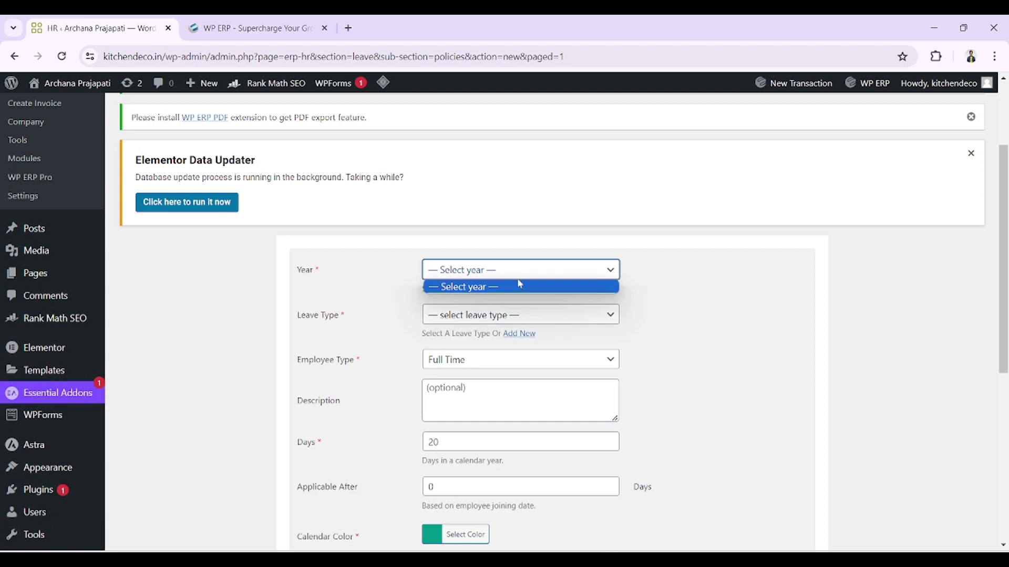
{"action": "left_click", "coordinate": [280, 301]}
{"action": "left_click", "coordinate": [505, 322]}
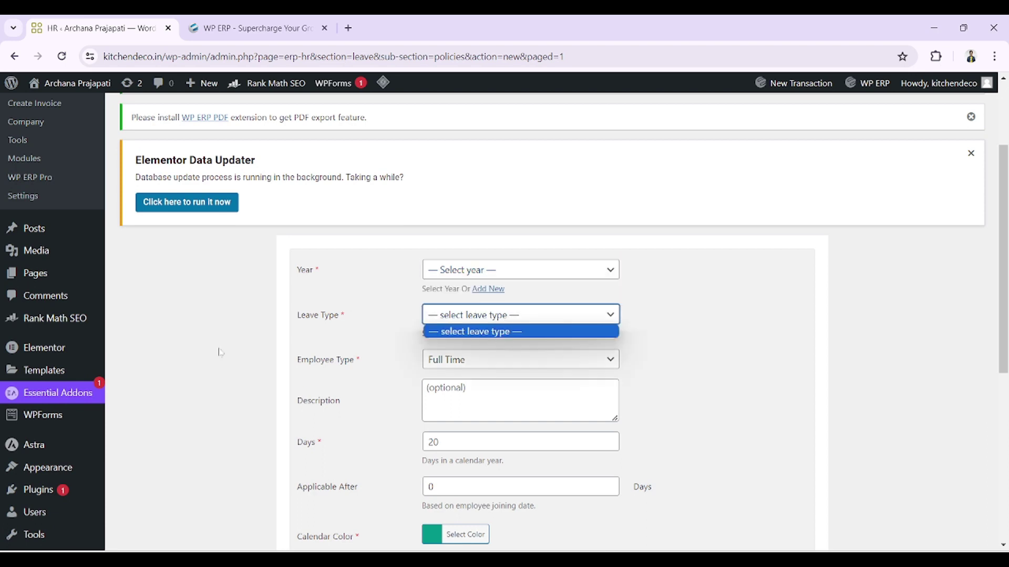
{"action": "left_click", "coordinate": [505, 321]}
{"action": "left_click", "coordinate": [497, 365]}
{"action": "scroll", "coordinate": [497, 365], "scroll_direction": "down", "scroll_amount": 2}
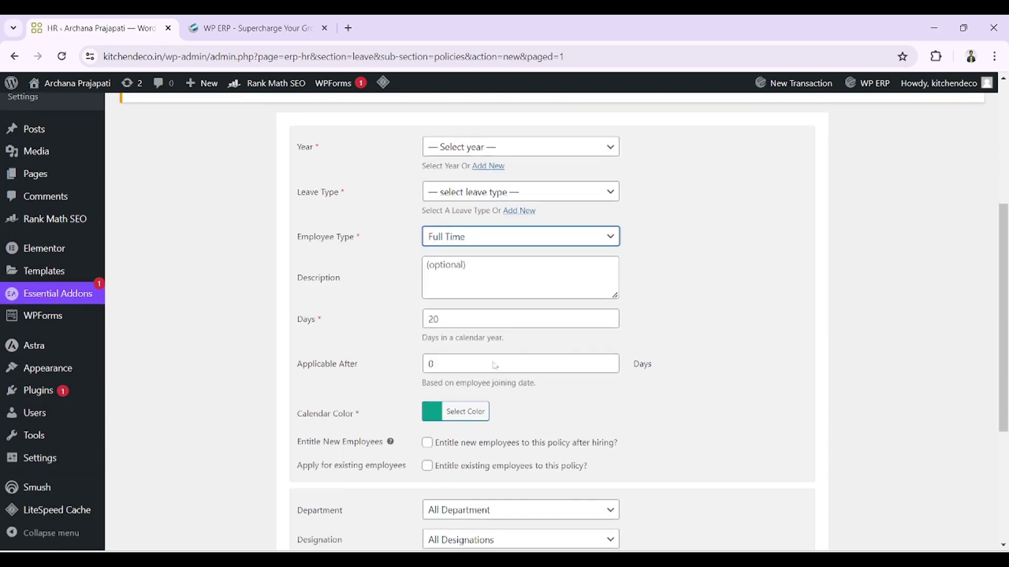
{"action": "left_click", "coordinate": [497, 269]}
{"action": "left_click", "coordinate": [498, 310]}
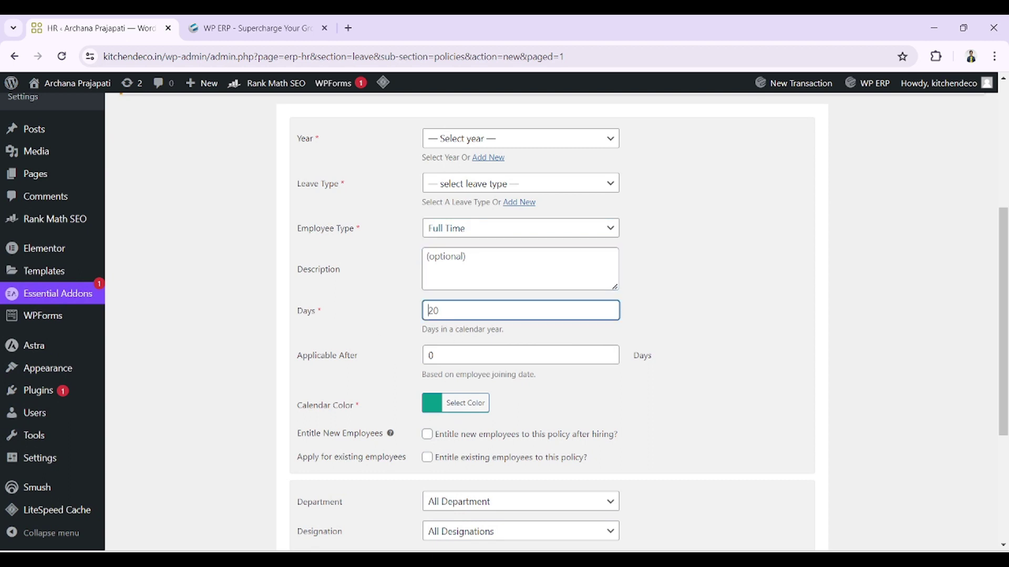
{"action": "scroll", "coordinate": [406, 373], "scroll_direction": "down", "scroll_amount": 1}
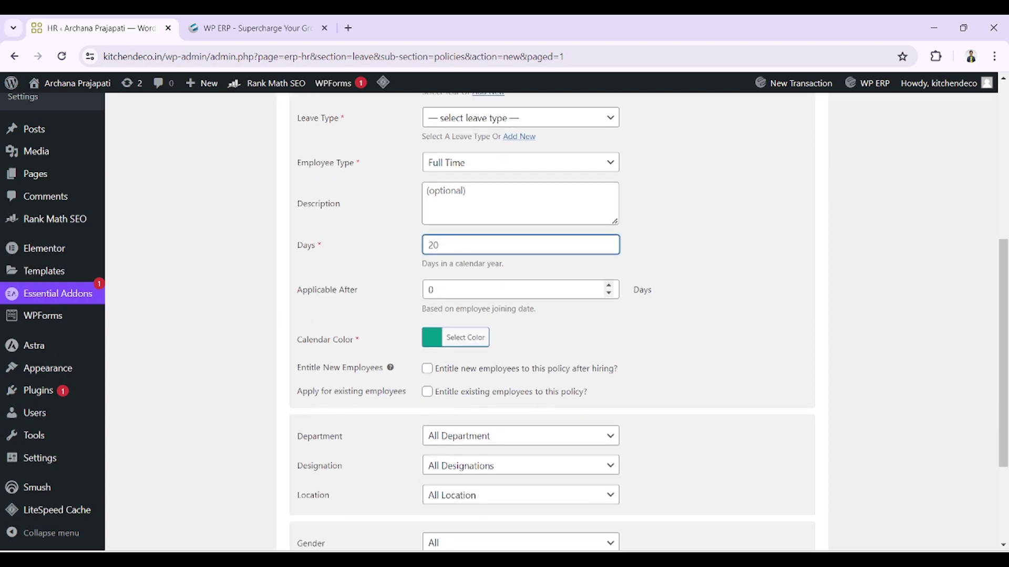
{"action": "left_click", "coordinate": [494, 290]}
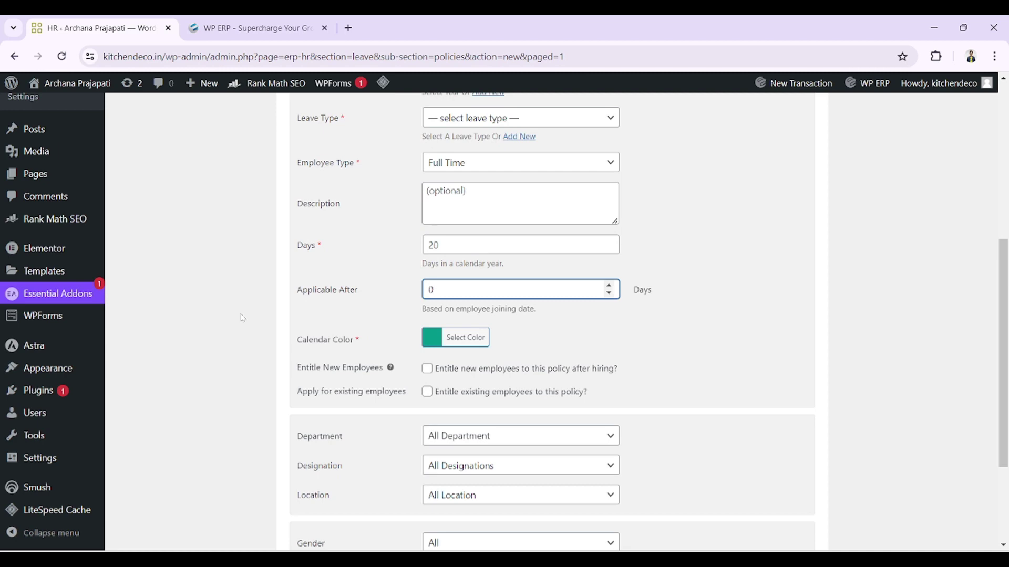
{"action": "scroll", "coordinate": [379, 449], "scroll_direction": "down", "scroll_amount": 3}
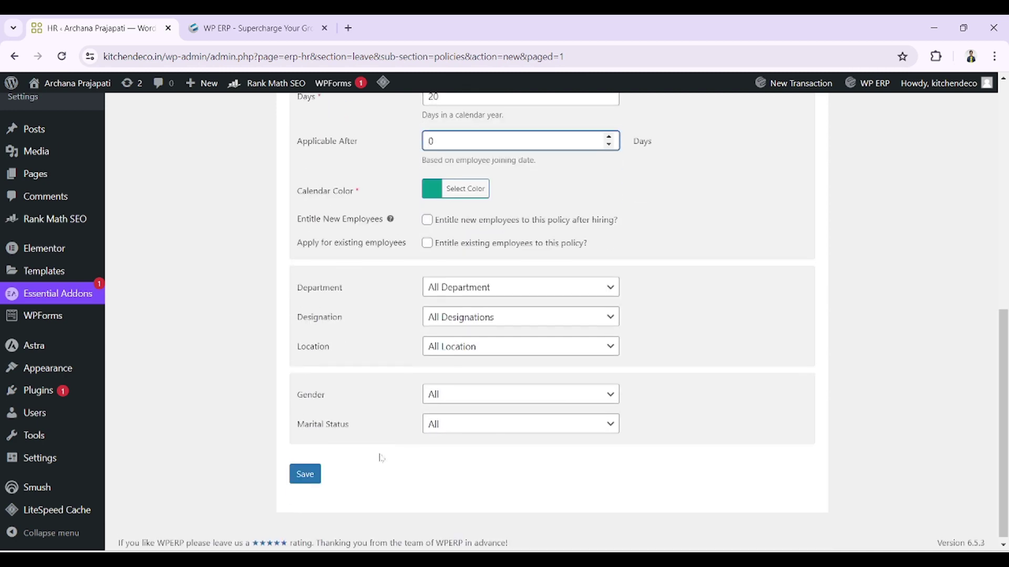
{"action": "scroll", "coordinate": [503, 362], "scroll_direction": "up", "scroll_amount": 10}
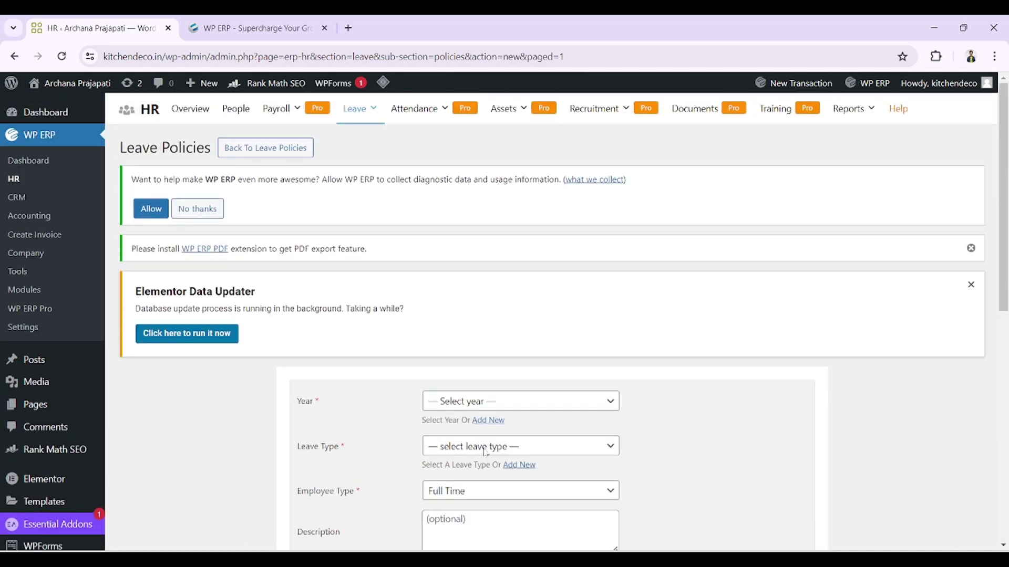
Open the leave calendar and choose General Management as its department filter
{"action": "mouse_move", "coordinate": [357, 109]}
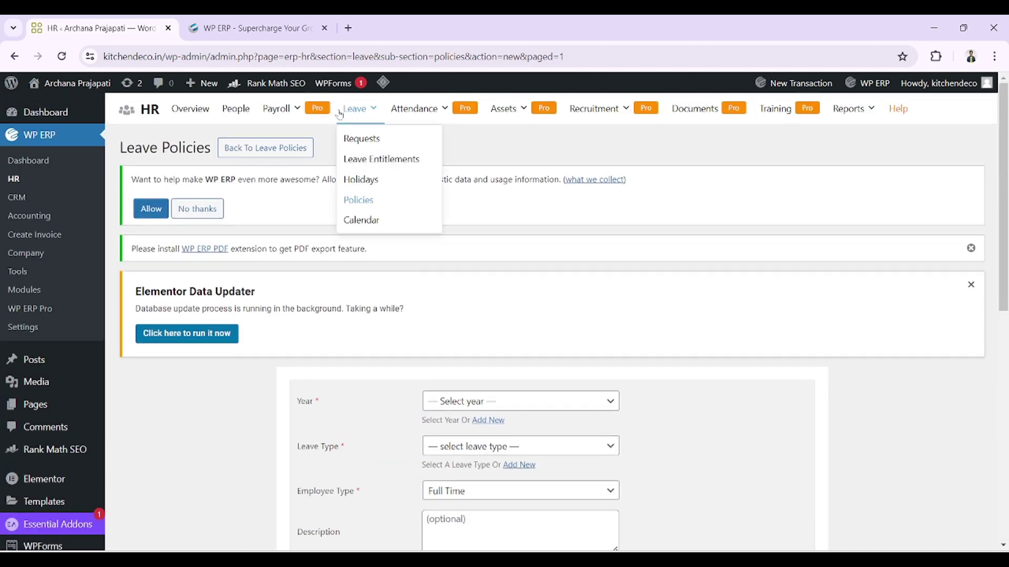
{"action": "left_click", "coordinate": [367, 221]}
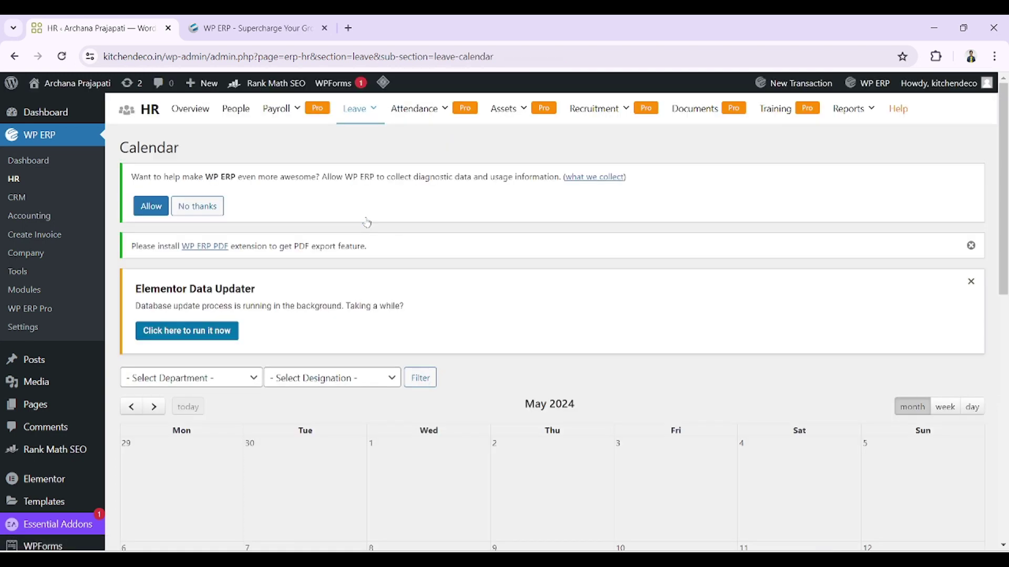
{"action": "scroll", "coordinate": [362, 231], "scroll_direction": "down", "scroll_amount": 3}
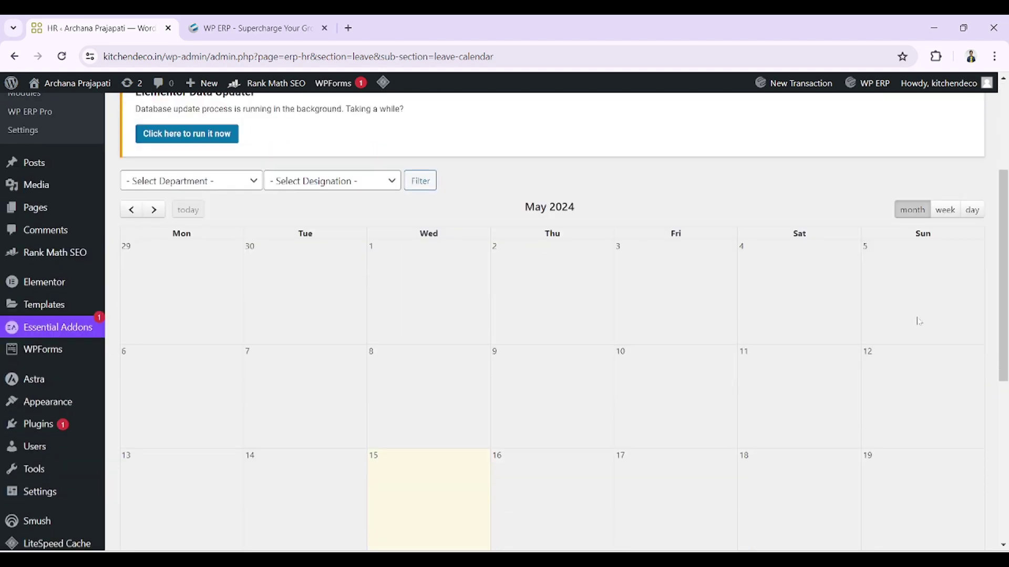
{"action": "left_click", "coordinate": [201, 182]}
{"action": "left_click", "coordinate": [202, 211]}
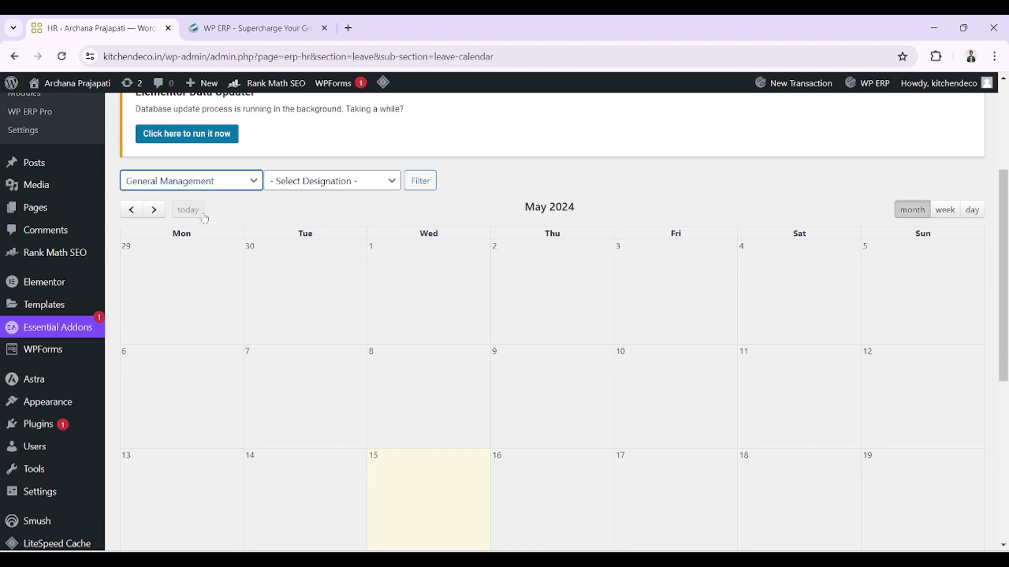
Look over the leave calendar for May 2024 in its day, week and month views
{"action": "scroll", "coordinate": [306, 379], "scroll_direction": "down", "scroll_amount": 5}
{"action": "scroll", "coordinate": [472, 329], "scroll_direction": "up", "scroll_amount": 2}
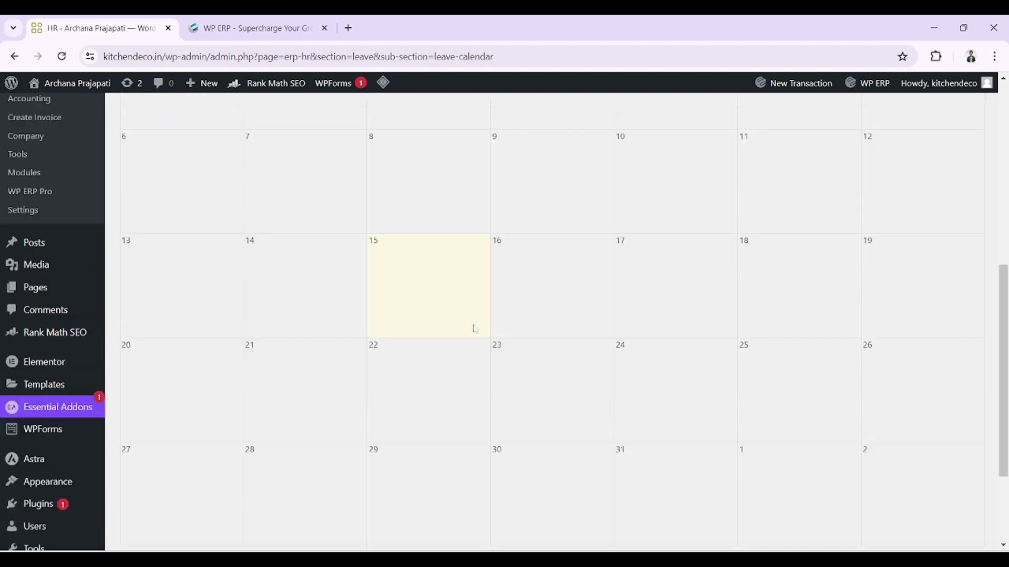
{"action": "scroll", "coordinate": [476, 321], "scroll_direction": "down", "scroll_amount": 2}
{"action": "scroll", "coordinate": [473, 319], "scroll_direction": "up", "scroll_amount": 10}
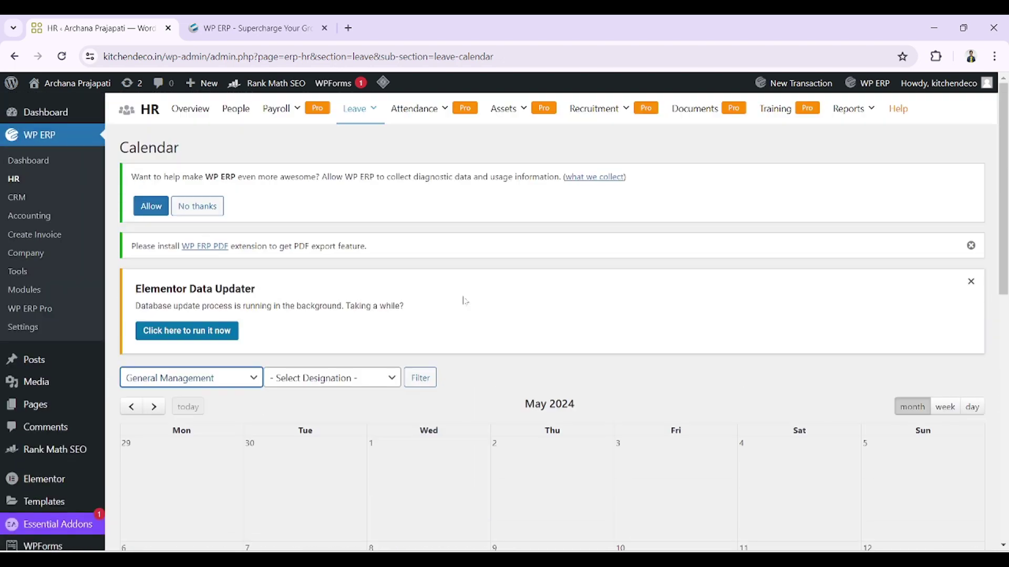
{"action": "scroll", "coordinate": [311, 315], "scroll_direction": "down", "scroll_amount": 6}
{"action": "scroll", "coordinate": [840, 364], "scroll_direction": "up", "scroll_amount": 7}
{"action": "left_click", "coordinate": [945, 407]}
{"action": "left_click", "coordinate": [969, 407]}
{"action": "scroll", "coordinate": [801, 382], "scroll_direction": "down", "scroll_amount": 4}
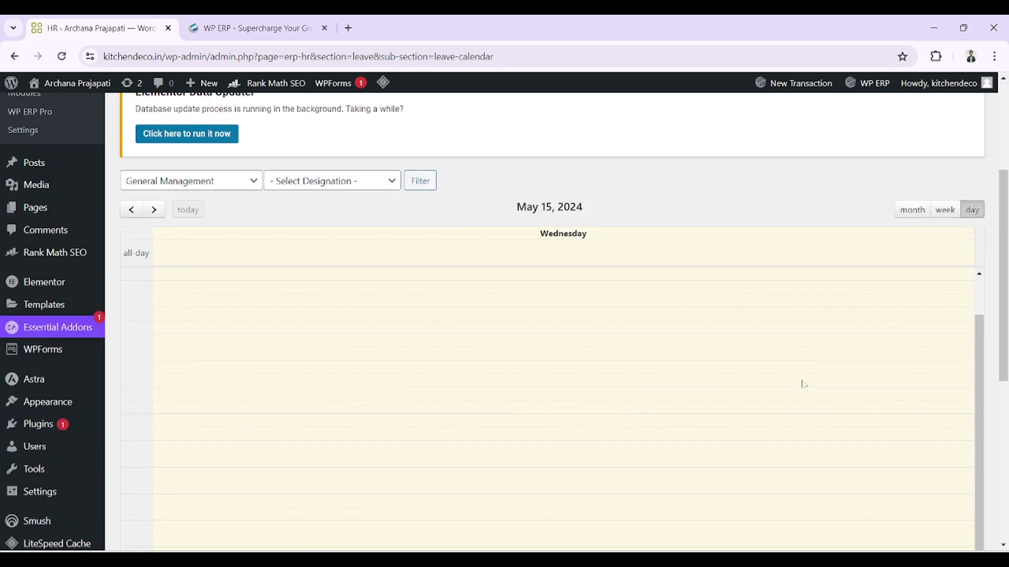
{"action": "left_click", "coordinate": [945, 209]}
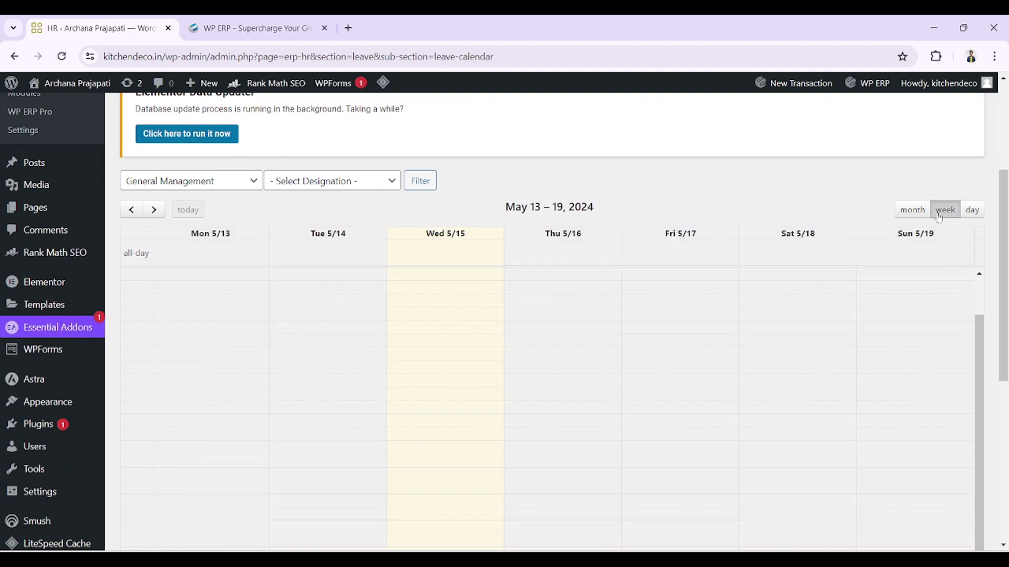
{"action": "scroll", "coordinate": [636, 325], "scroll_direction": "down", "scroll_amount": 5}
{"action": "scroll", "coordinate": [620, 304], "scroll_direction": "up", "scroll_amount": 6}
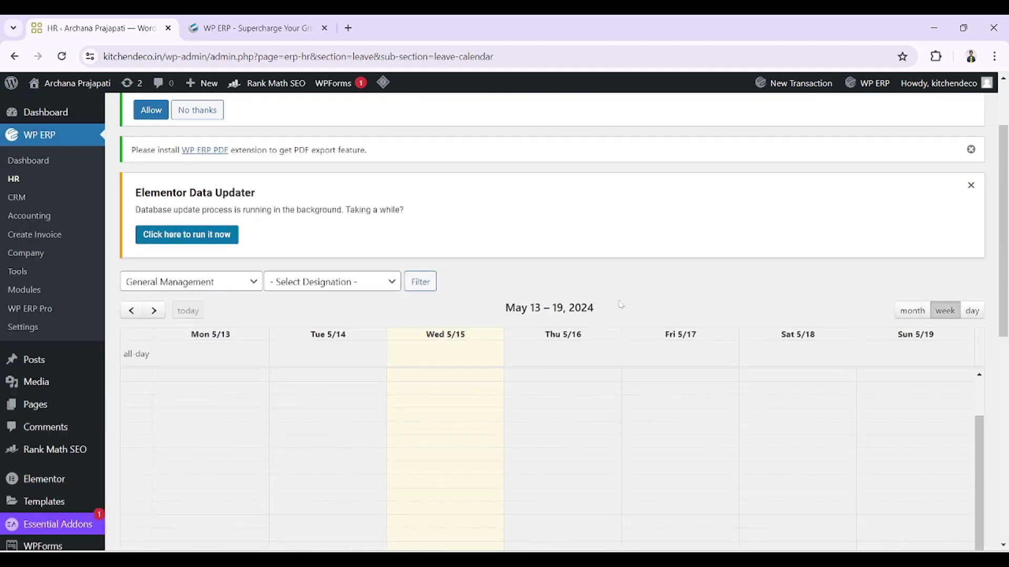
{"action": "left_click", "coordinate": [913, 311]}
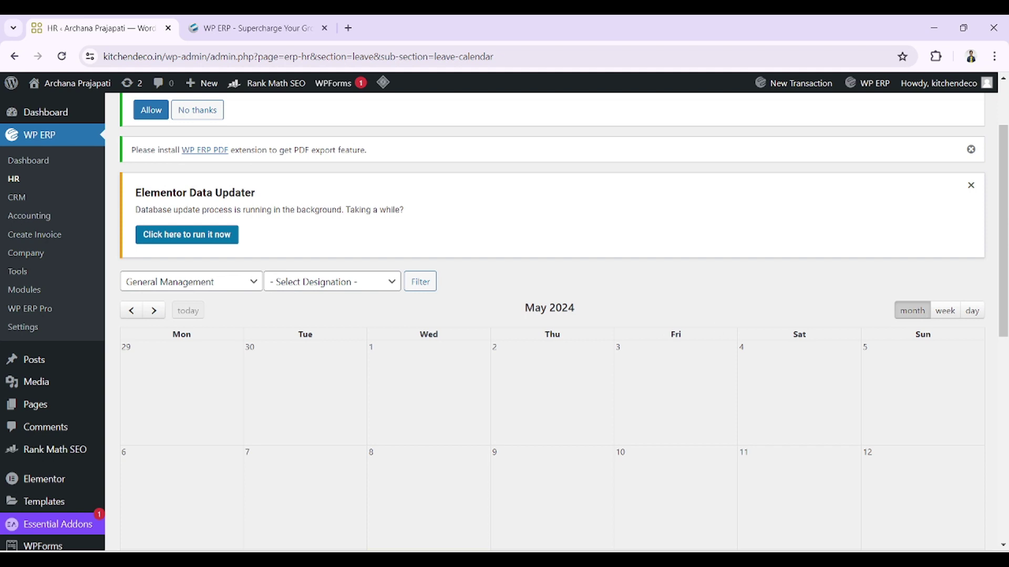
{"action": "scroll", "coordinate": [292, 278], "scroll_direction": "up", "scroll_amount": 2}
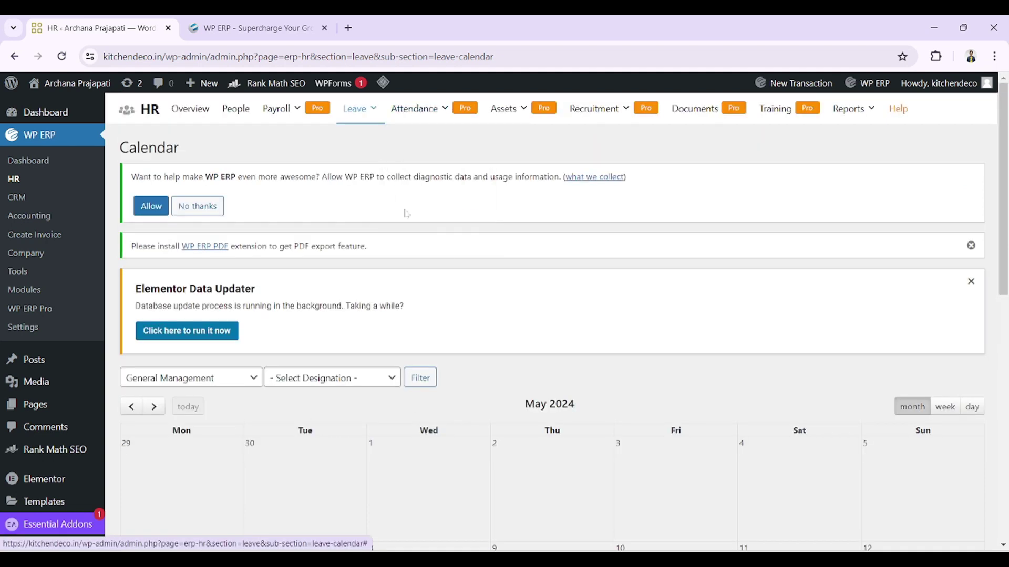
{"action": "mouse_move", "coordinate": [415, 109]}
{"action": "mouse_move", "coordinate": [500, 115]}
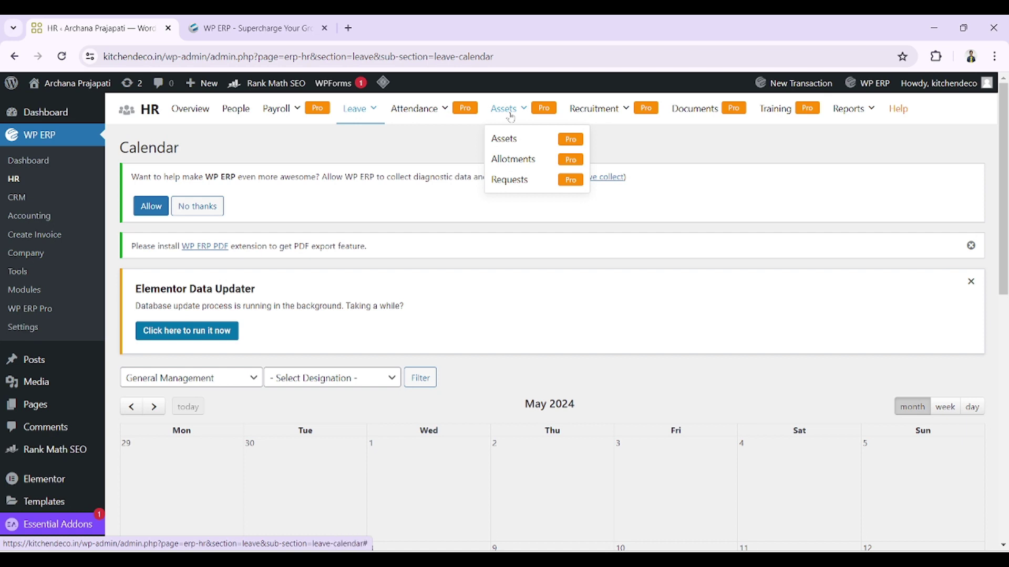
Open the HR Age Profile report and examine its age breakdown charts and department table
{"action": "mouse_move", "coordinate": [625, 118]}
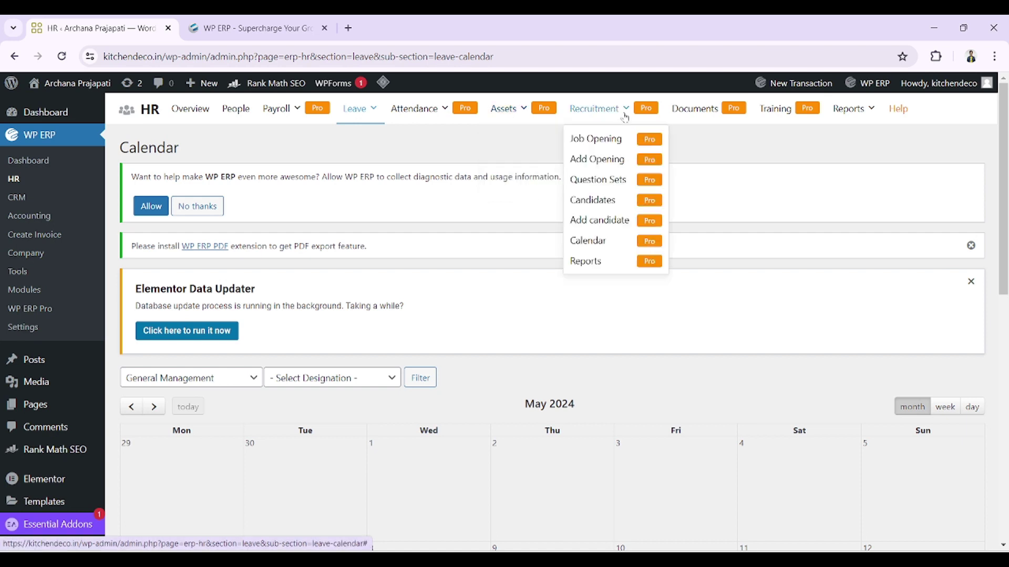
{"action": "mouse_move", "coordinate": [867, 120]}
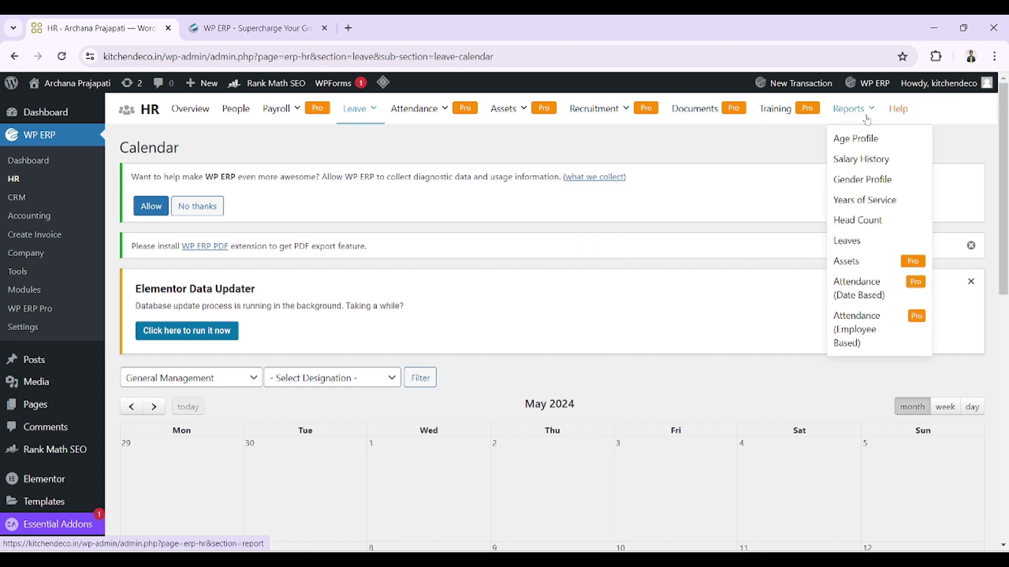
{"action": "left_click", "coordinate": [858, 146]}
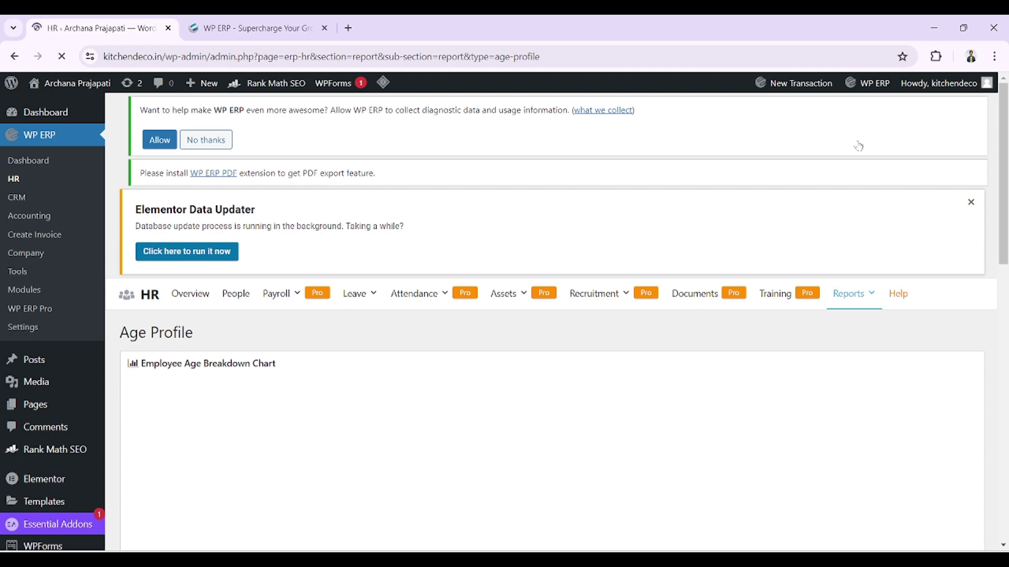
{"action": "scroll", "coordinate": [421, 355], "scroll_direction": "down", "scroll_amount": 10}
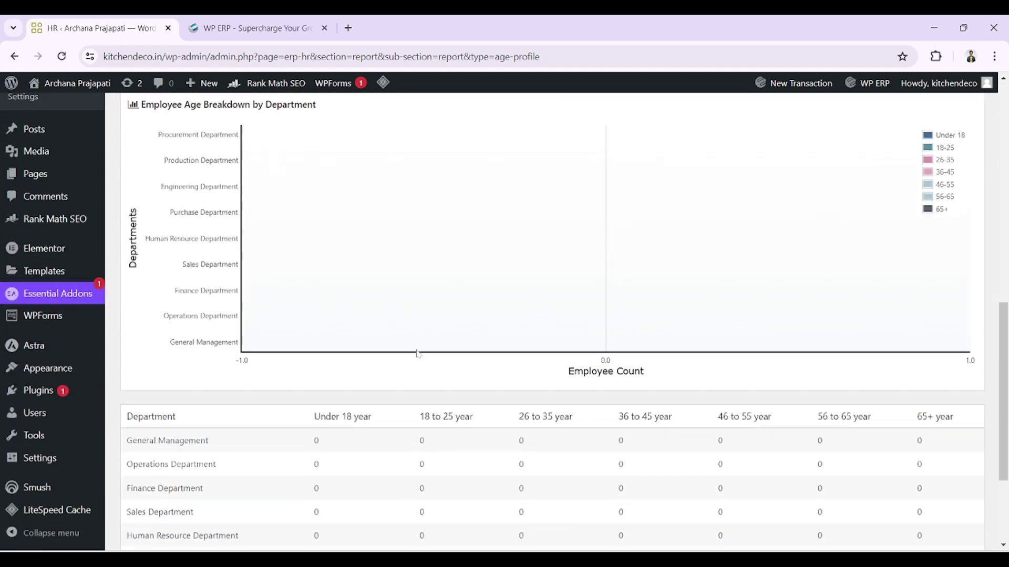
{"action": "scroll", "coordinate": [417, 349], "scroll_direction": "up", "scroll_amount": 7}
{"action": "scroll", "coordinate": [418, 347], "scroll_direction": "down", "scroll_amount": 10}
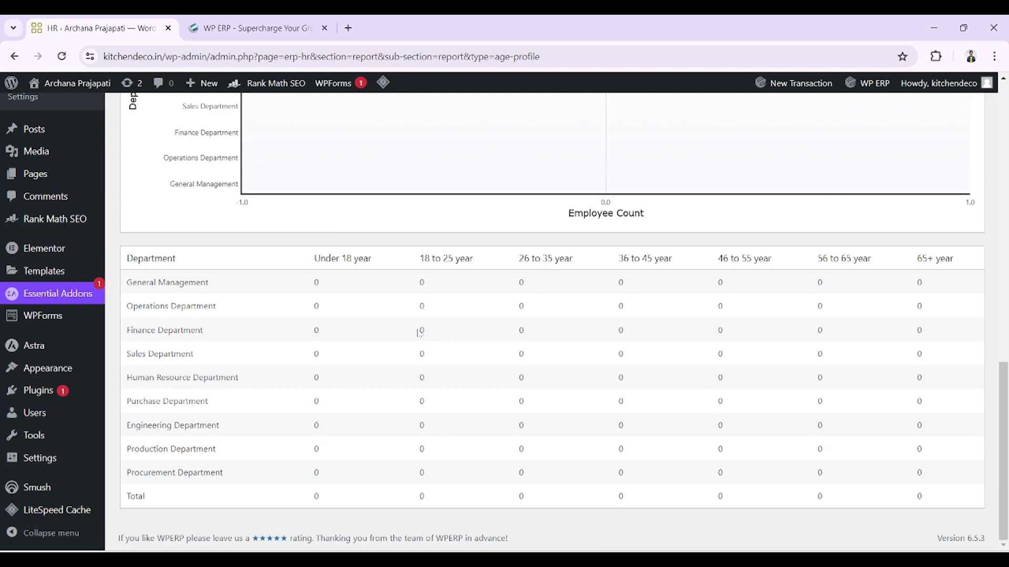
{"action": "scroll", "coordinate": [641, 315], "scroll_direction": "up", "scroll_amount": 10}
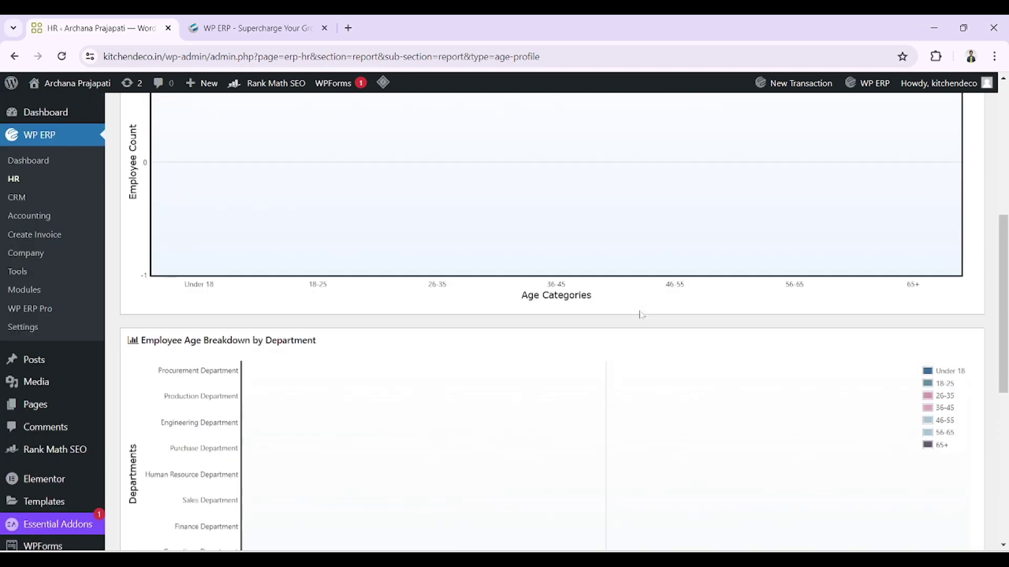
{"action": "scroll", "coordinate": [535, 373], "scroll_direction": "down", "scroll_amount": 5}
{"action": "scroll", "coordinate": [687, 326], "scroll_direction": "up", "scroll_amount": 6}
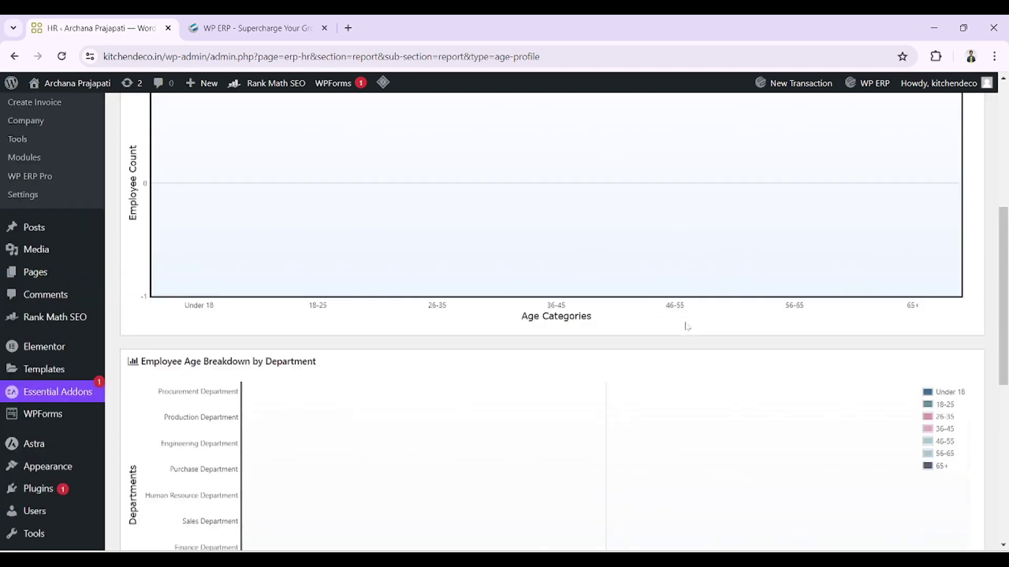
Open the Salary History report and look over its pay rate and pay type listing
{"action": "mouse_move", "coordinate": [841, 107]}
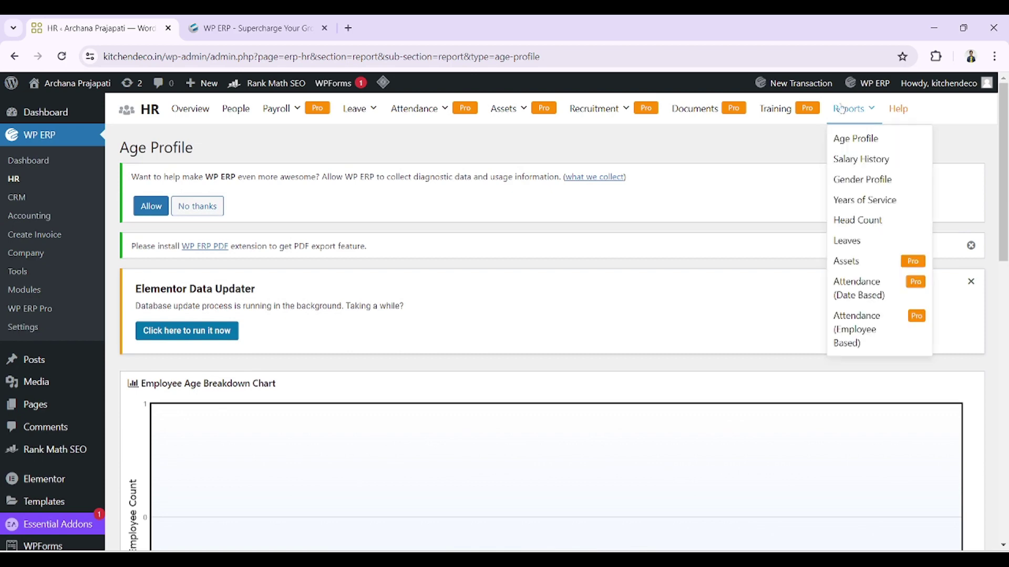
{"action": "left_click", "coordinate": [859, 160]}
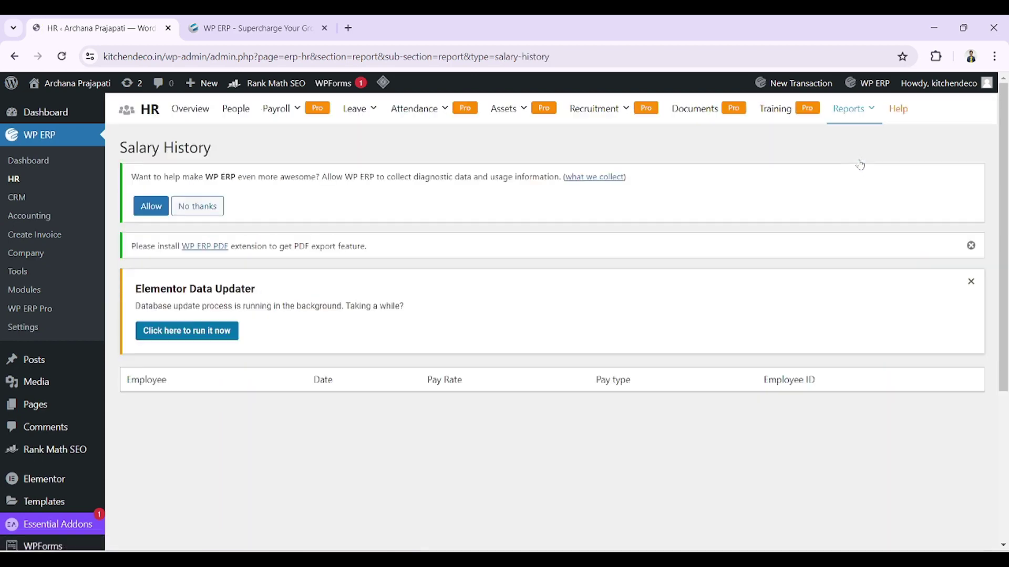
{"action": "scroll", "coordinate": [597, 304], "scroll_direction": "down", "scroll_amount": 1}
{"action": "scroll", "coordinate": [597, 304], "scroll_direction": "up", "scroll_amount": 1}
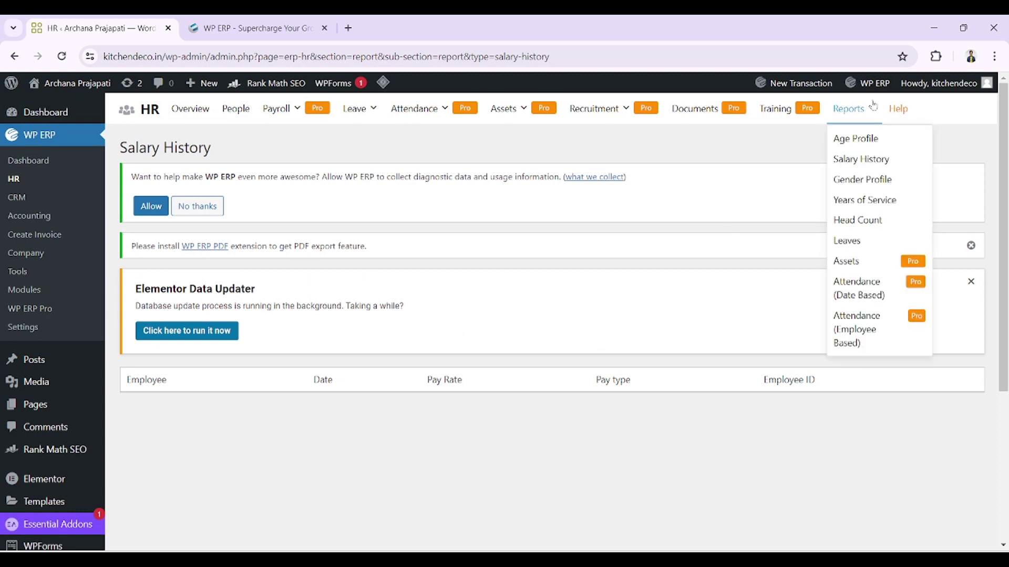
Open the Gender Profile report and review the employee gender count and the ratio by department
{"action": "mouse_move", "coordinate": [849, 109]}
{"action": "left_click", "coordinate": [877, 185]}
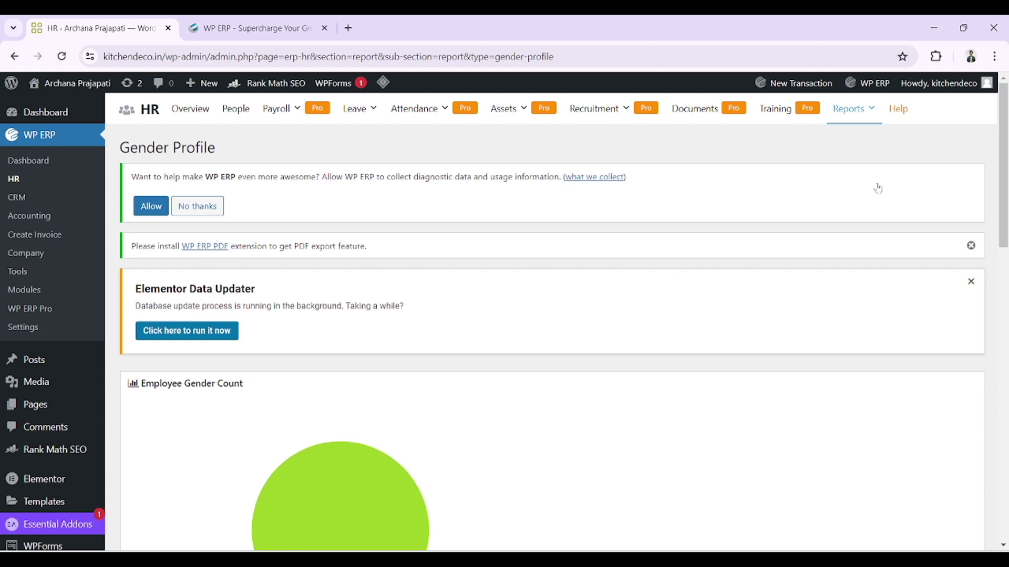
{"action": "scroll", "coordinate": [702, 300], "scroll_direction": "down", "scroll_amount": 4}
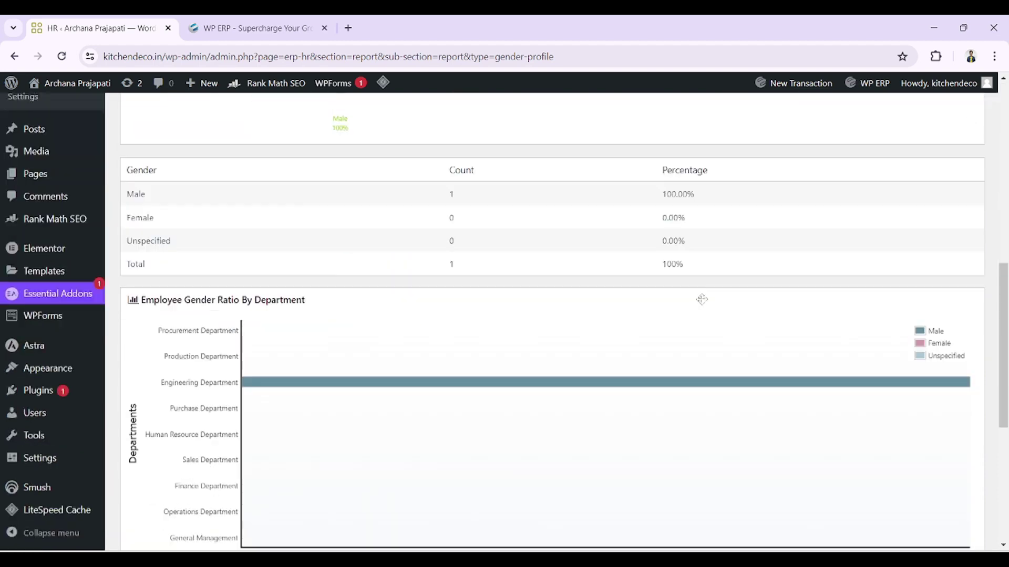
{"action": "scroll", "coordinate": [702, 300], "scroll_direction": "down", "scroll_amount": 6}
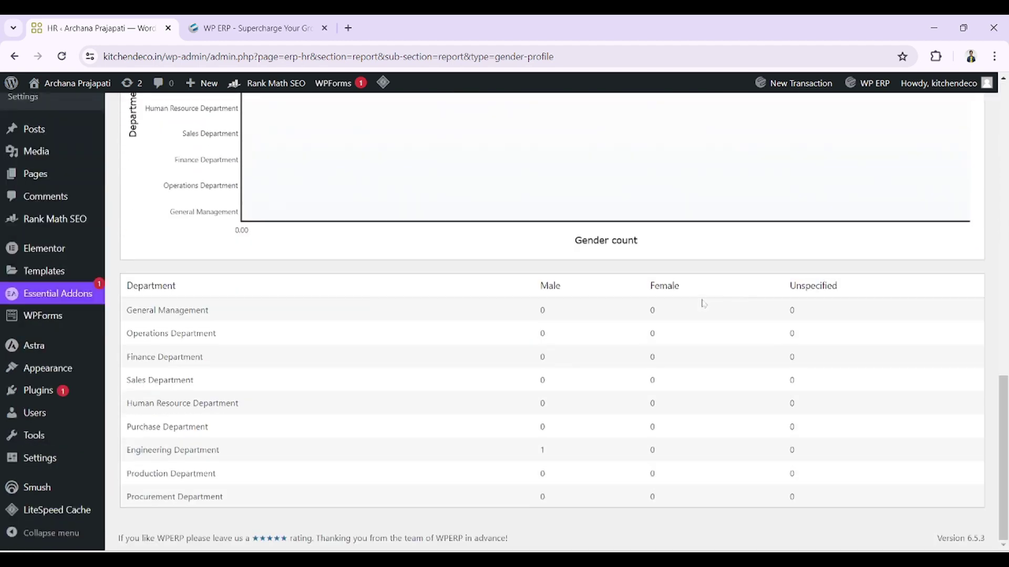
{"action": "scroll", "coordinate": [701, 299], "scroll_direction": "up", "scroll_amount": 8}
{"action": "scroll", "coordinate": [702, 302], "scroll_direction": "up", "scroll_amount": 7}
{"action": "mouse_move", "coordinate": [850, 109]}
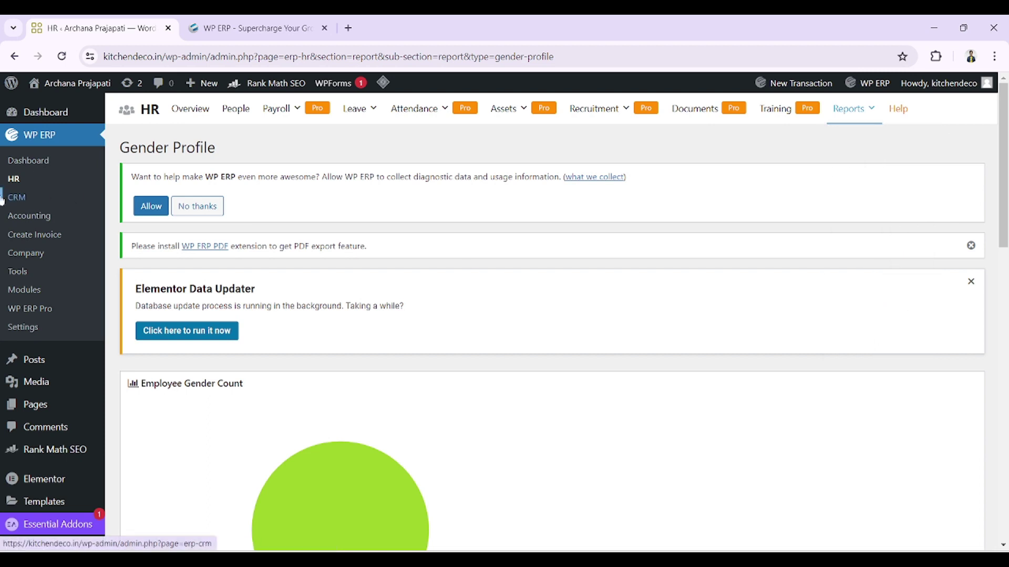
Switch to the CRM module and look over its dashboard's contacts, companies and schedules
{"action": "left_click", "coordinate": [24, 204]}
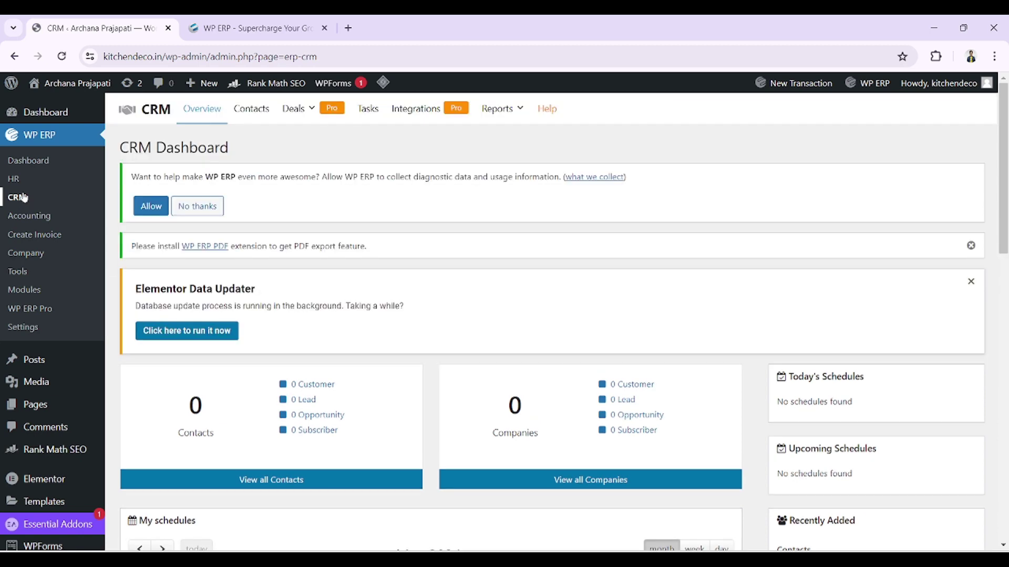
{"action": "scroll", "coordinate": [367, 283], "scroll_direction": "down", "scroll_amount": 15}
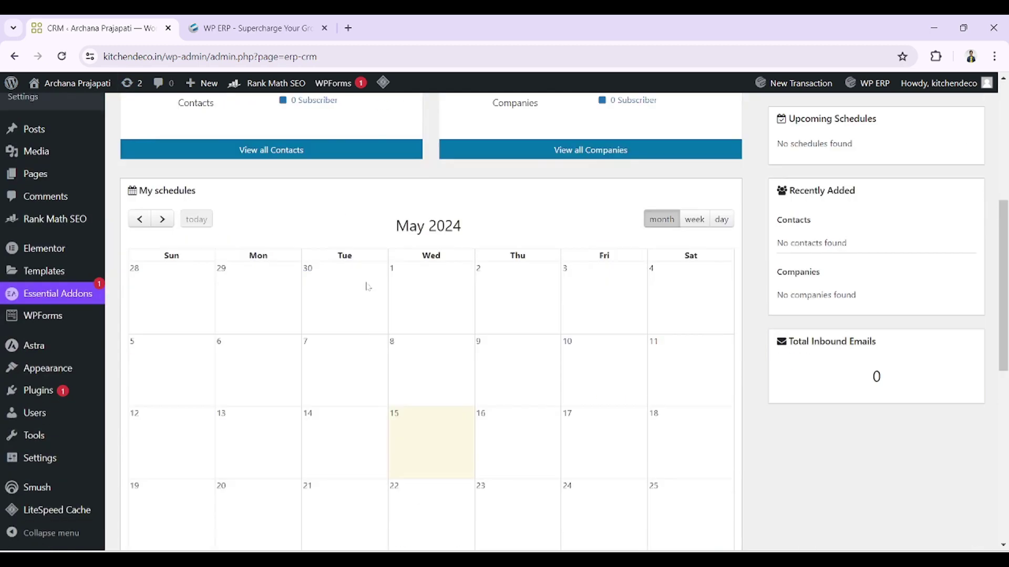
{"action": "scroll", "coordinate": [366, 284], "scroll_direction": "up", "scroll_amount": 15}
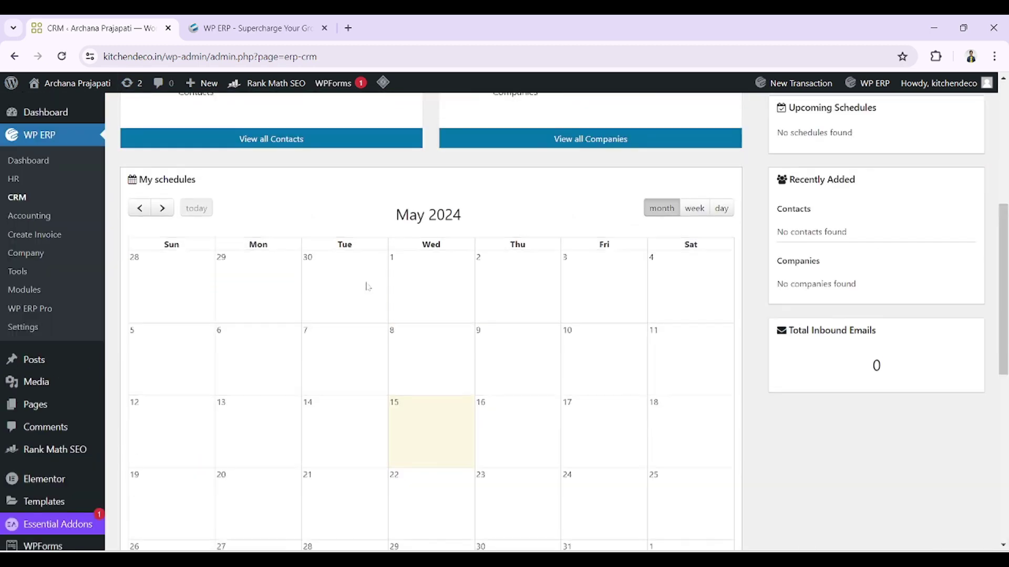
Start a new CRM contact and fill in the contact's first name, last name, email and phone number
{"action": "left_click", "coordinate": [251, 117]}
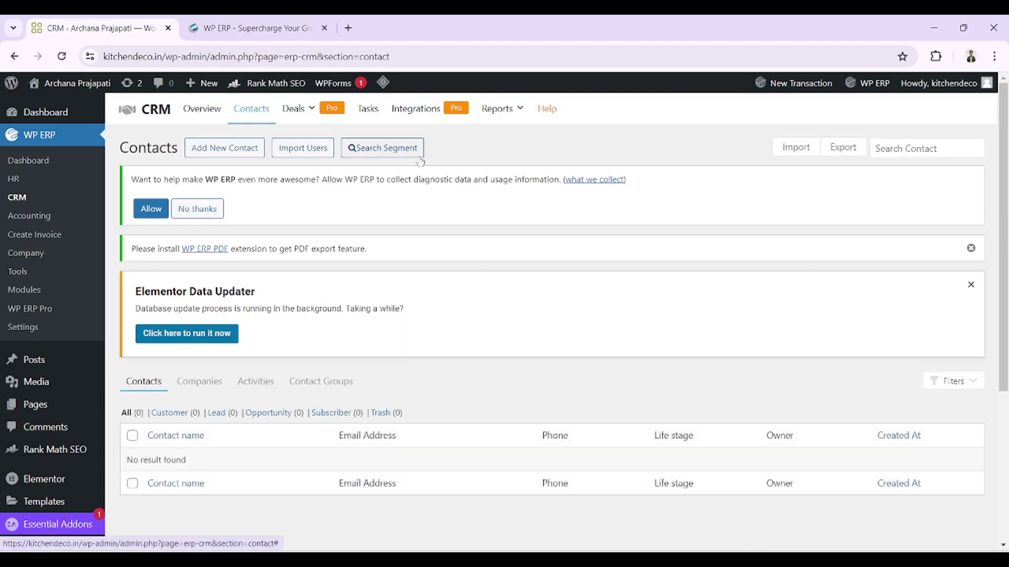
{"action": "left_click", "coordinate": [225, 153]}
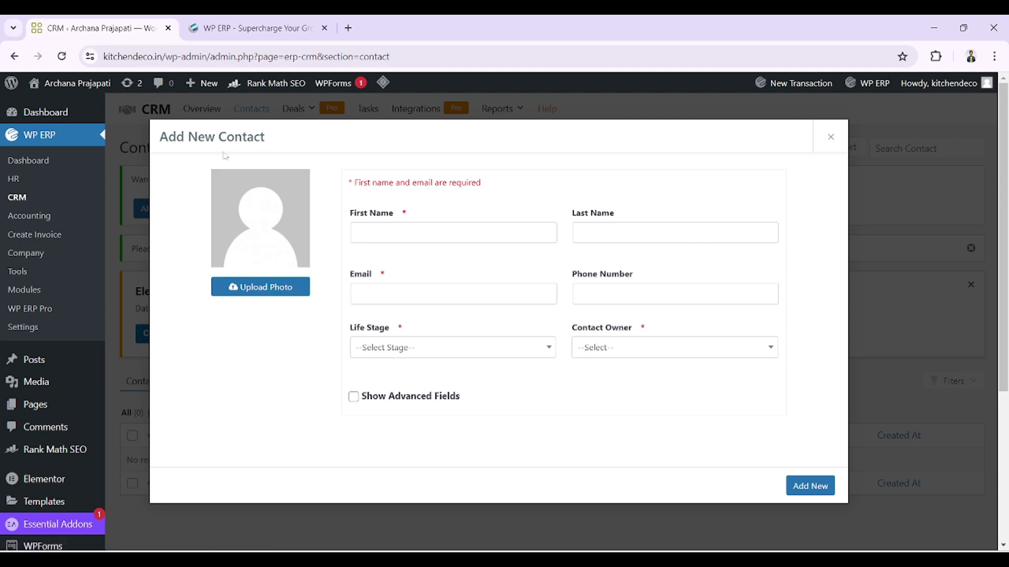
{"action": "left_click", "coordinate": [439, 233]}
{"action": "left_click", "coordinate": [436, 263]}
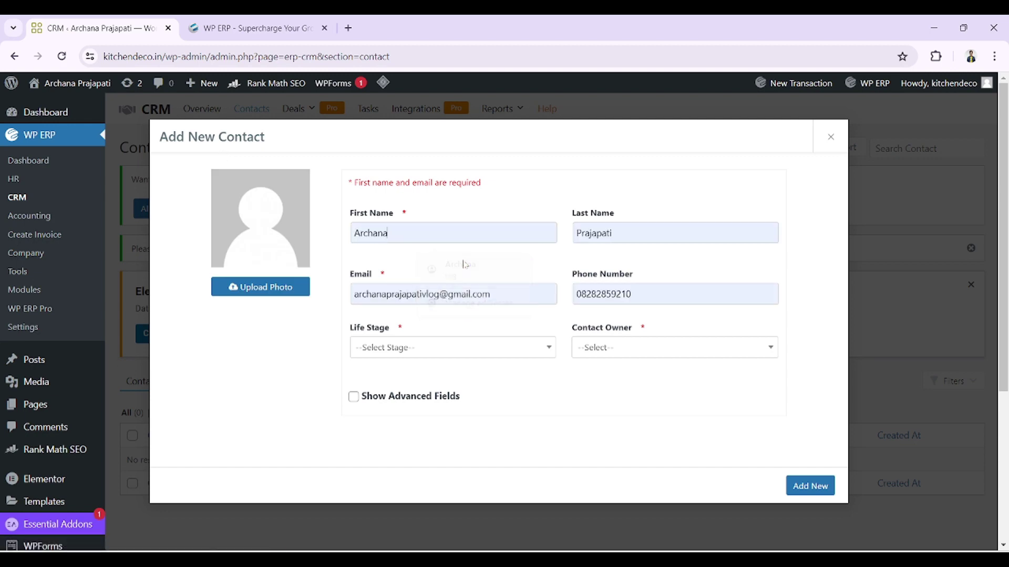
{"action": "left_click", "coordinate": [439, 303]}
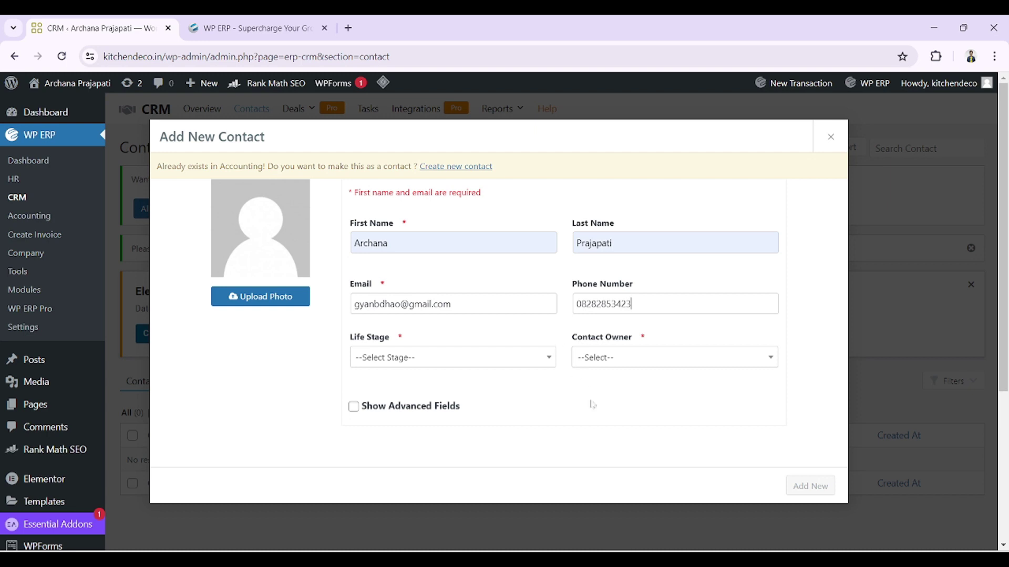
Set the new contact's life stage to Customer and its contact owner to kitchendeco
{"action": "left_click", "coordinate": [398, 362]}
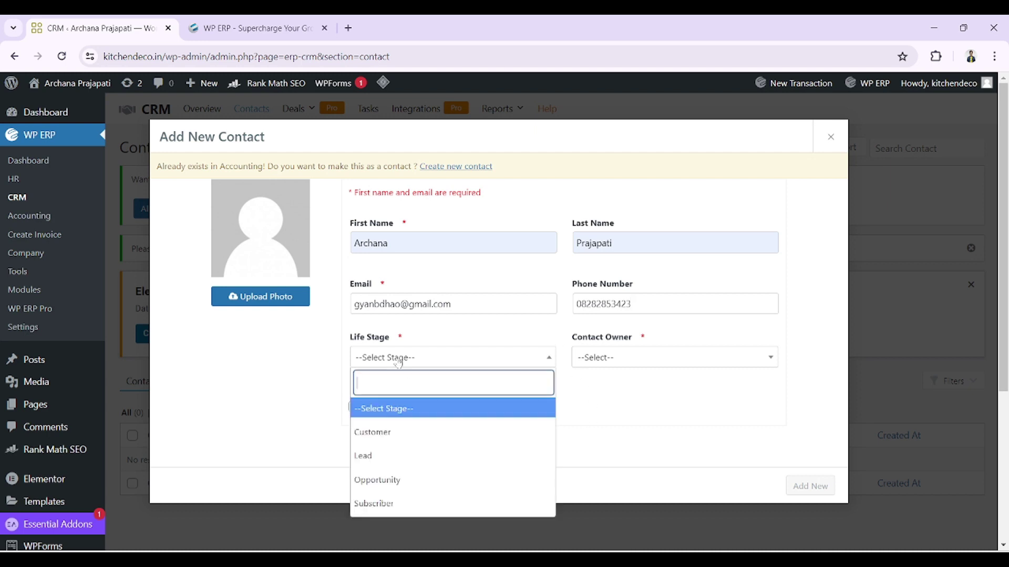
{"action": "left_click", "coordinate": [405, 438]}
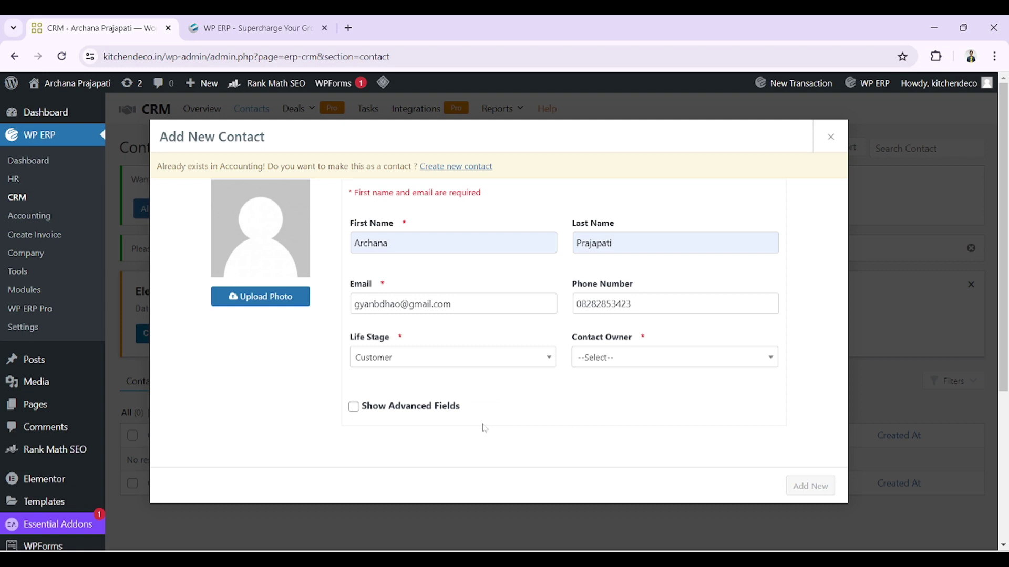
{"action": "left_click", "coordinate": [657, 364]}
{"action": "left_click", "coordinate": [634, 440]}
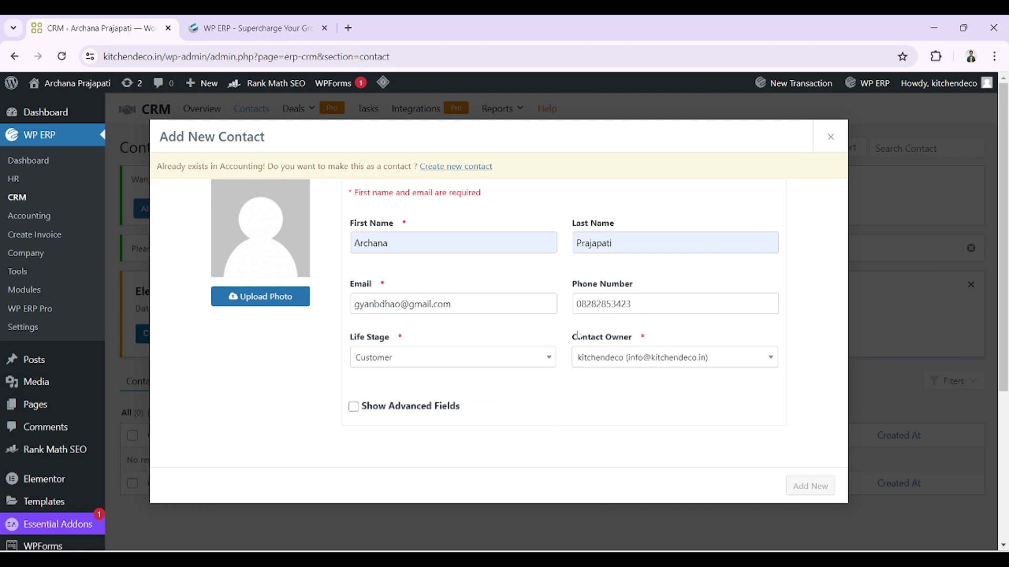
Show the contact form's advanced fields and examine the other, address, additional and social info sections
{"action": "left_click", "coordinate": [354, 407]}
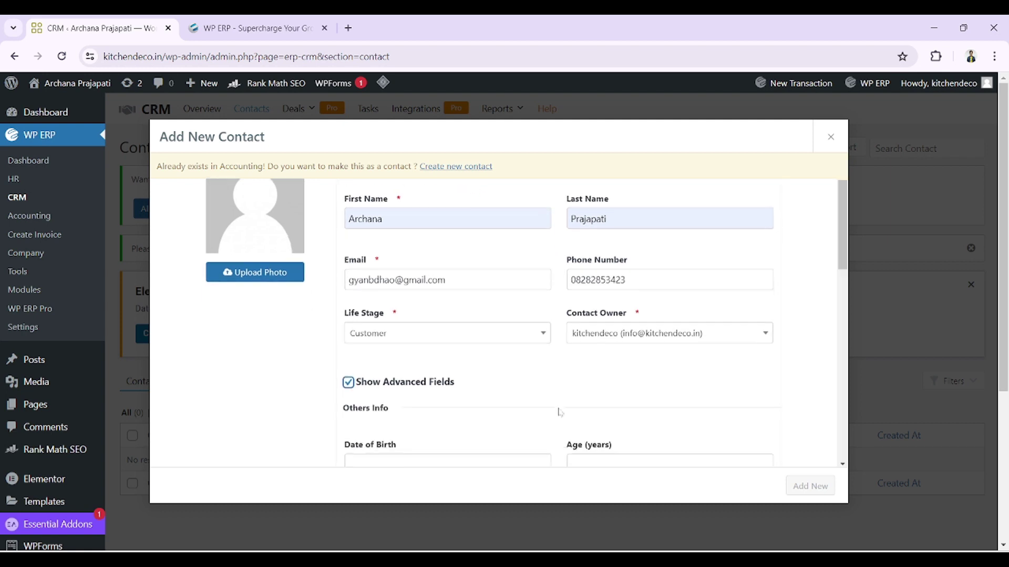
{"action": "scroll", "coordinate": [560, 413], "scroll_direction": "down", "scroll_amount": 10}
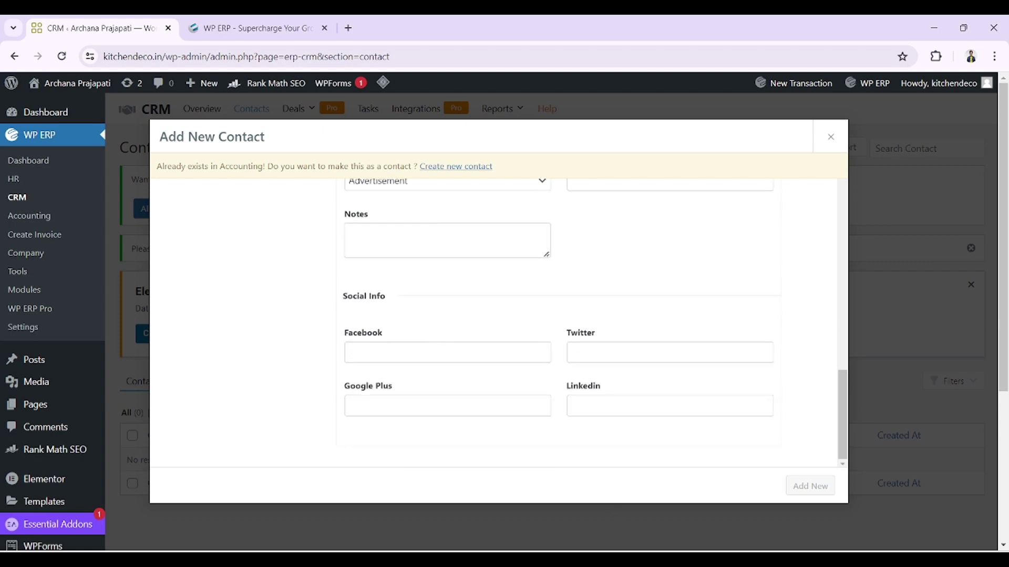
{"action": "scroll", "coordinate": [560, 323], "scroll_direction": "up", "scroll_amount": 3}
{"action": "scroll", "coordinate": [417, 329], "scroll_direction": "up", "scroll_amount": 3}
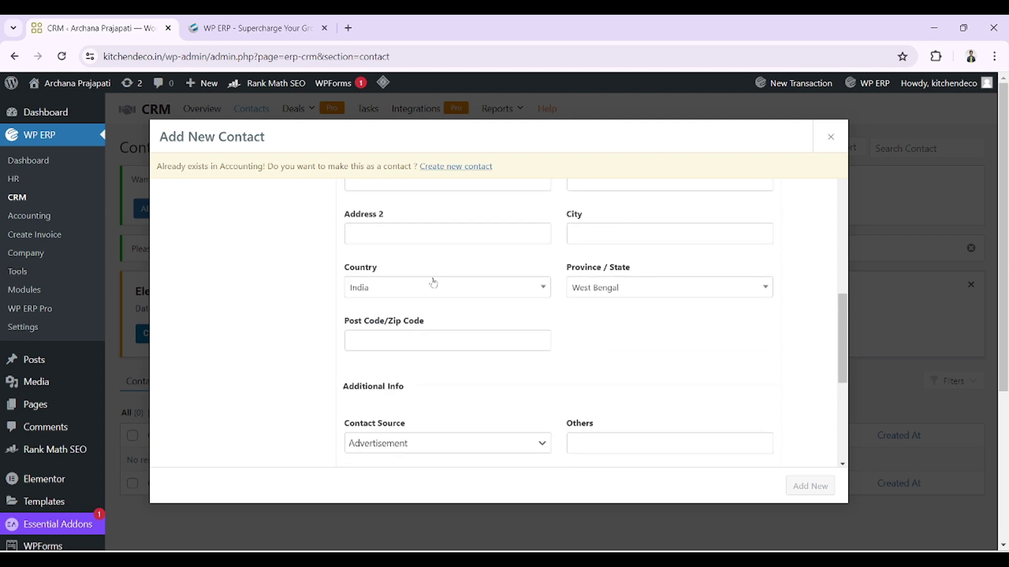
{"action": "scroll", "coordinate": [388, 320], "scroll_direction": "up", "scroll_amount": 4}
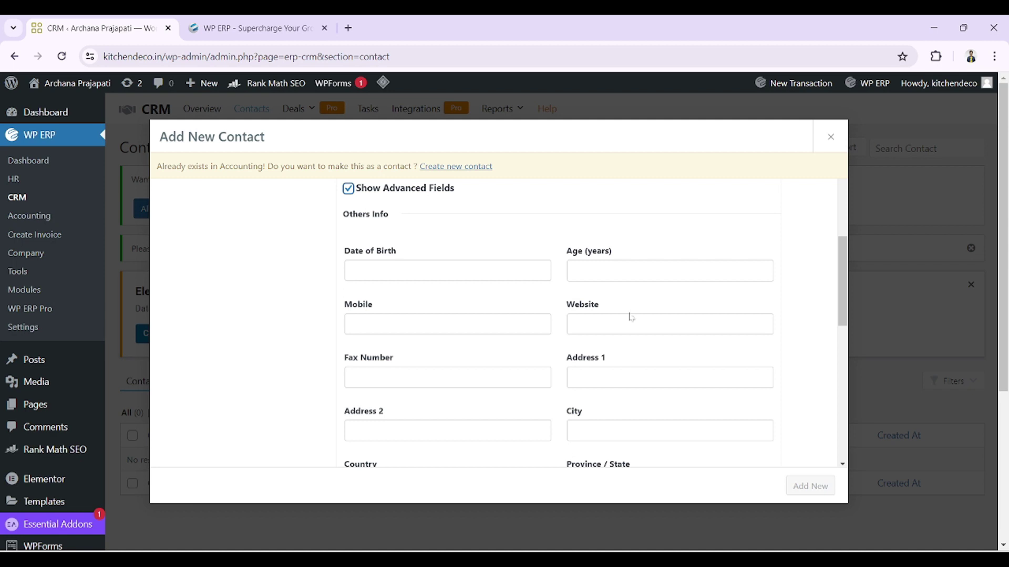
{"action": "scroll", "coordinate": [477, 385], "scroll_direction": "down", "scroll_amount": 4}
{"action": "scroll", "coordinate": [477, 385], "scroll_direction": "up", "scroll_amount": 10}
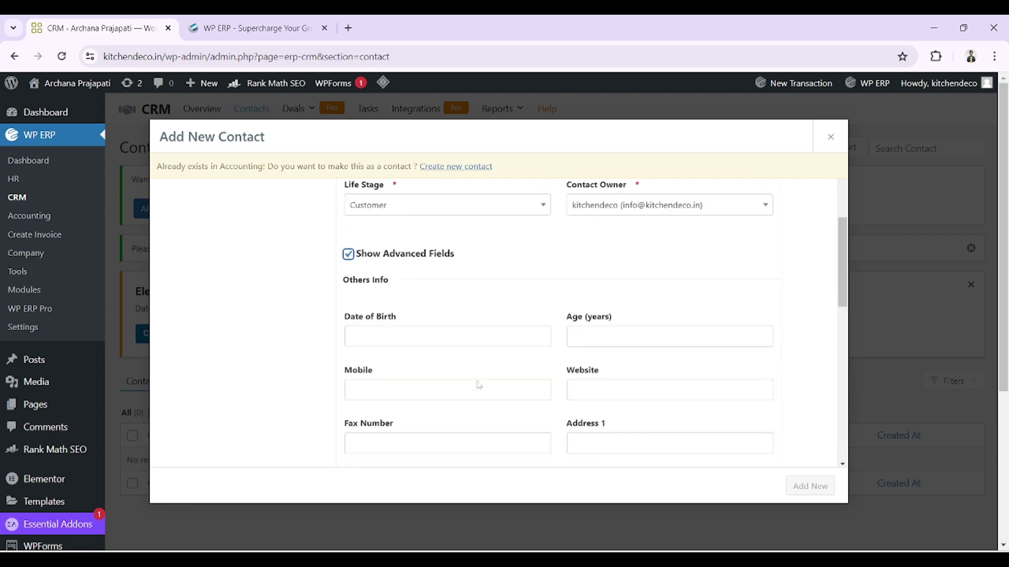
Replace the contact's email with a different address and add the new contact
{"action": "left_click", "coordinate": [473, 166]}
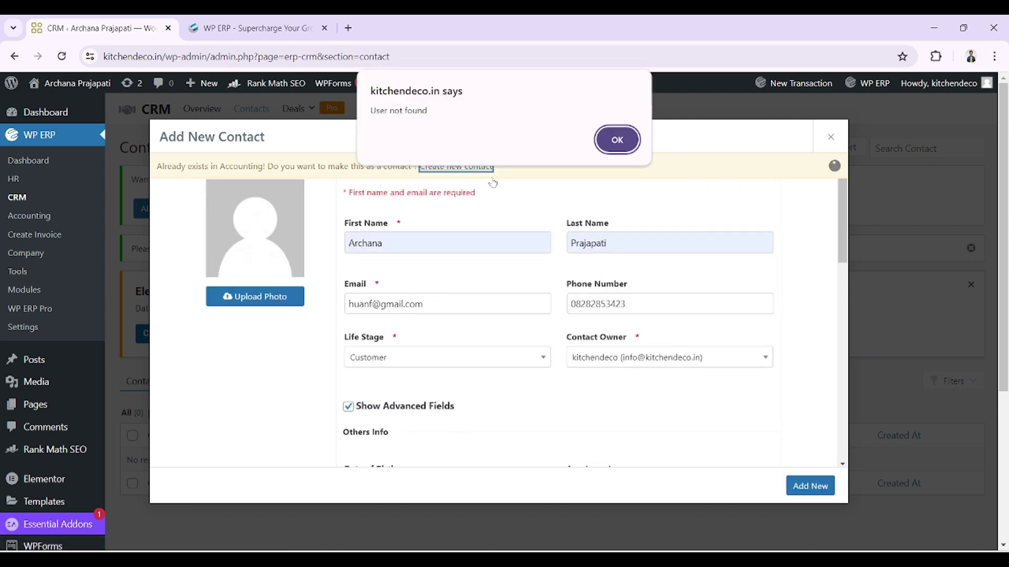
{"action": "left_click", "coordinate": [626, 151]}
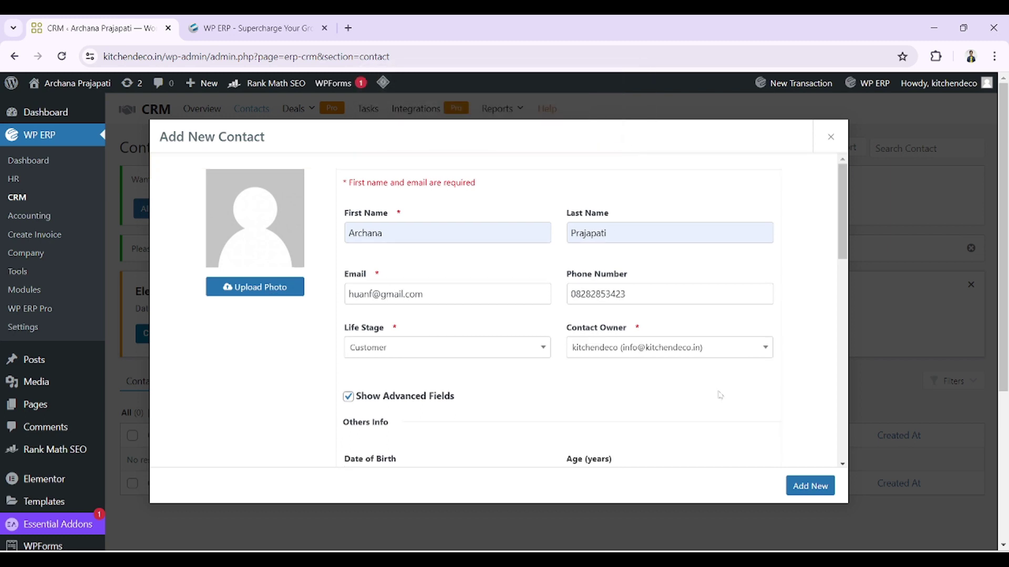
{"action": "left_click", "coordinate": [811, 485]}
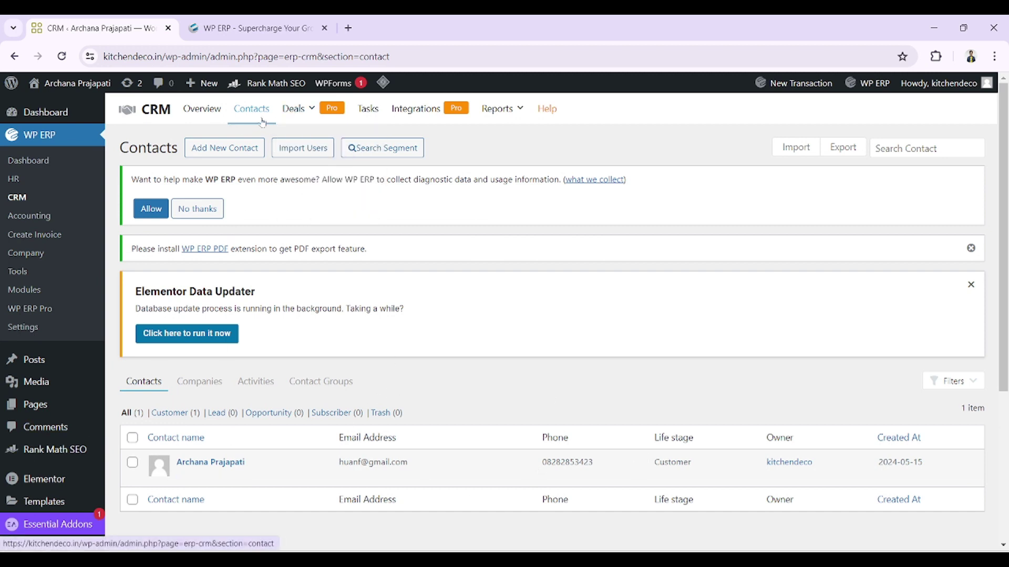
Open the CRM tasks and look over the May 2024 schedule calendar
{"action": "mouse_move", "coordinate": [299, 119]}
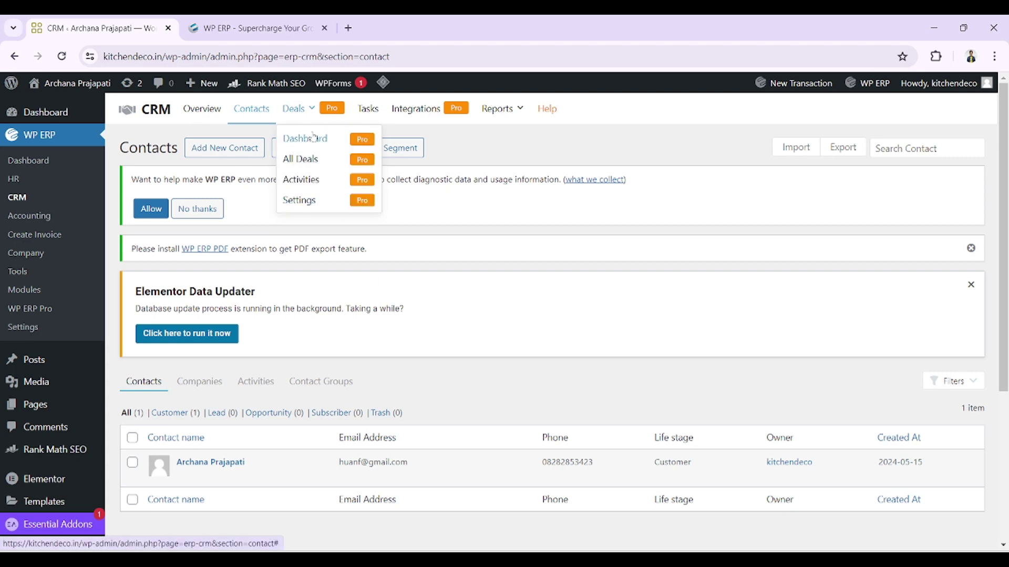
{"action": "left_click", "coordinate": [369, 110]}
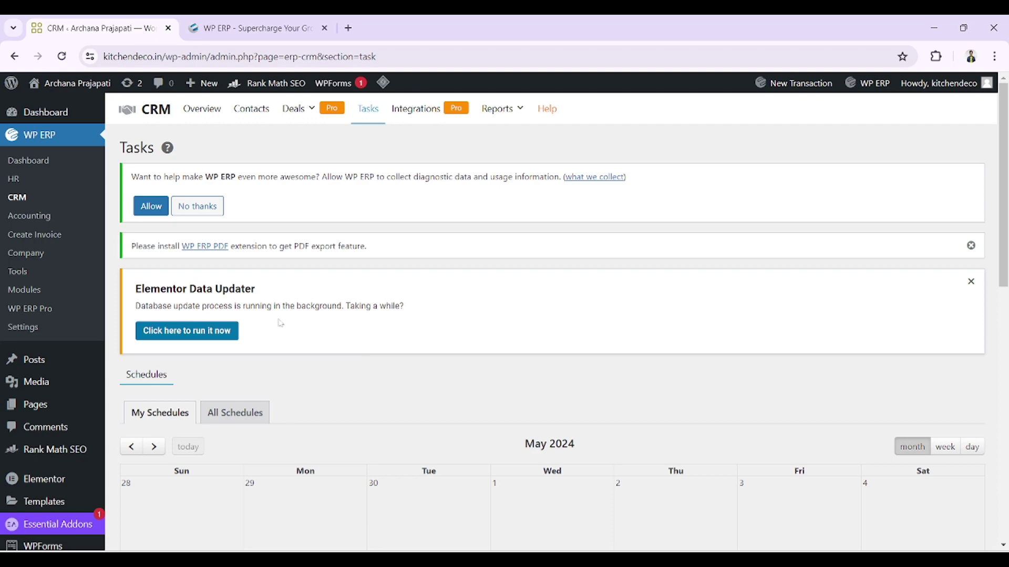
{"action": "scroll", "coordinate": [280, 322], "scroll_direction": "down", "scroll_amount": 4}
{"action": "scroll", "coordinate": [280, 322], "scroll_direction": "up", "scroll_amount": 4}
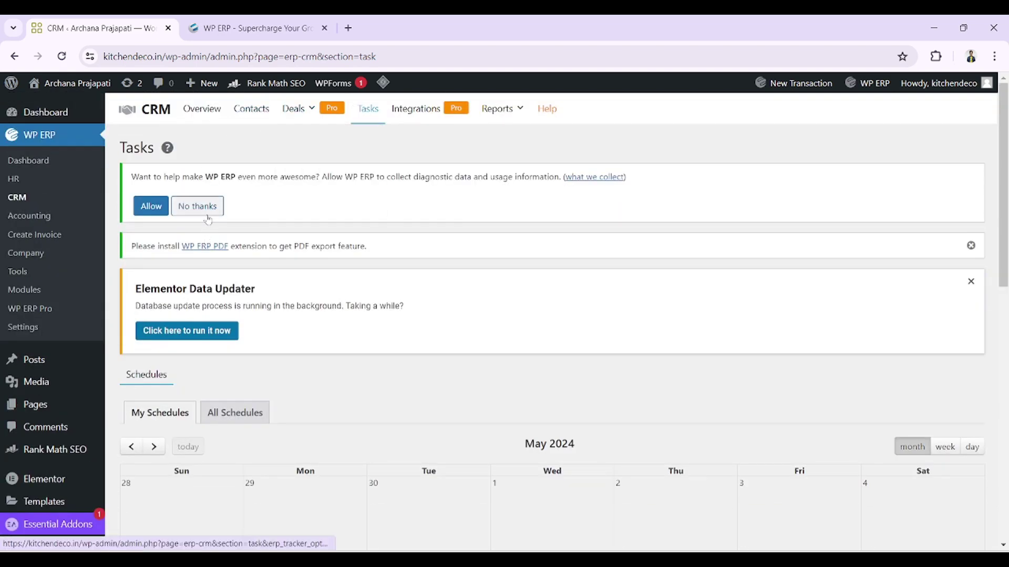
Look over the CRM schedule calendar for the whole month and check which CRM report types are available
{"action": "scroll", "coordinate": [208, 220], "scroll_direction": "down", "scroll_amount": 10}
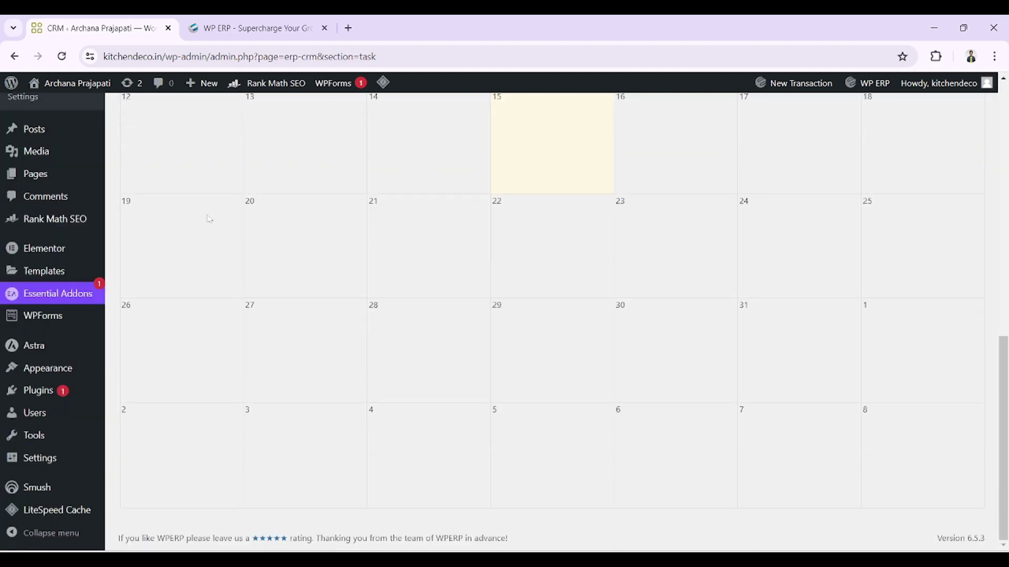
{"action": "scroll", "coordinate": [208, 219], "scroll_direction": "up", "scroll_amount": 10}
{"action": "scroll", "coordinate": [208, 220], "scroll_direction": "up", "scroll_amount": 1}
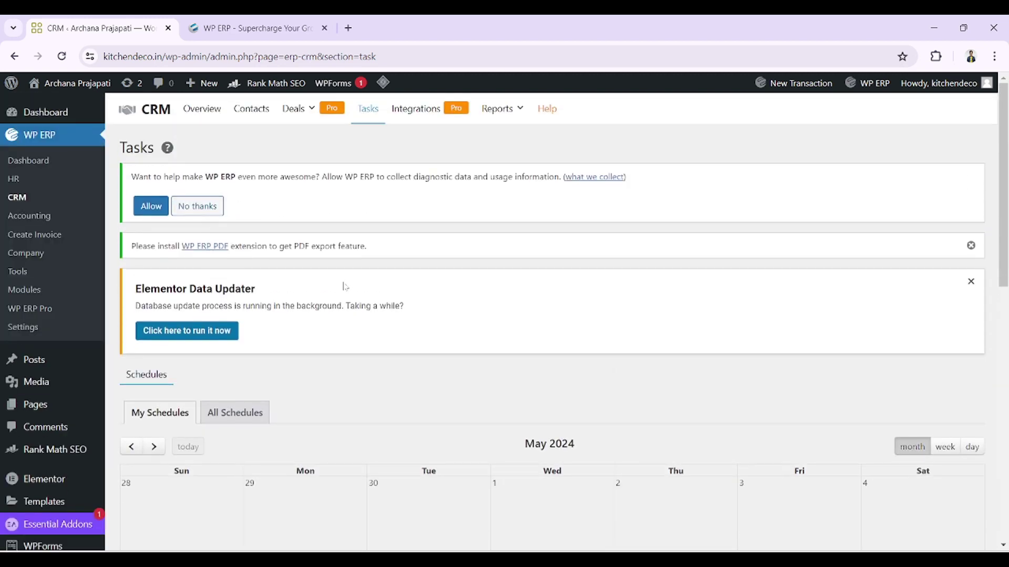
{"action": "scroll", "coordinate": [744, 425], "scroll_direction": "down", "scroll_amount": 7}
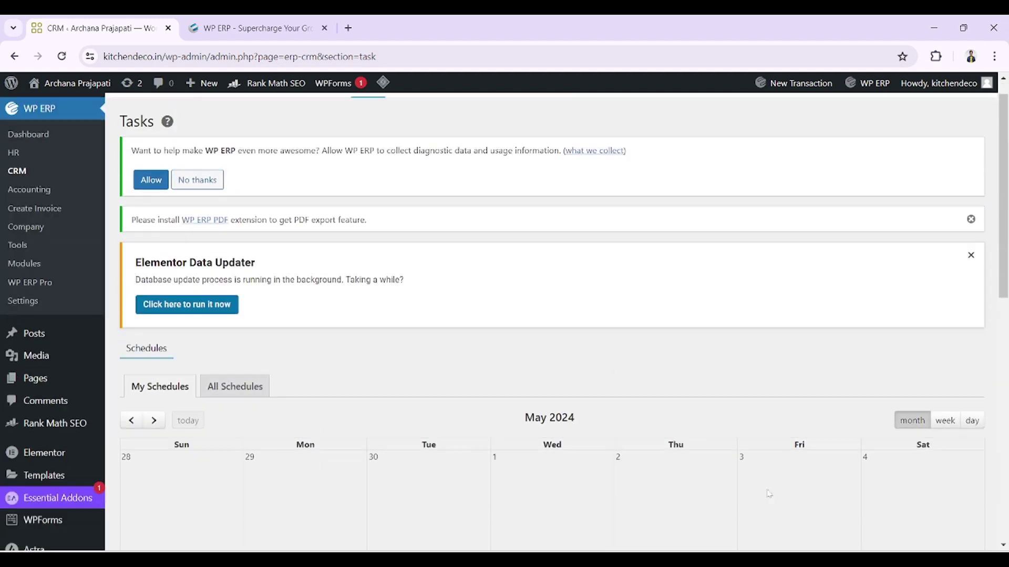
{"action": "scroll", "coordinate": [729, 398], "scroll_direction": "up", "scroll_amount": 7}
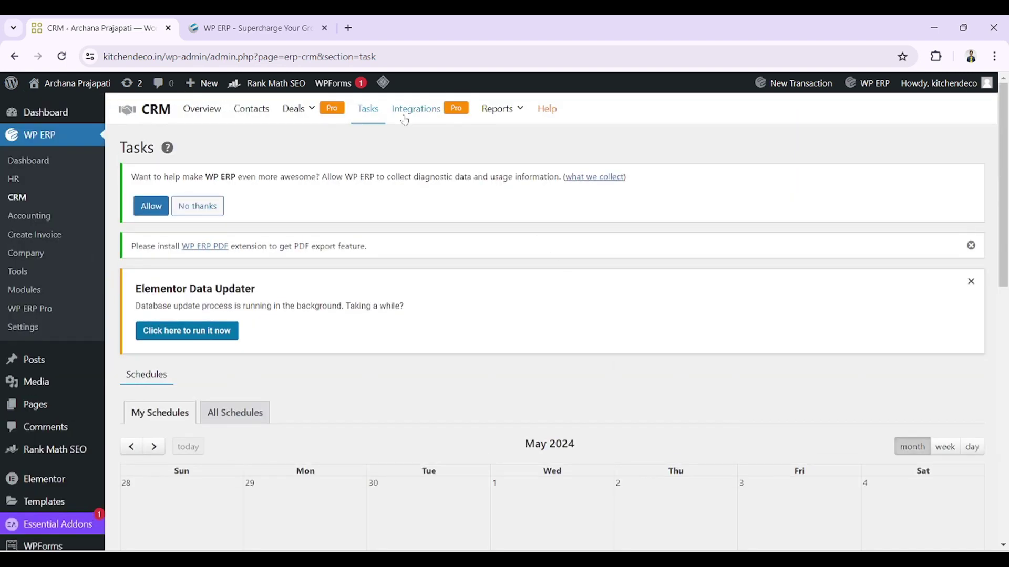
{"action": "mouse_move", "coordinate": [494, 111]}
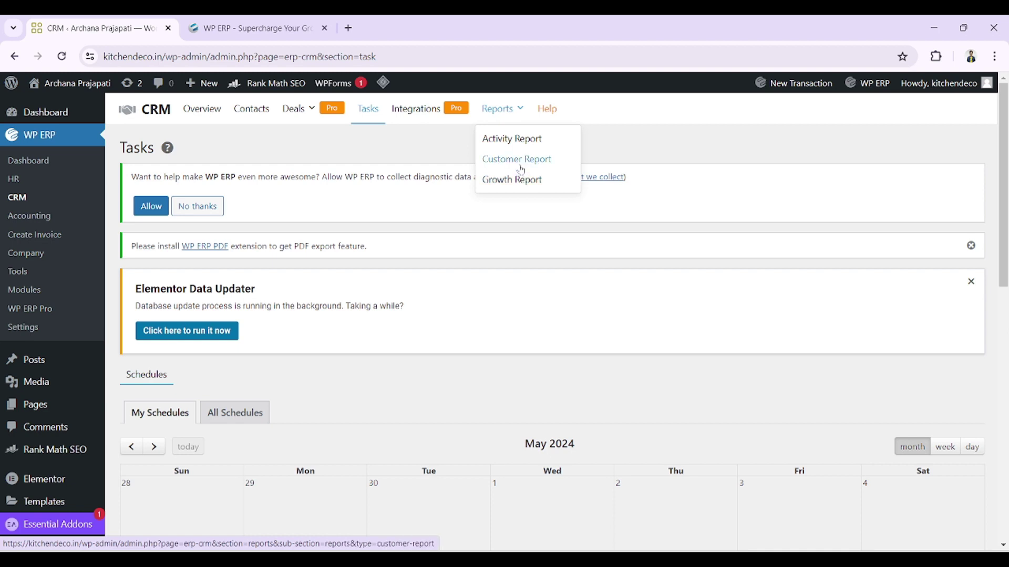
Open the Accounting module and look over its dashboard with income, expense and account figures
{"action": "left_click", "coordinate": [29, 214]}
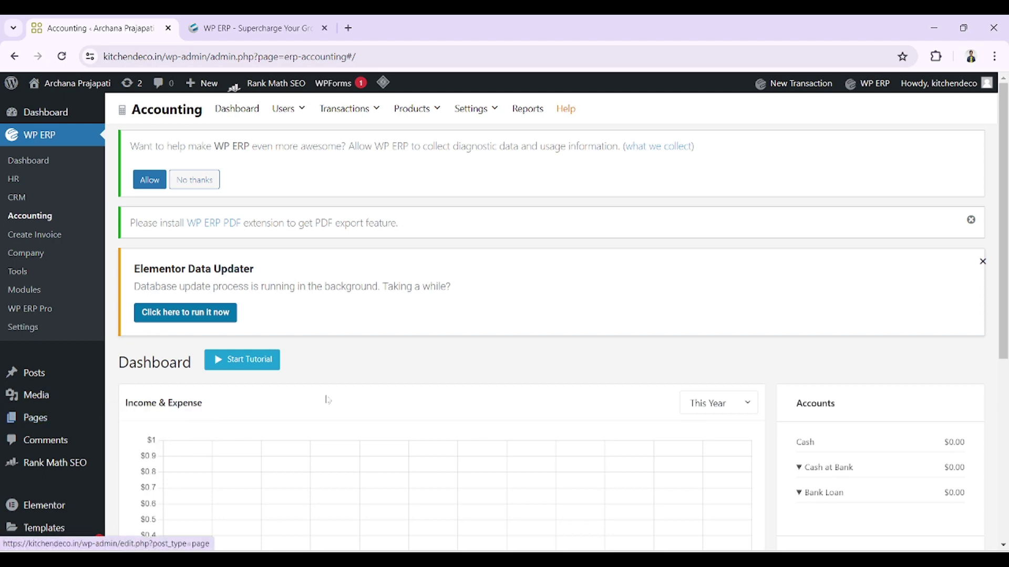
{"action": "scroll", "coordinate": [326, 398], "scroll_direction": "down", "scroll_amount": 5}
{"action": "scroll", "coordinate": [326, 398], "scroll_direction": "up", "scroll_amount": 5}
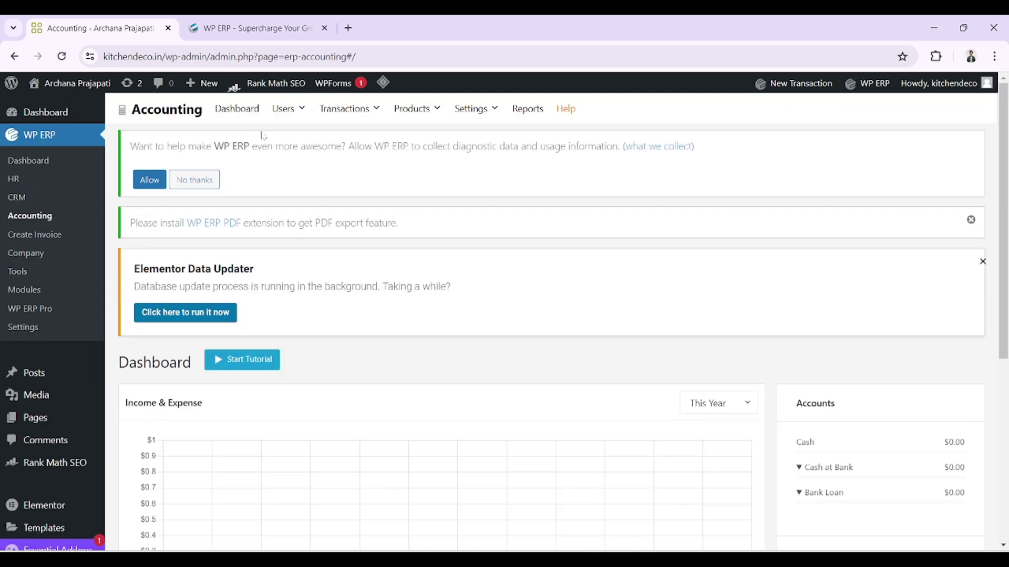
Add a new accounting customer with the saved name and company details plus an email address and phone number
{"action": "mouse_move", "coordinate": [303, 110]}
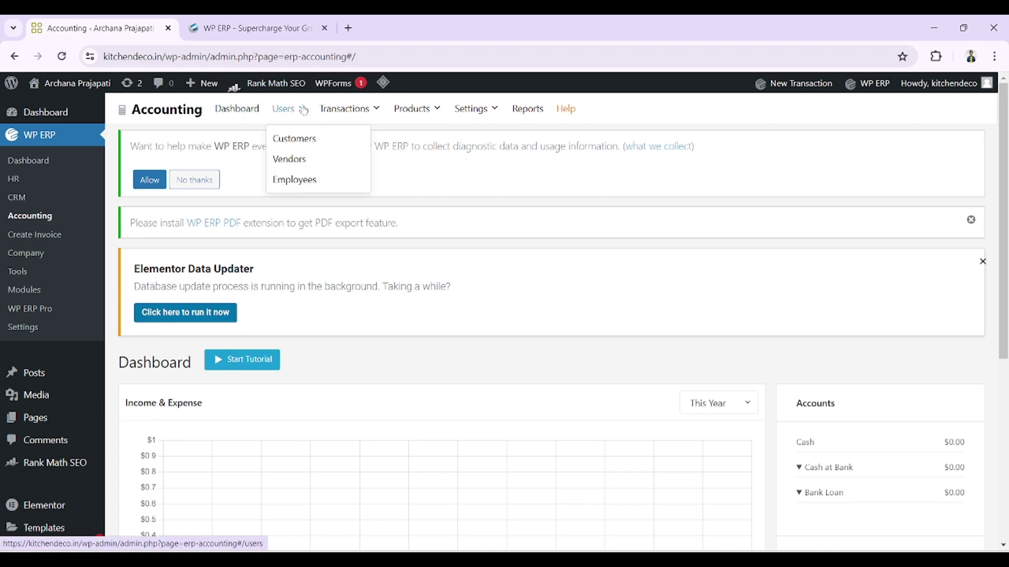
{"action": "left_click", "coordinate": [292, 139]}
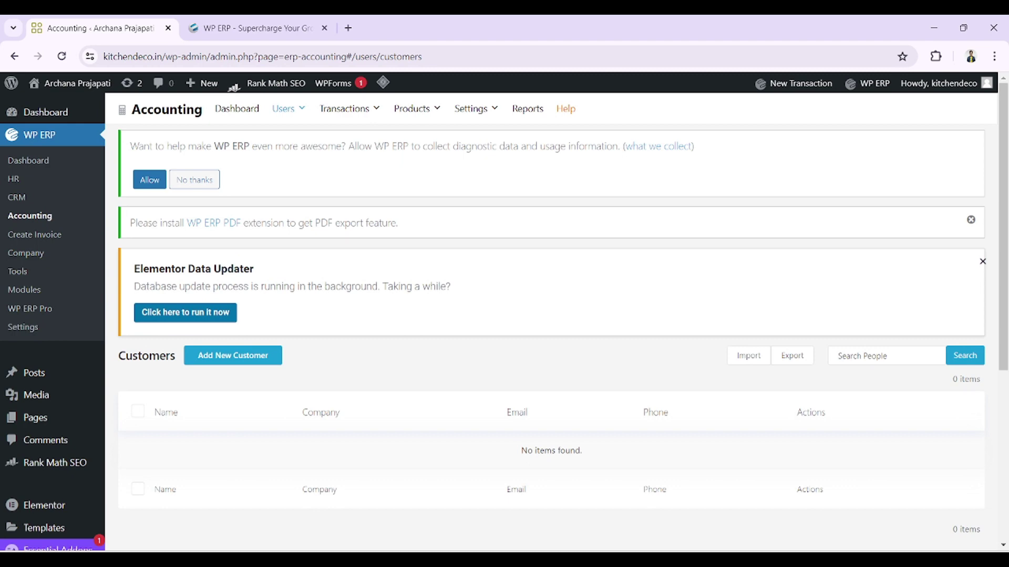
{"action": "left_click", "coordinate": [230, 360]}
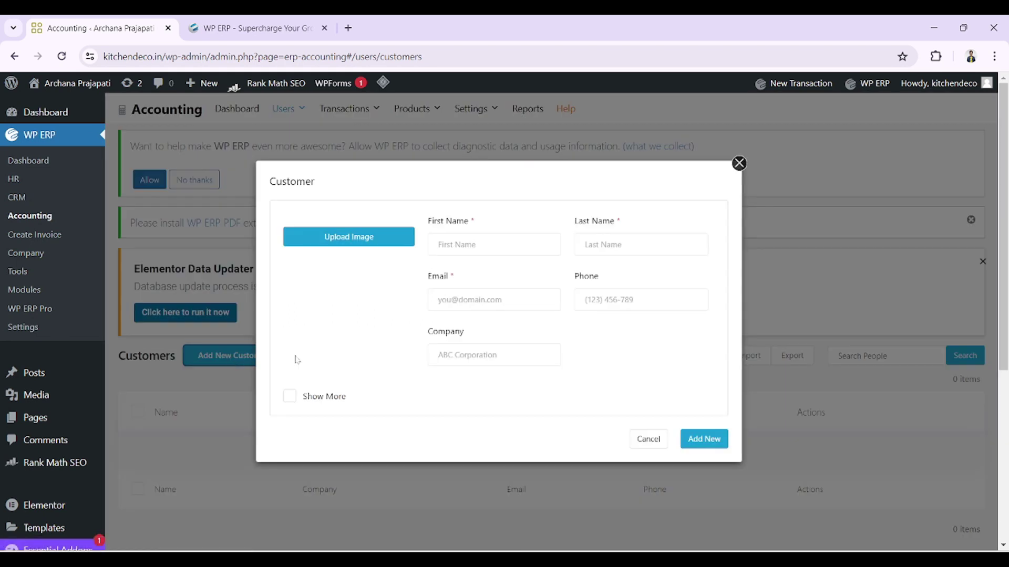
{"action": "left_click", "coordinate": [541, 245]}
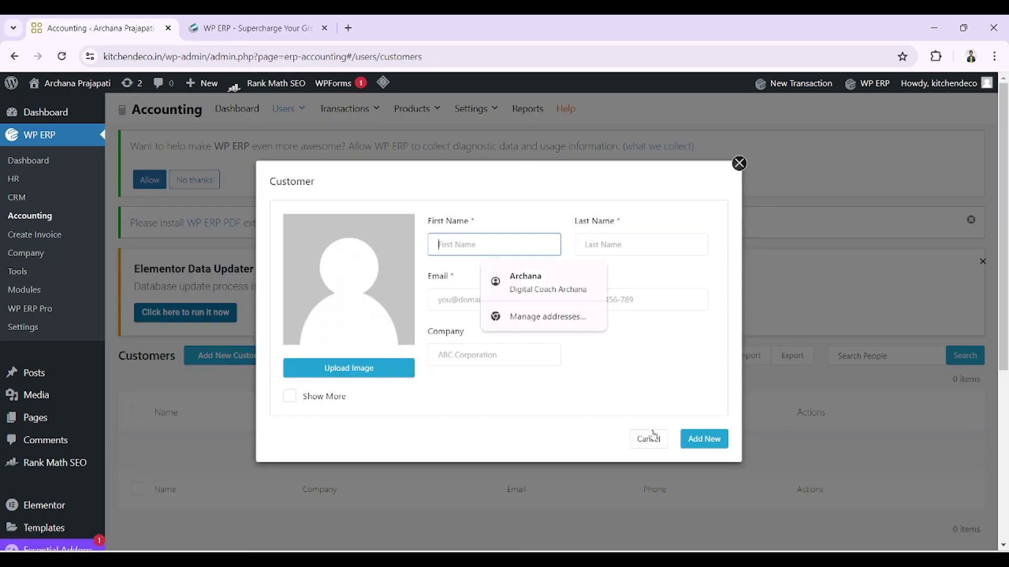
{"action": "left_click", "coordinate": [525, 282]}
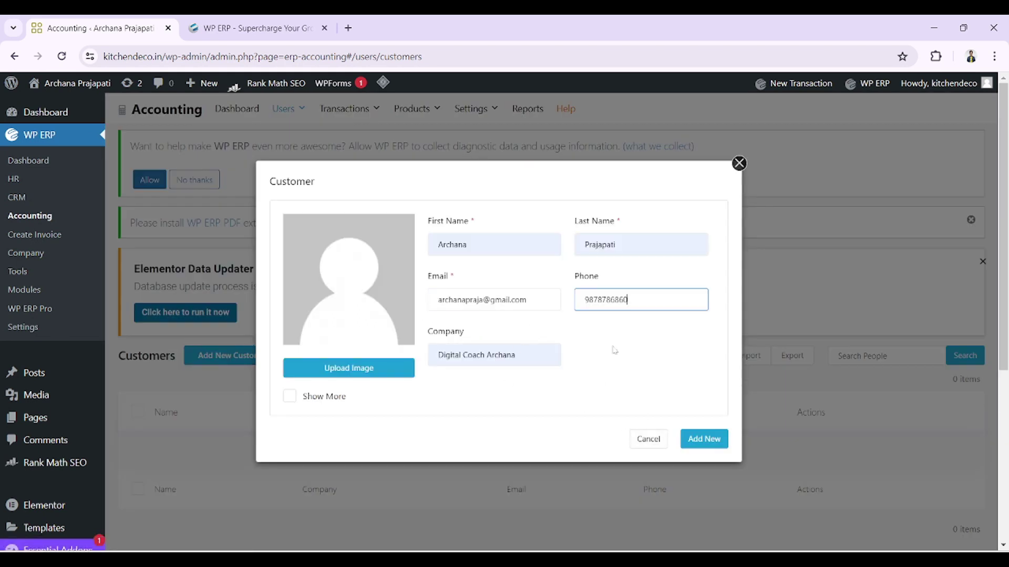
{"action": "left_click", "coordinate": [707, 442]}
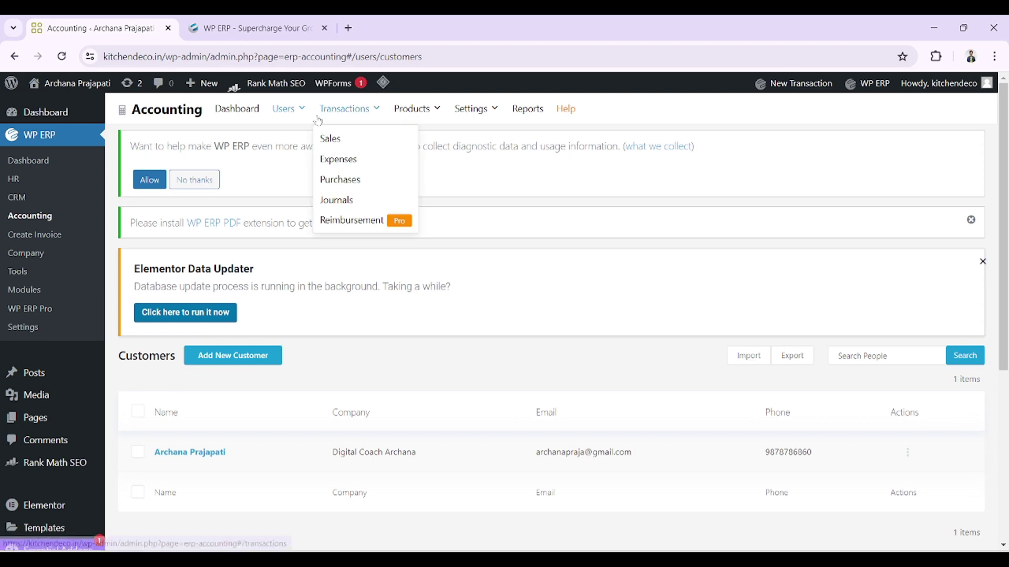
Open the accounting vendors list and examine the options offered for transactions and products
{"action": "left_click", "coordinate": [289, 160]}
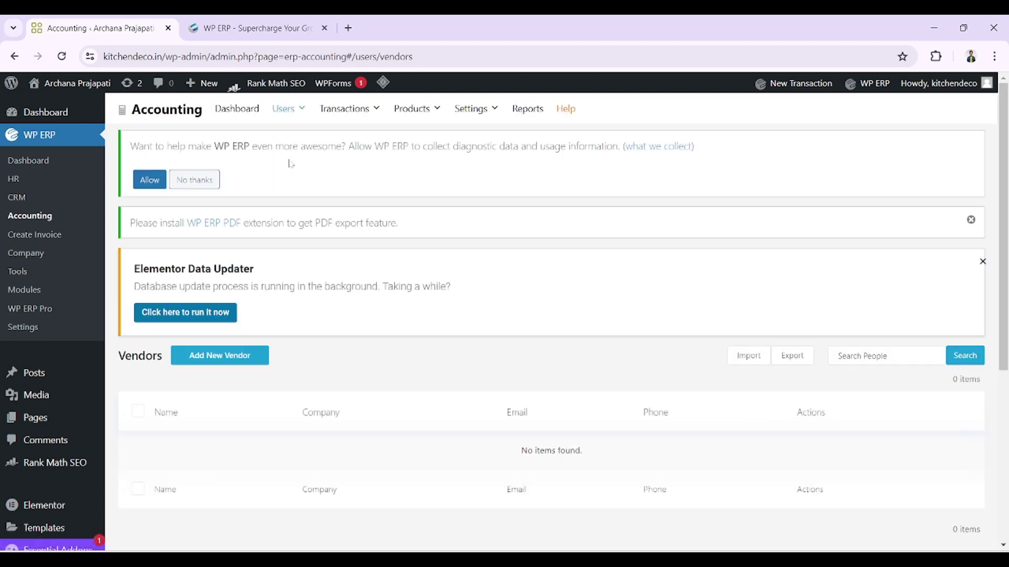
{"action": "mouse_move", "coordinate": [332, 120]}
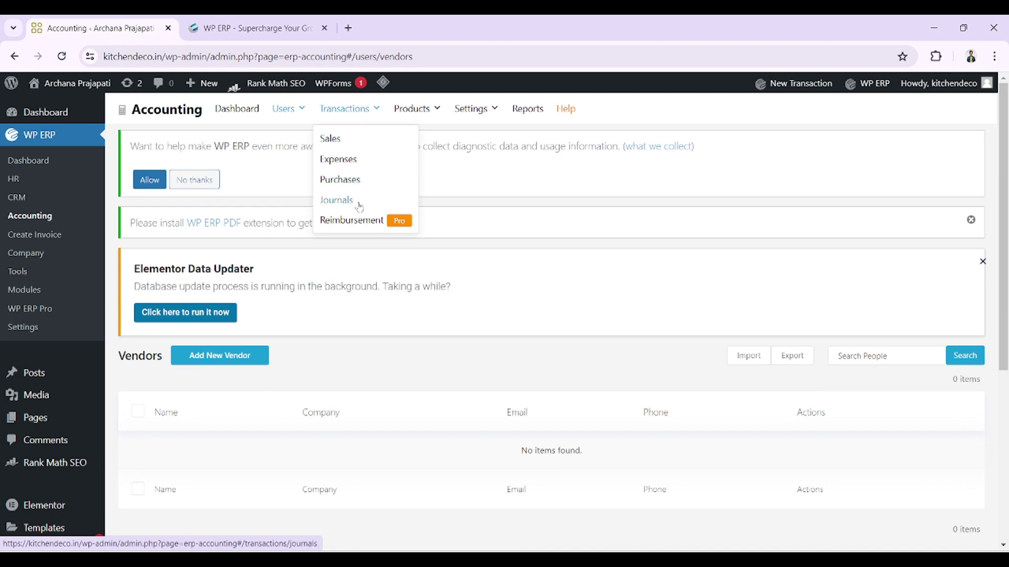
{"action": "mouse_move", "coordinate": [425, 113]}
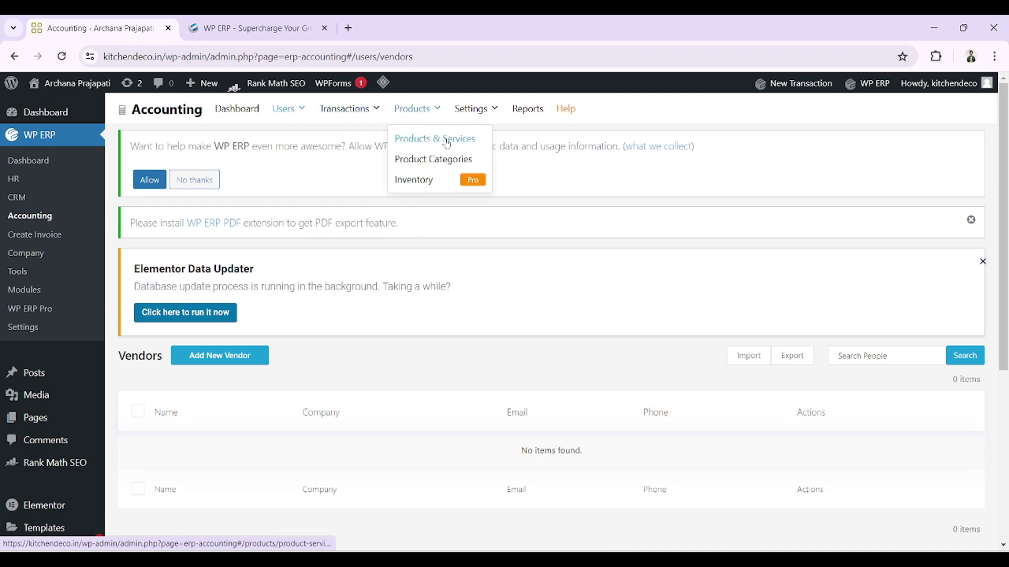
Review the accounting settings options and look over the Tax Payments page
{"action": "mouse_move", "coordinate": [472, 109]}
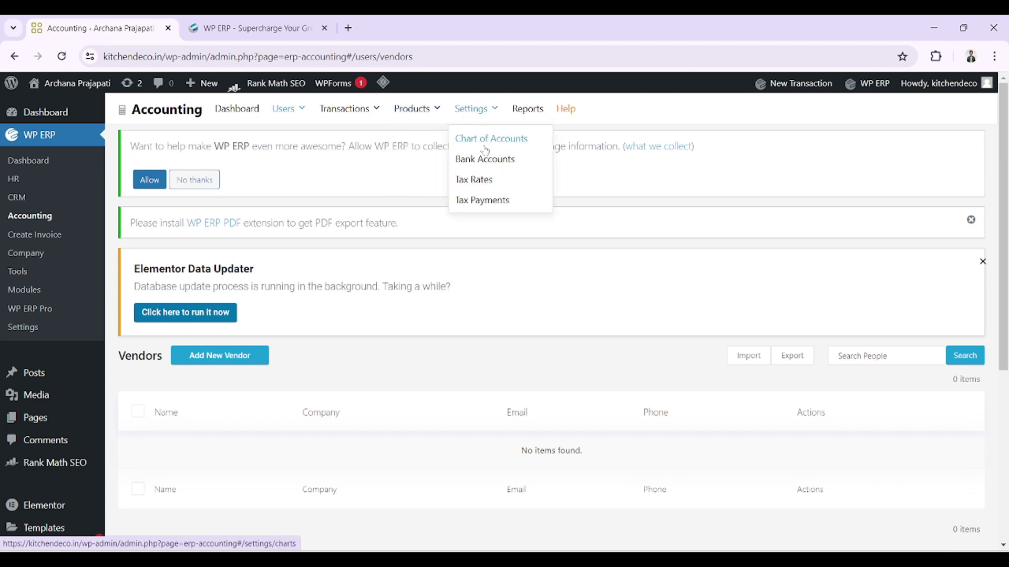
{"action": "left_click", "coordinate": [479, 210]}
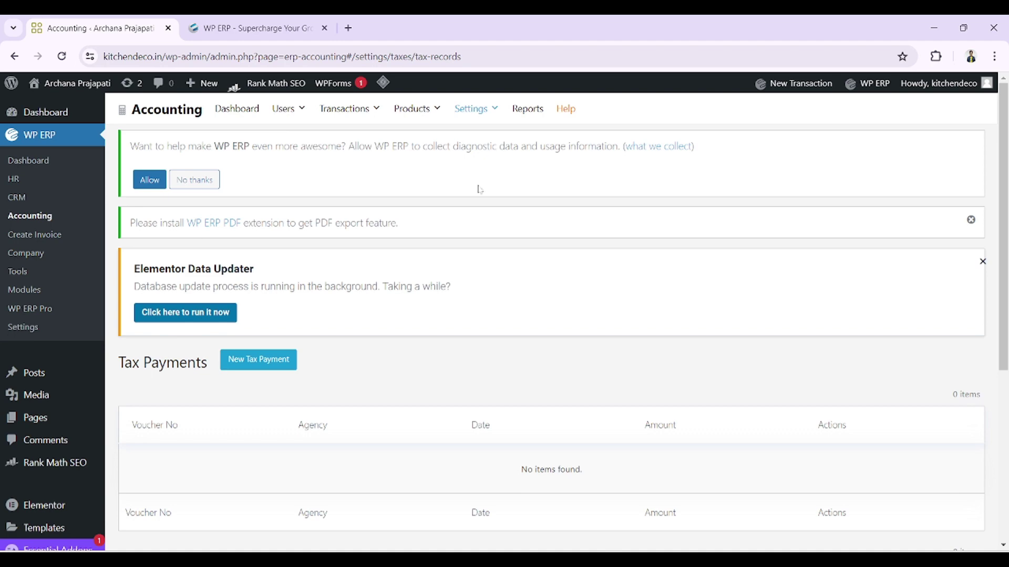
{"action": "scroll", "coordinate": [460, 271], "scroll_direction": "down", "scroll_amount": 5}
{"action": "scroll", "coordinate": [458, 265], "scroll_direction": "up", "scroll_amount": 5}
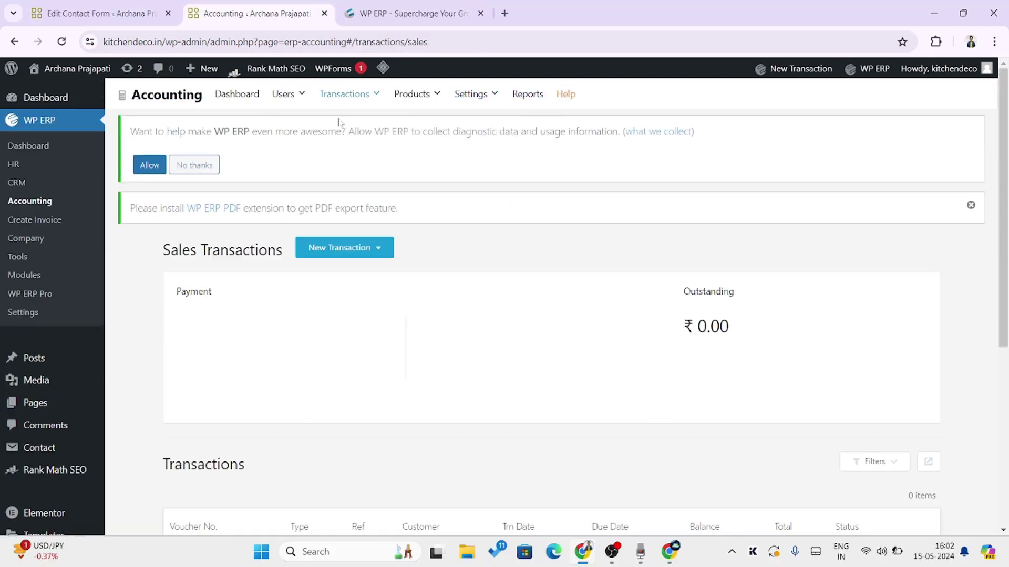
Look over the sales transactions page and open the expenses transactions
{"action": "scroll", "coordinate": [361, 384], "scroll_direction": "down", "scroll_amount": 4}
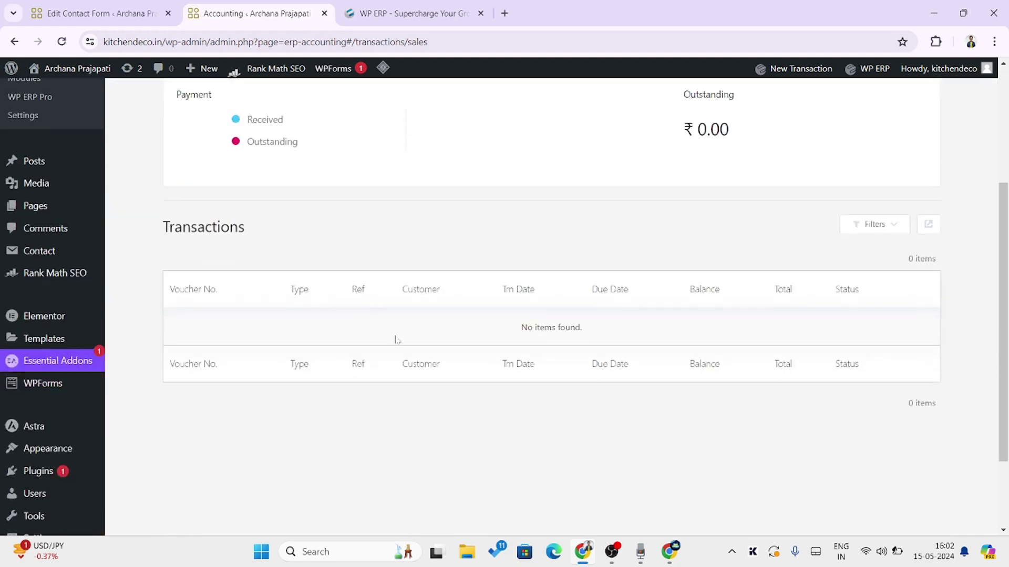
{"action": "scroll", "coordinate": [490, 366], "scroll_direction": "up", "scroll_amount": 4}
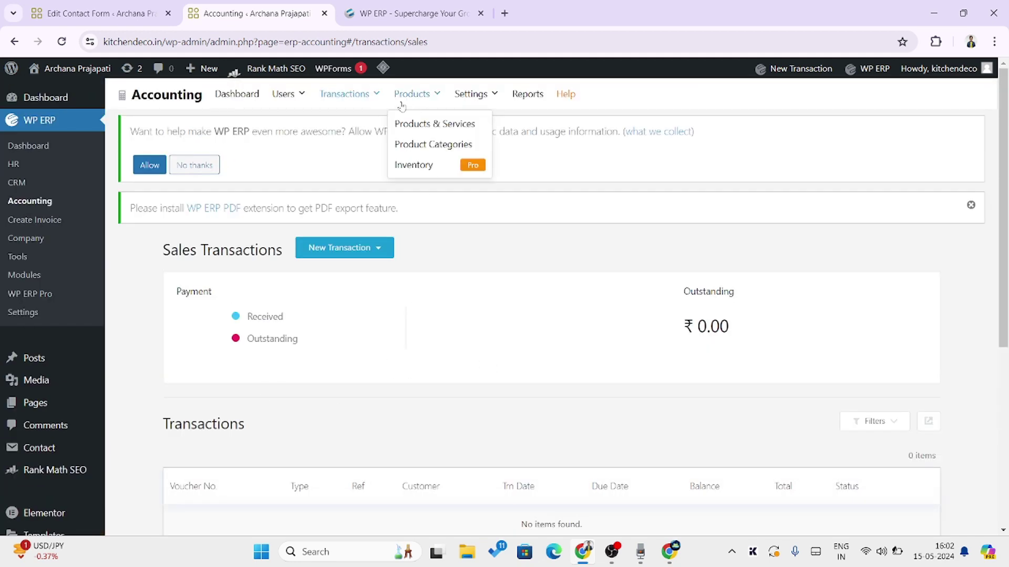
{"action": "left_click", "coordinate": [351, 152]}
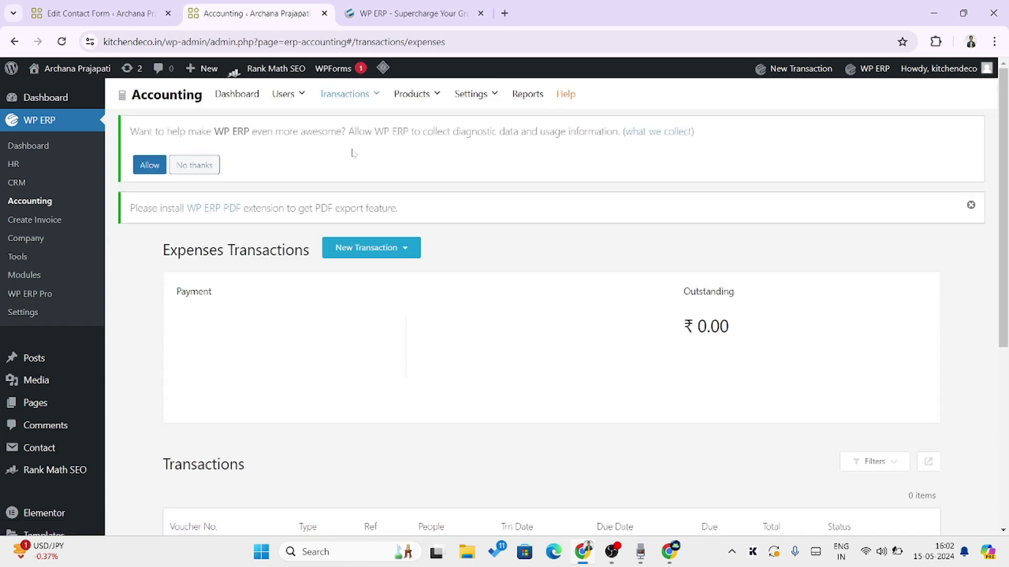
Look over the purchases transactions and open the accounting journals
{"action": "mouse_move", "coordinate": [346, 94]}
{"action": "left_click", "coordinate": [361, 165]}
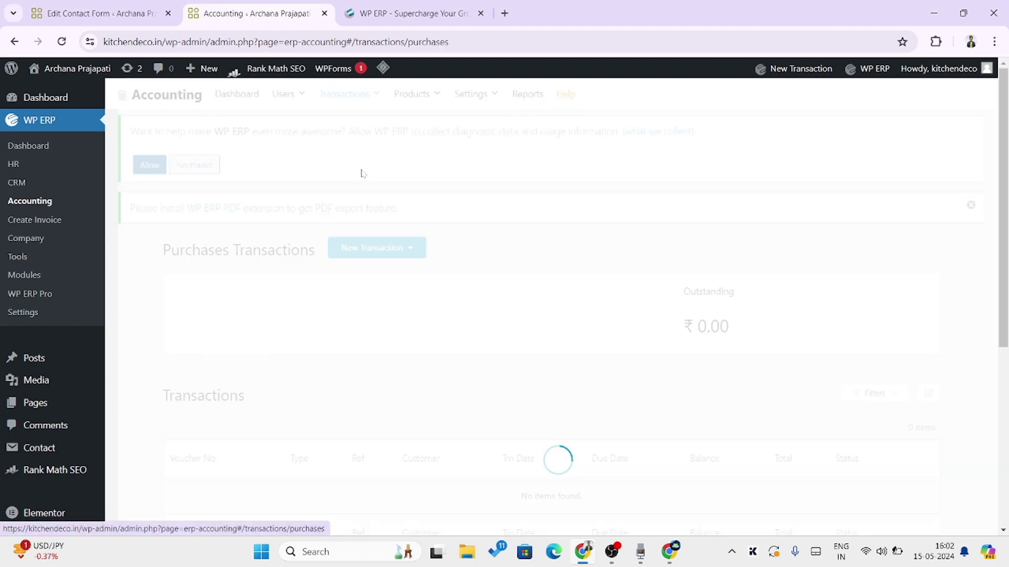
{"action": "scroll", "coordinate": [389, 274], "scroll_direction": "down", "scroll_amount": 5}
{"action": "scroll", "coordinate": [396, 278], "scroll_direction": "up", "scroll_amount": 5}
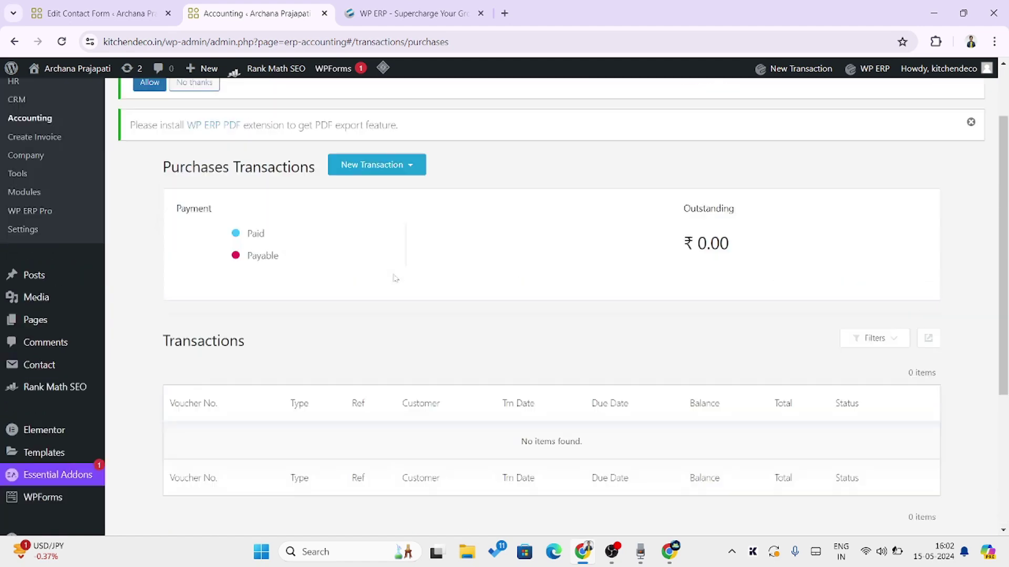
{"action": "mouse_move", "coordinate": [347, 95]}
{"action": "left_click", "coordinate": [355, 190]}
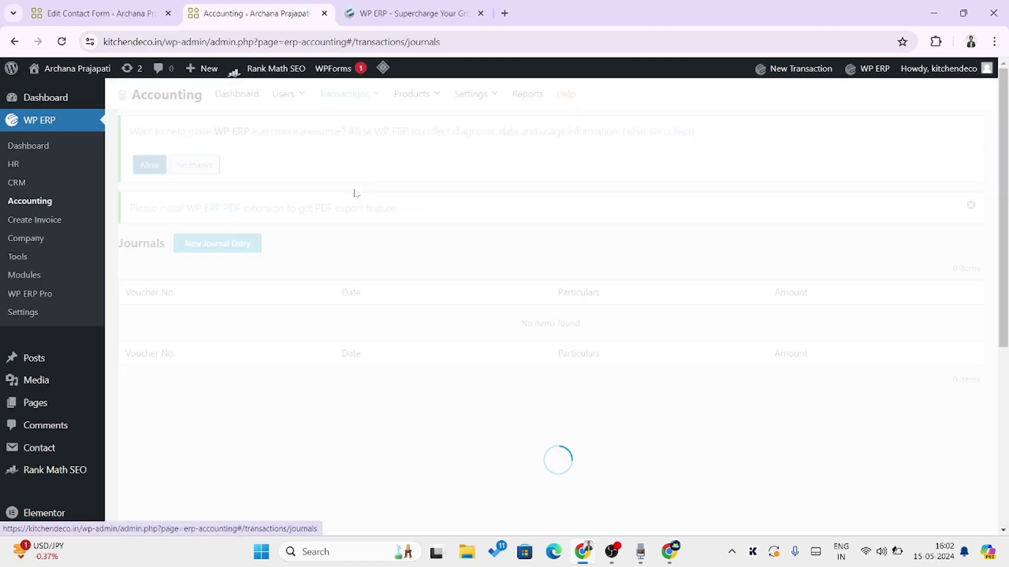
Start a new accounting product under Products & Services and name it WordPress Course
{"action": "mouse_move", "coordinate": [425, 106]}
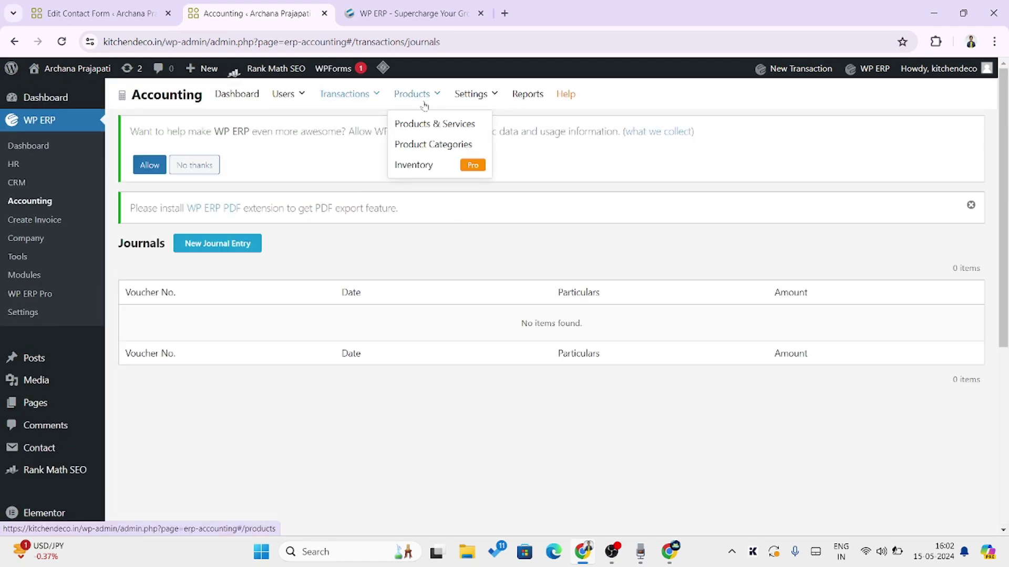
{"action": "left_click", "coordinate": [429, 125]}
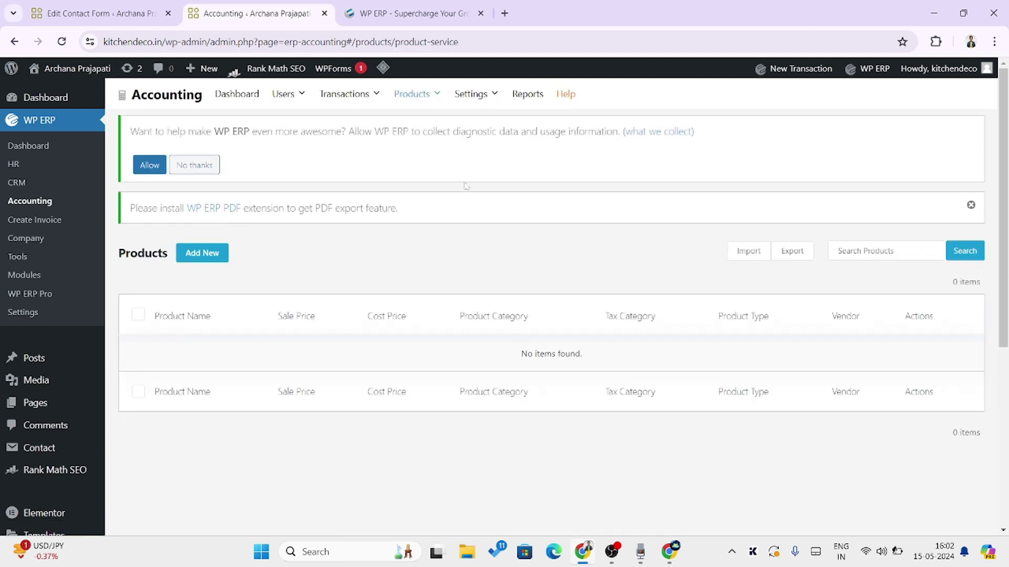
{"action": "left_click", "coordinate": [194, 256]}
{"action": "left_click", "coordinate": [421, 152]}
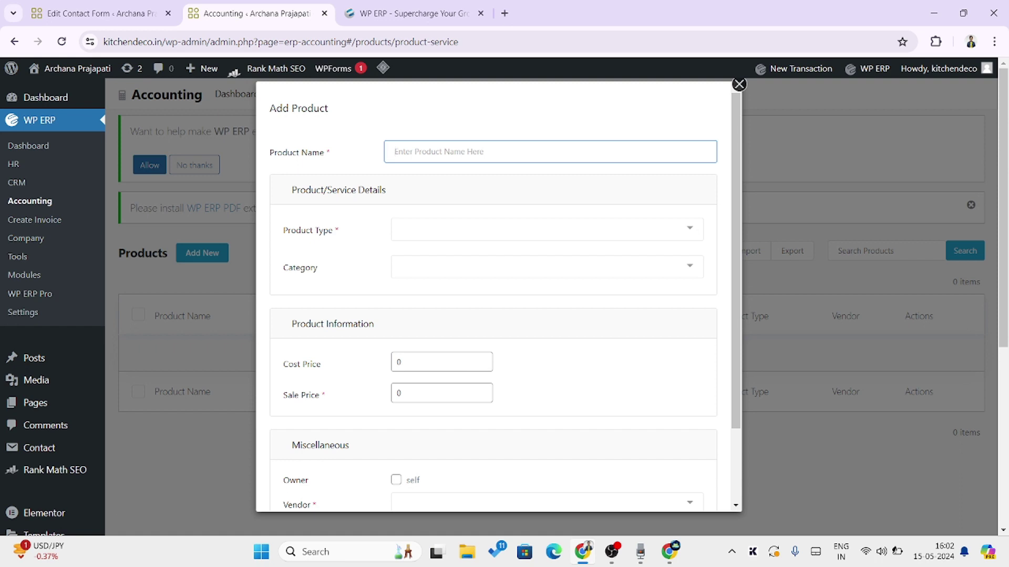
{"action": "type", "text": "WordPress Course"}
Set the WordPress Course product type to Service and check the available categories without choosing one
{"action": "left_click", "coordinate": [461, 241]}
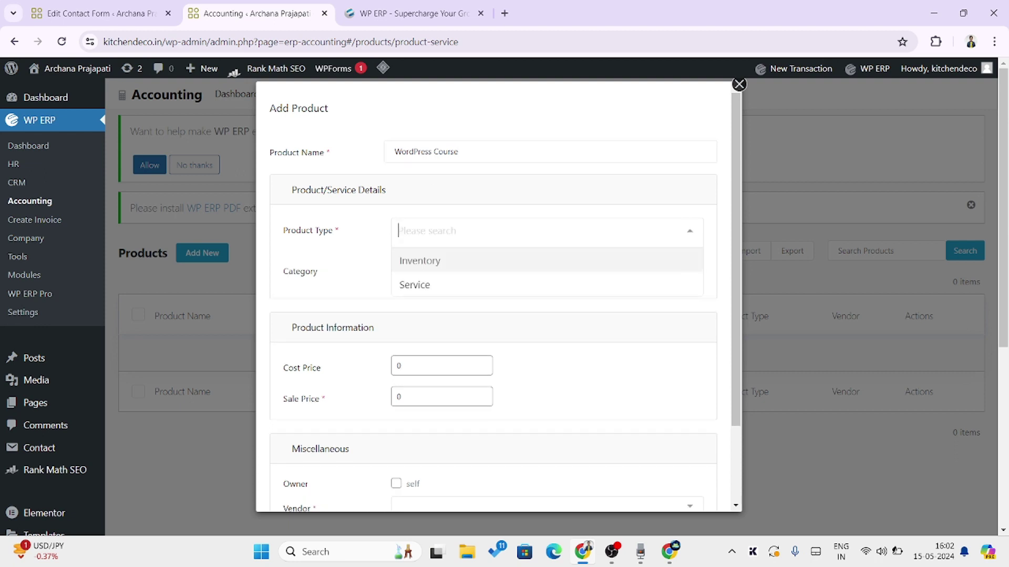
{"action": "left_click", "coordinate": [459, 268]}
{"action": "left_click", "coordinate": [446, 232]}
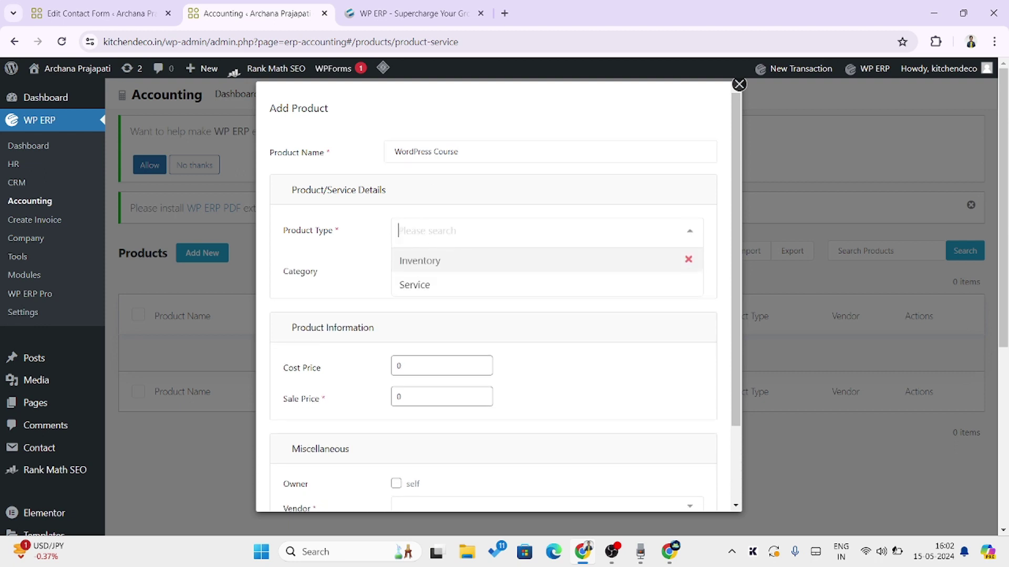
{"action": "left_click", "coordinate": [432, 288]}
{"action": "left_click", "coordinate": [437, 274]}
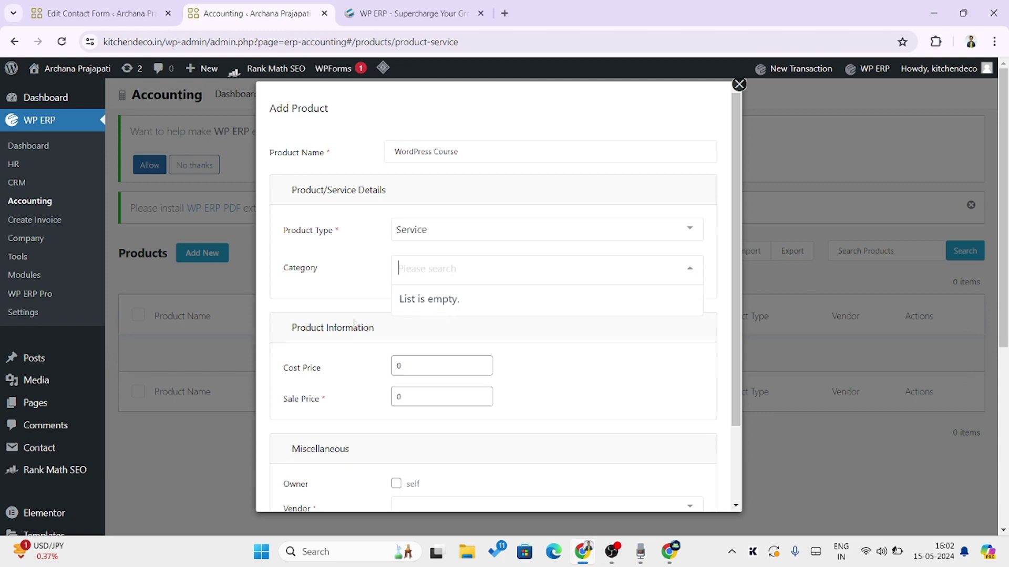
{"action": "left_click", "coordinate": [357, 289]}
Set the product's cost price to 4999 and its sale price to 999
{"action": "left_click", "coordinate": [442, 362]}
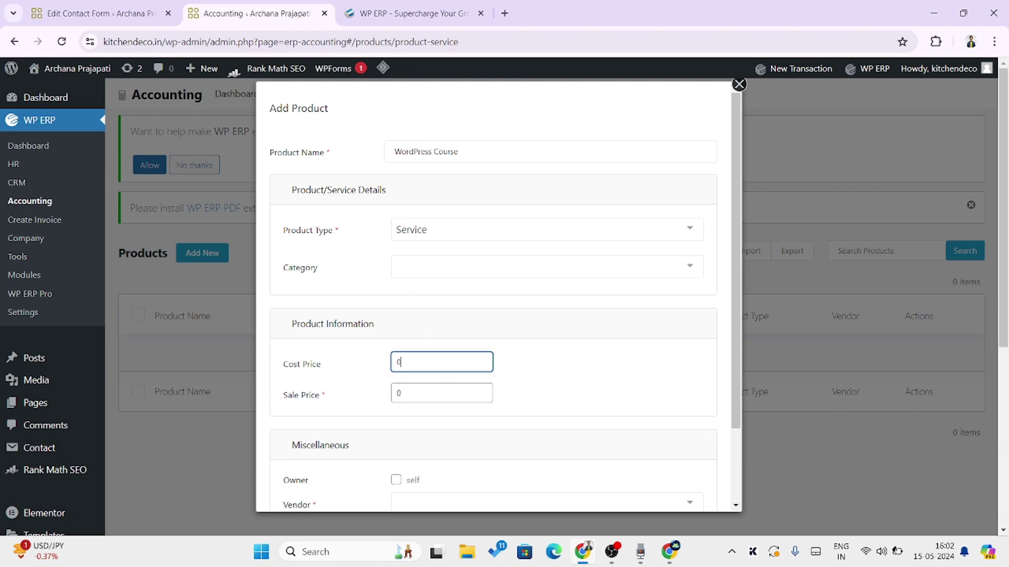
{"action": "left_click", "coordinate": [390, 363]}
{"action": "left_click", "coordinate": [407, 363]}
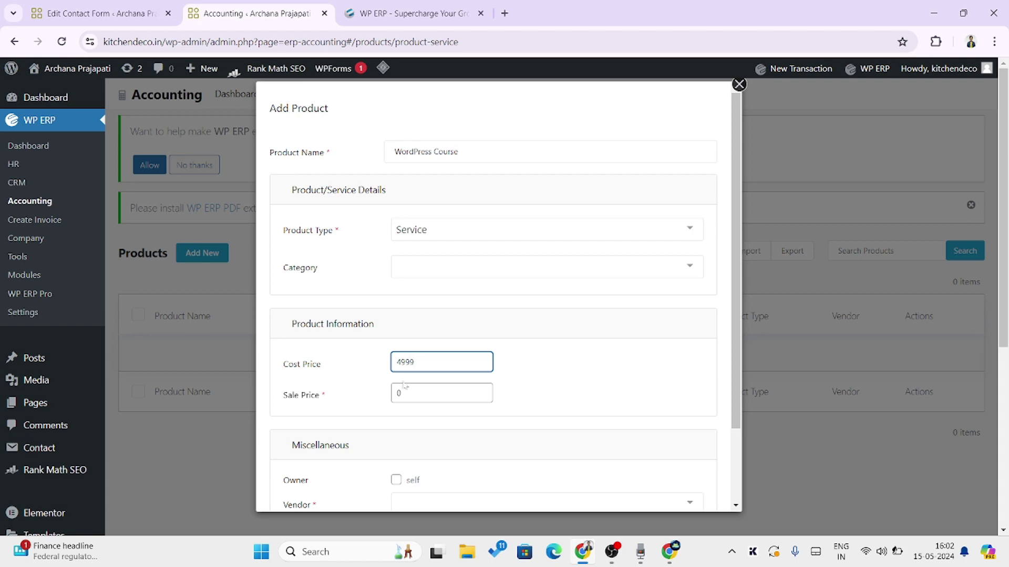
{"action": "left_click_drag", "start_coordinate": [405, 387], "coordinate": [389, 393]}
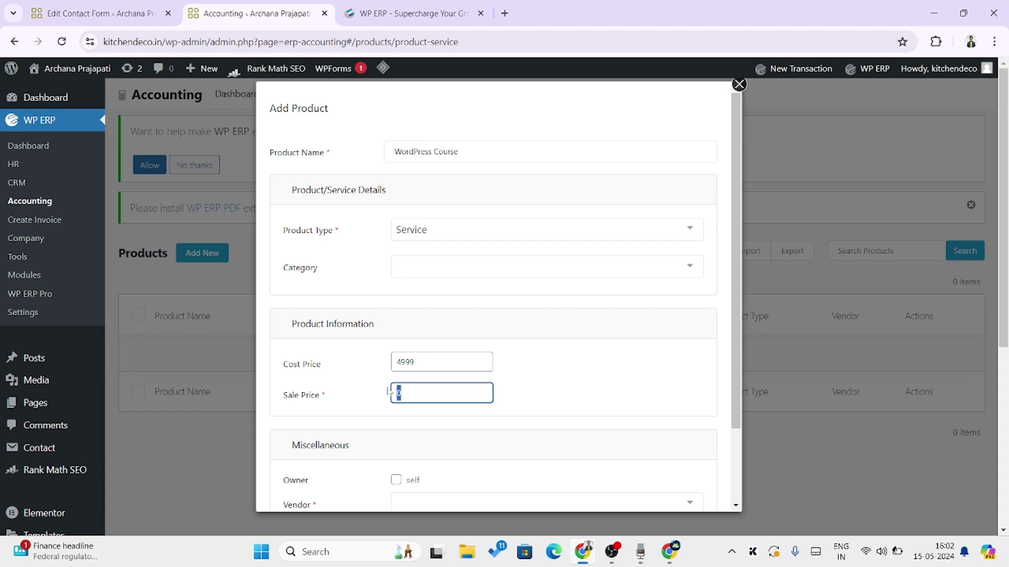
{"action": "type", "text": "999"}
{"action": "scroll", "coordinate": [388, 392], "scroll_direction": "down", "scroll_amount": 2}
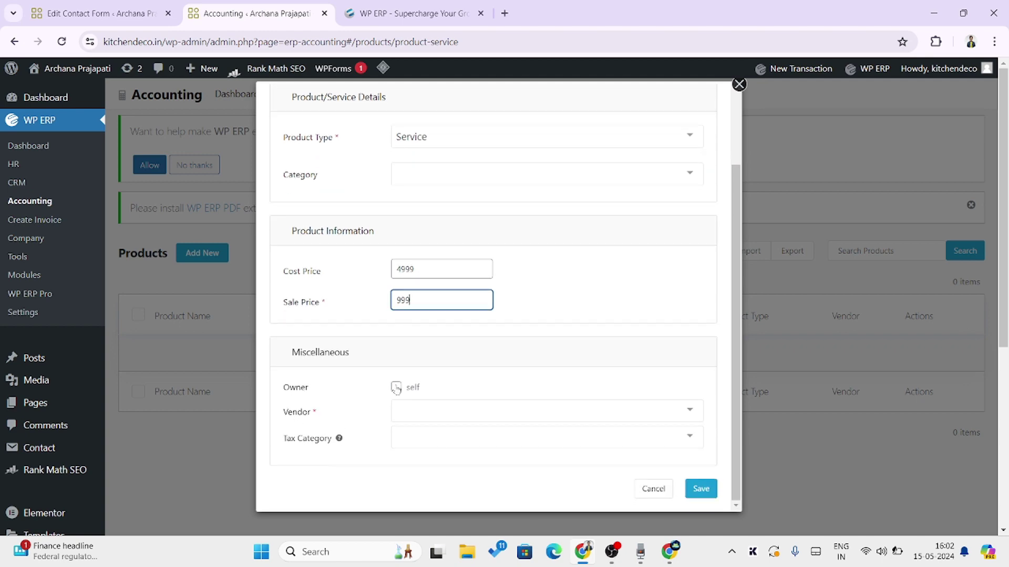
Set the WordPress Course product's owner to self, leave the tax category empty and save the product
{"action": "left_click", "coordinate": [396, 387]}
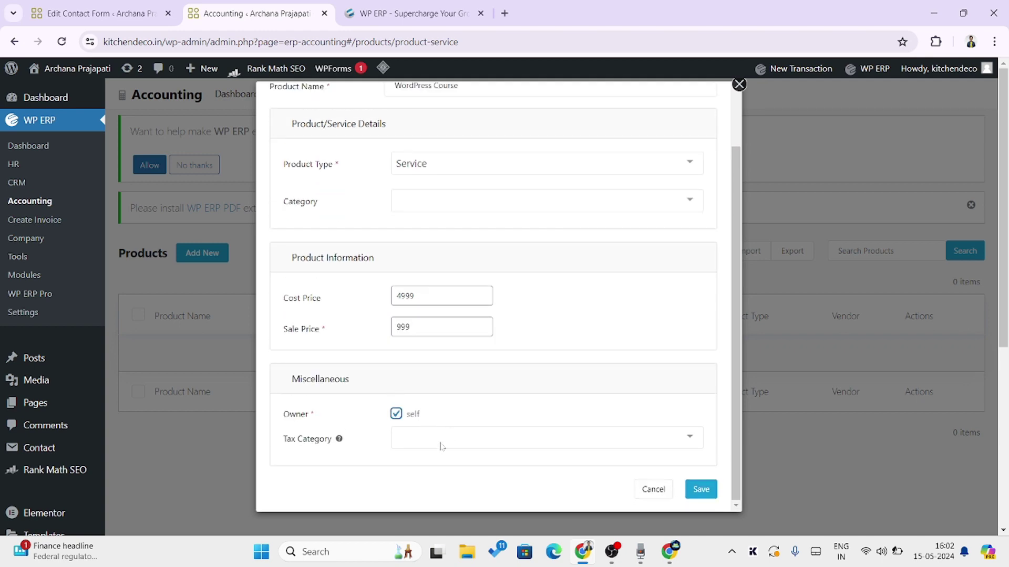
{"action": "left_click", "coordinate": [441, 442]}
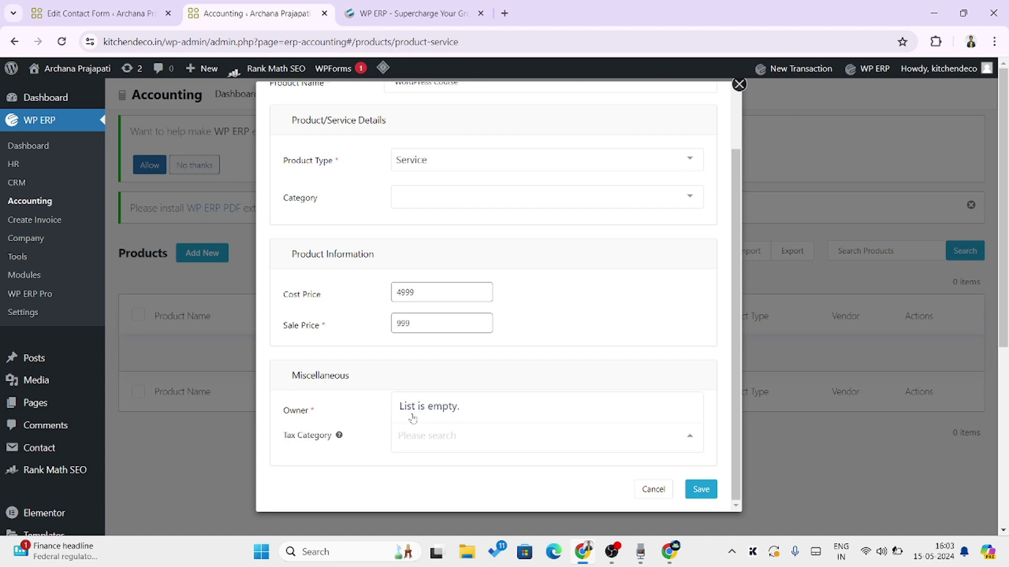
{"action": "left_click", "coordinate": [388, 411]}
{"action": "left_click", "coordinate": [397, 412]}
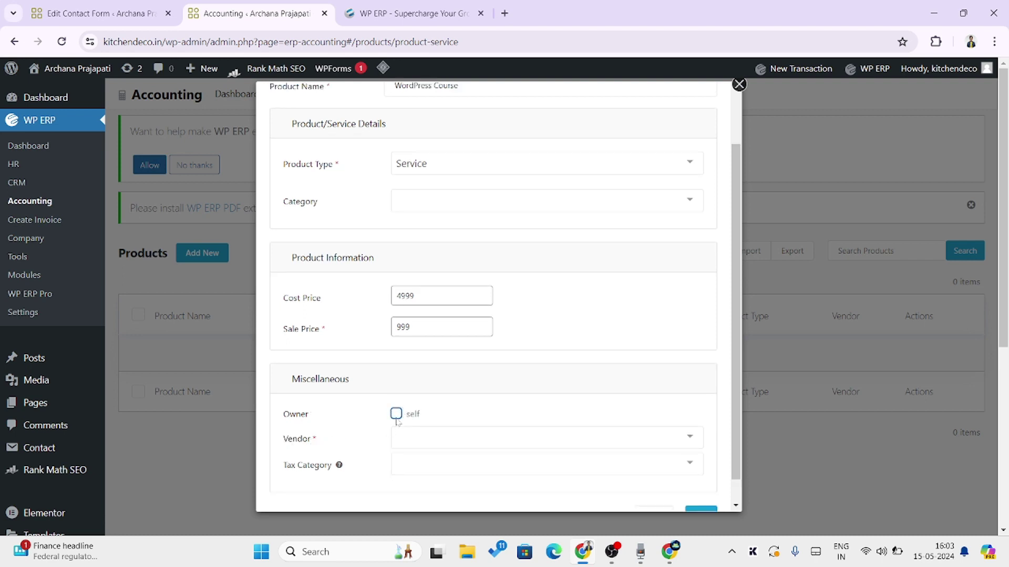
{"action": "left_click", "coordinate": [416, 442]}
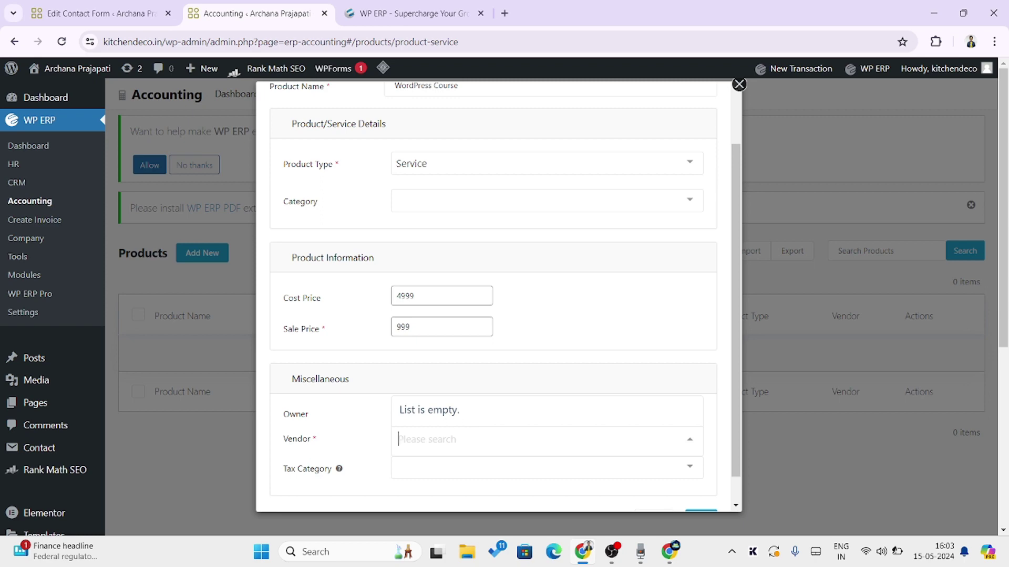
{"action": "left_click", "coordinate": [393, 415]}
{"action": "left_click", "coordinate": [396, 413]}
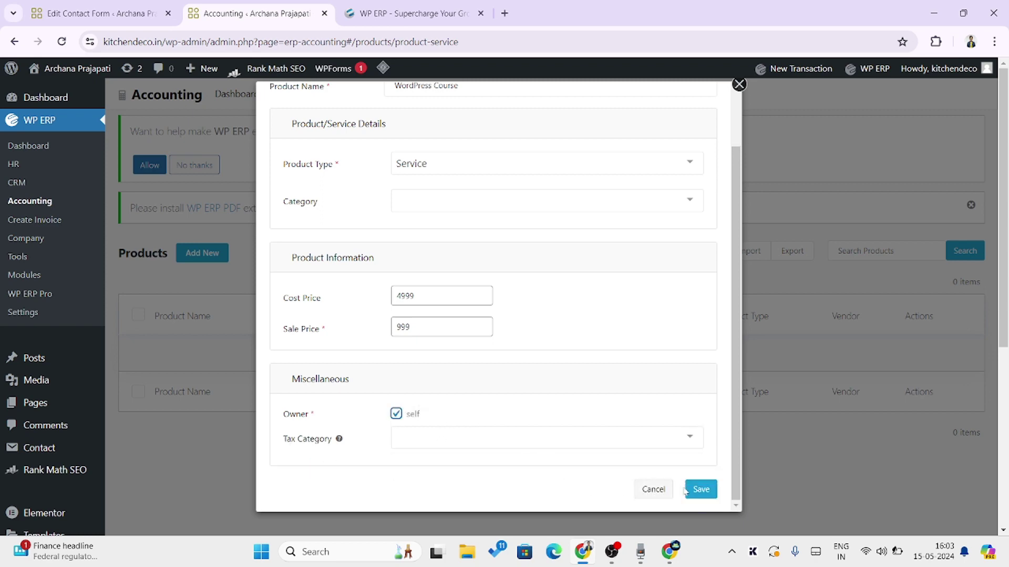
{"action": "left_click", "coordinate": [700, 490]}
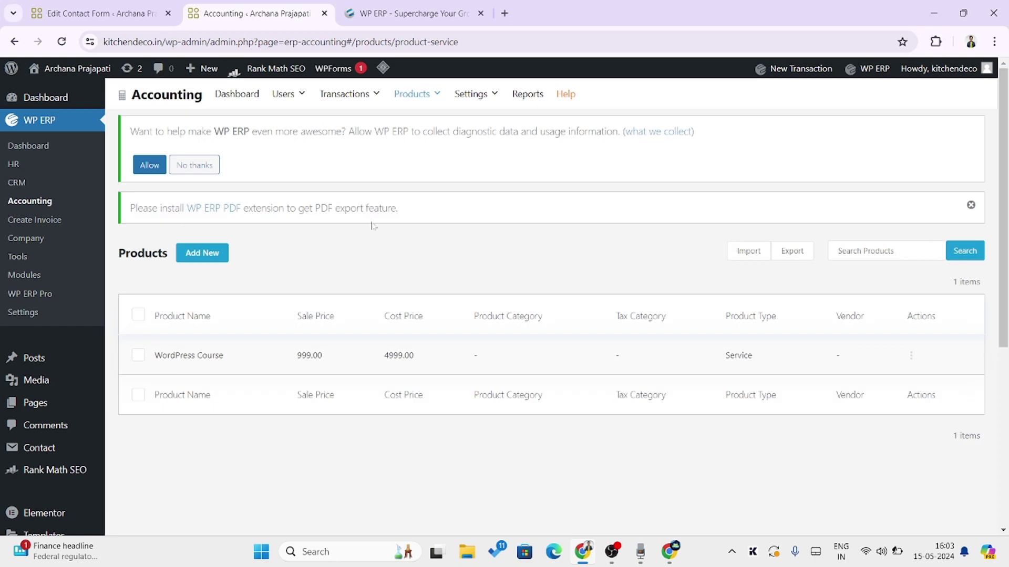
Add a product category named WordPress without a parent category
{"action": "mouse_move", "coordinate": [413, 95]}
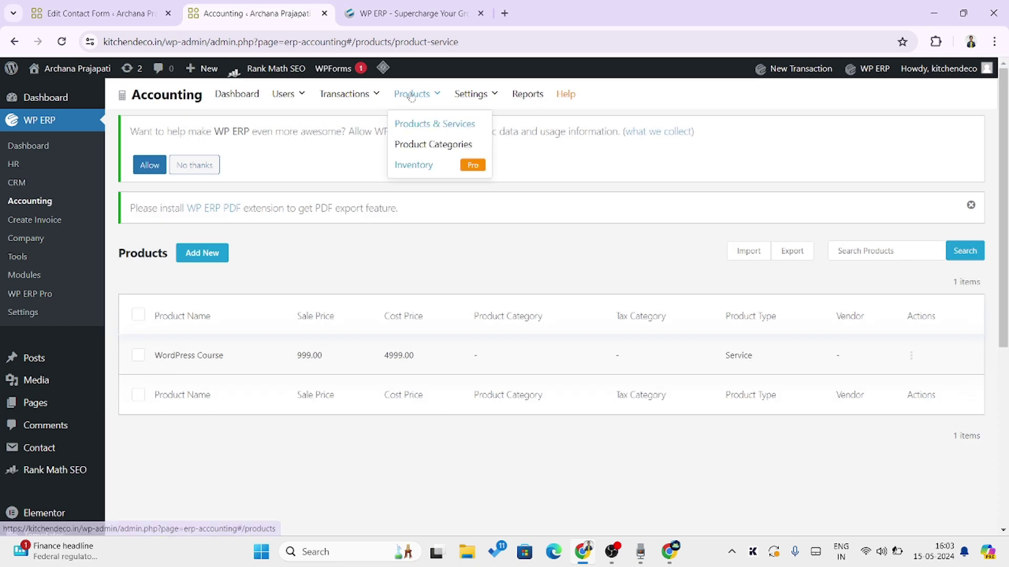
{"action": "left_click", "coordinate": [438, 154]}
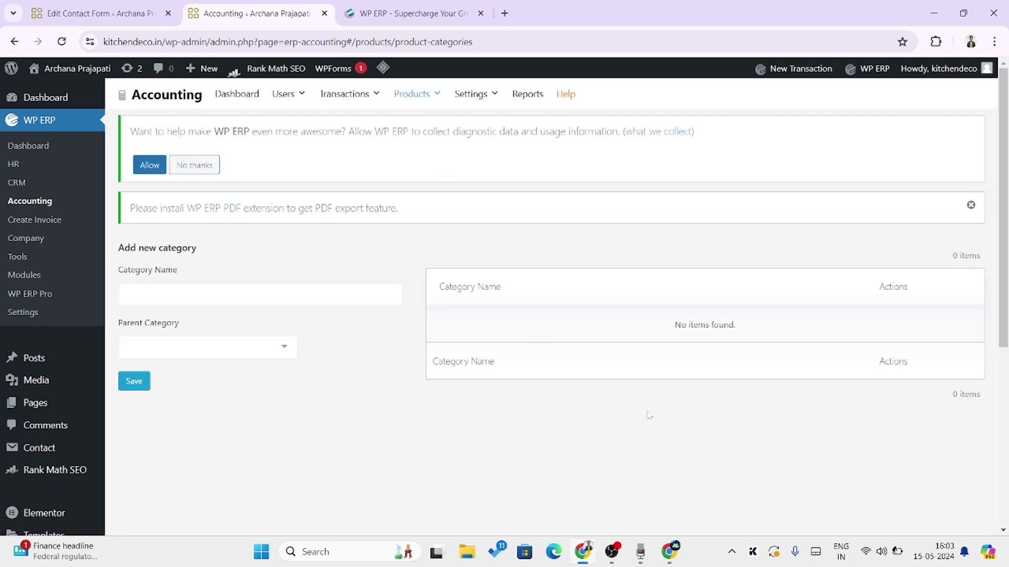
{"action": "left_click", "coordinate": [247, 294]}
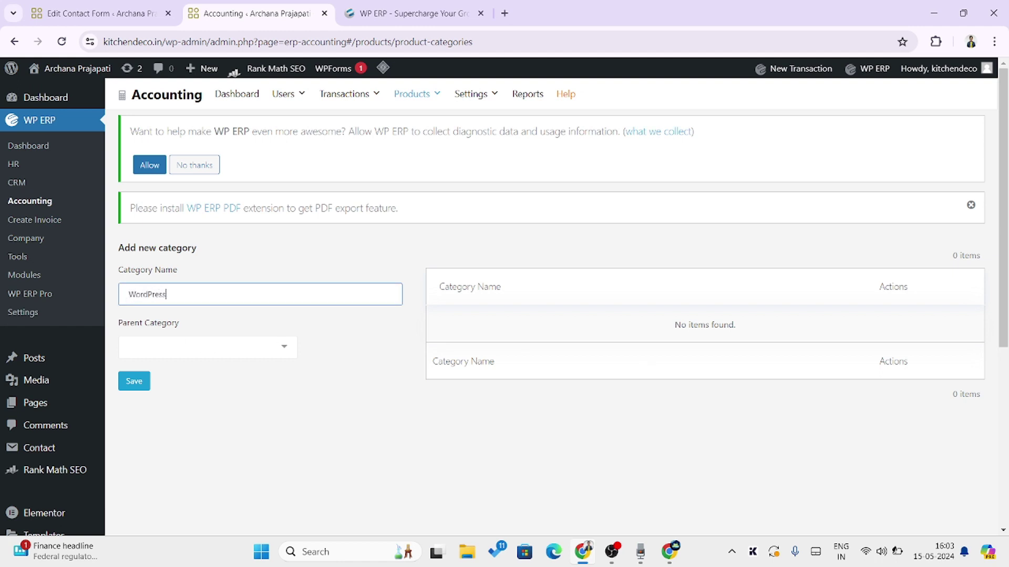
{"action": "left_click", "coordinate": [203, 345]}
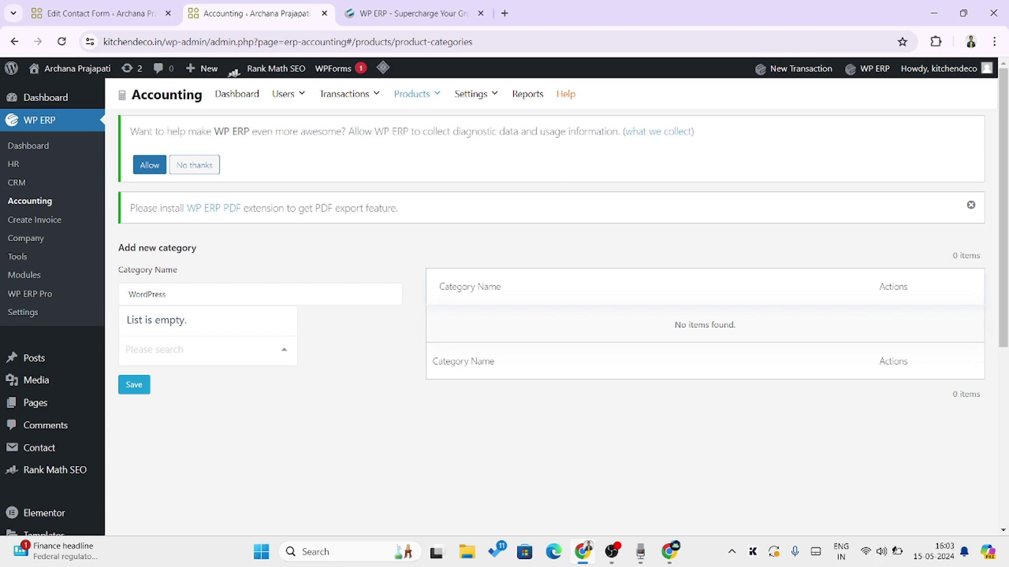
{"action": "left_click", "coordinate": [134, 384]}
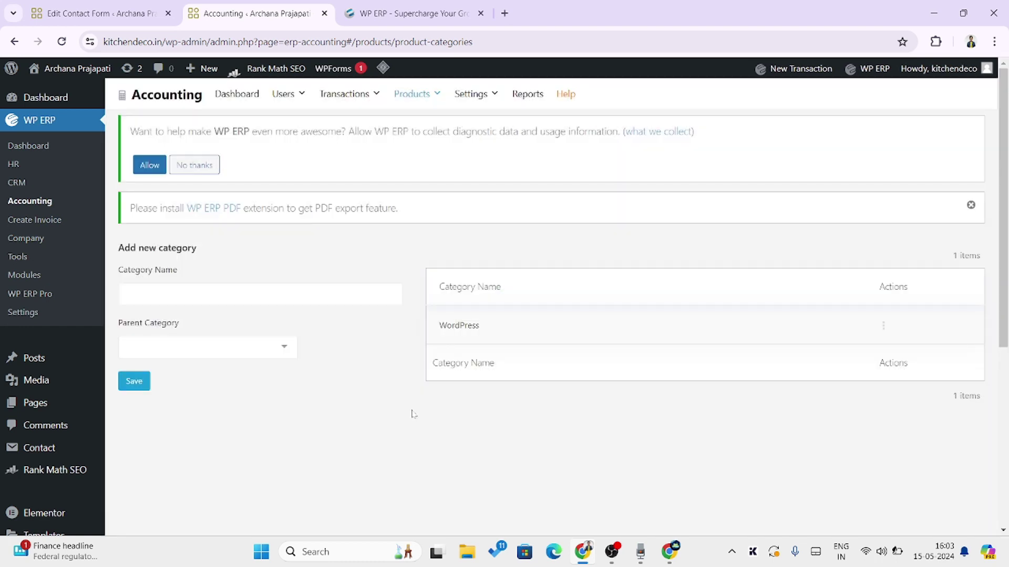
Add a product category named Elementor with WordPress as its parent category
{"action": "left_click", "coordinate": [207, 353]}
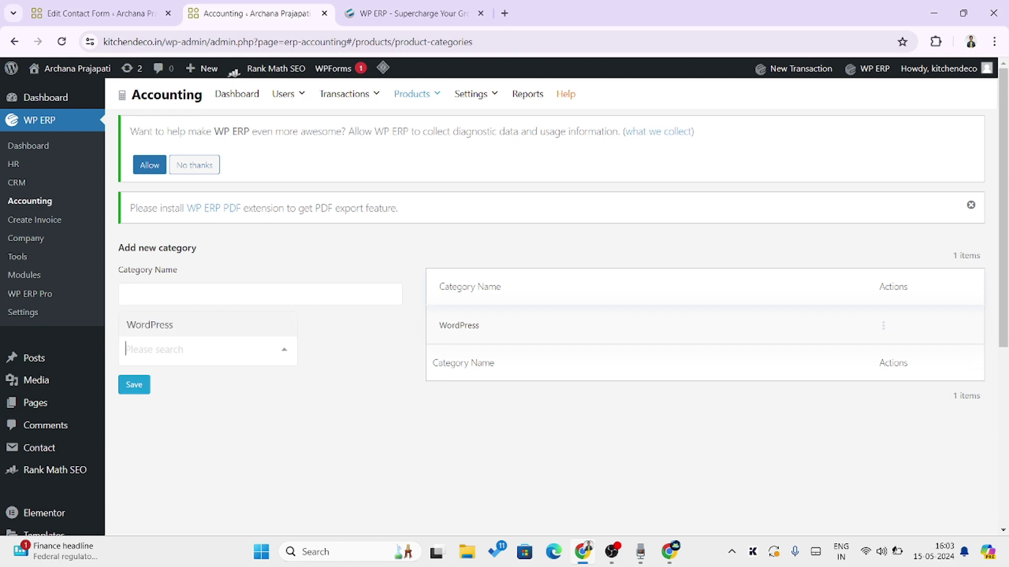
{"action": "left_click", "coordinate": [208, 295]}
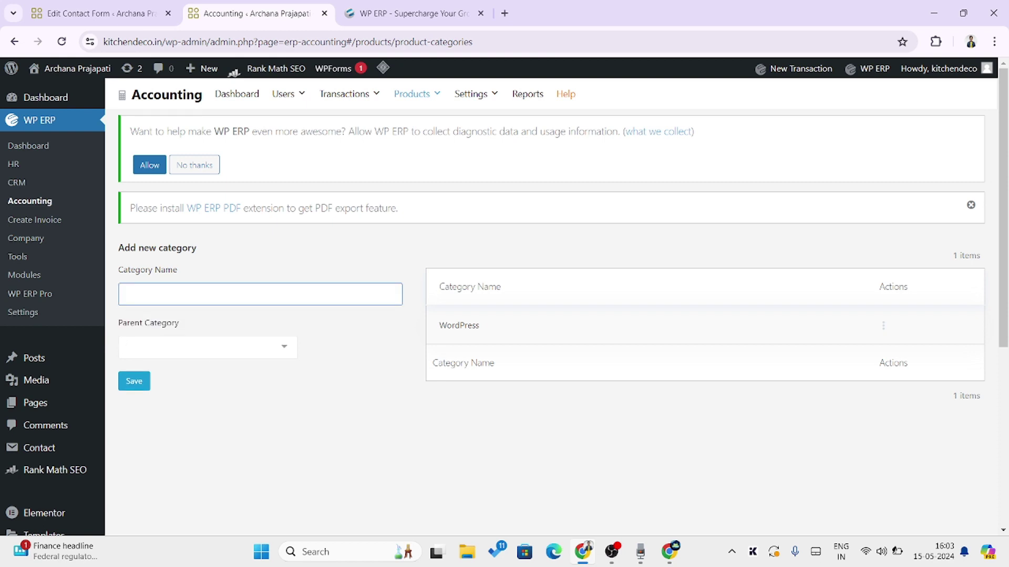
{"action": "type", "text": "Elementor"}
{"action": "left_click", "coordinate": [226, 351]}
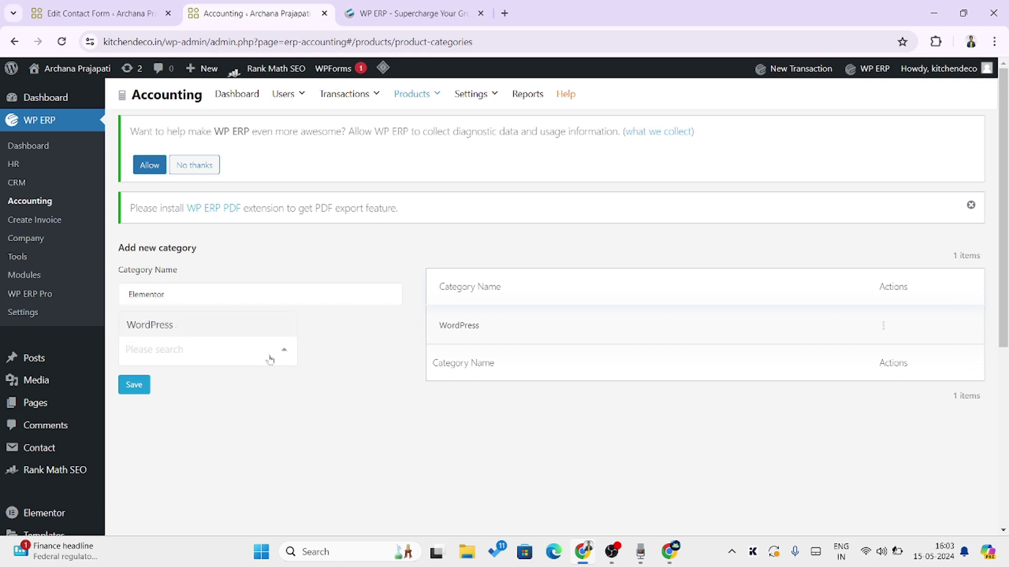
{"action": "left_click", "coordinate": [200, 330]}
{"action": "left_click", "coordinate": [138, 385]}
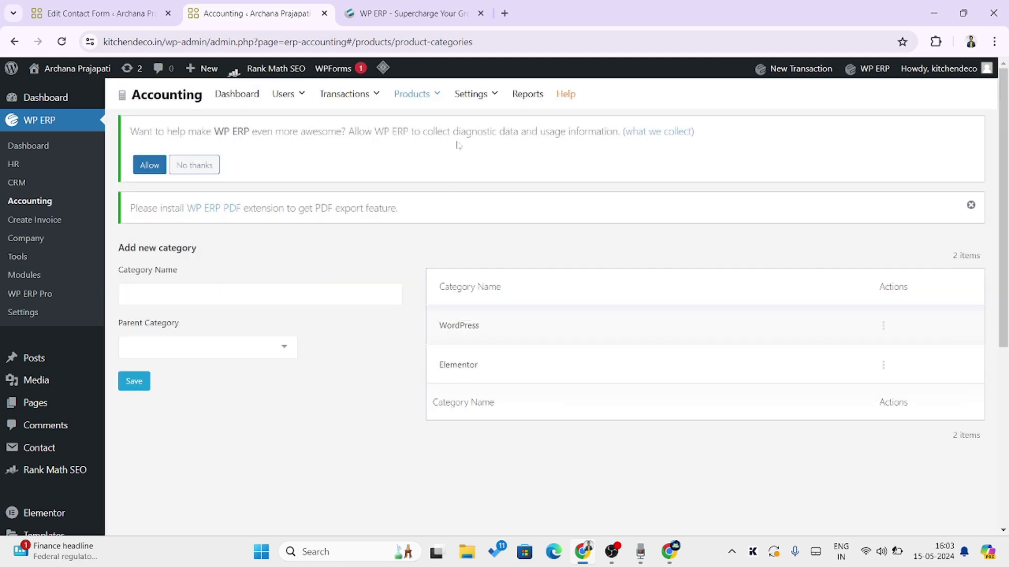
Edit the WordPress Course product, assign it to the WordPress category and save the update
{"action": "left_click", "coordinate": [429, 97]}
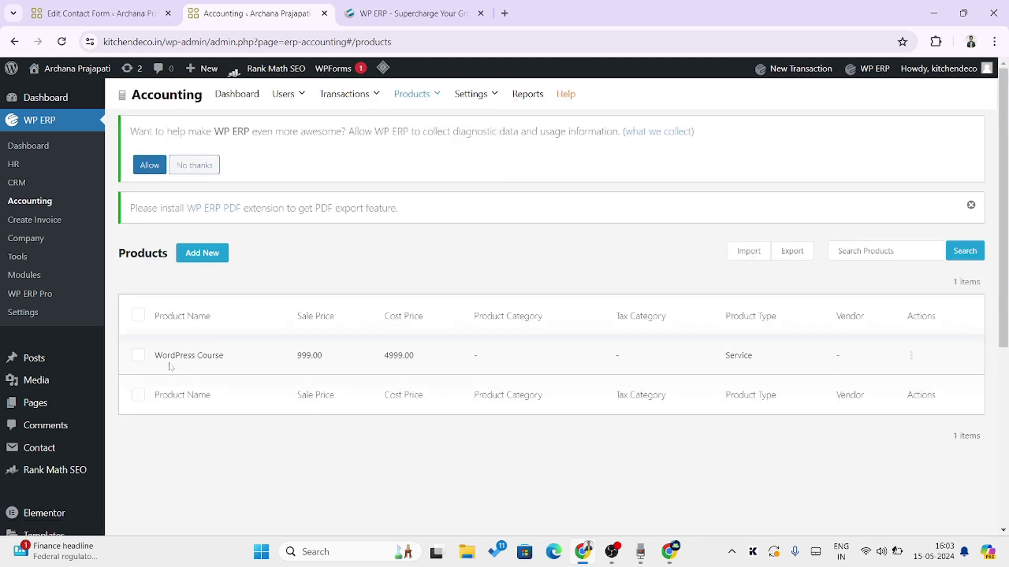
{"action": "left_click", "coordinate": [140, 356]}
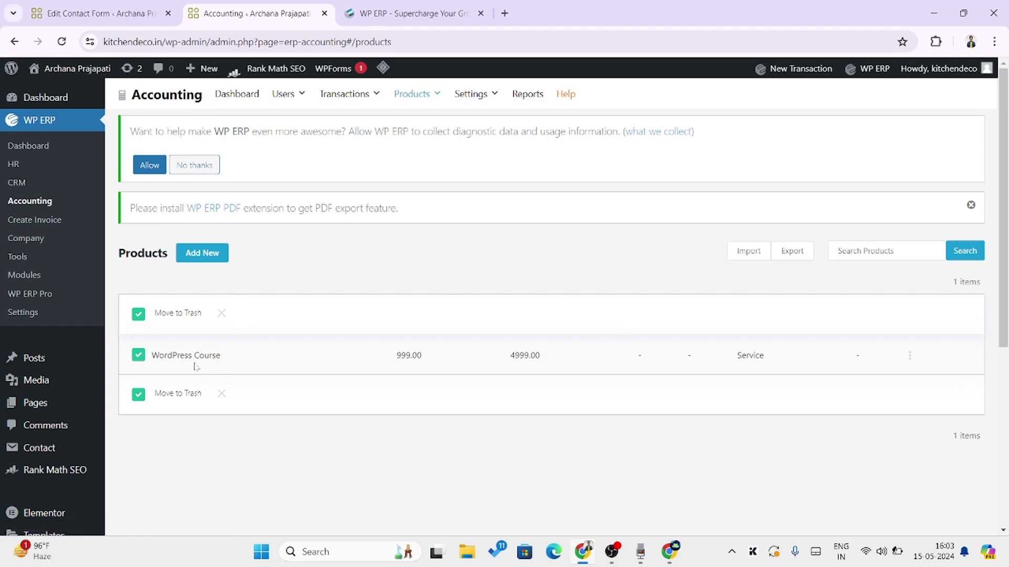
{"action": "left_click", "coordinate": [137, 358]}
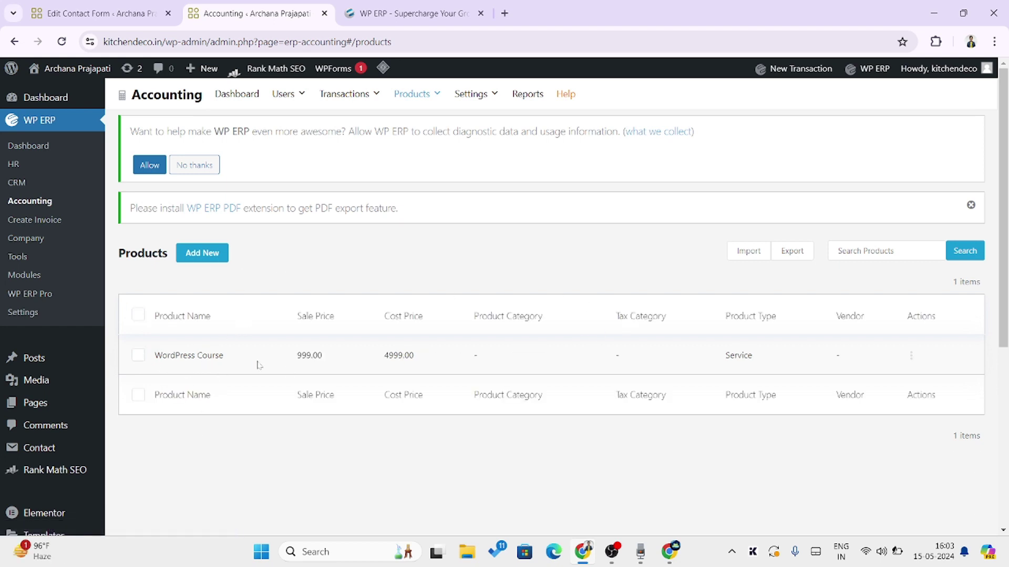
{"action": "left_click", "coordinate": [911, 357]}
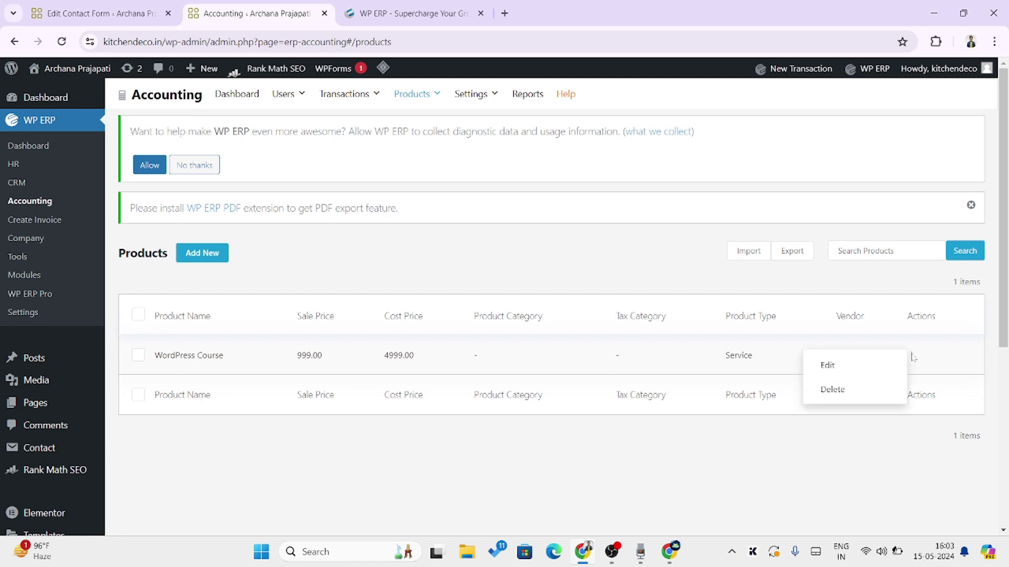
{"action": "left_click", "coordinate": [841, 369]}
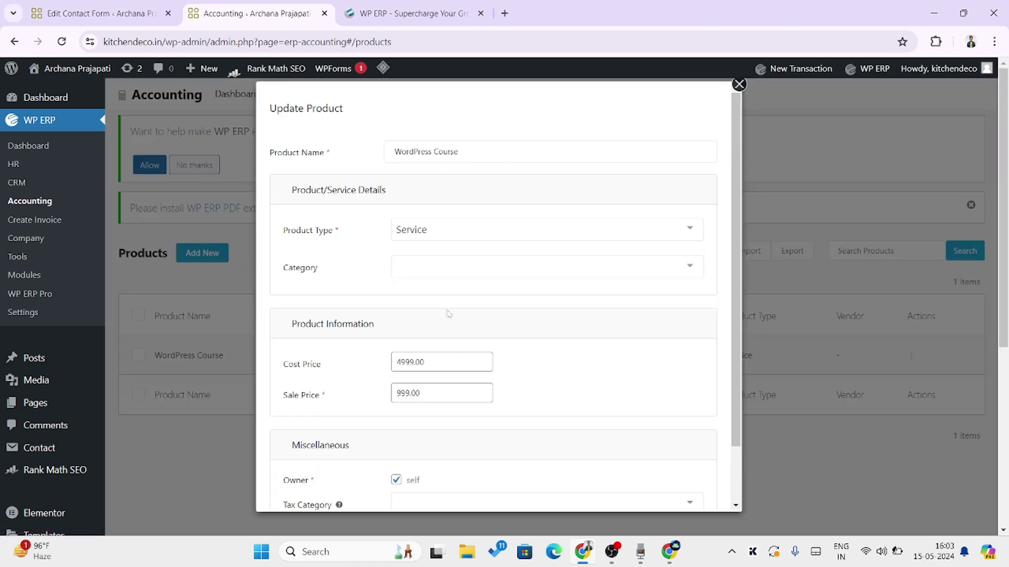
{"action": "left_click", "coordinate": [436, 268]}
{"action": "left_click", "coordinate": [438, 298]}
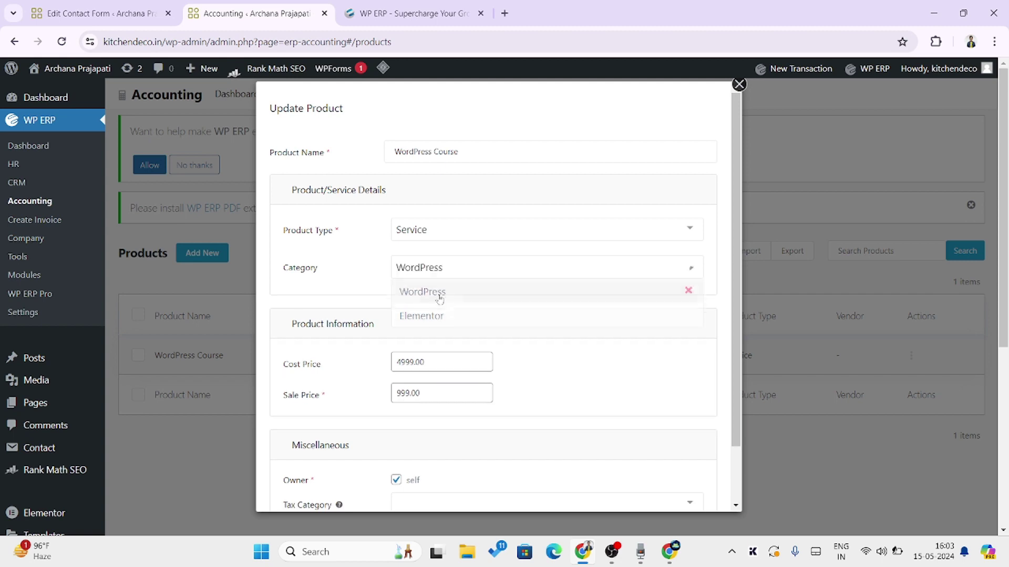
{"action": "scroll", "coordinate": [581, 354], "scroll_direction": "down", "scroll_amount": 5}
{"action": "left_click", "coordinate": [697, 489]}
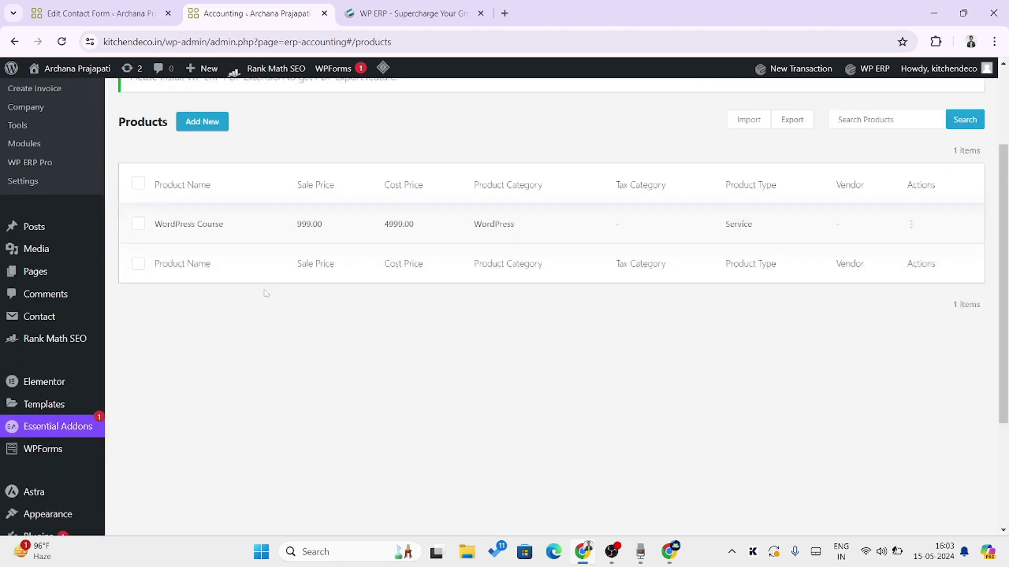
Open the accounting Chart of Accounts and look over its ledger accounts
{"action": "scroll", "coordinate": [300, 291], "scroll_direction": "up", "scroll_amount": 3}
{"action": "mouse_move", "coordinate": [471, 96]}
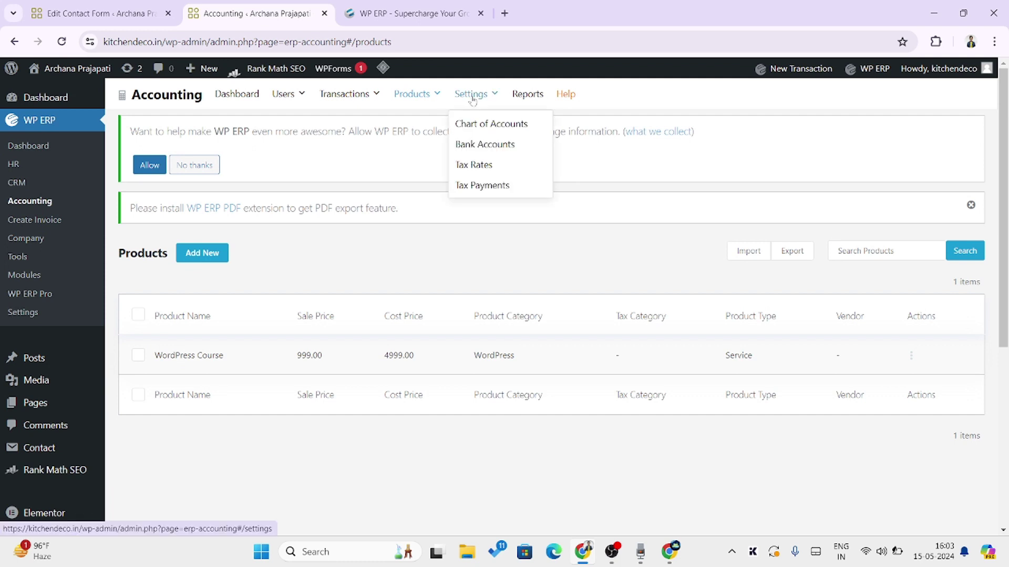
{"action": "left_click", "coordinate": [490, 124]}
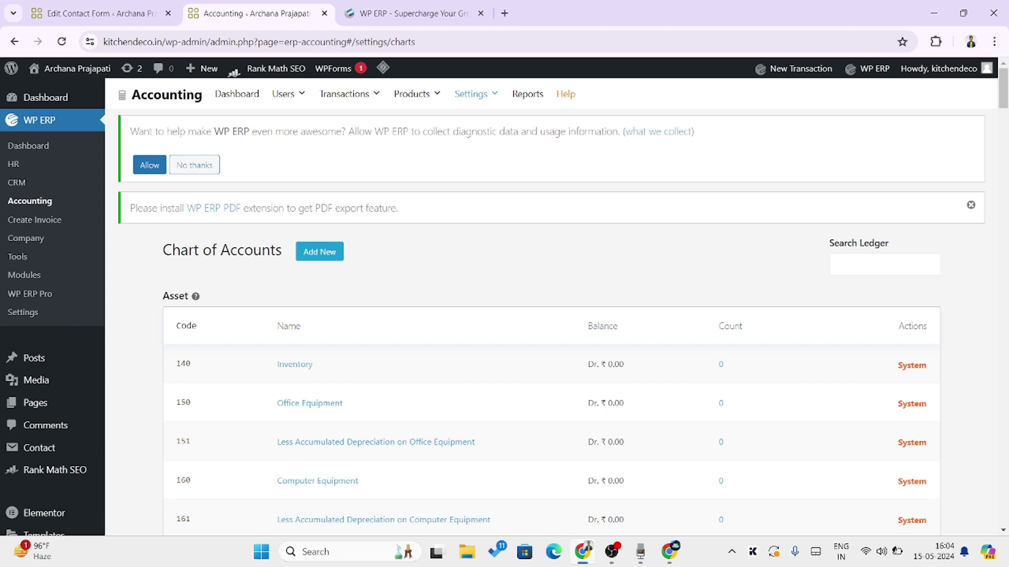
{"action": "scroll", "coordinate": [482, 128], "scroll_direction": "down", "scroll_amount": 10}
{"action": "scroll", "coordinate": [391, 156], "scroll_direction": "up", "scroll_amount": 8}
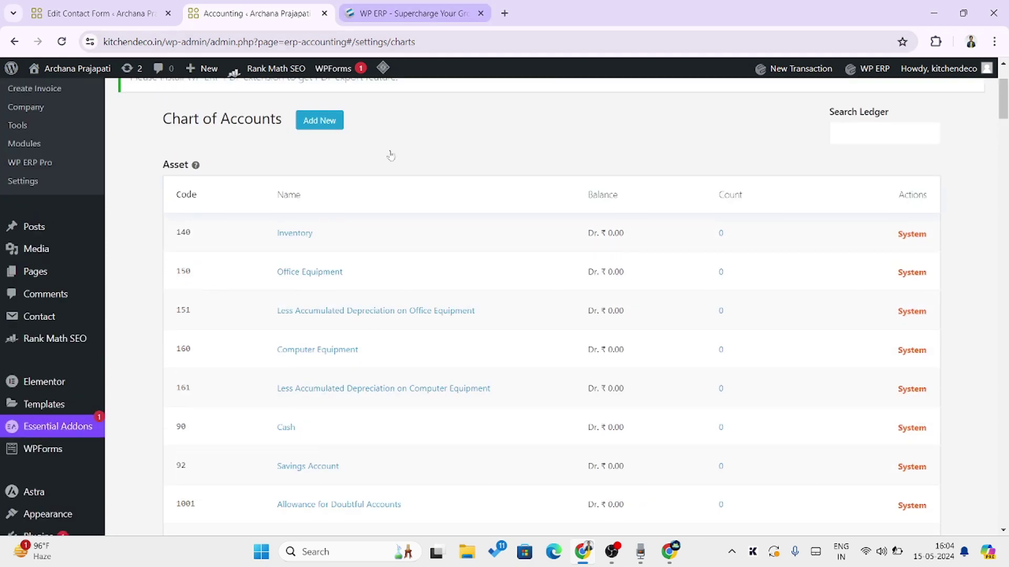
{"action": "scroll", "coordinate": [390, 156], "scroll_direction": "up", "scroll_amount": 3}
Open the bank accounts and check the new transaction options and the Cash account's available balance
{"action": "mouse_move", "coordinate": [472, 97]}
{"action": "left_click", "coordinate": [483, 148]}
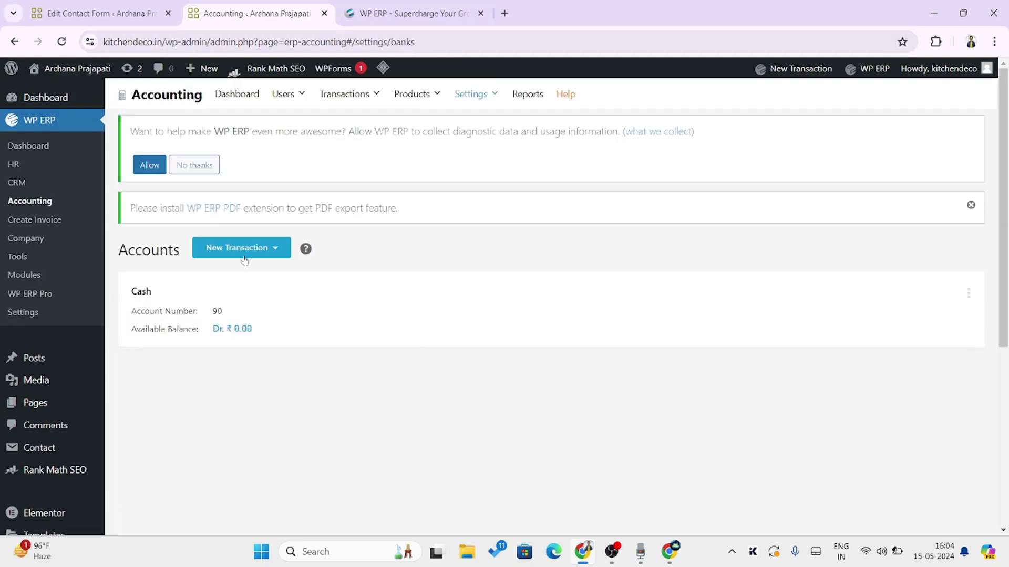
{"action": "left_click", "coordinate": [244, 260]}
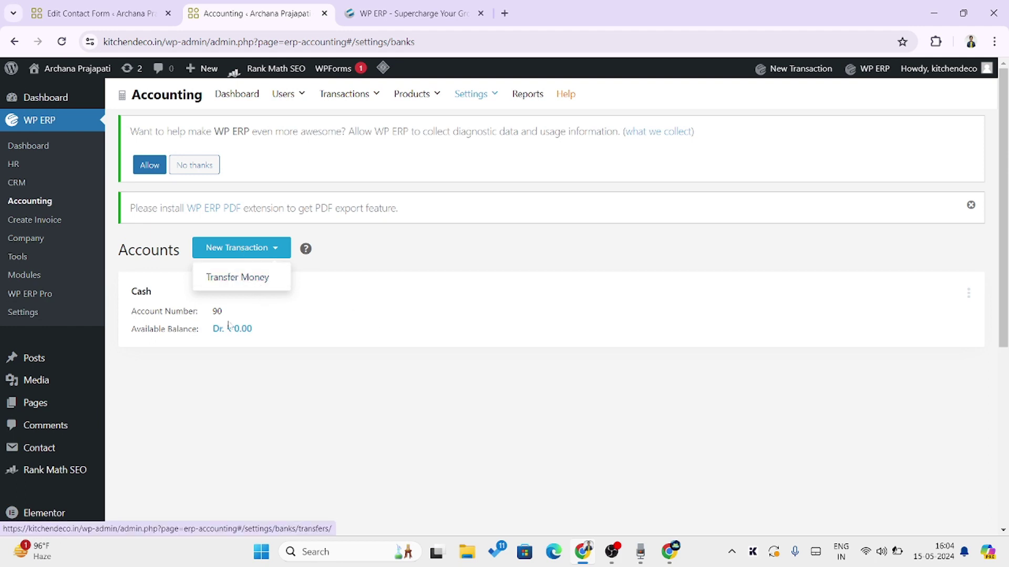
{"action": "left_click_drag", "start_coordinate": [219, 328], "coordinate": [310, 335]}
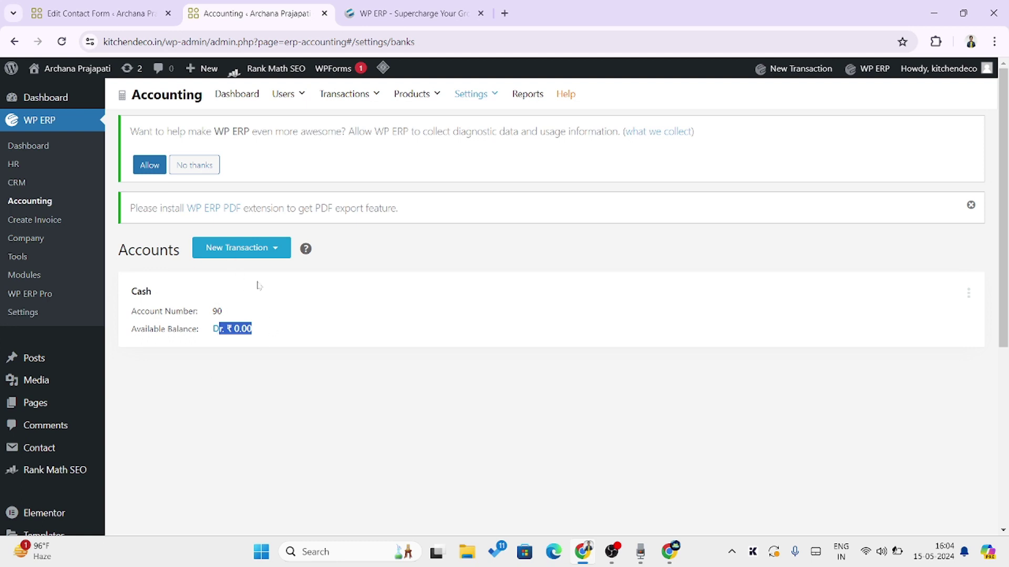
{"action": "mouse_move", "coordinate": [466, 98]}
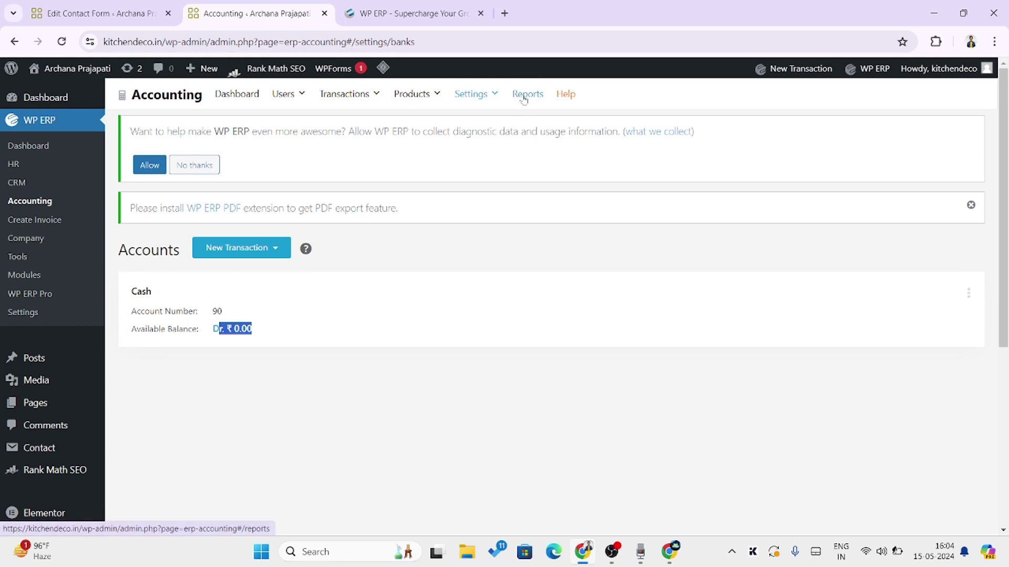
Start a new invoice and select the existing customer for it
{"action": "left_click", "coordinate": [43, 228]}
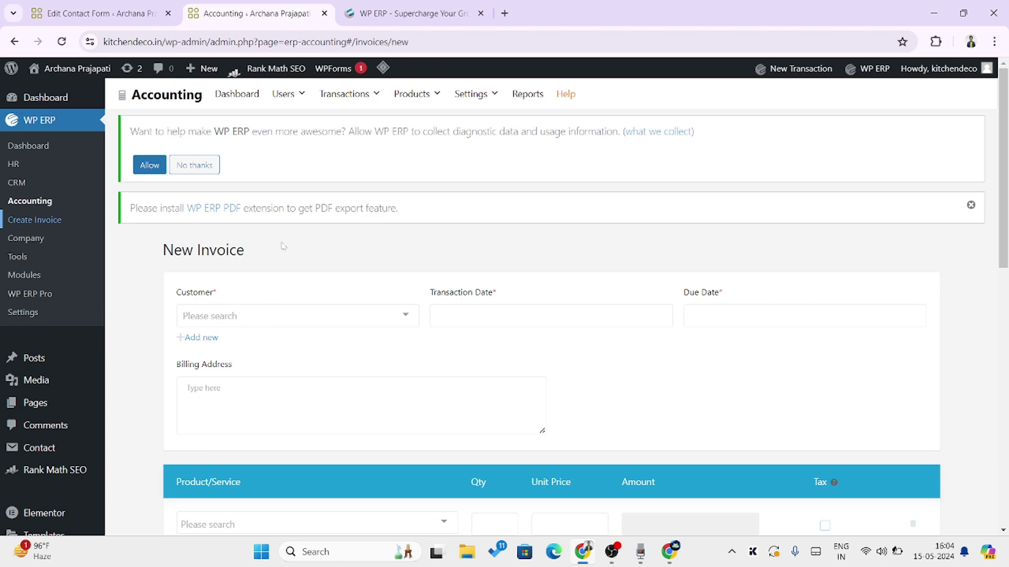
{"action": "scroll", "coordinate": [283, 246], "scroll_direction": "down", "scroll_amount": 3}
{"action": "left_click", "coordinate": [284, 192]}
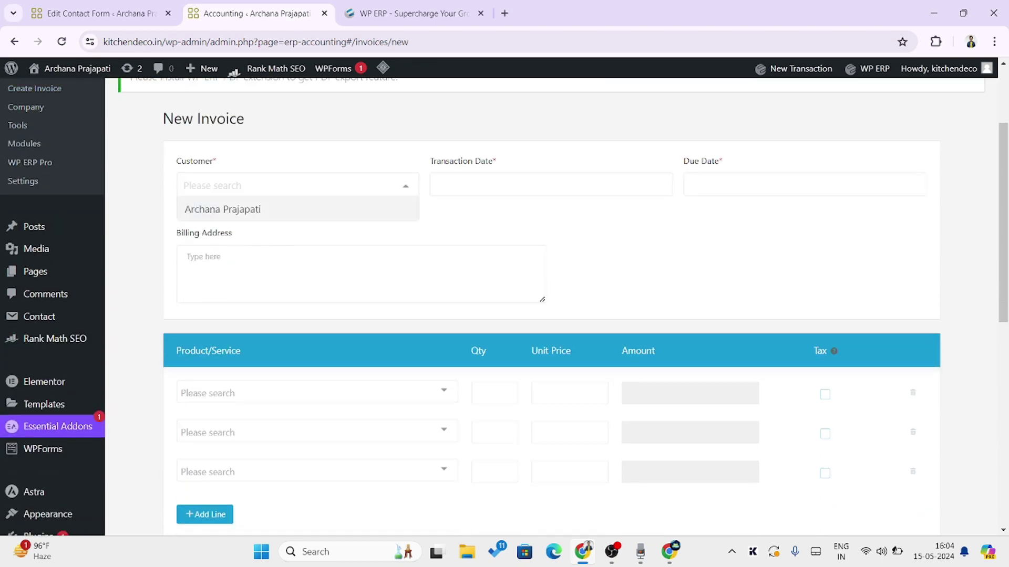
{"action": "left_click", "coordinate": [271, 225]}
{"action": "left_click", "coordinate": [276, 191]}
{"action": "left_click", "coordinate": [272, 212]}
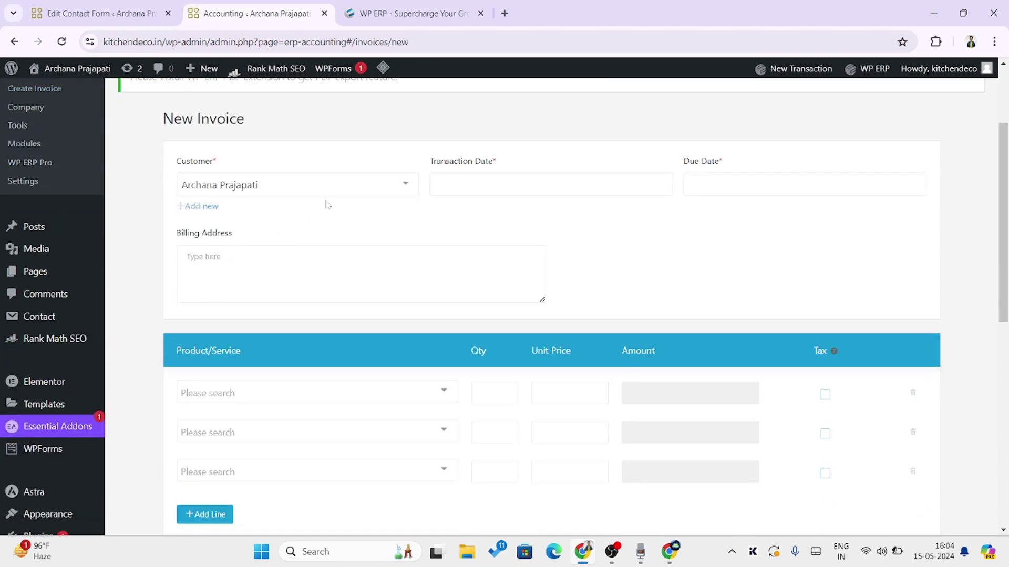
Set the invoice's transaction date to 2024-05-01 and its due date to 2024-05-31
{"action": "left_click", "coordinate": [472, 185]}
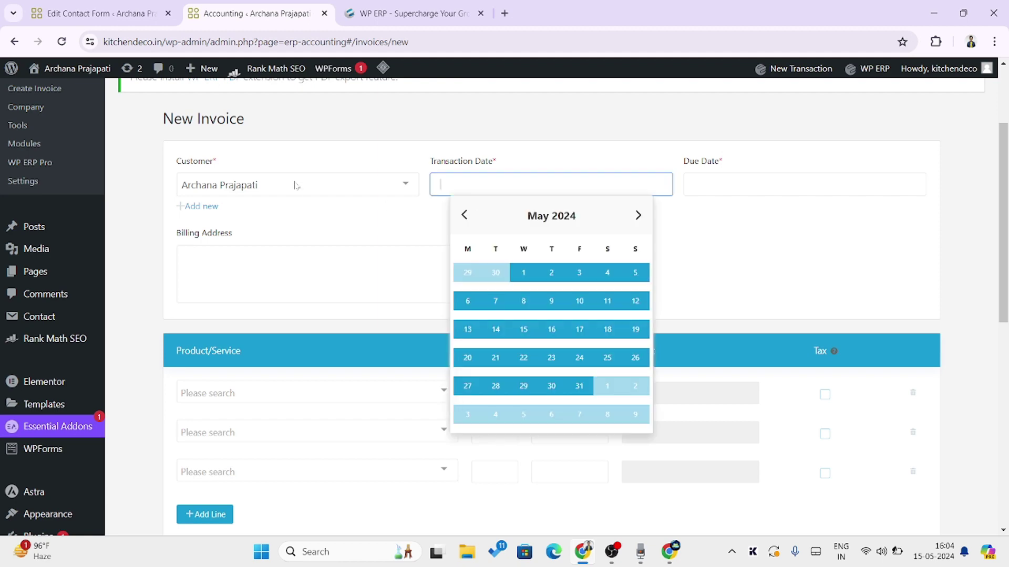
{"action": "scroll", "coordinate": [44, 445], "scroll_direction": "down", "scroll_amount": 4}
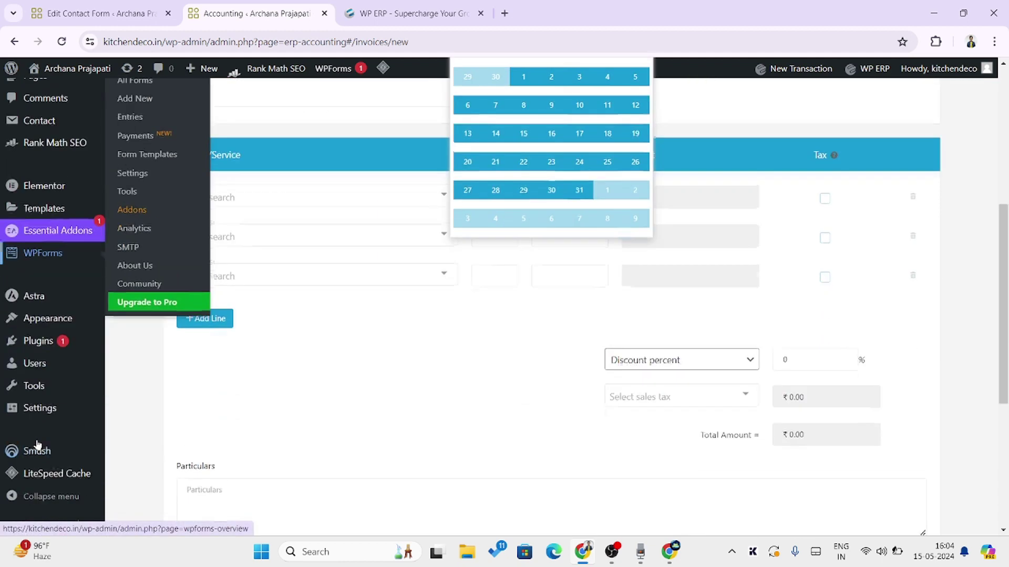
{"action": "scroll", "coordinate": [30, 374], "scroll_direction": "up", "scroll_amount": 5}
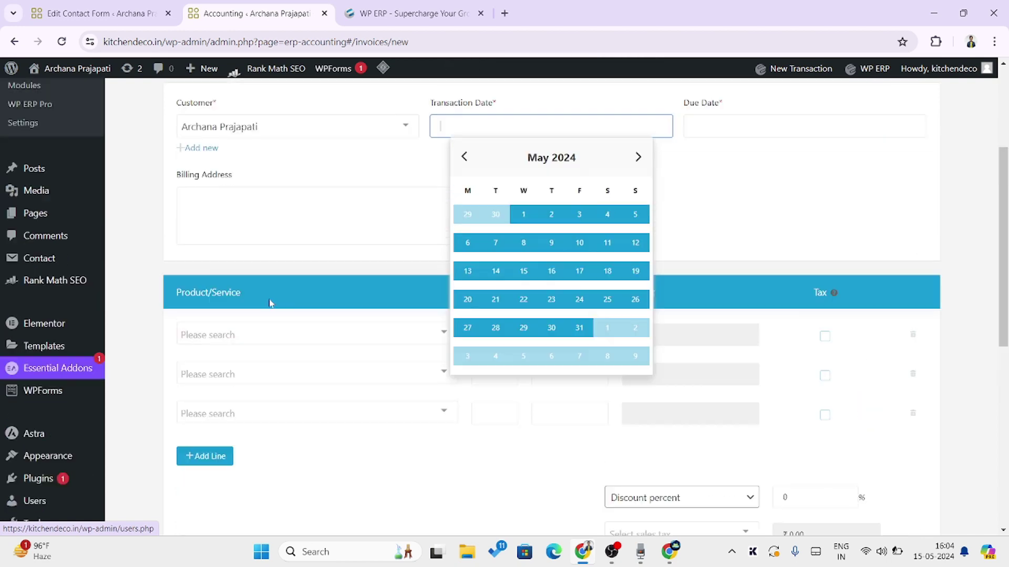
{"action": "left_click", "coordinate": [266, 251]}
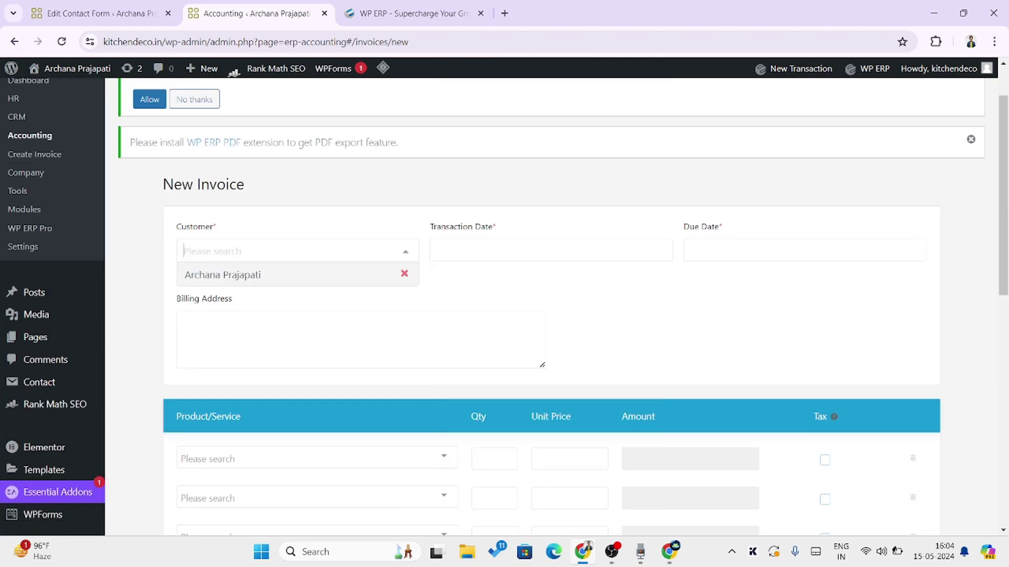
{"action": "left_click", "coordinate": [491, 248]}
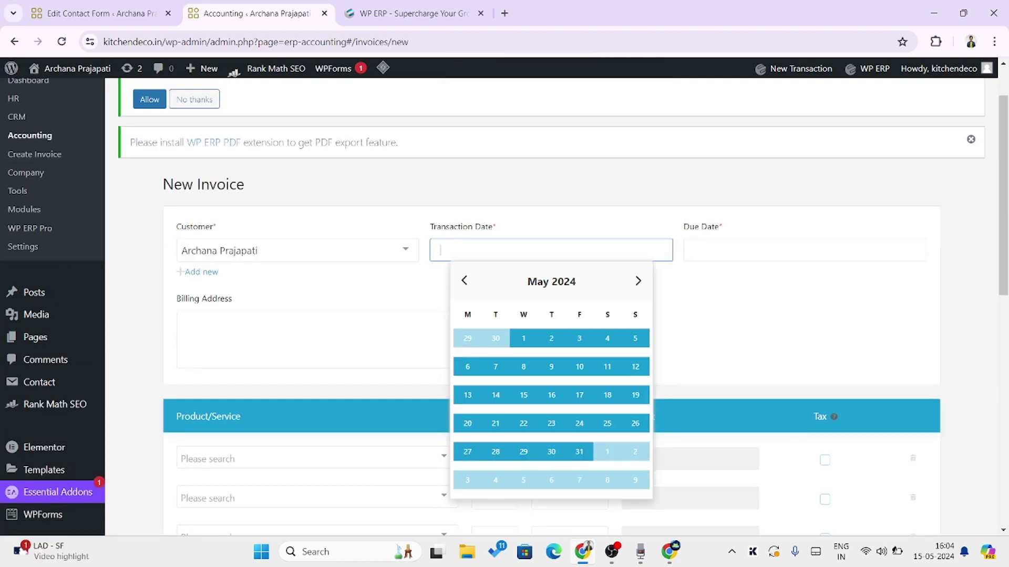
{"action": "left_click", "coordinate": [523, 339]}
{"action": "left_click", "coordinate": [757, 250]}
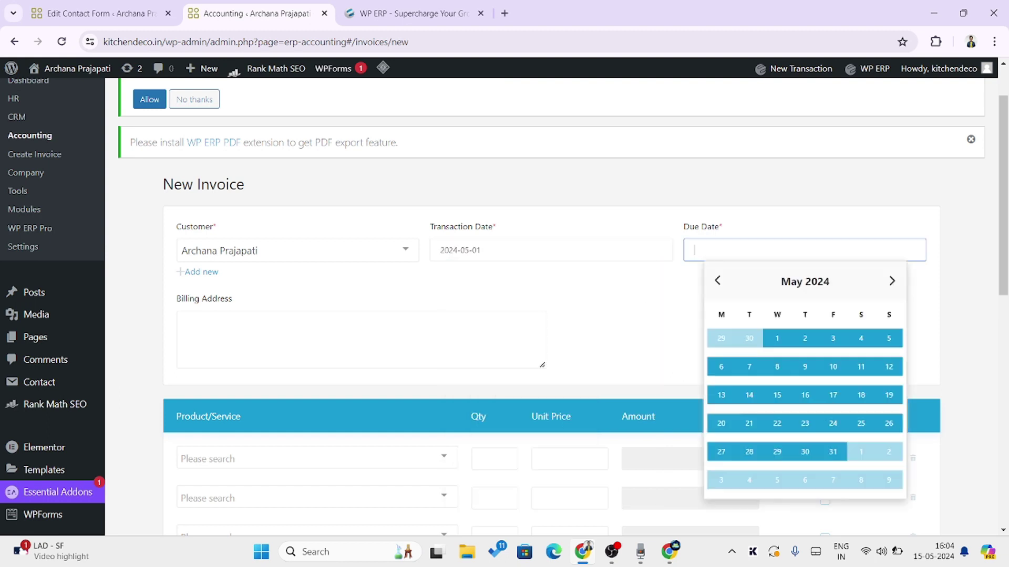
{"action": "left_click", "coordinate": [835, 452]}
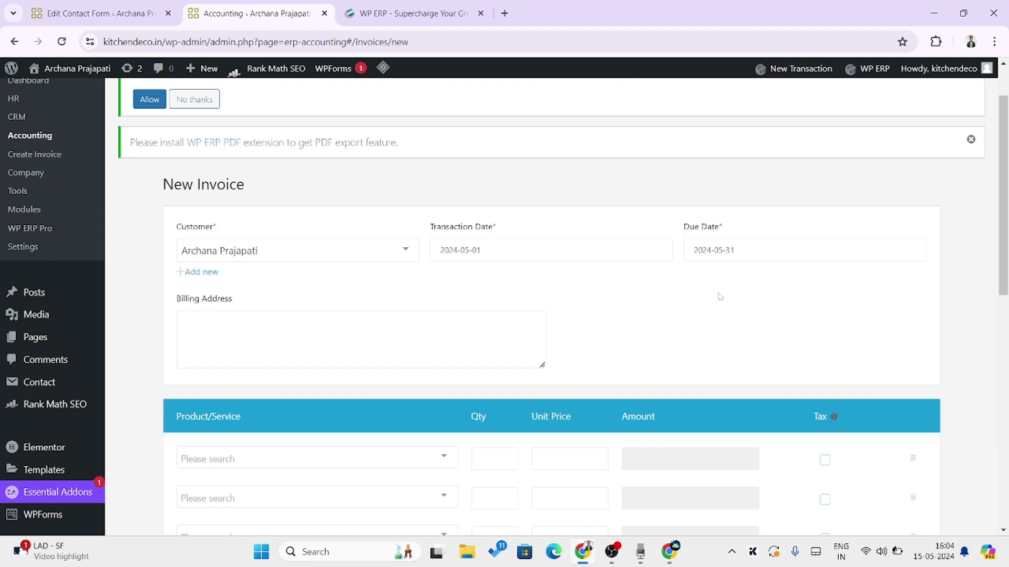
Enter the customer's billing address and select WordPress Course as the product on the first invoice line
{"action": "left_click", "coordinate": [189, 334]}
{"action": "scroll", "coordinate": [304, 268], "scroll_direction": "down", "scroll_amount": 3}
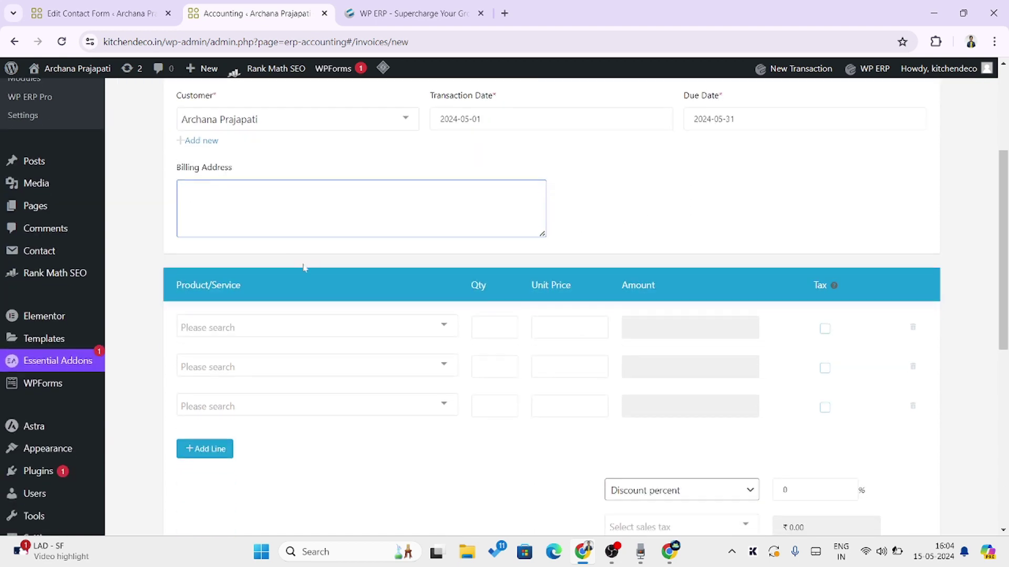
{"action": "type", "text": "bandel"}
{"action": "left_click", "coordinate": [264, 329]}
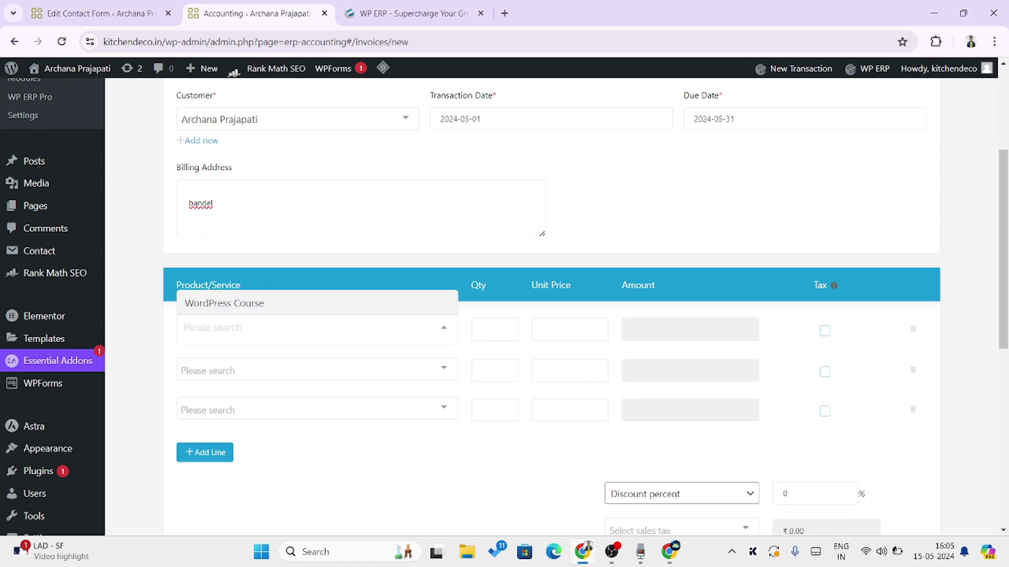
{"action": "left_click", "coordinate": [264, 306]}
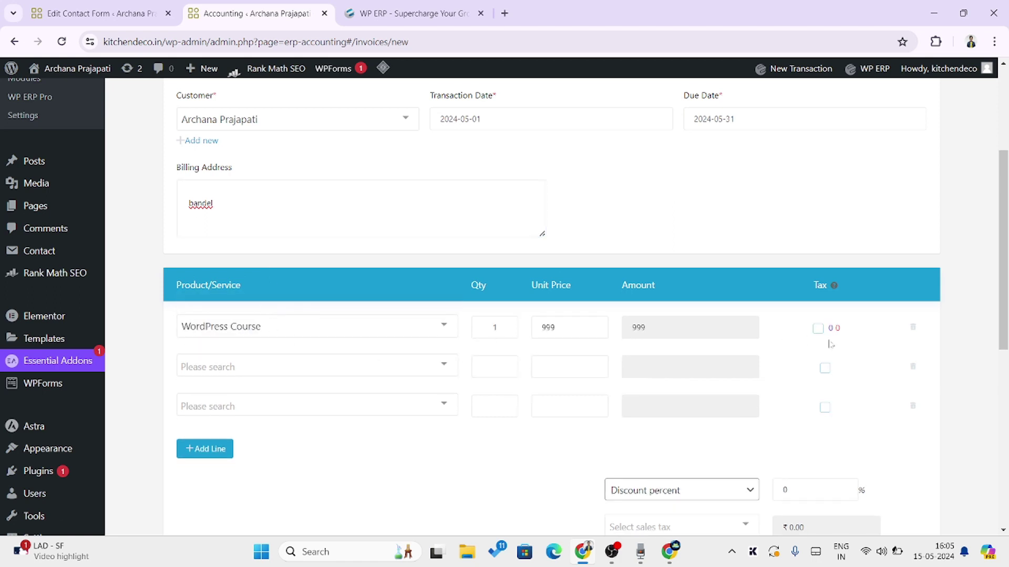
{"action": "left_click", "coordinate": [343, 368]}
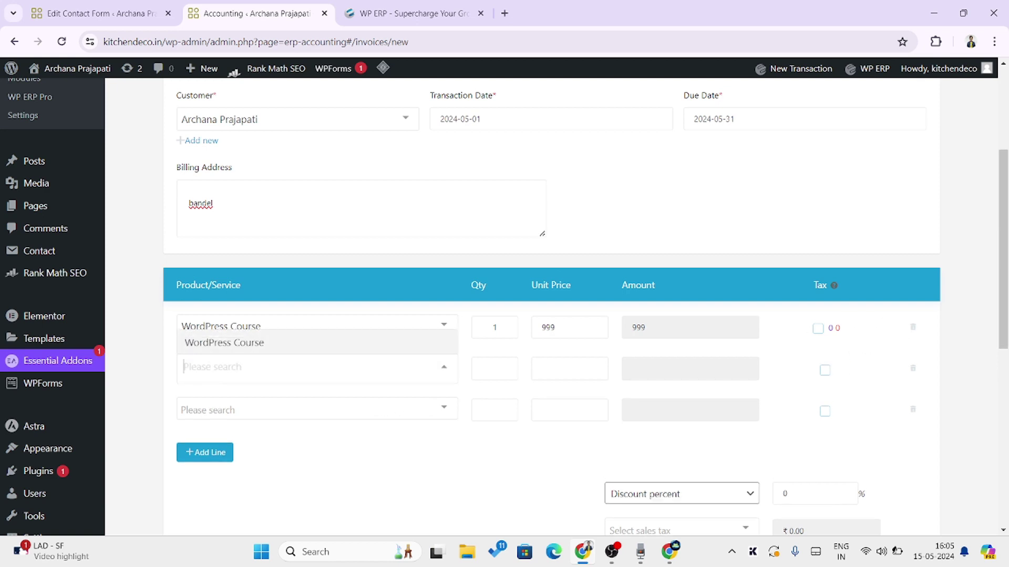
{"action": "left_click", "coordinate": [158, 358]}
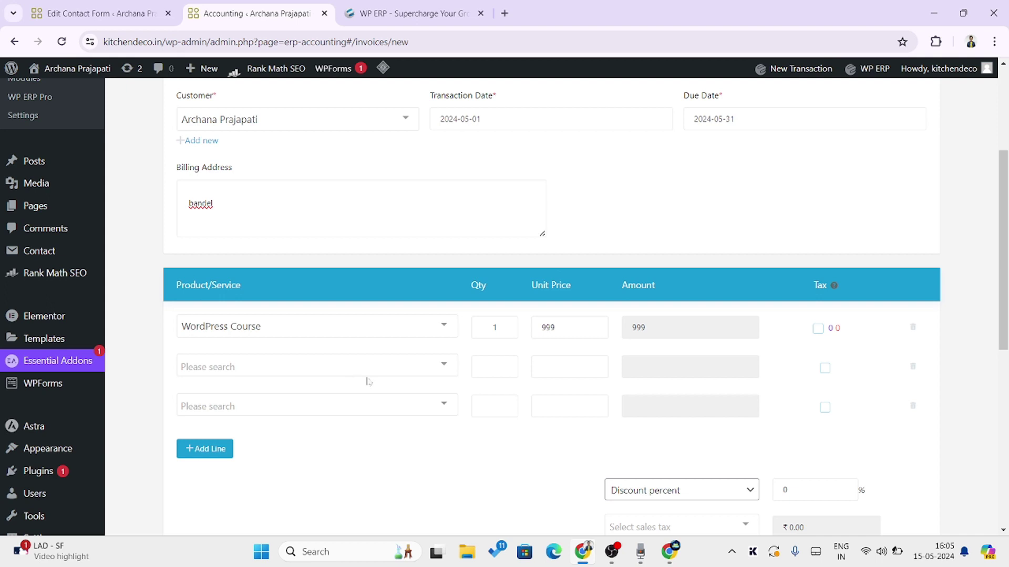
Apply a 10 percent discount to the invoice, then check the total amount and the available sales tax options
{"action": "scroll", "coordinate": [440, 351], "scroll_direction": "down", "scroll_amount": 2}
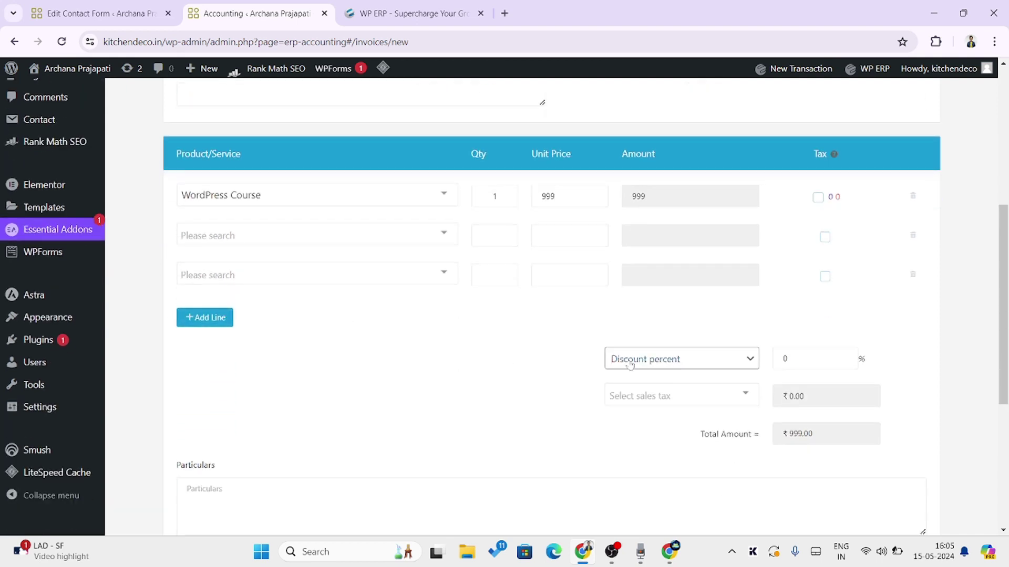
{"action": "left_click", "coordinate": [684, 359]}
{"action": "left_click", "coordinate": [522, 389]}
{"action": "scroll", "coordinate": [672, 423], "scroll_direction": "down", "scroll_amount": 1}
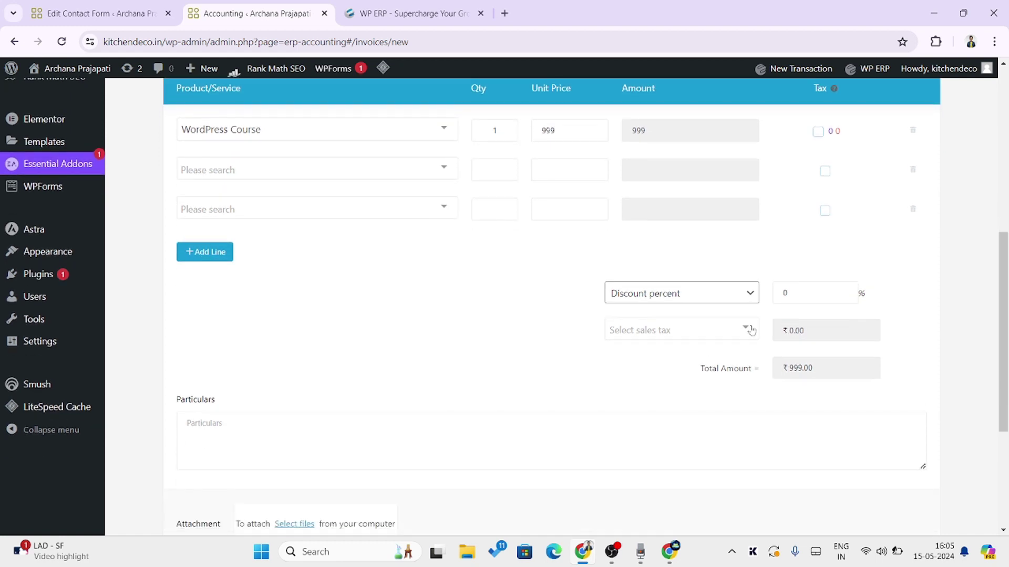
{"action": "left_click", "coordinate": [783, 293]}
{"action": "type", "text": "1"}
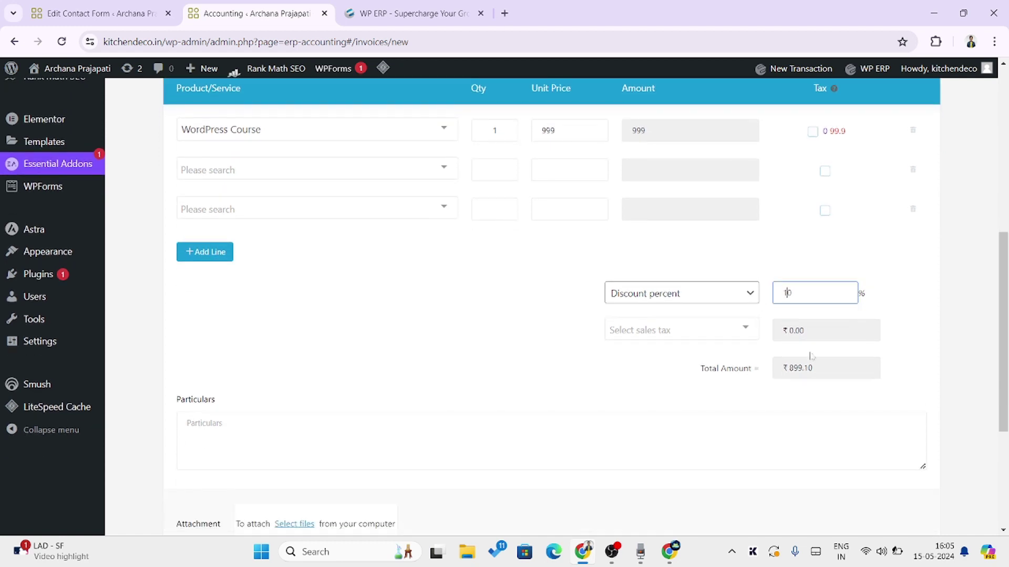
{"action": "left_click_drag", "start_coordinate": [819, 369], "coordinate": [762, 374]}
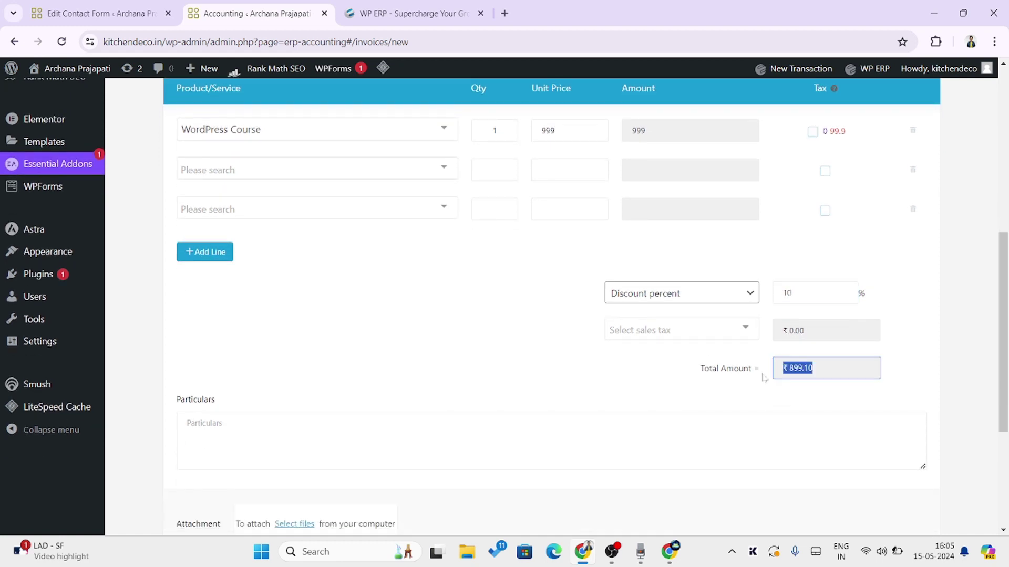
{"action": "scroll", "coordinate": [544, 347], "scroll_direction": "down", "scroll_amount": 2}
{"action": "left_click", "coordinate": [641, 200]}
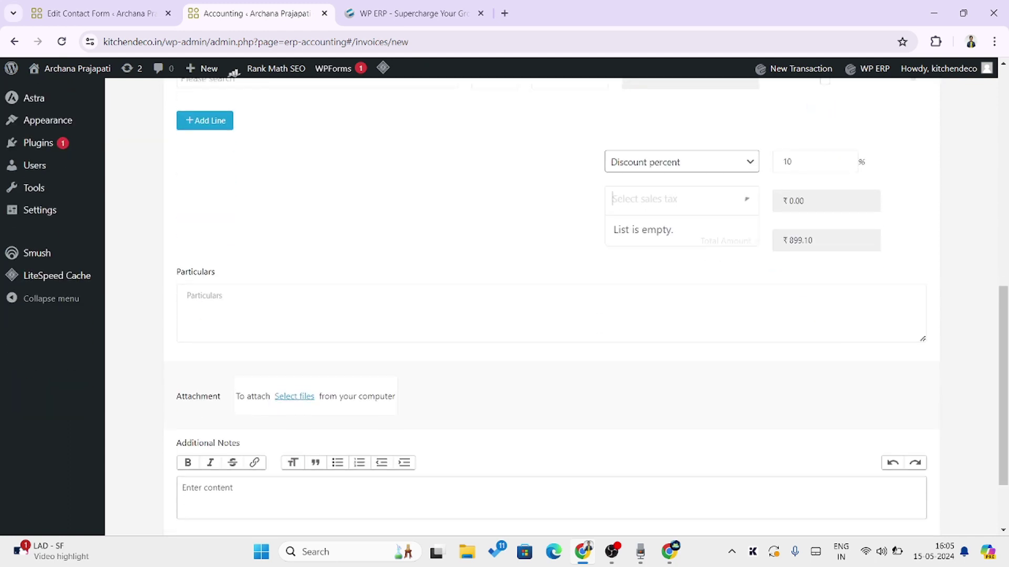
{"action": "left_click", "coordinate": [504, 245]}
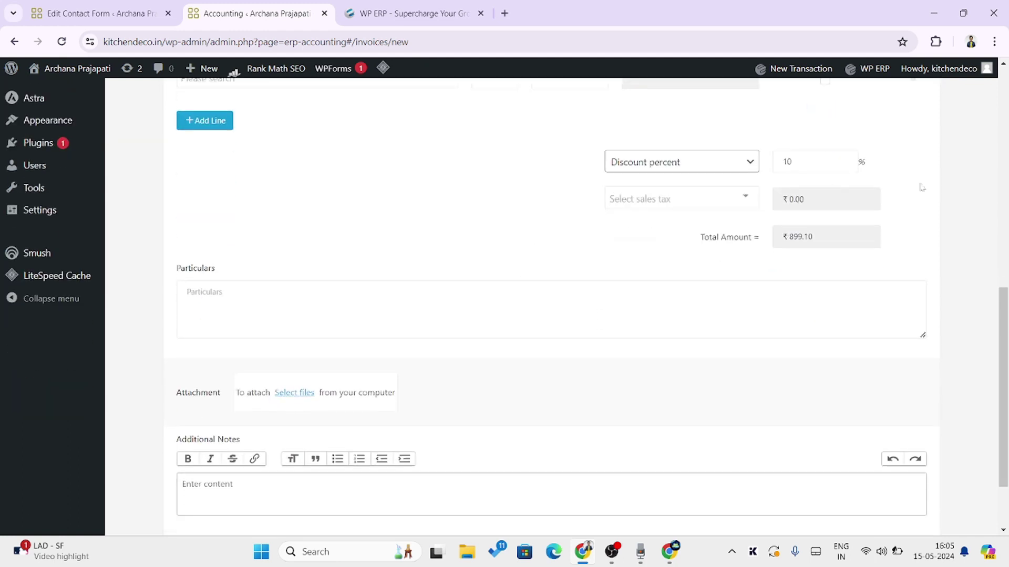
Add "it is best price product for you" as the invoice's additional note
{"action": "scroll", "coordinate": [525, 355], "scroll_direction": "down", "scroll_amount": 2}
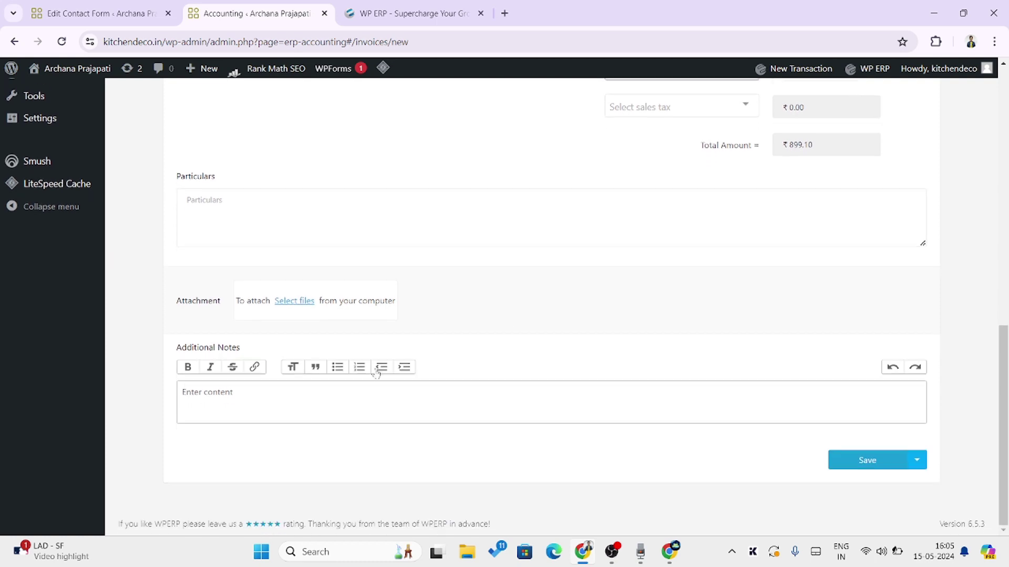
{"action": "left_click", "coordinate": [229, 402]}
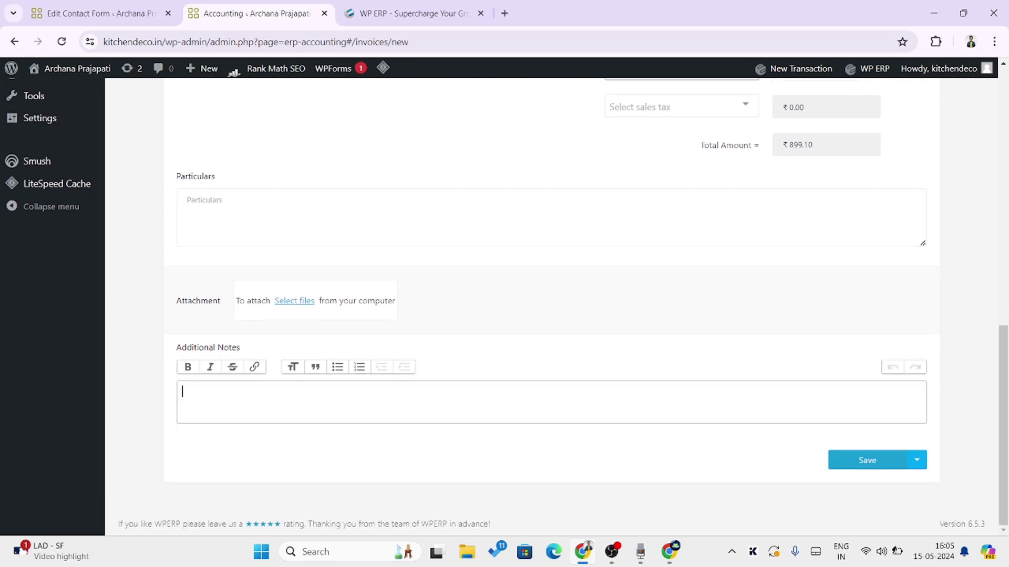
{"action": "type", "text": "it is best price product for you"}
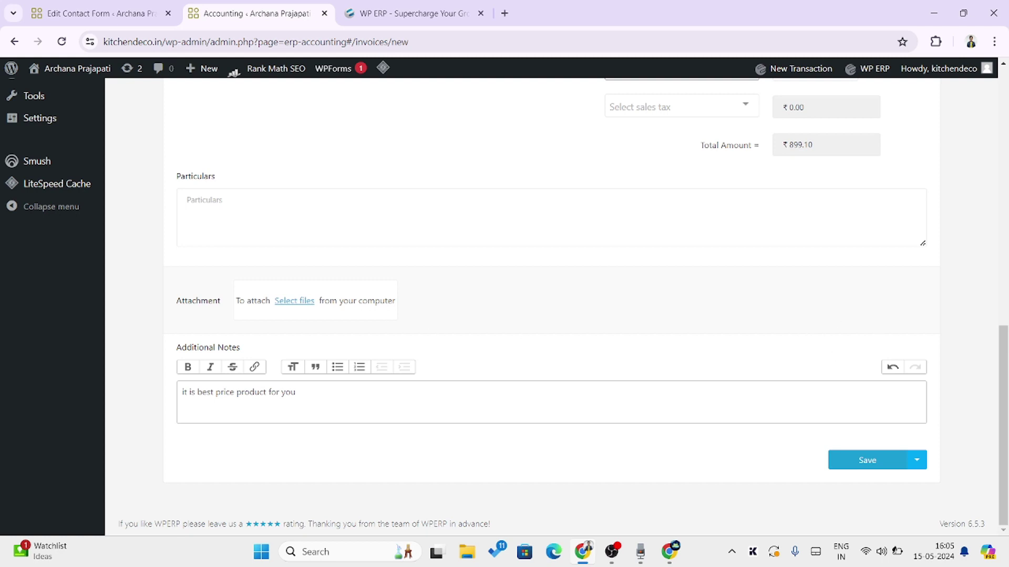
Attach the FB Ads Strategy PDF from the Downloads folder to the invoice
{"action": "left_click_drag", "start_coordinate": [298, 301], "coordinate": [295, 302]}
{"action": "left_click", "coordinate": [285, 302]}
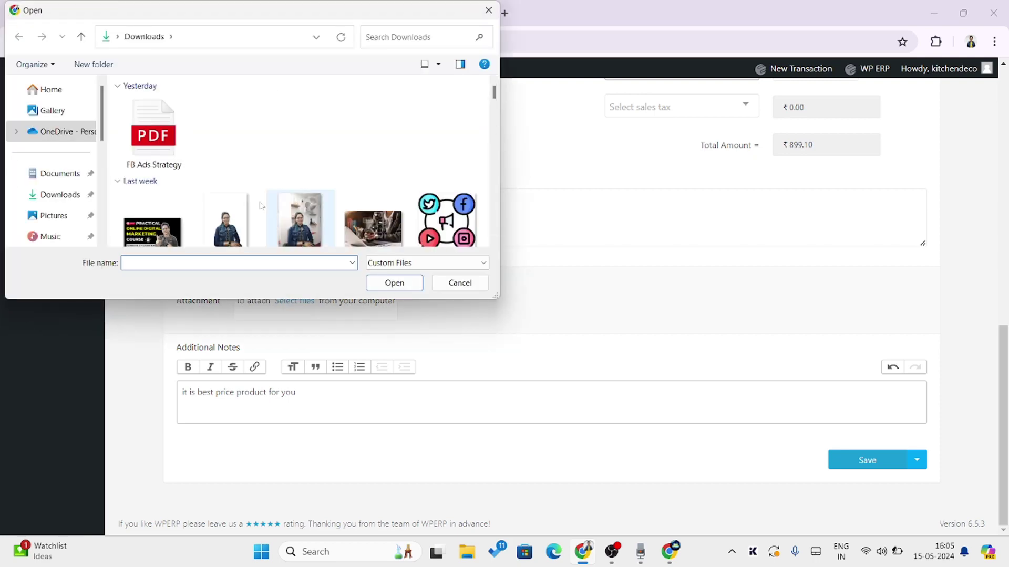
{"action": "left_click", "coordinate": [158, 136]}
{"action": "left_click", "coordinate": [405, 286]}
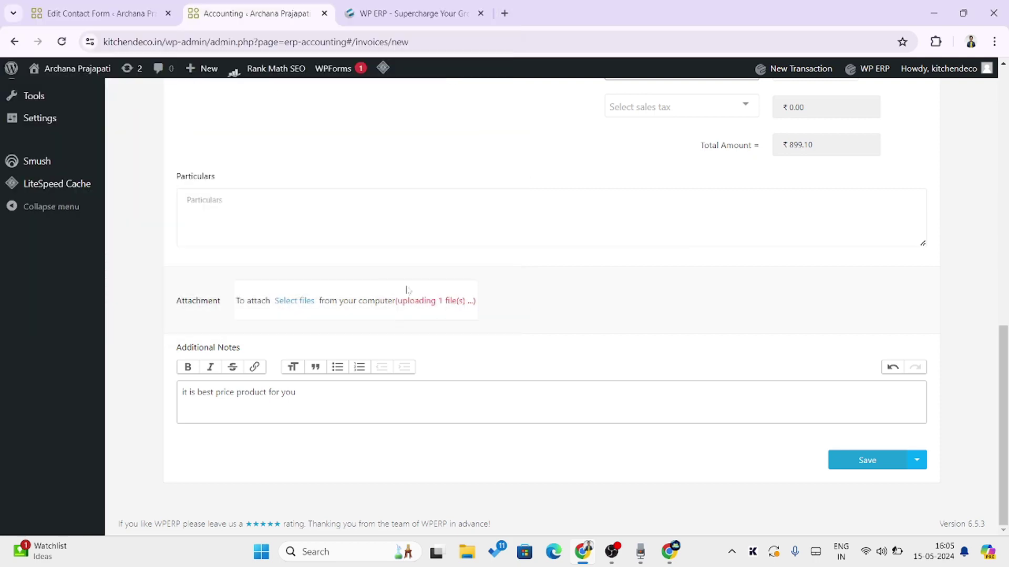
Recheck the completed invoice, save it and look over its entry in the sales transactions
{"action": "scroll", "coordinate": [746, 374], "scroll_direction": "up", "scroll_amount": 10}
{"action": "scroll", "coordinate": [746, 374], "scroll_direction": "down", "scroll_amount": 7}
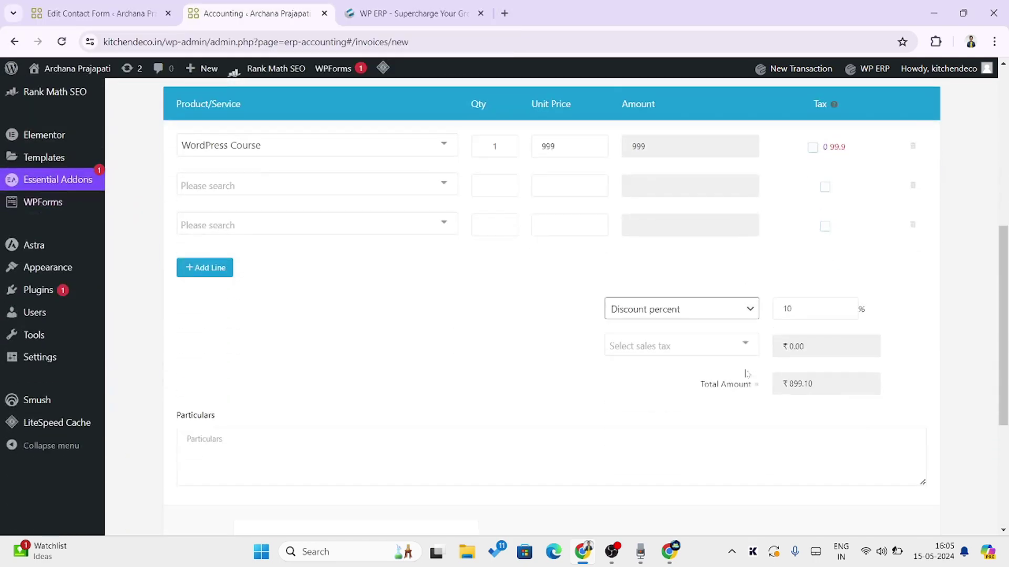
{"action": "scroll", "coordinate": [747, 374], "scroll_direction": "down", "scroll_amount": 5}
{"action": "left_click", "coordinate": [870, 463]}
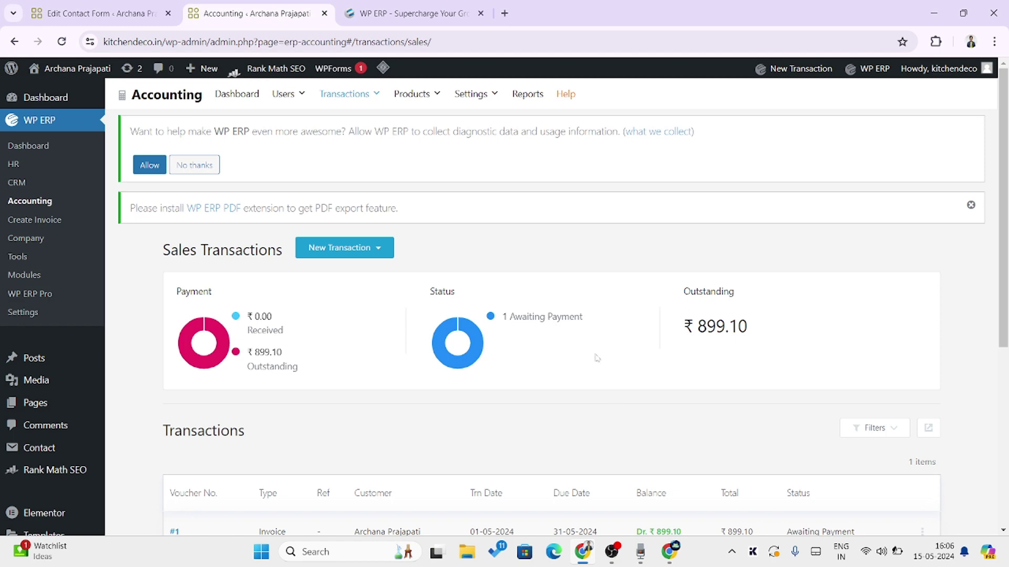
{"action": "scroll", "coordinate": [597, 356], "scroll_direction": "down", "scroll_amount": 3}
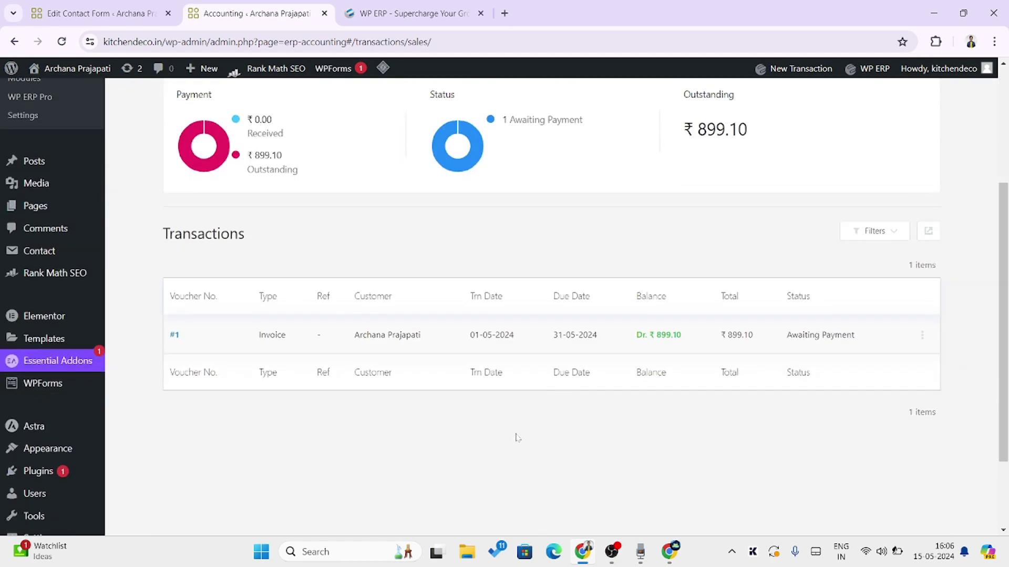
{"action": "scroll", "coordinate": [666, 385], "scroll_direction": "up", "scroll_amount": 1}
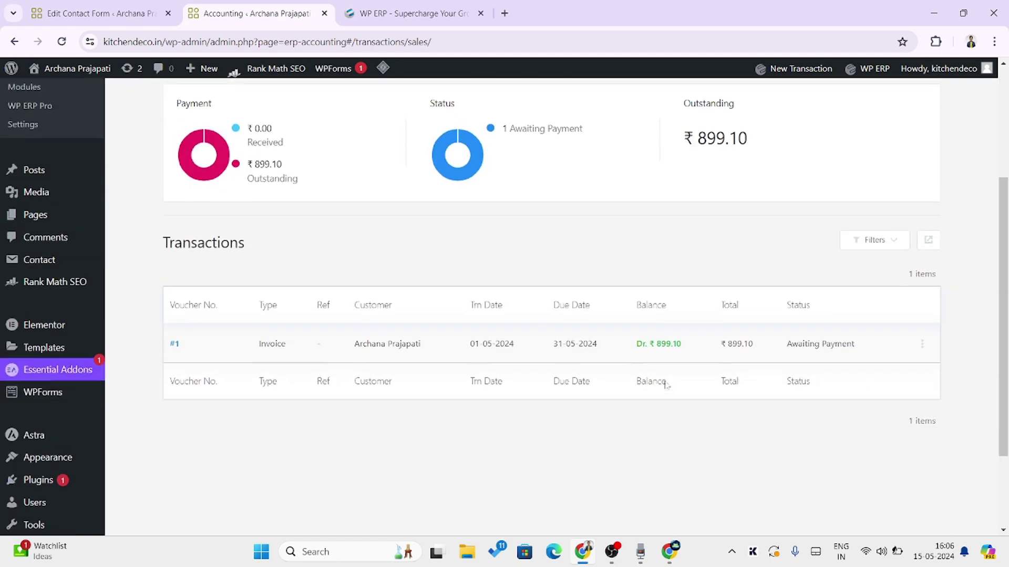
{"action": "scroll", "coordinate": [667, 385], "scroll_direction": "up", "scroll_amount": 3}
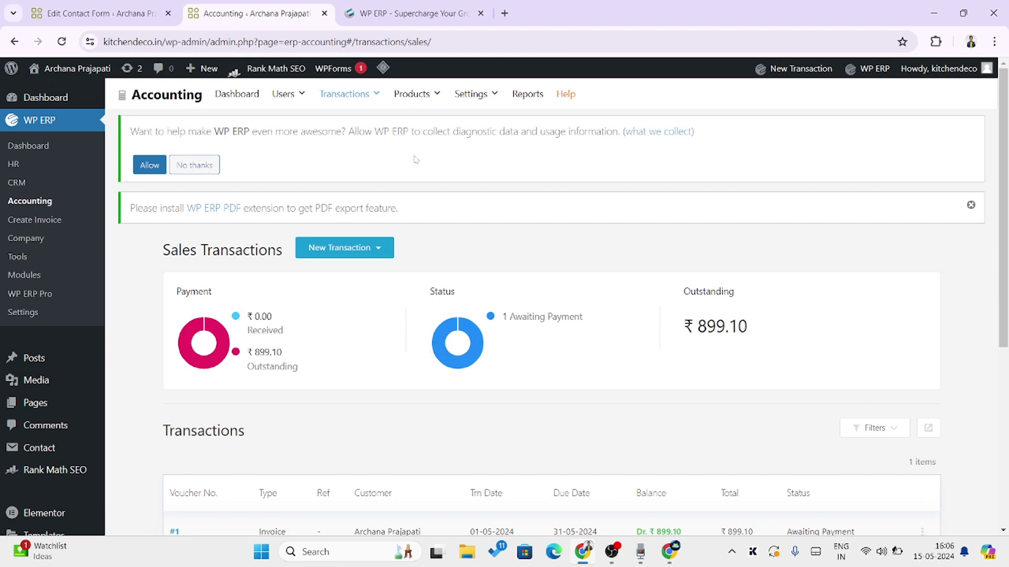
Open the WP ERP company details for editing and look over the company information fields
{"action": "mouse_move", "coordinate": [481, 100]}
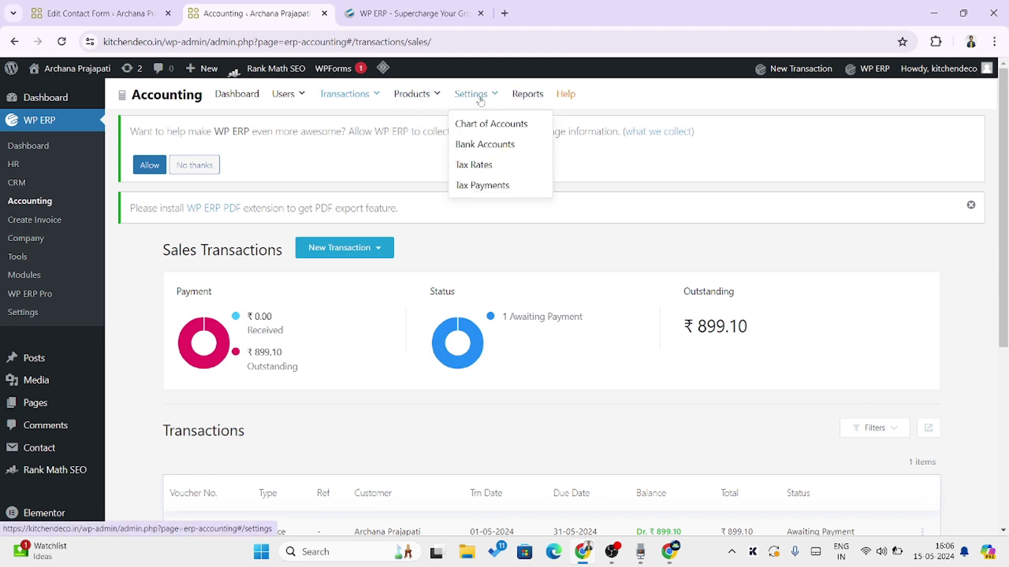
{"action": "left_click", "coordinate": [28, 219]}
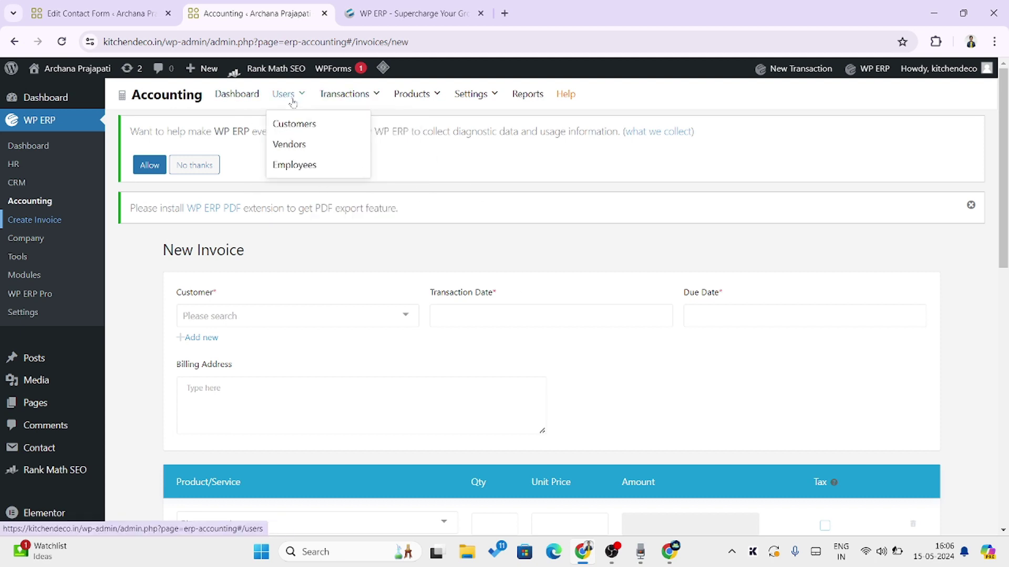
{"action": "left_click", "coordinate": [27, 239]}
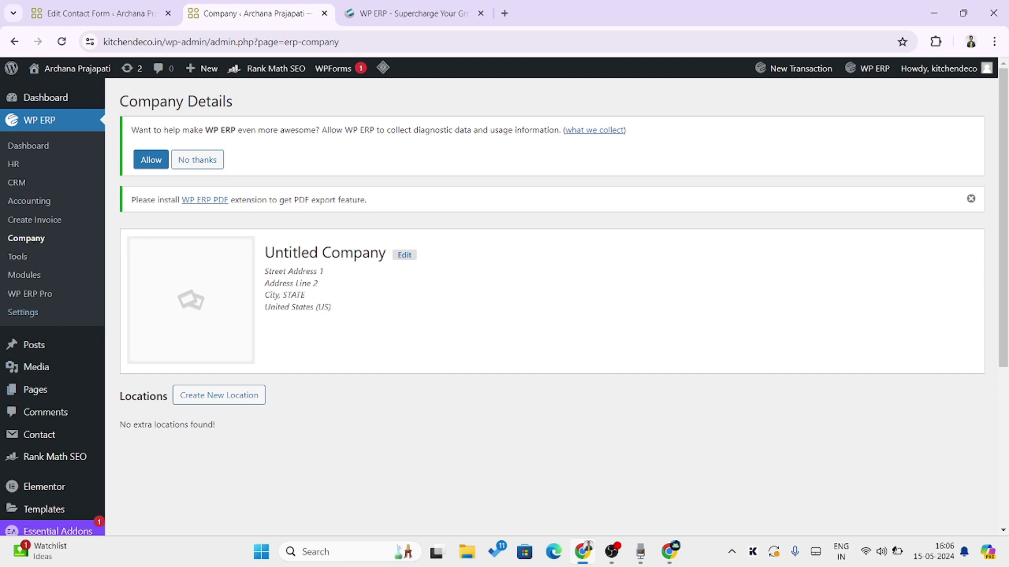
{"action": "left_click", "coordinate": [404, 256]}
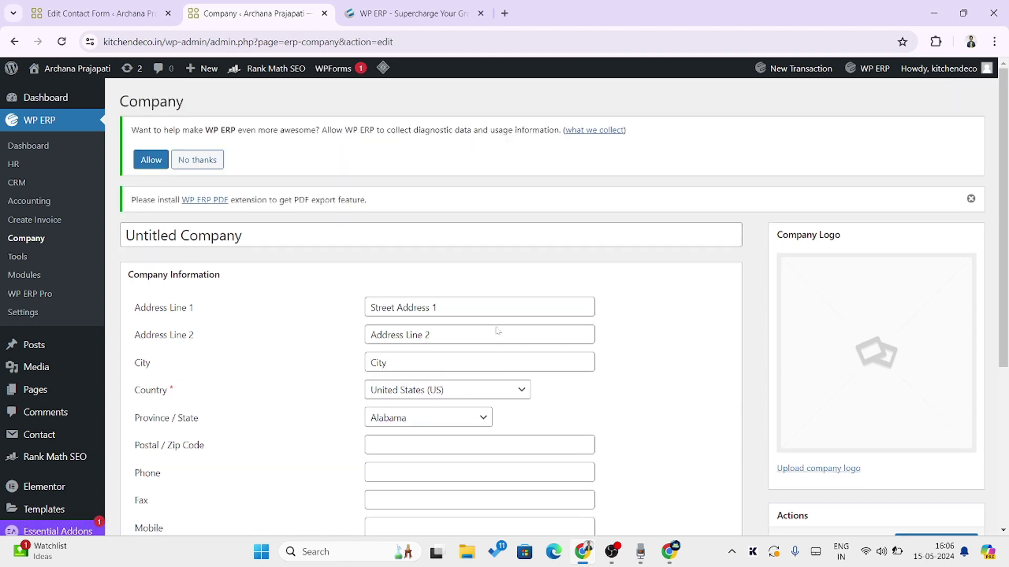
{"action": "scroll", "coordinate": [497, 330], "scroll_direction": "down", "scroll_amount": 3}
{"action": "scroll", "coordinate": [497, 331], "scroll_direction": "down", "scroll_amount": 3}
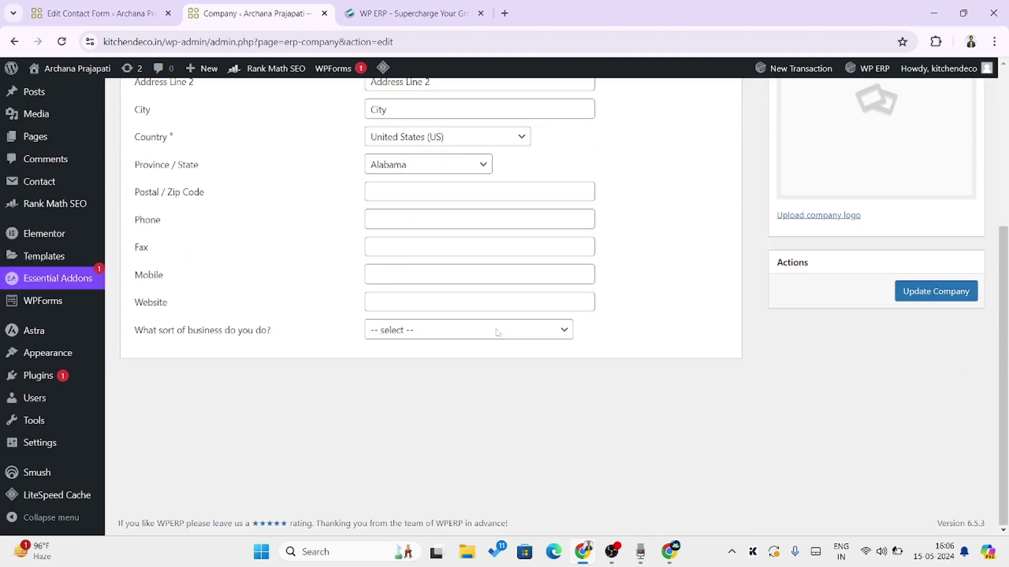
{"action": "scroll", "coordinate": [497, 331], "scroll_direction": "up", "scroll_amount": 5}
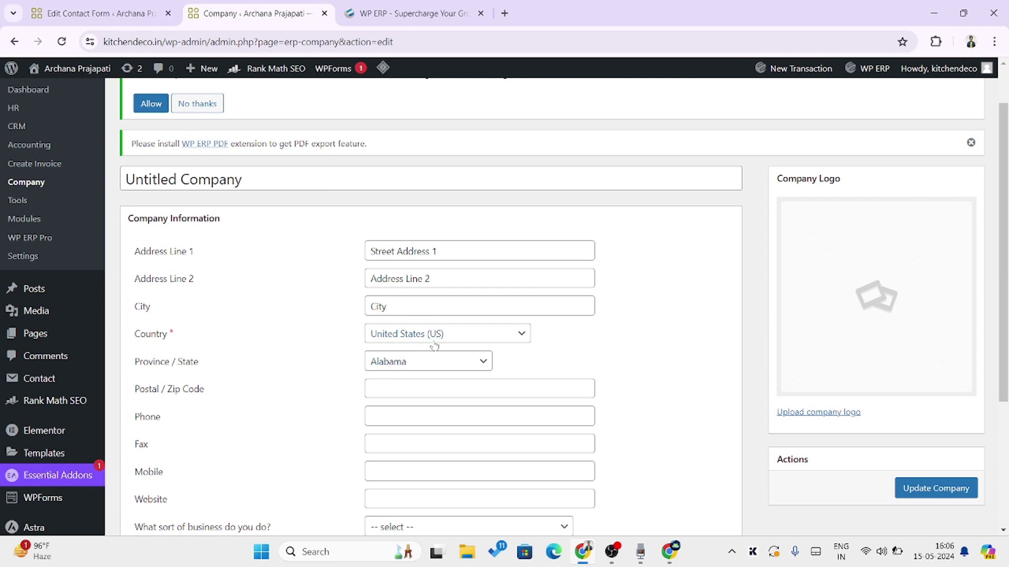
Look through the WP ERP tools, covering the general admin menu options, the test email form and the system status report
{"action": "left_click", "coordinate": [21, 203]}
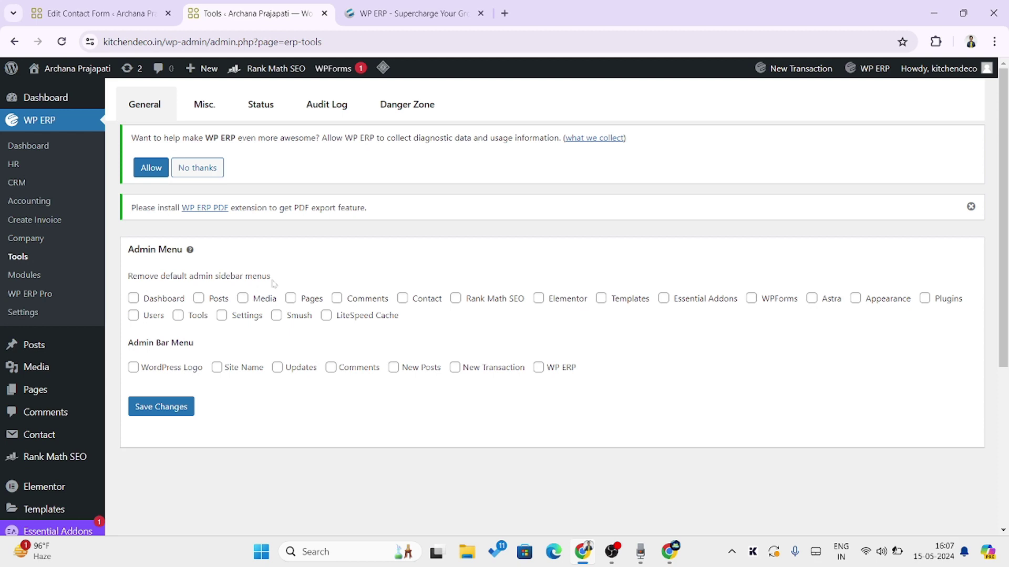
{"action": "left_click", "coordinate": [202, 121]}
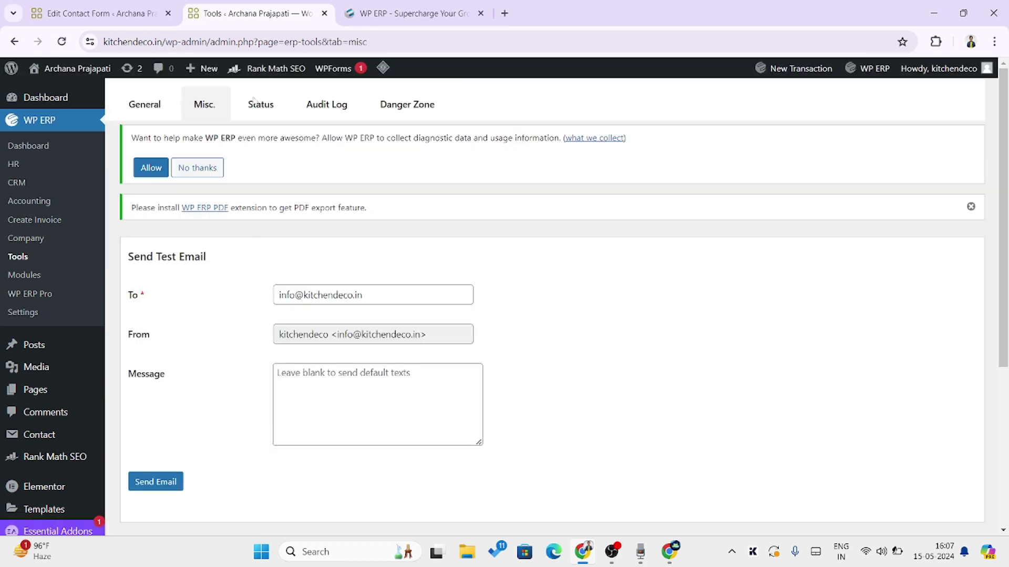
{"action": "left_click", "coordinate": [252, 104]}
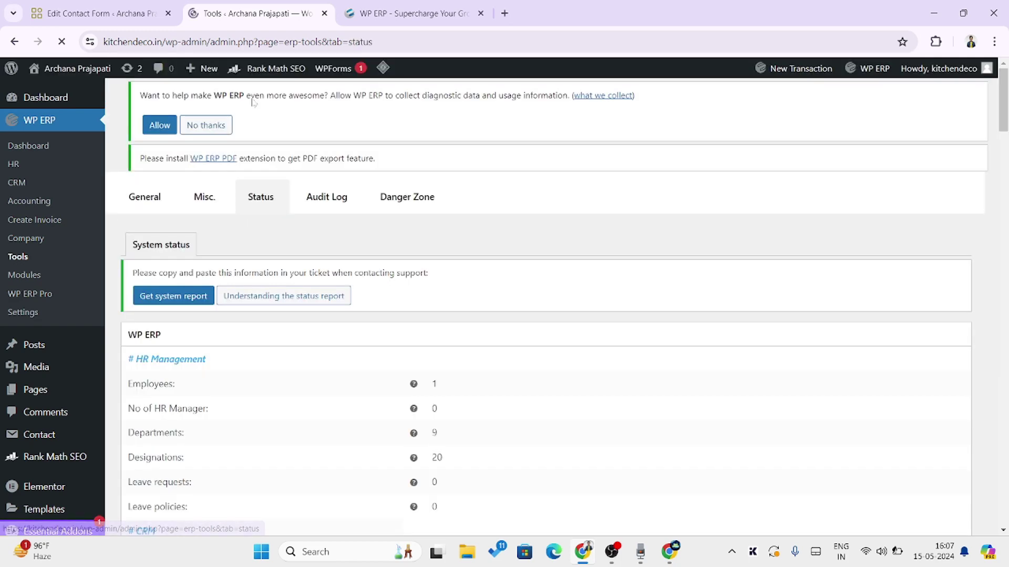
{"action": "scroll", "coordinate": [464, 270], "scroll_direction": "down", "scroll_amount": 4}
{"action": "scroll", "coordinate": [464, 270], "scroll_direction": "down", "scroll_amount": 10}
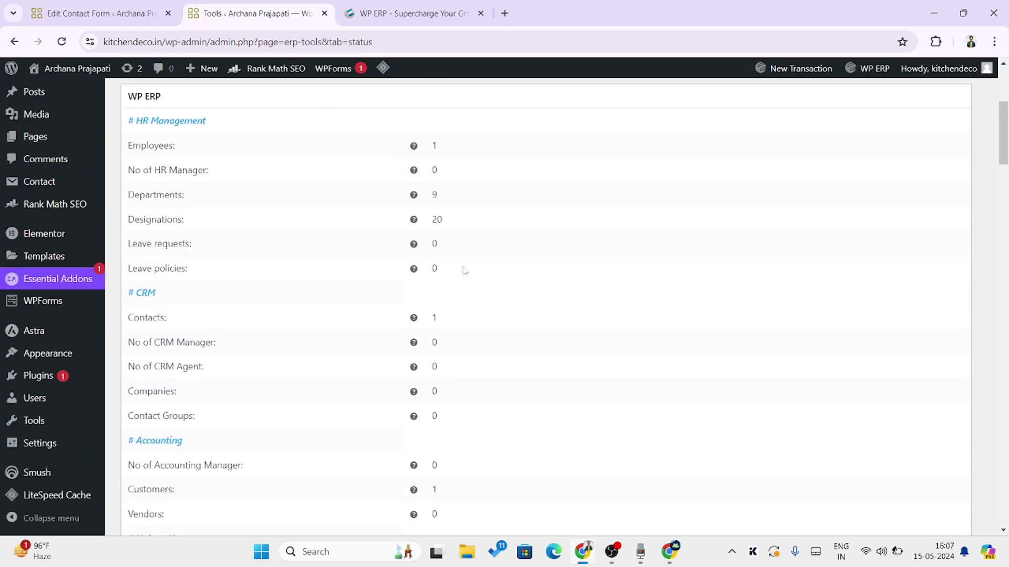
{"action": "scroll", "coordinate": [465, 271], "scroll_direction": "down", "scroll_amount": 6}
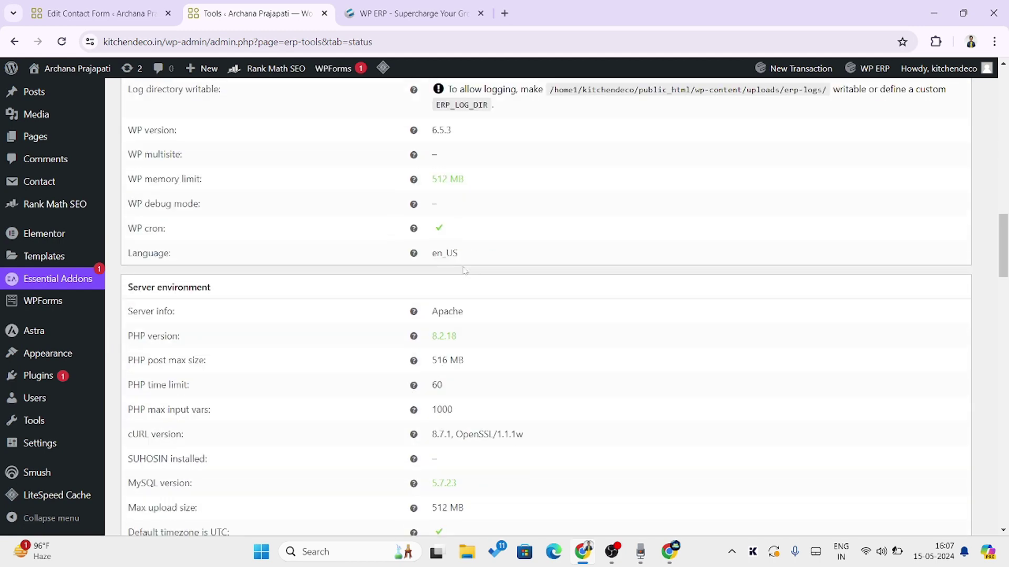
{"action": "scroll", "coordinate": [462, 270], "scroll_direction": "up", "scroll_amount": 20}
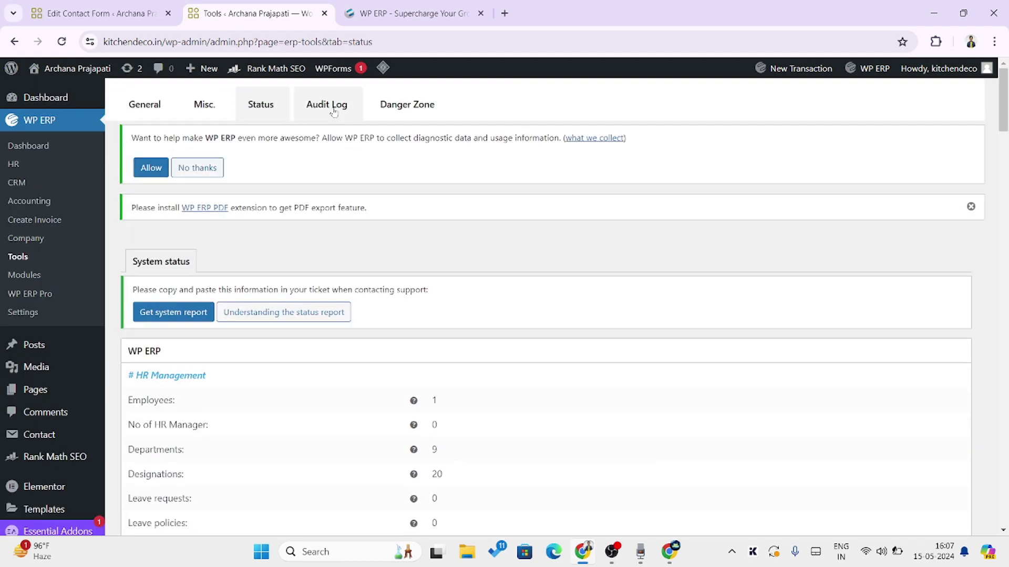
Browse the WP ERP modules and extensions, opening the purchase page for Advanced Leave Management and returning to examine the remaining add-ons
{"action": "left_click", "coordinate": [26, 277]}
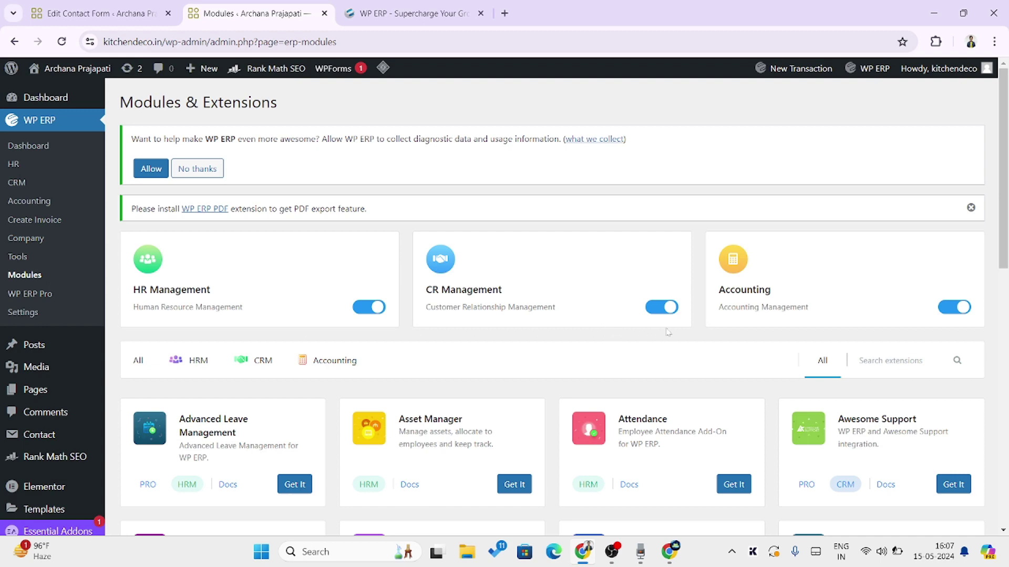
{"action": "scroll", "coordinate": [707, 290], "scroll_direction": "down", "scroll_amount": 2}
{"action": "scroll", "coordinate": [707, 290], "scroll_direction": "down", "scroll_amount": 3}
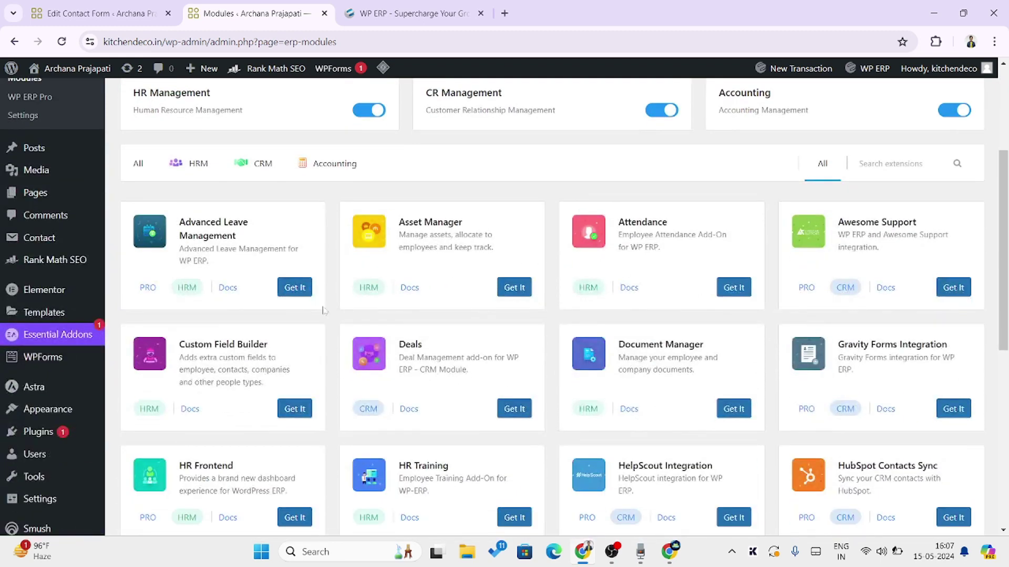
{"action": "scroll", "coordinate": [288, 291], "scroll_direction": "down", "scroll_amount": 3}
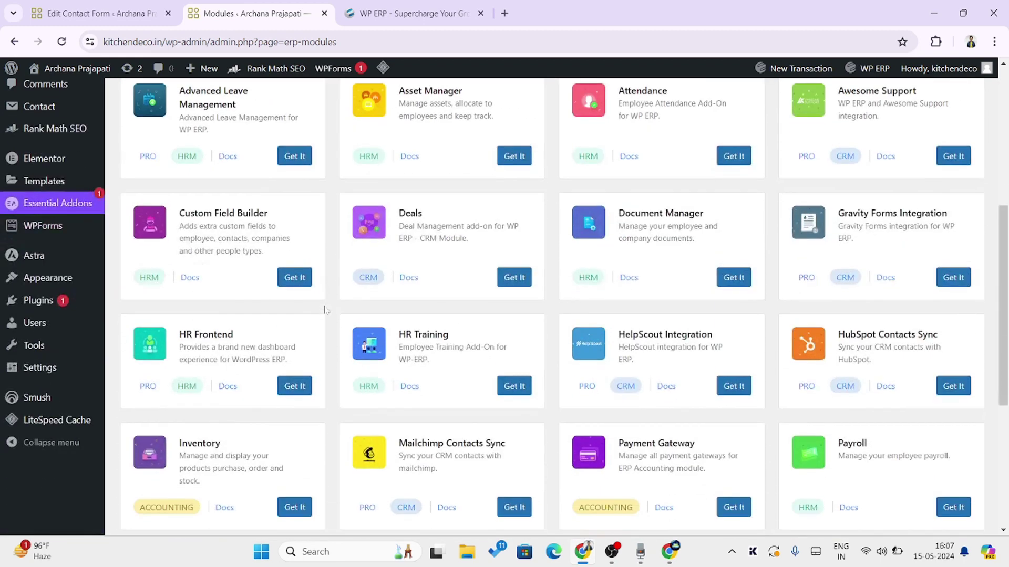
{"action": "left_click", "coordinate": [284, 163]}
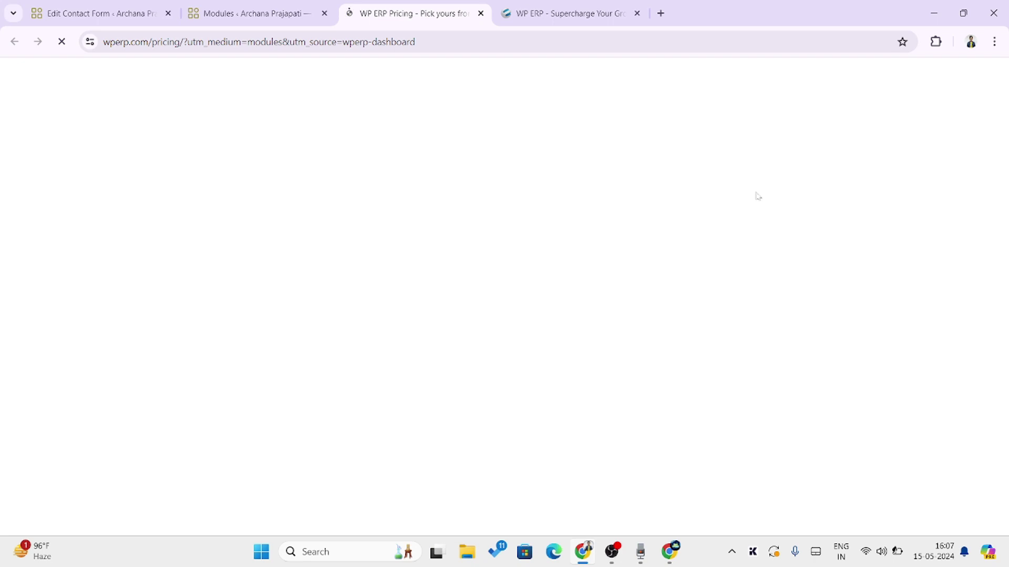
{"action": "left_click", "coordinate": [66, 6]}
{"action": "left_click", "coordinate": [247, 13]}
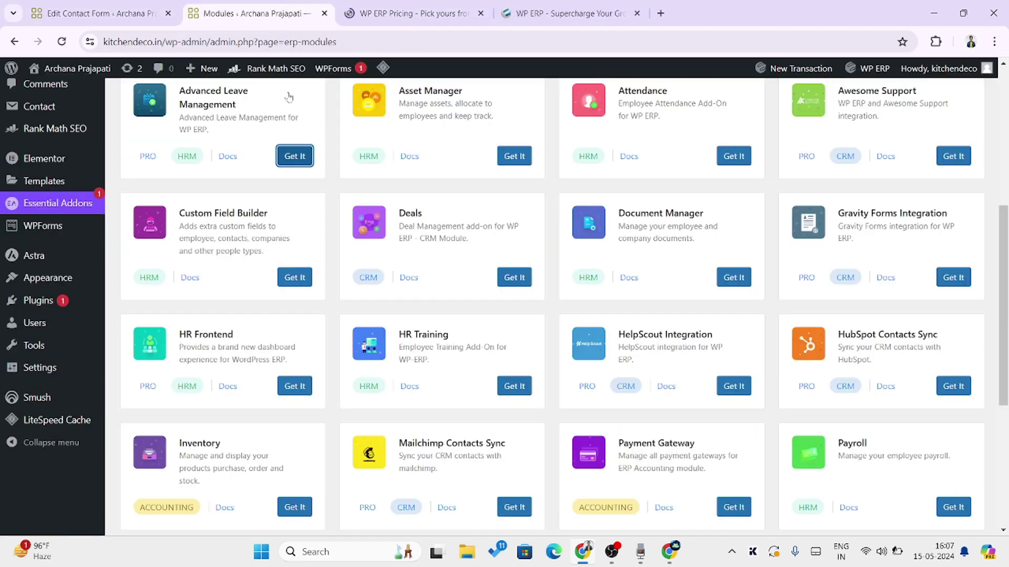
{"action": "scroll", "coordinate": [723, 362], "scroll_direction": "down", "scroll_amount": 4}
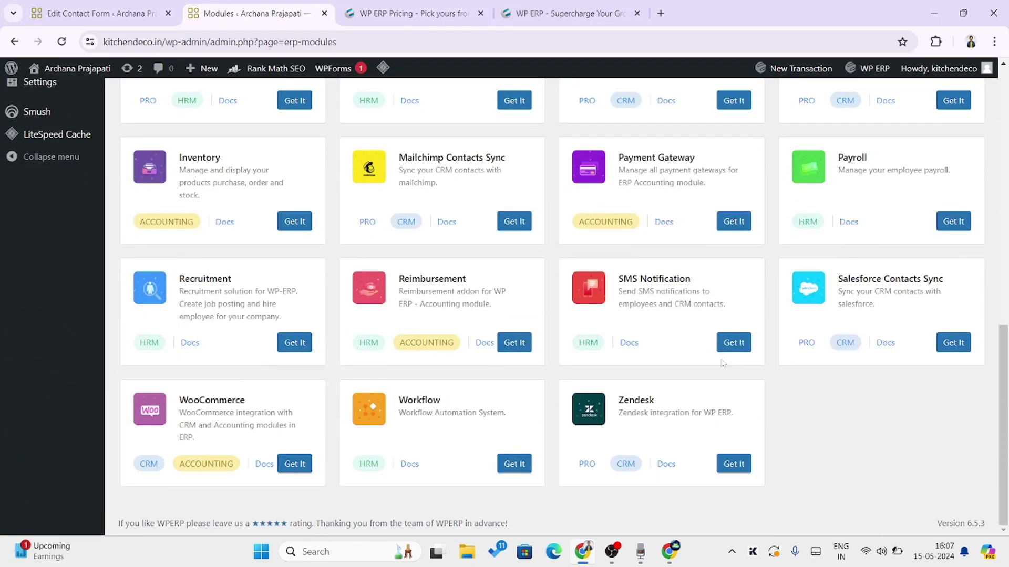
{"action": "scroll", "coordinate": [723, 363], "scroll_direction": "up", "scroll_amount": 10}
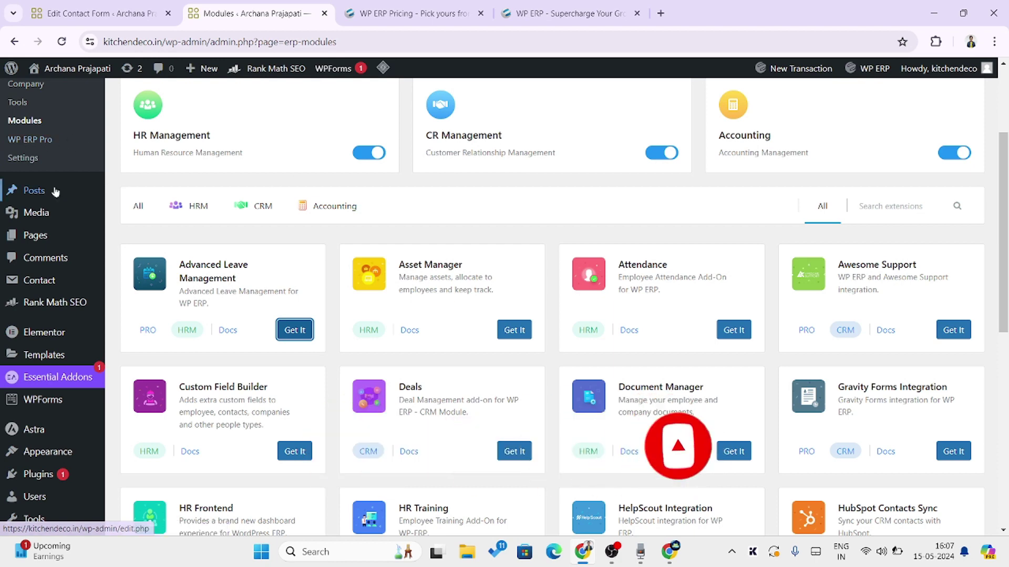
{"action": "scroll", "coordinate": [714, 314], "scroll_direction": "up", "scroll_amount": 3}
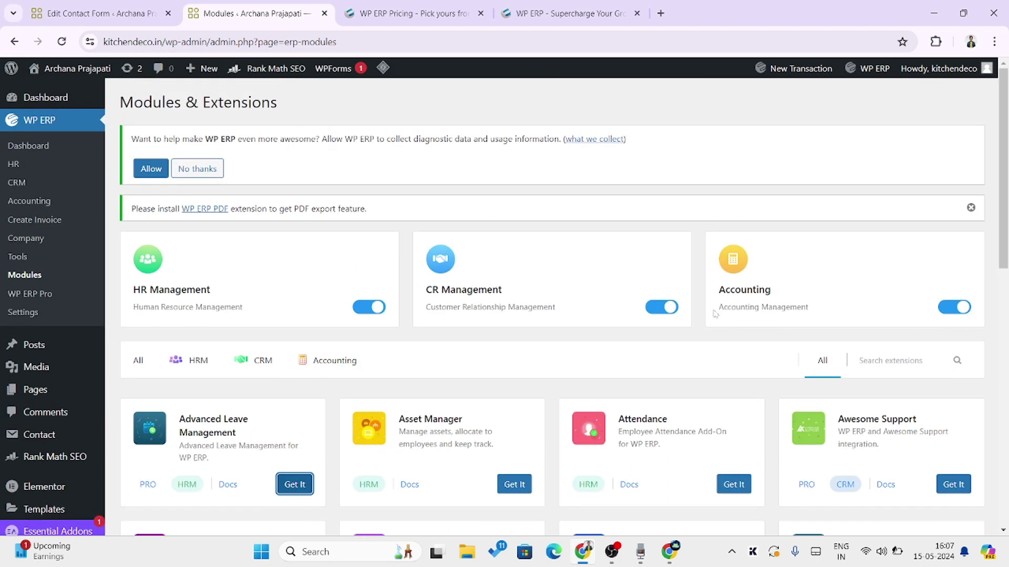